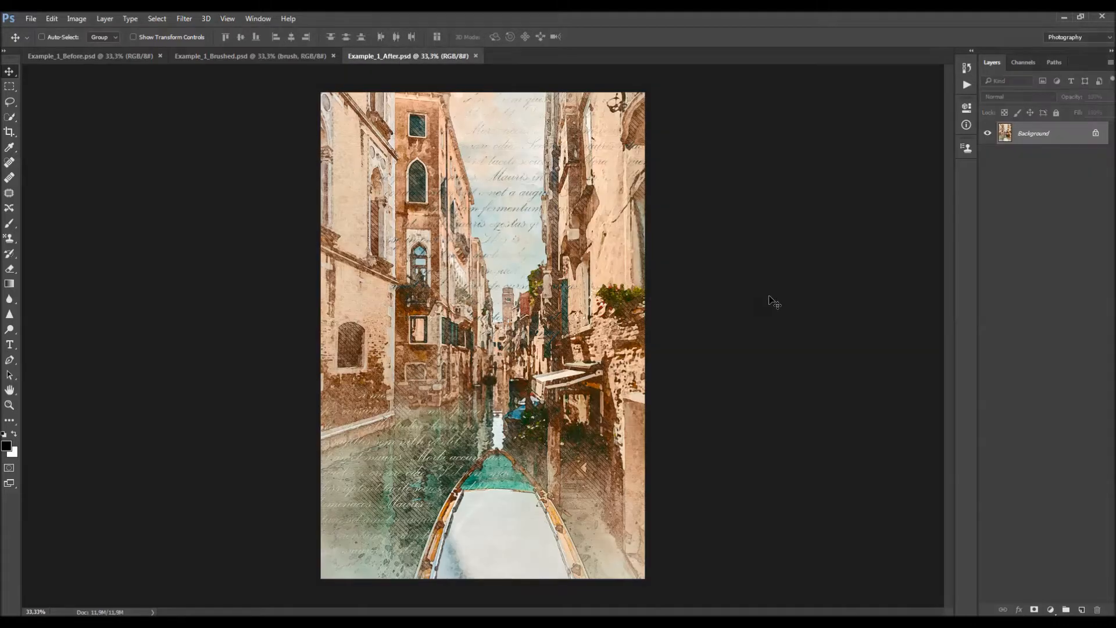
scroll(535, 368, "up", 2)
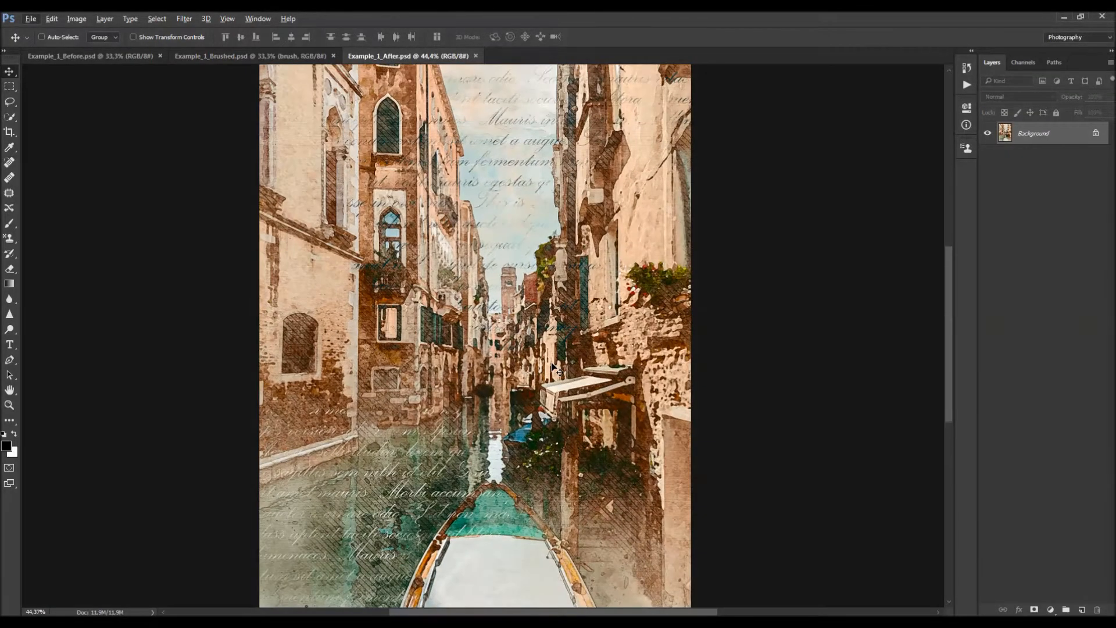
scroll(535, 368, "down", 2)
scroll(551, 365, "down", 1)
scroll(551, 365, "up", 1)
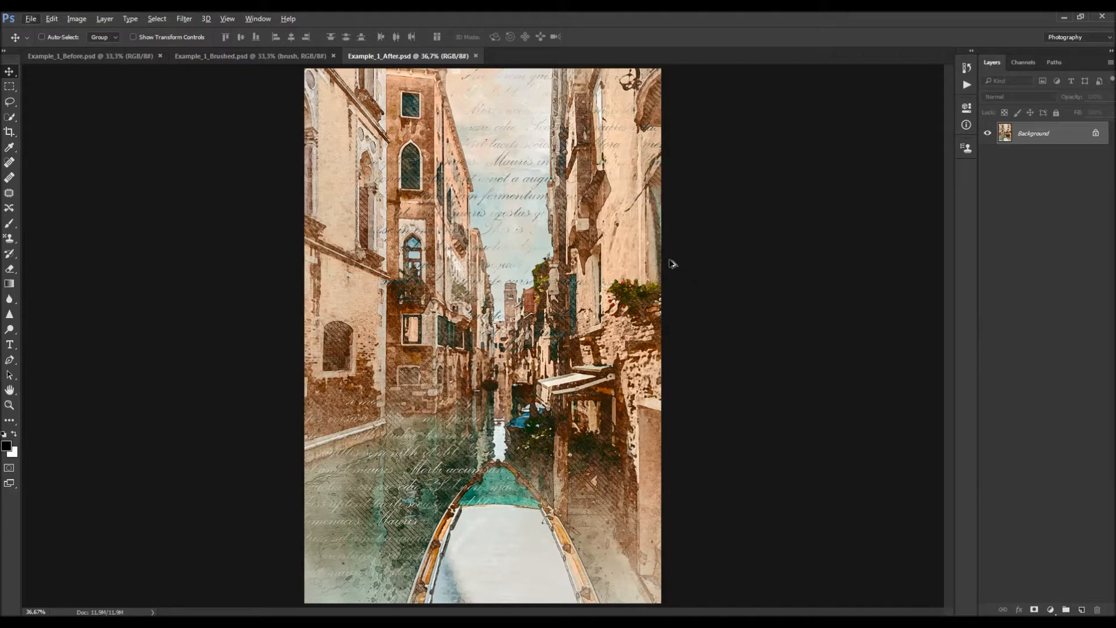
scroll(672, 265, "down", 1)
scroll(683, 278, "up", 1)
Step: Close the Example_1_After.psd and Example_1_Brushed.psd documents, keeping Example_1_Before.psd open
left_click(476, 56)
left_click(333, 56)
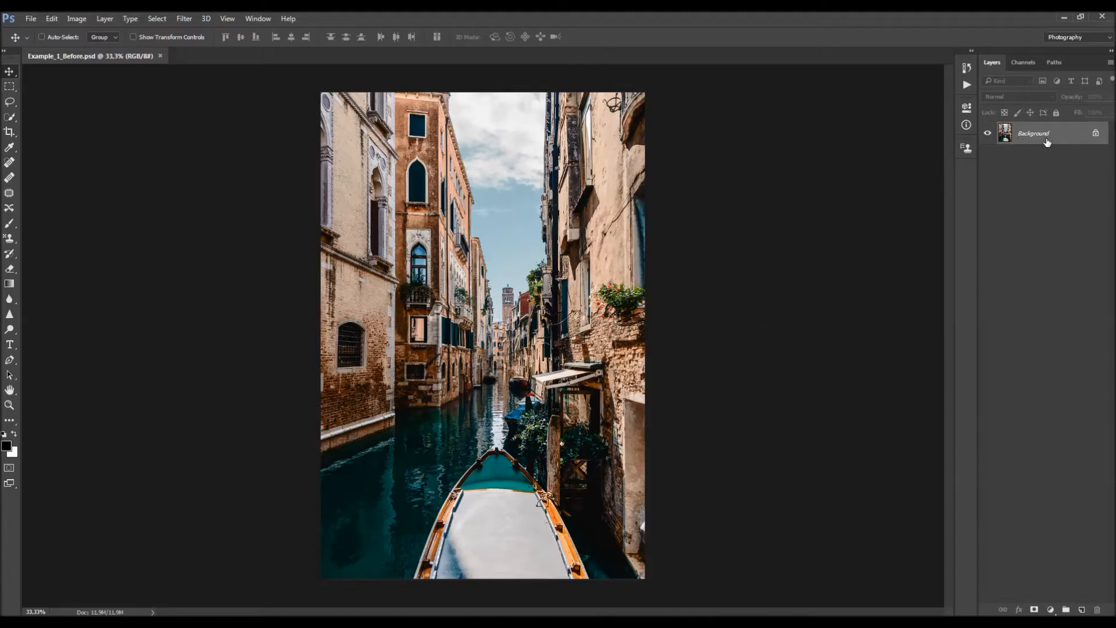
Step: Unlock the Background as a normal layer and convert it back into the Background
double_click(1064, 136)
key("Return")
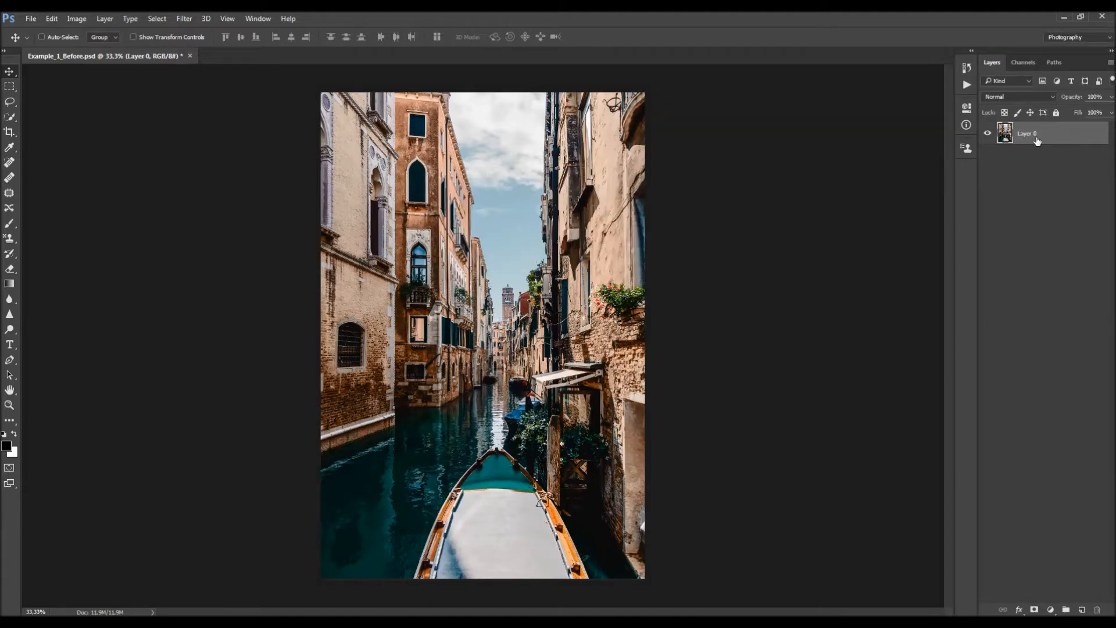
left_click(105, 18)
mouse_move(115, 33)
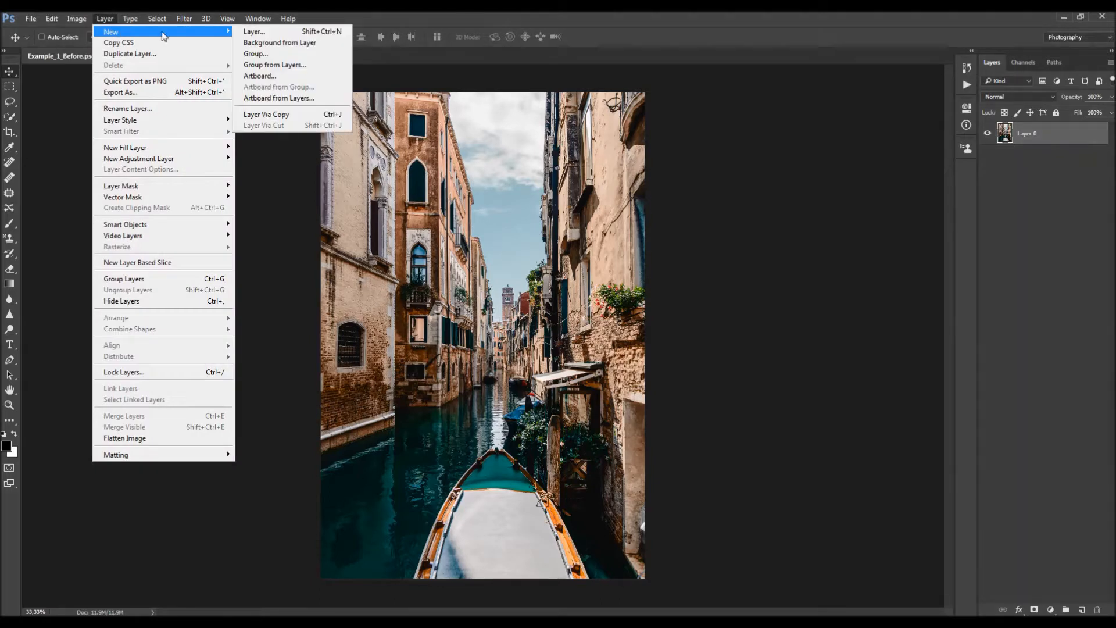
left_click(291, 48)
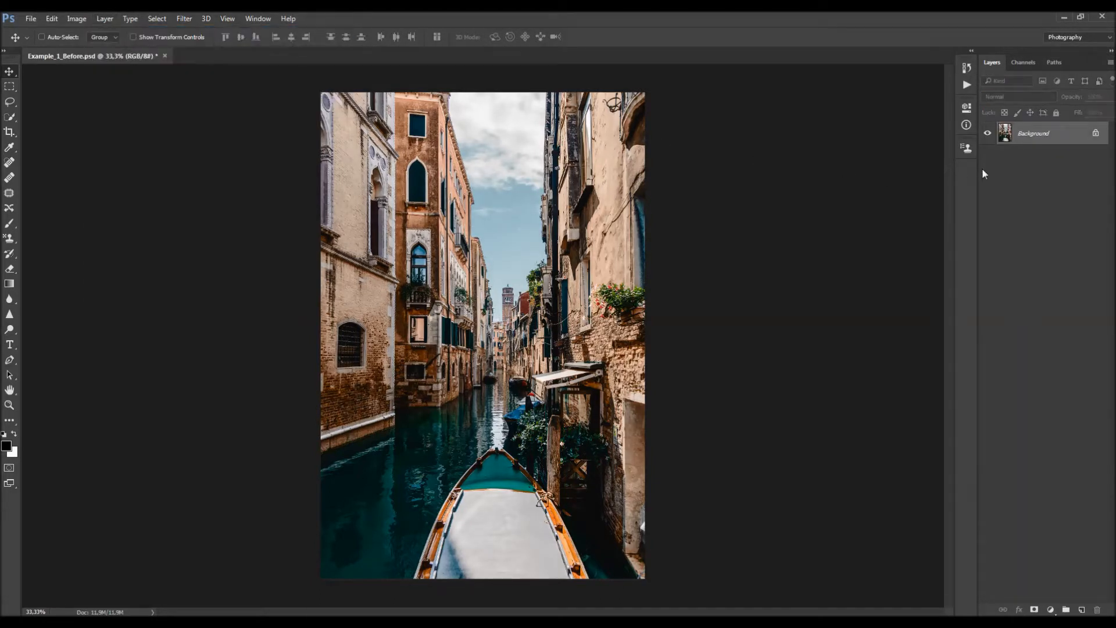
Step: Check the Layers Panel Options for default masks, expanded effects and adding "copy" to copied layers and groups
left_click(1110, 62)
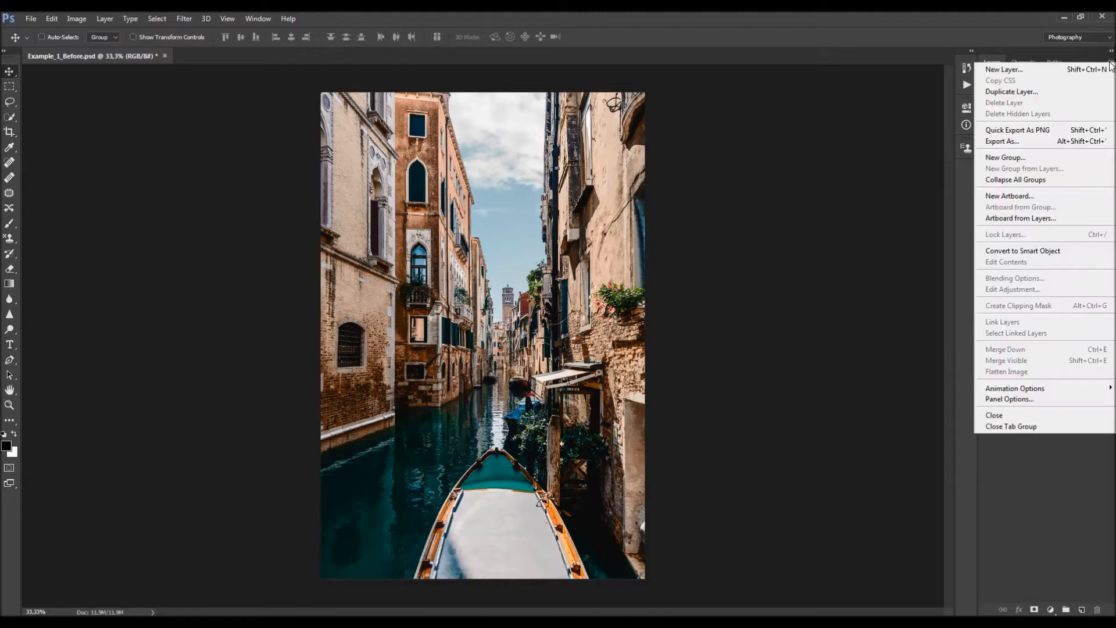
left_click(1027, 399)
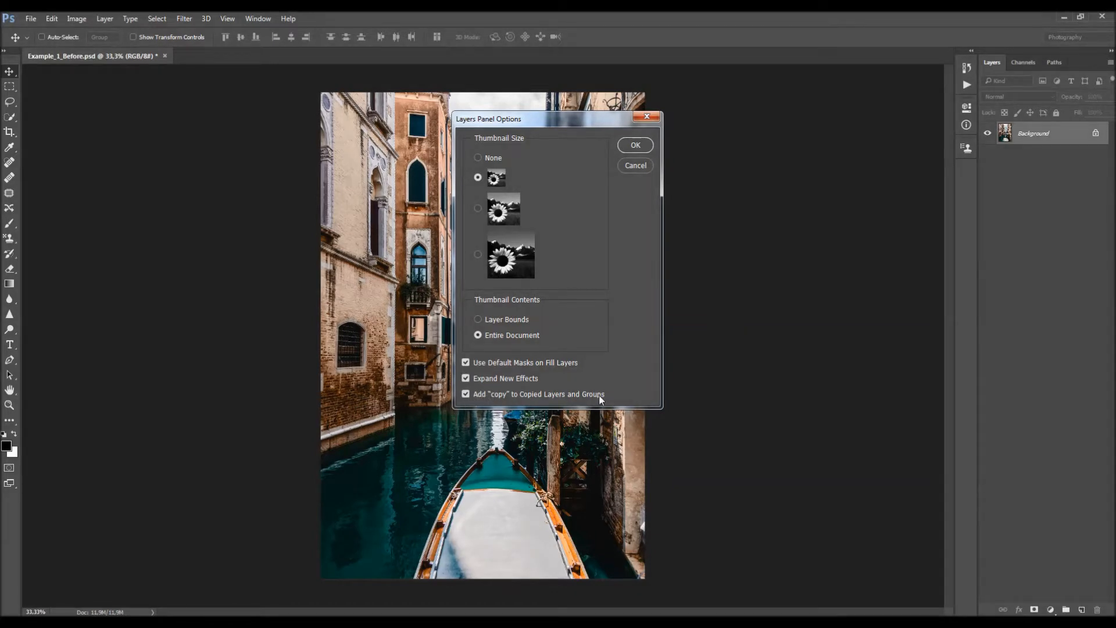
left_click(645, 165)
Step: Check the image's colour mode and bit depth, as well as its pixel dimensions and resolution
left_click(76, 18)
mouse_move(87, 32)
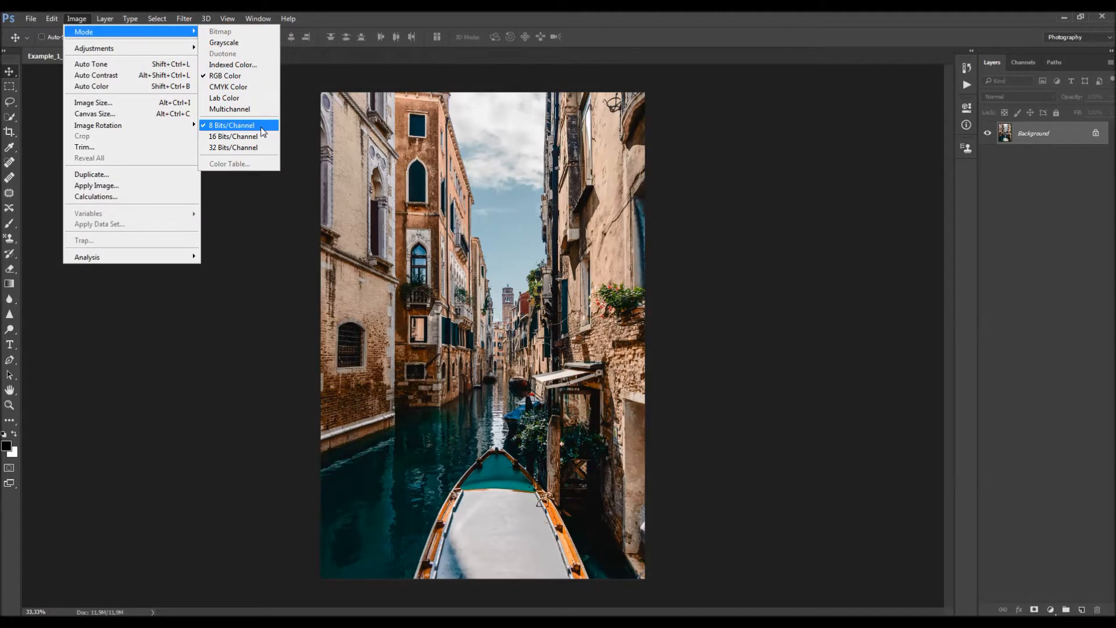
left_click(122, 105)
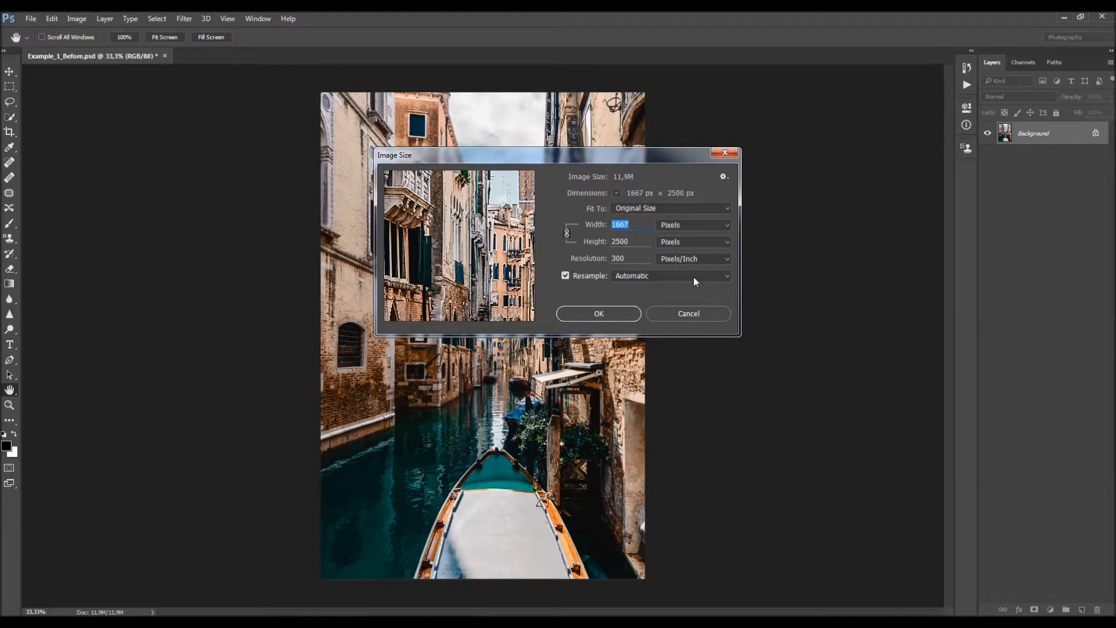
left_click(725, 157)
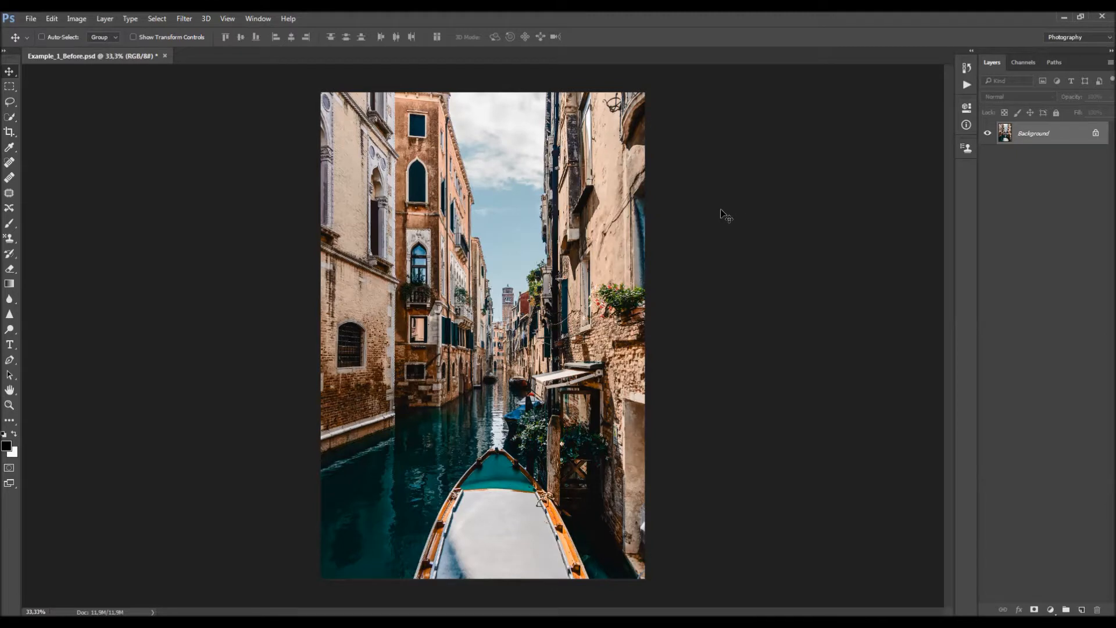
Step: Load the TechnicalArt 2 action set from the "CC 2015.5, CC 2017, CC 2018+" folder and select its TechnicalArt 2 action
left_click(258, 18)
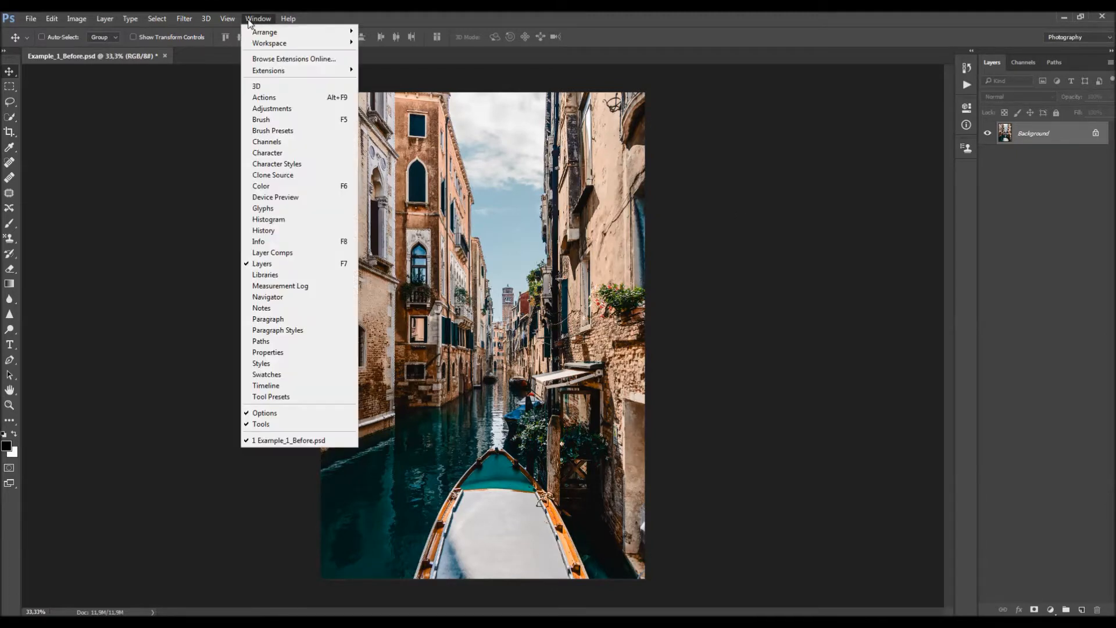
left_click(291, 97)
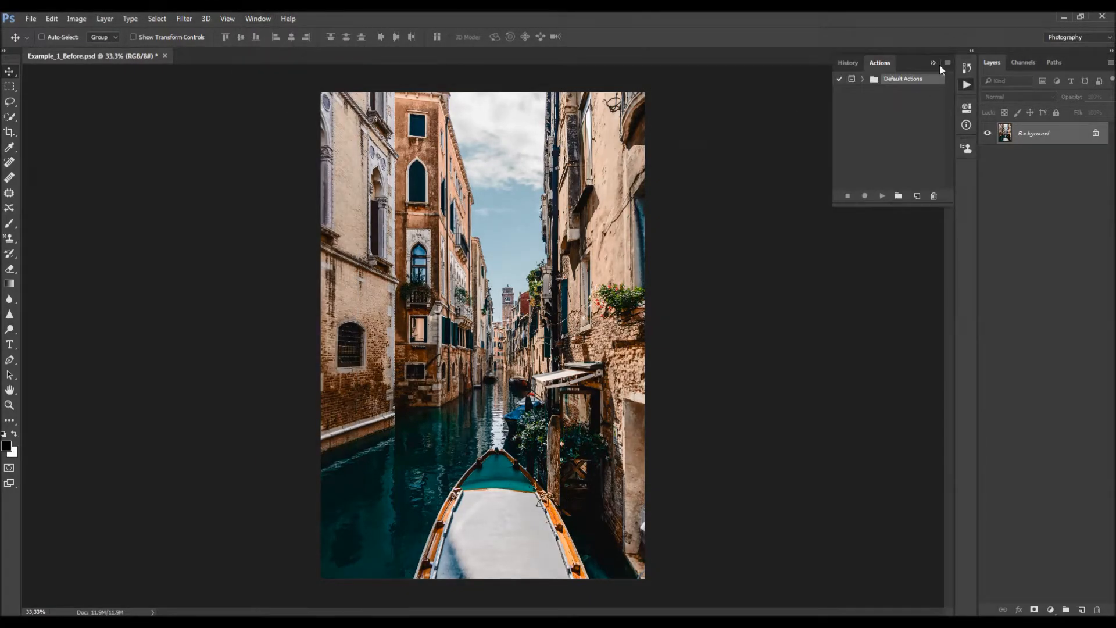
left_click(946, 64)
left_click(983, 275)
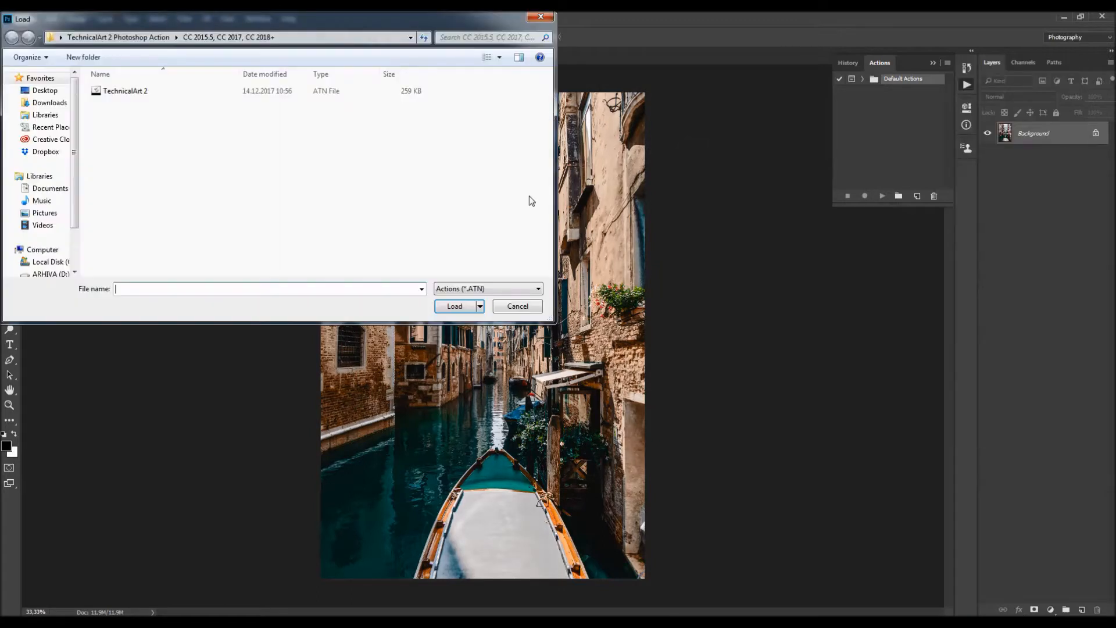
left_click(134, 38)
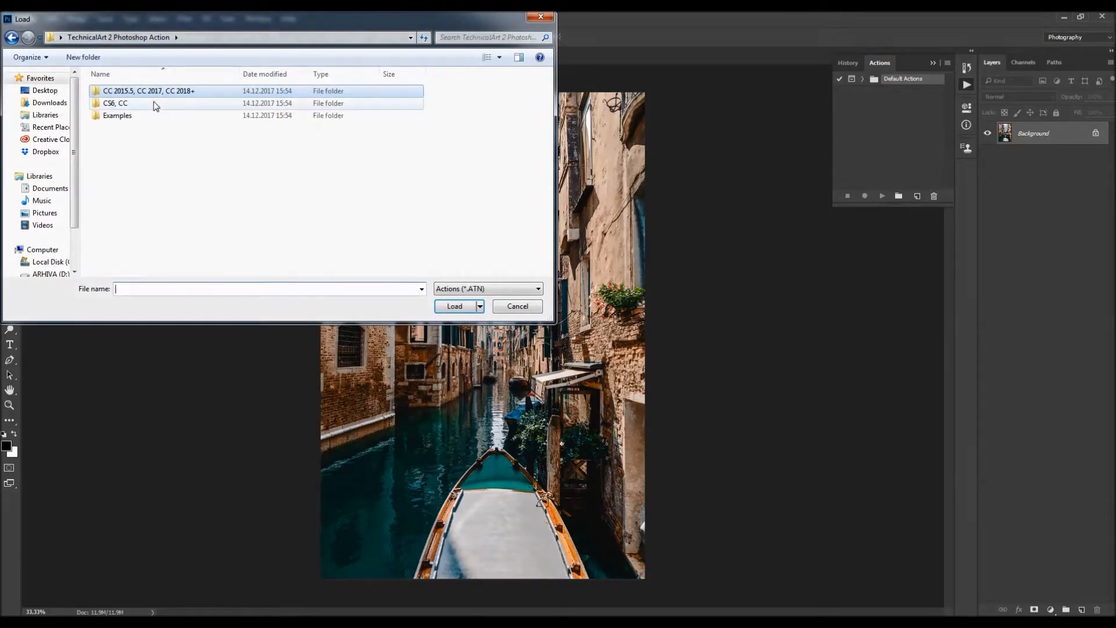
double_click(168, 90)
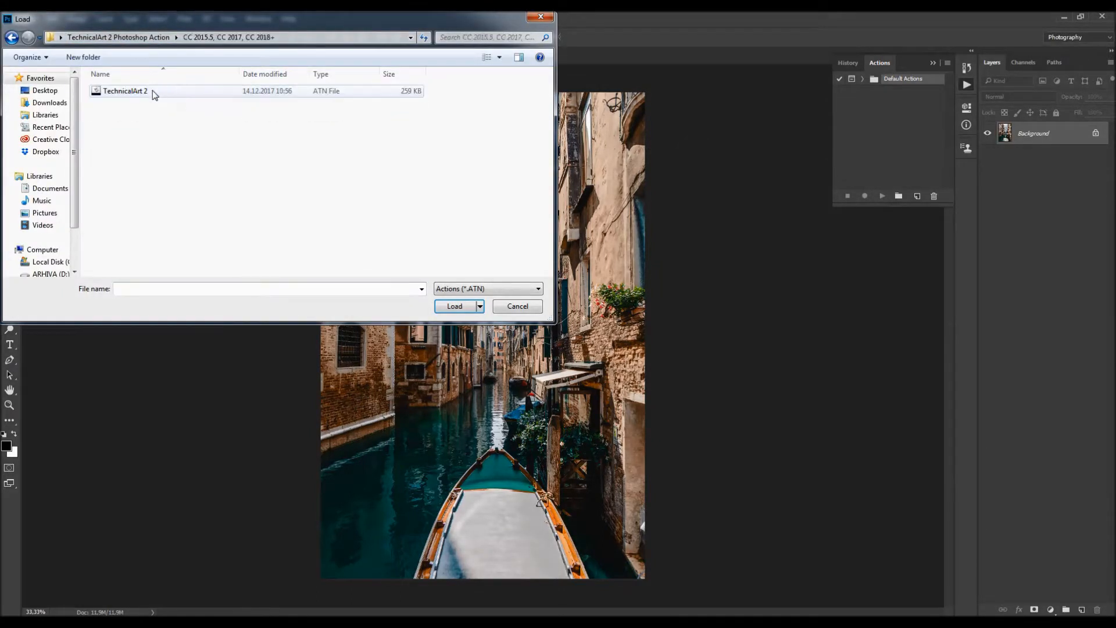
double_click(152, 90)
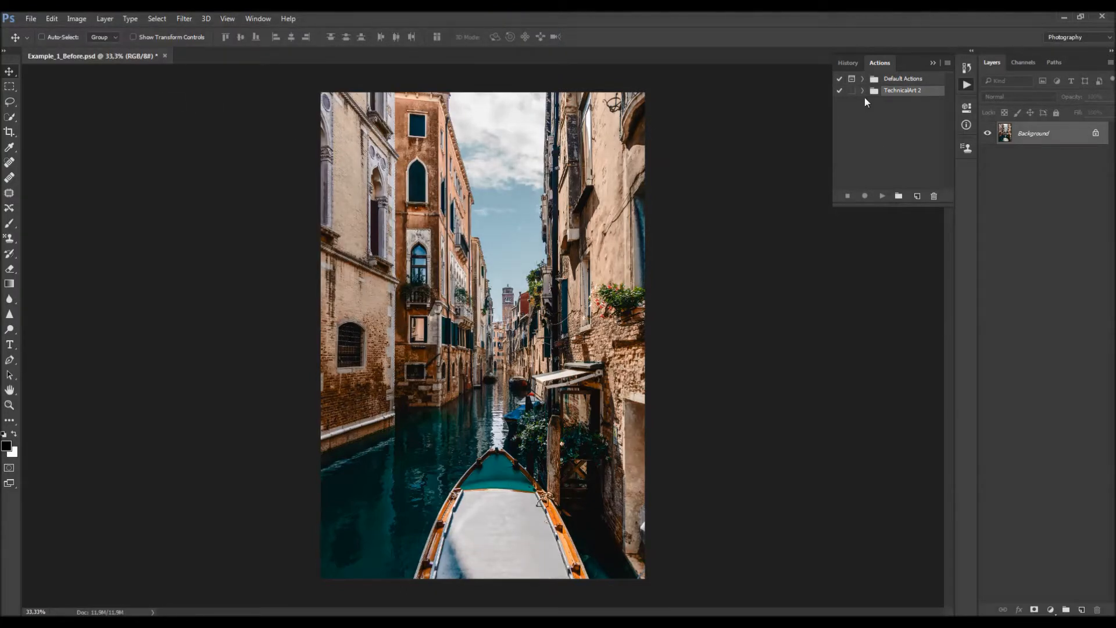
left_click(863, 91)
left_click(908, 103)
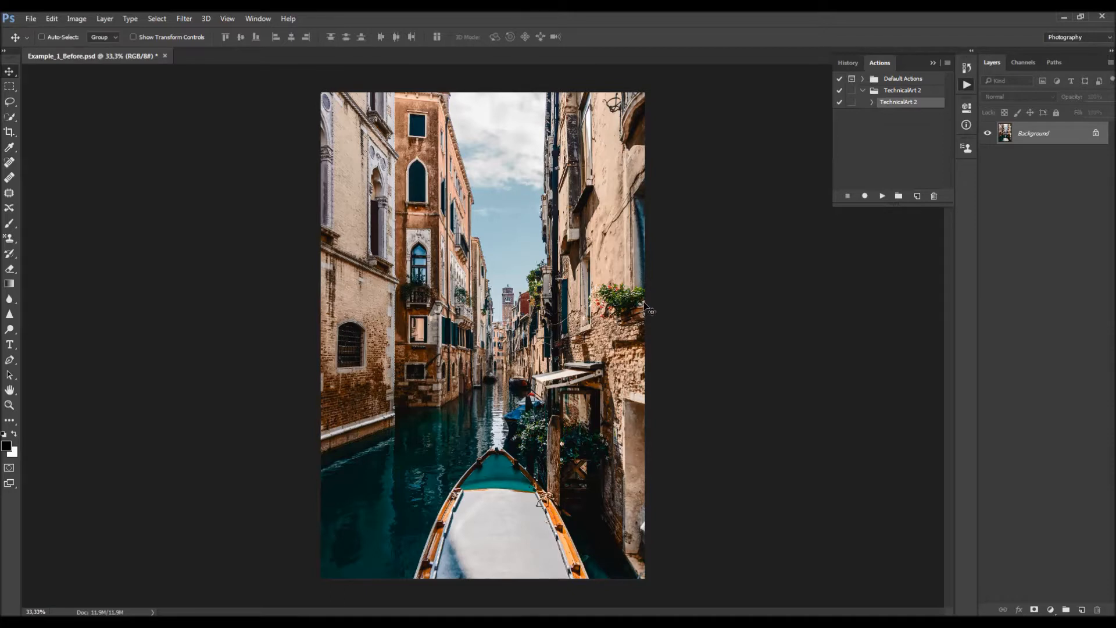
Step: Load the TechnicalArt_2_Brushes file into the brush presets and look through the loaded brushes in an enlarged preset picker
key("b")
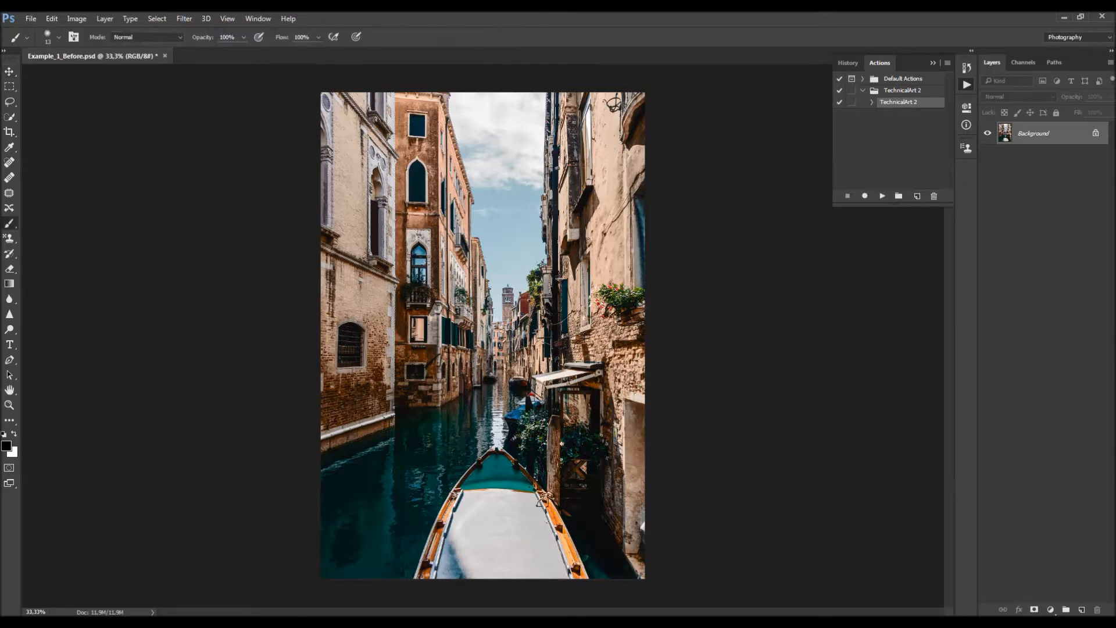
right_click(585, 276)
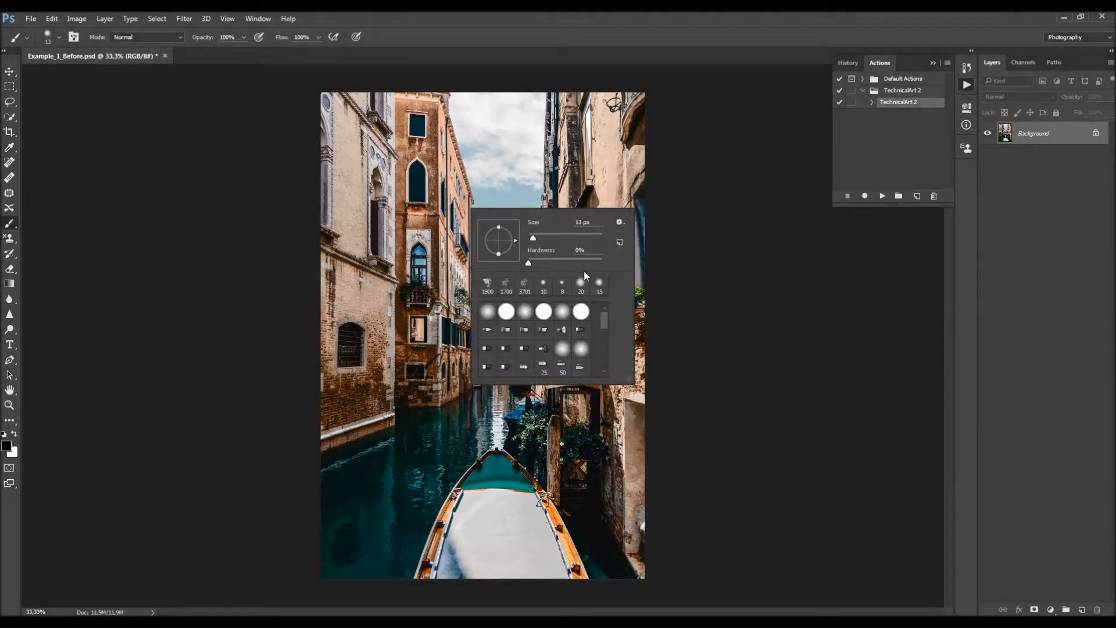
left_click(620, 224)
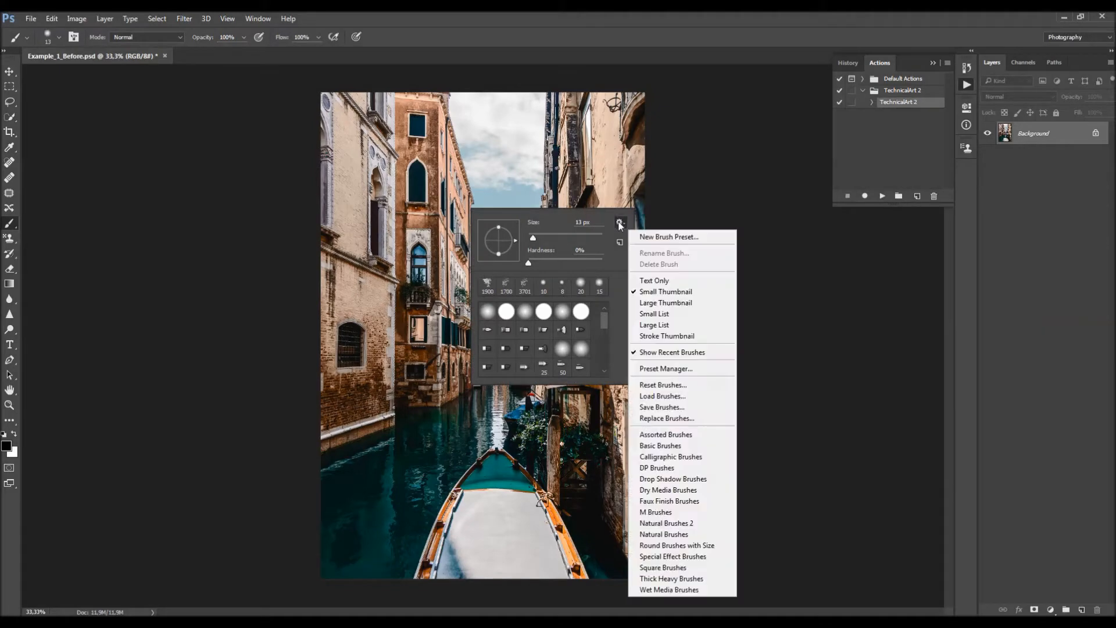
left_click(667, 395)
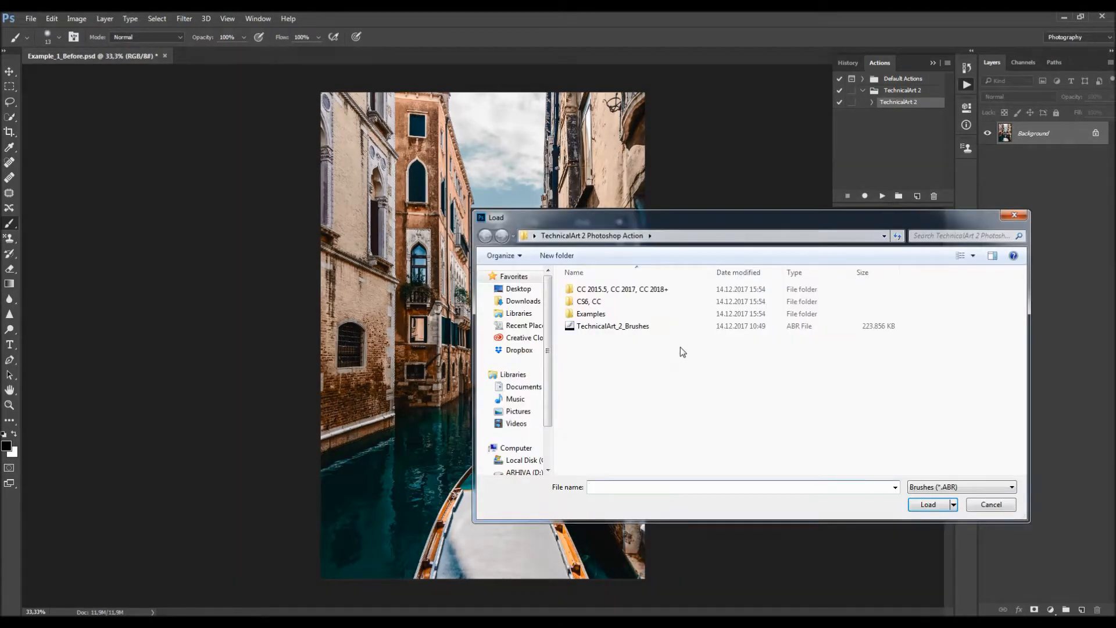
left_click(650, 328)
left_click(929, 505)
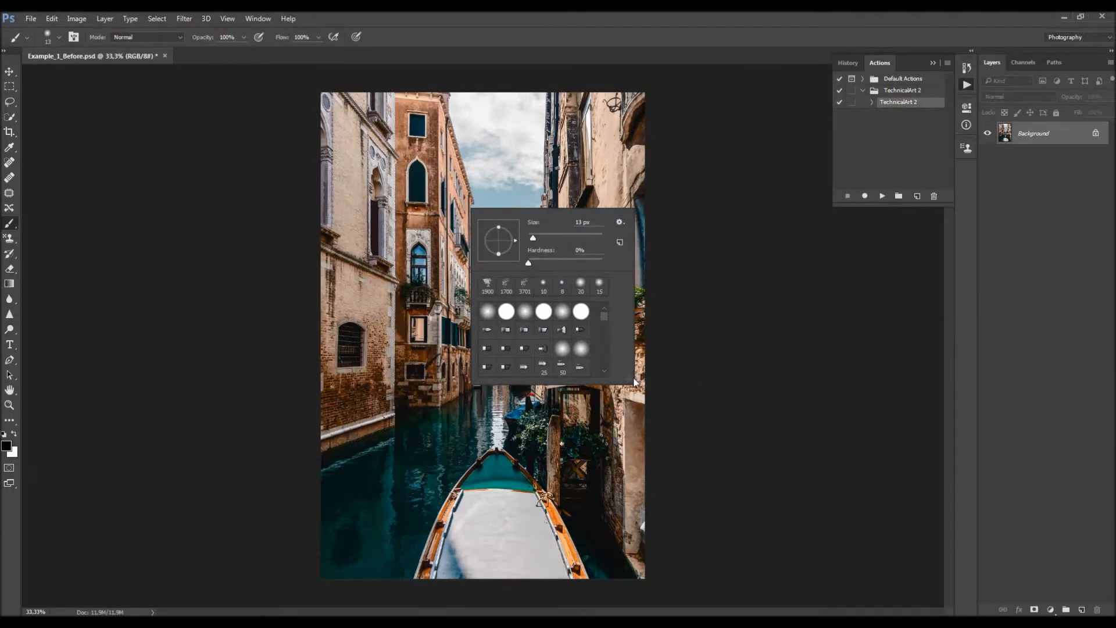
left_click_drag(634, 381, 708, 457)
scroll(601, 379, "down", 5)
scroll(601, 379, "down", 5)
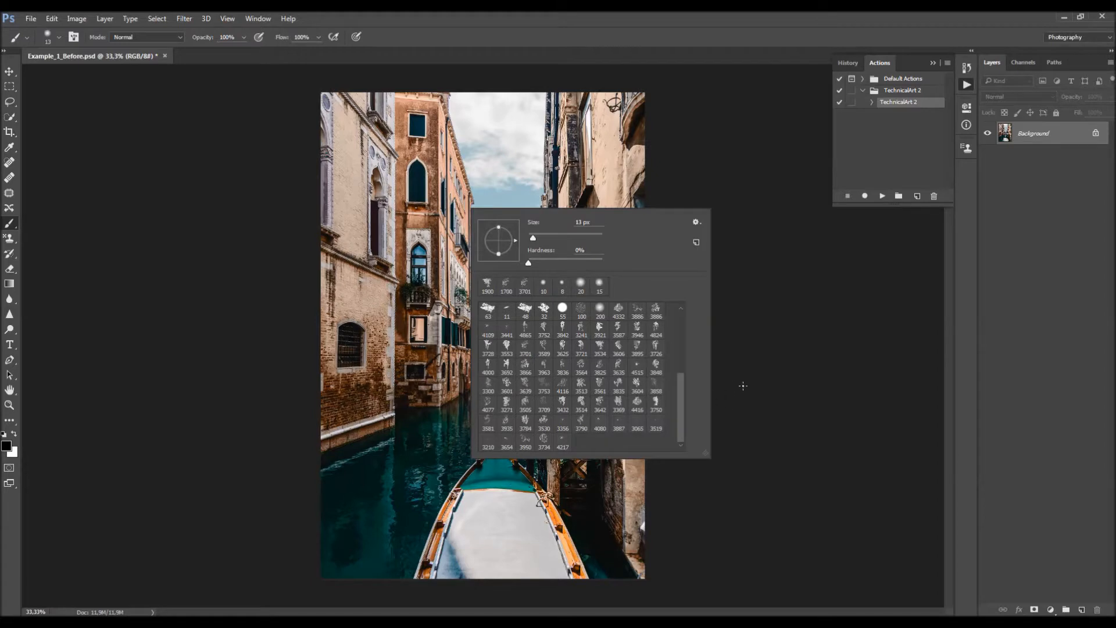
left_click(754, 372)
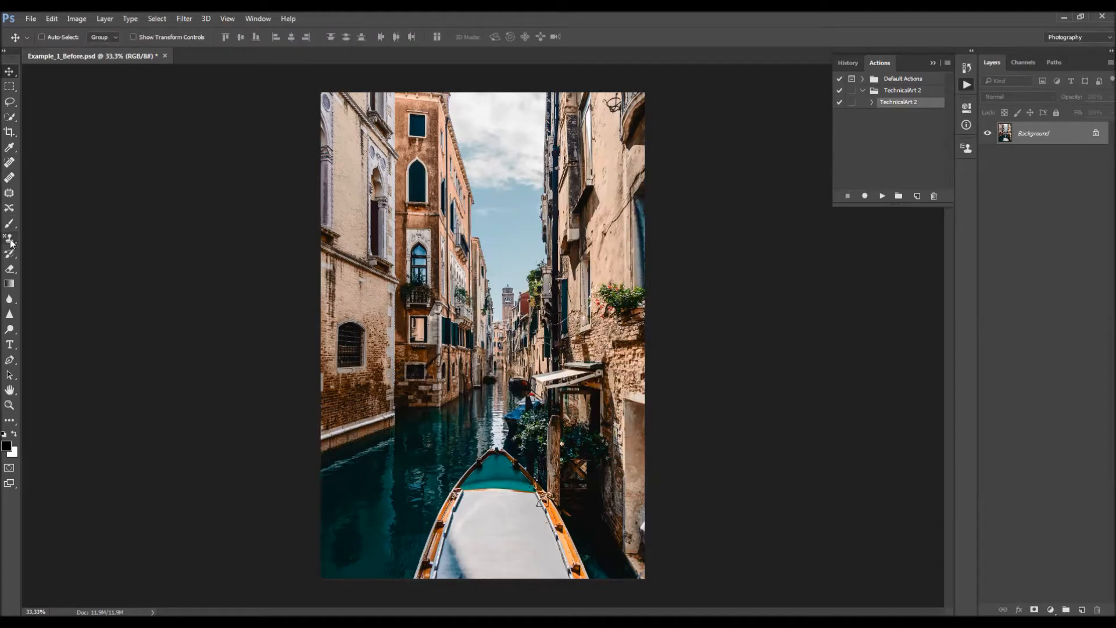
Step: Load the TechnicalArt_2_Patterns file into the Pattern Stamp tool's patterns and return to the Move tool
left_click_drag(13, 240, 34, 244)
left_click(60, 249)
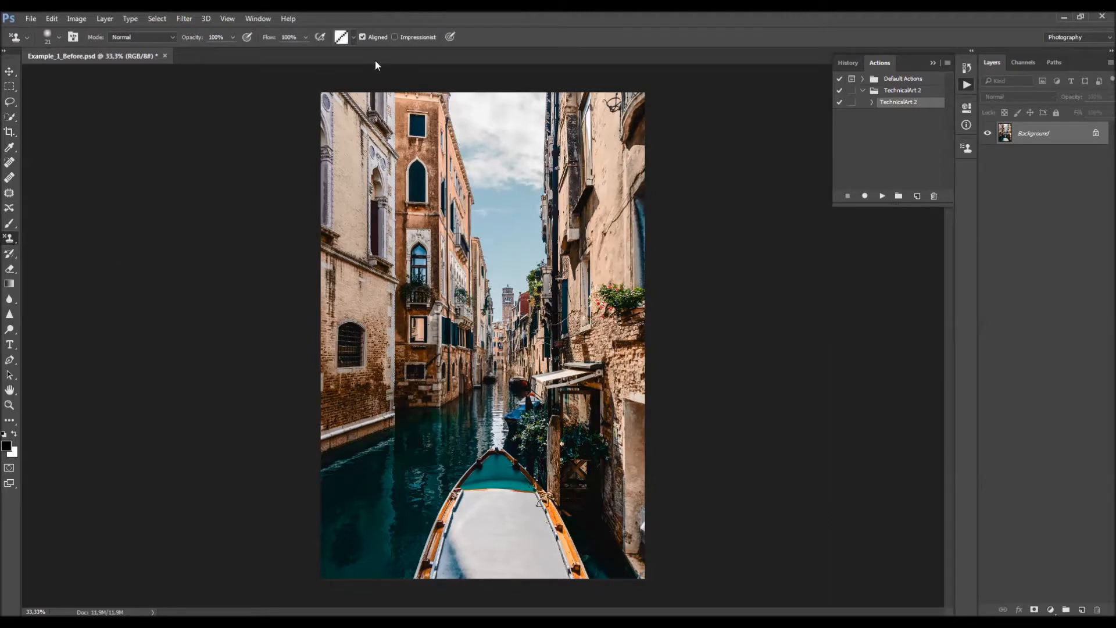
left_click(355, 37)
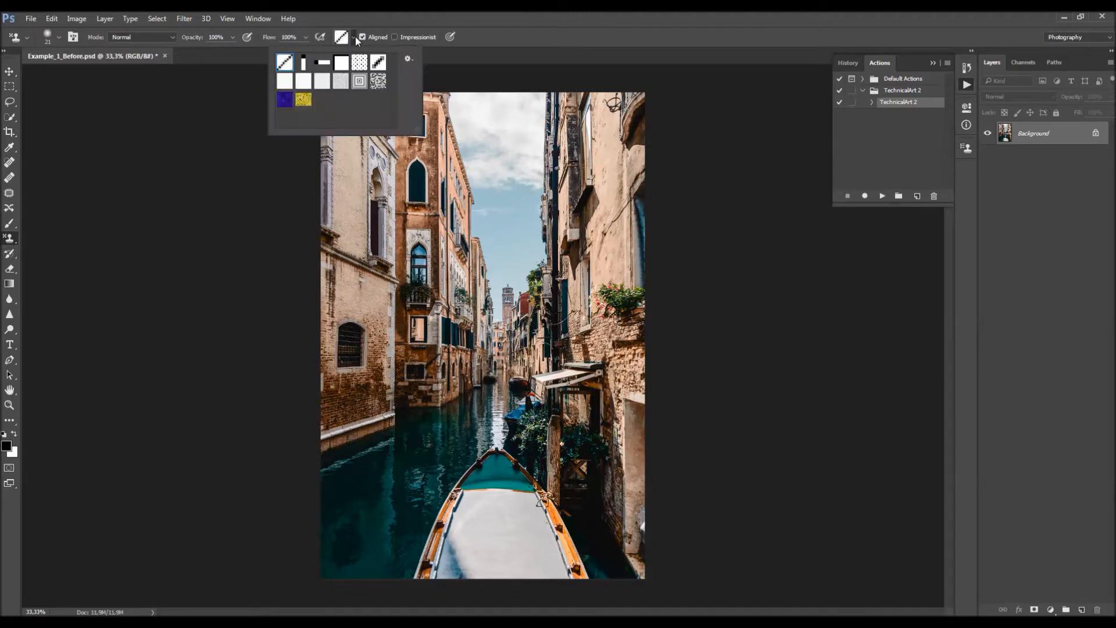
left_click(408, 59)
left_click(456, 211)
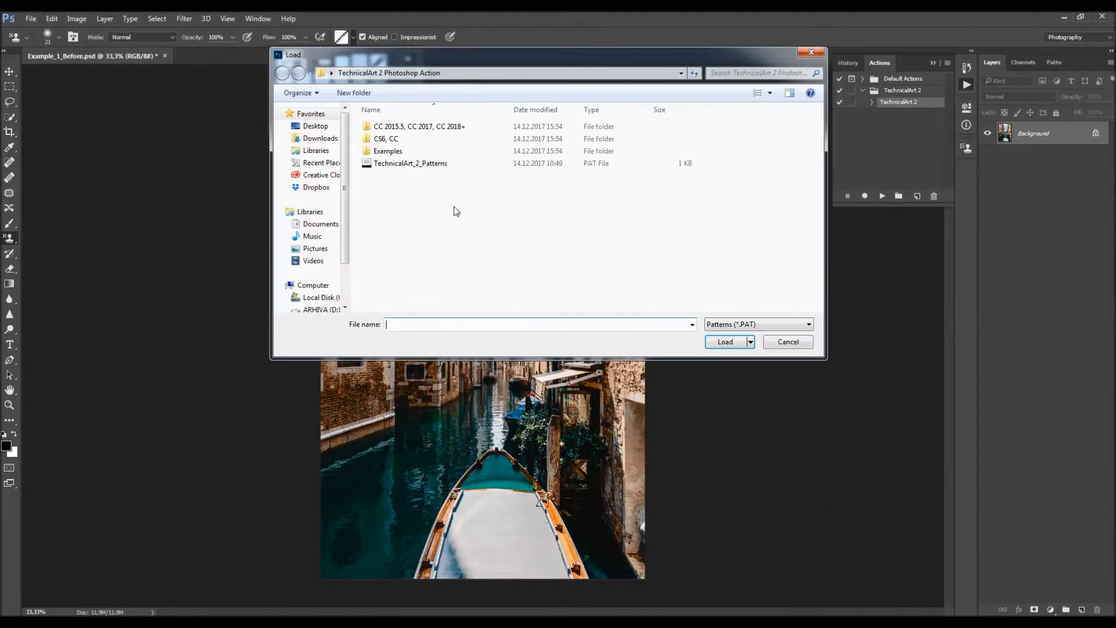
left_click(430, 165)
left_click(728, 343)
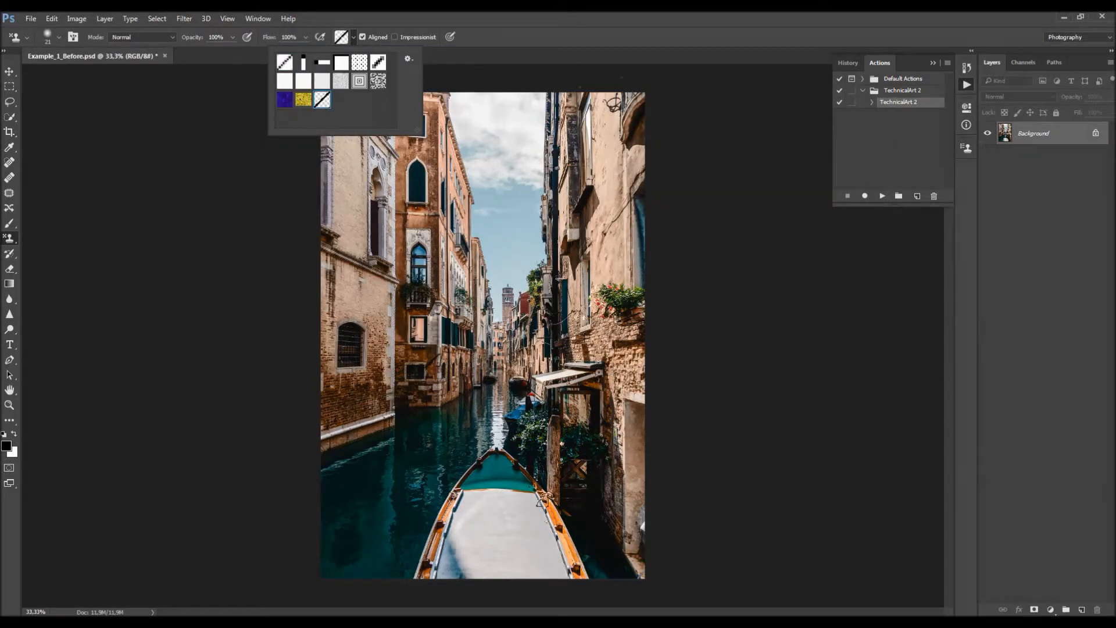
left_click(675, 42)
key("v")
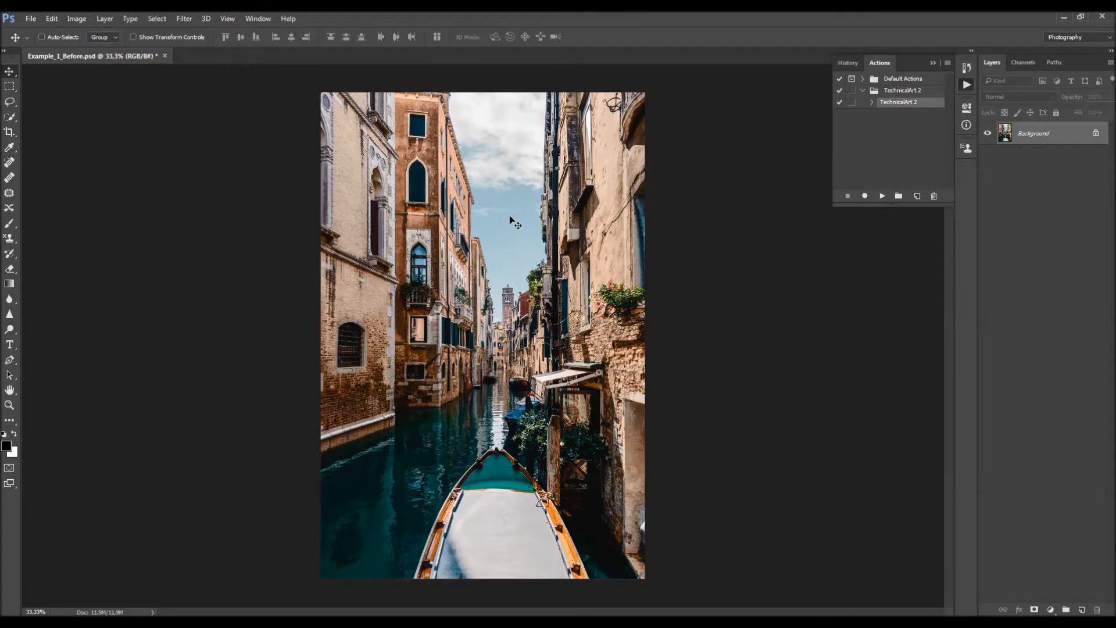
Step: Create a new layer named "brush" above the Background
left_click(105, 19)
mouse_move(117, 30)
left_click(274, 29)
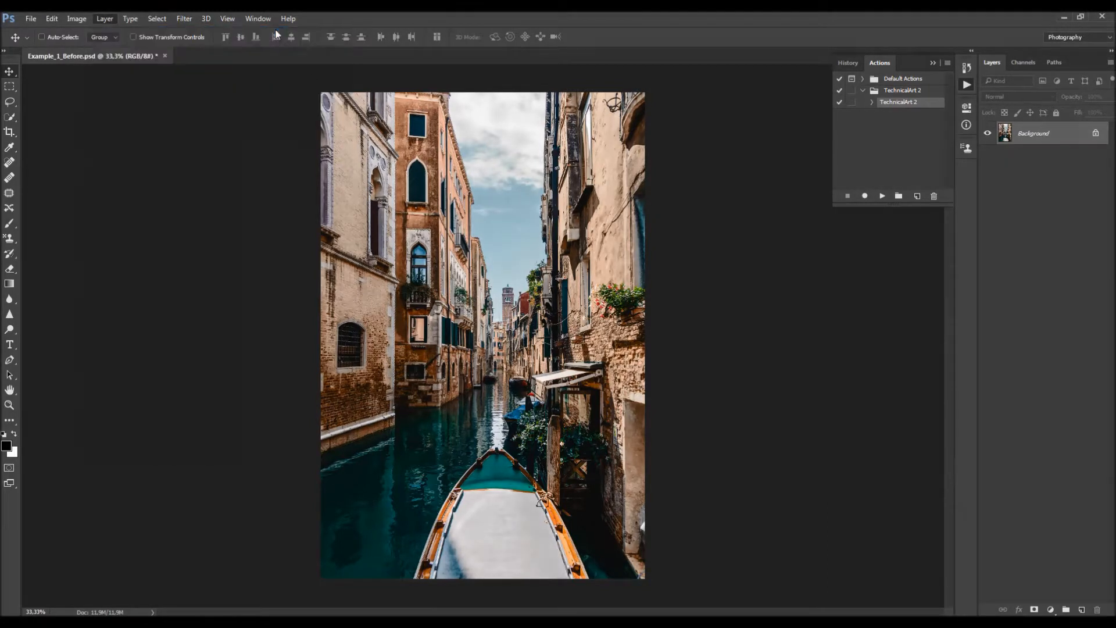
type("brush")
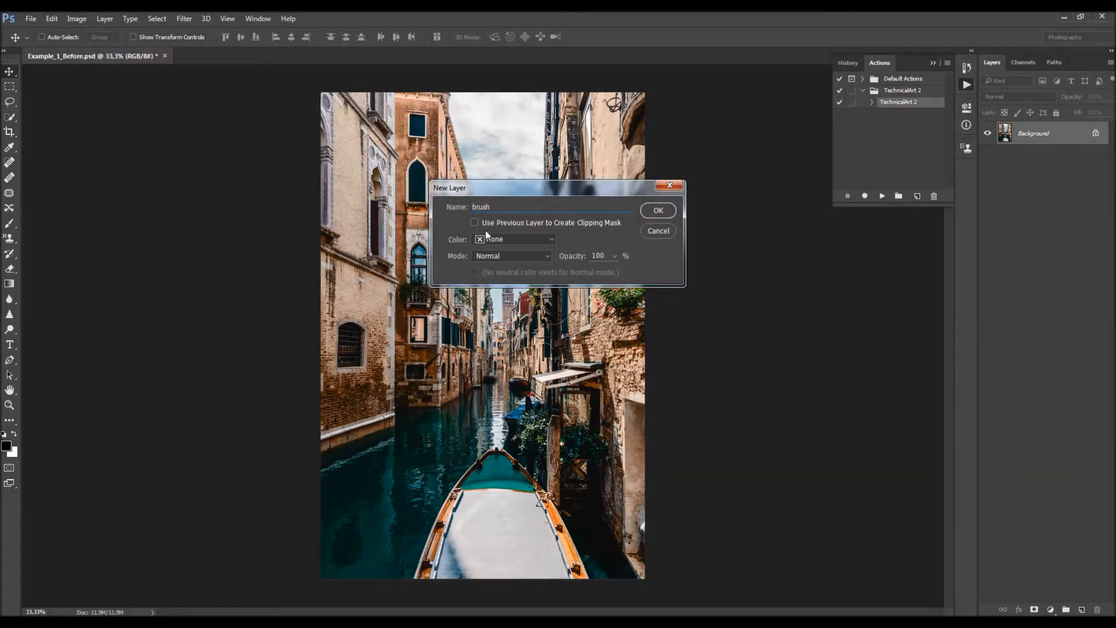
left_click_drag(493, 207, 445, 209)
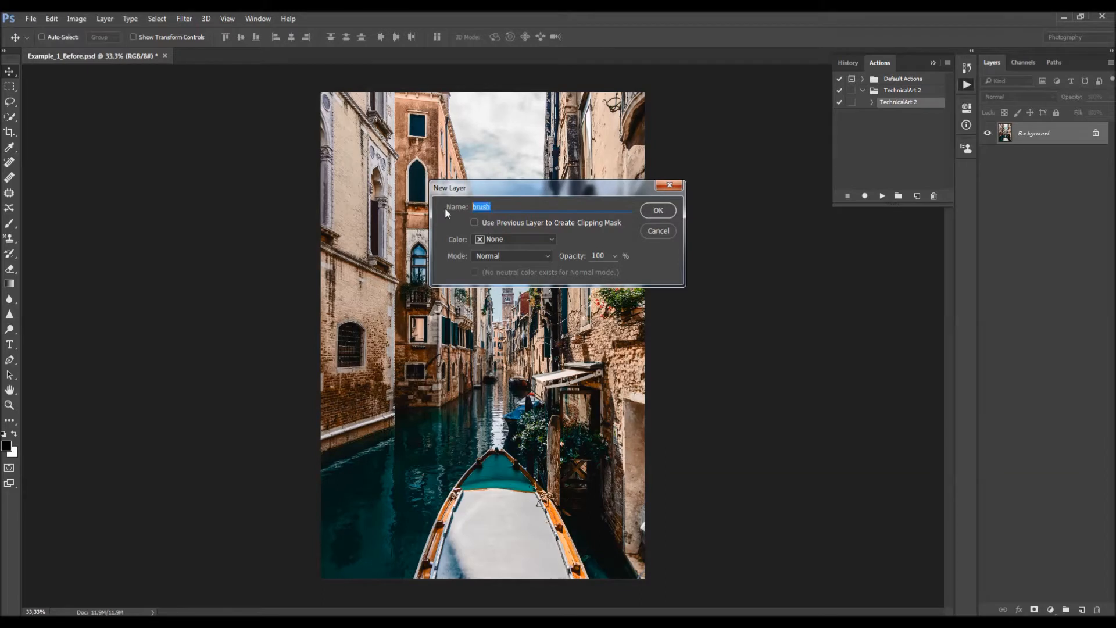
left_click(493, 207)
left_click(657, 211)
Step: Activate the Brush tool and set the foreground color to pure red, ff0000
key("b")
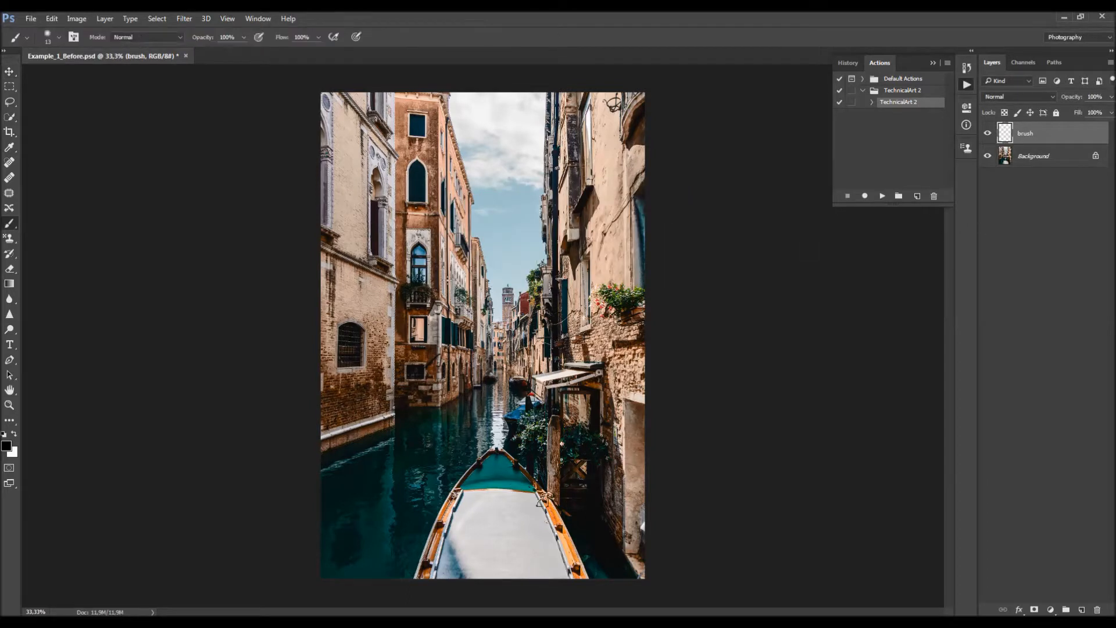
left_click(7, 447)
left_click_drag(513, 274, 591, 173)
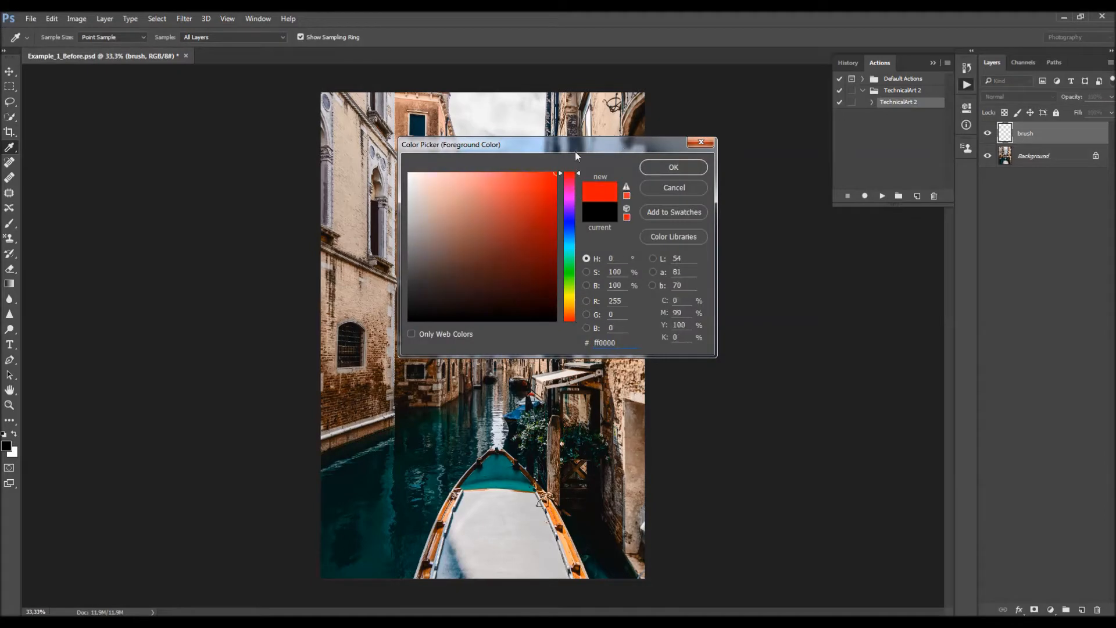
key("Return")
Step: Choose a soft round brush and reduce its size to 90 px
right_click(524, 253)
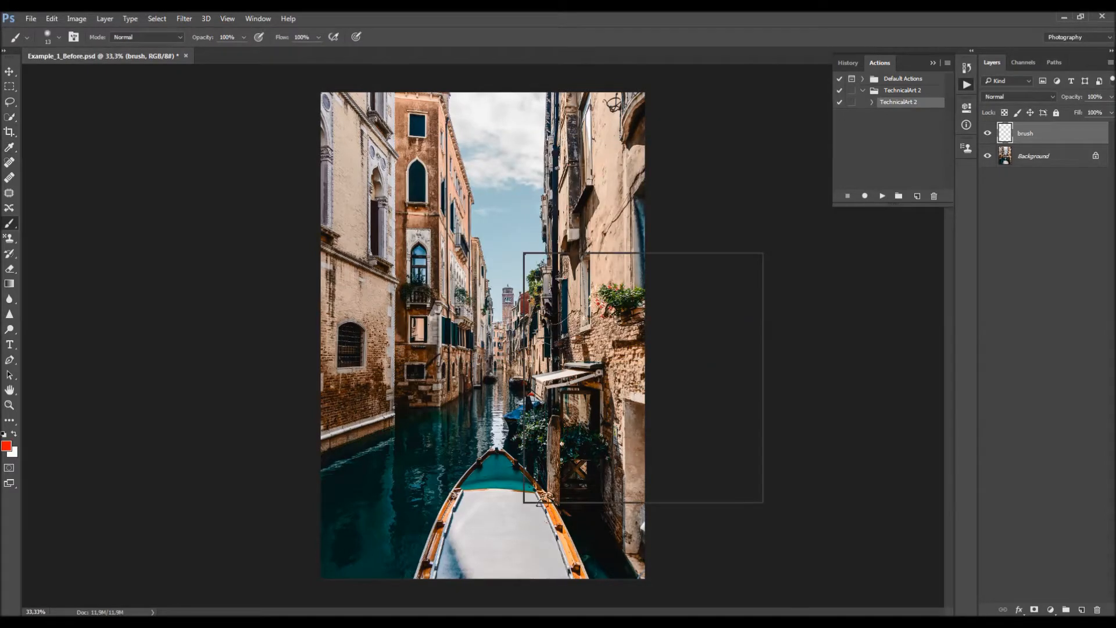
scroll(654, 405, "up", 1)
double_click(649, 390)
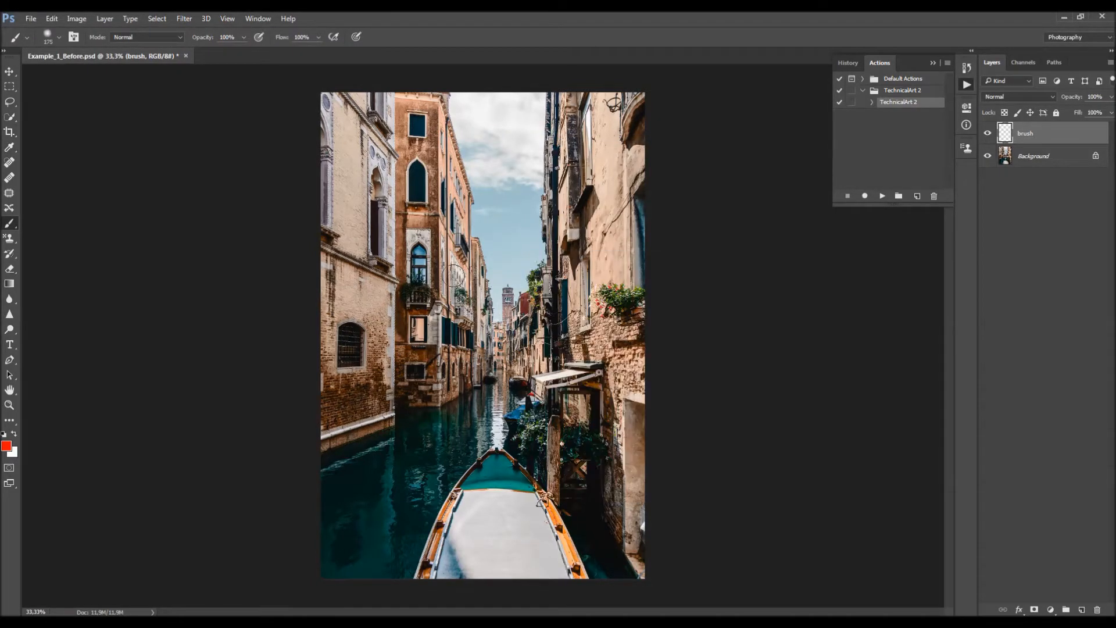
key("bracketleft")
key("bracketleft")
key("bracketleft")
key("bracketleft")
Step: Paint loose red strokes on the brush layer over the buildings on both sides, the canal and the boat, redoing the stroke on the second building
mouse_move(359, 162)
left_mouse_down()
mouse_move(373, 96)
mouse_move(381, 333)
mouse_move(364, 414)
left_mouse_up()
mouse_move(439, 157)
left_mouse_down()
mouse_move(426, 192)
mouse_move(449, 349)
mouse_move(466, 344)
left_mouse_up()
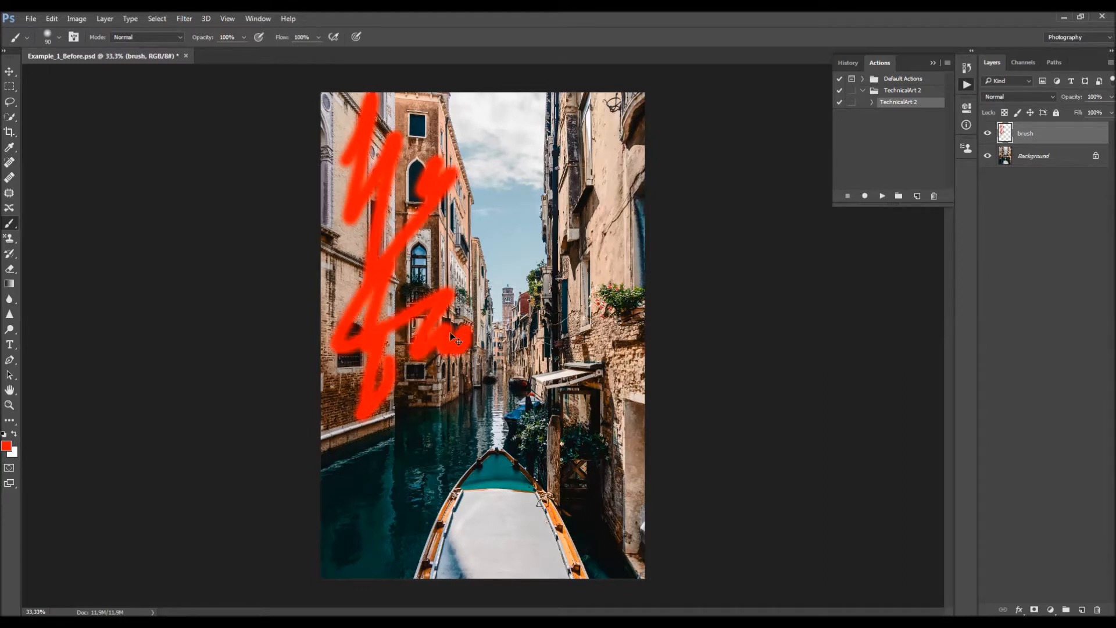
key("ctrl+z")
mouse_move(437, 174)
left_mouse_down()
mouse_move(431, 360)
mouse_move(451, 367)
mouse_move(481, 353)
mouse_move(491, 361)
mouse_move(504, 332)
mouse_move(519, 347)
mouse_move(541, 301)
mouse_move(556, 362)
mouse_move(578, 162)
mouse_move(600, 215)
mouse_move(654, 240)
mouse_move(614, 439)
mouse_move(574, 418)
mouse_move(613, 407)
left_mouse_up()
mouse_move(486, 400)
left_mouse_down()
mouse_move(459, 472)
mouse_move(491, 505)
mouse_move(416, 532)
mouse_move(526, 549)
left_mouse_up()
mouse_move(450, 499)
left_mouse_down()
mouse_move(367, 516)
mouse_move(582, 497)
mouse_move(538, 468)
left_mouse_up()
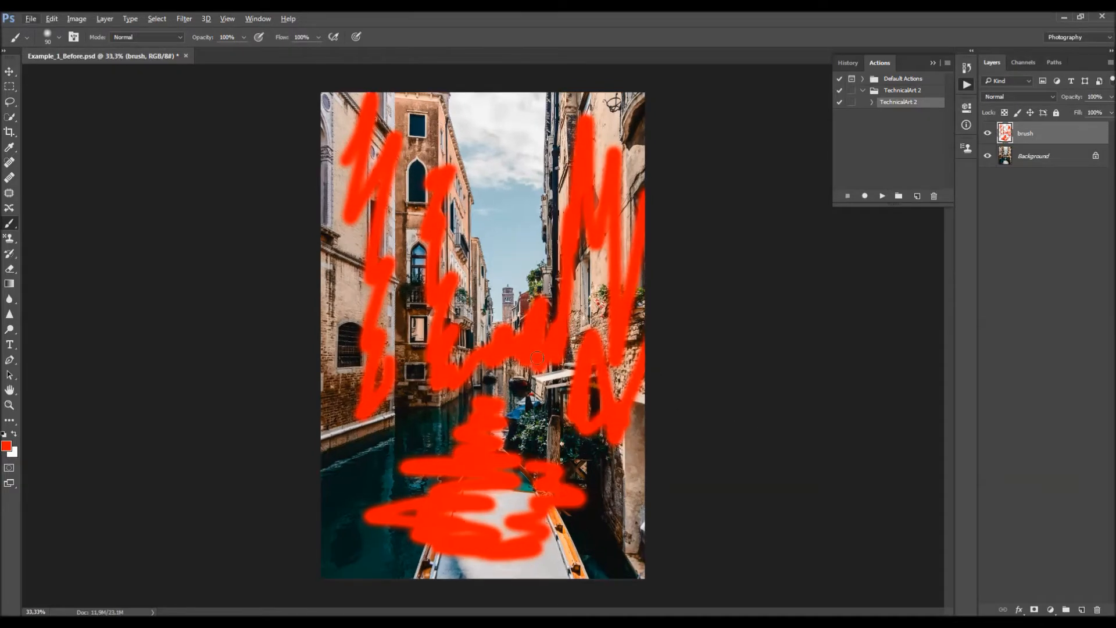
Step: Switch to the Move tool and run the TechnicalArt 2 action on the photo
key("v")
key("alt+v")
key("Escape")
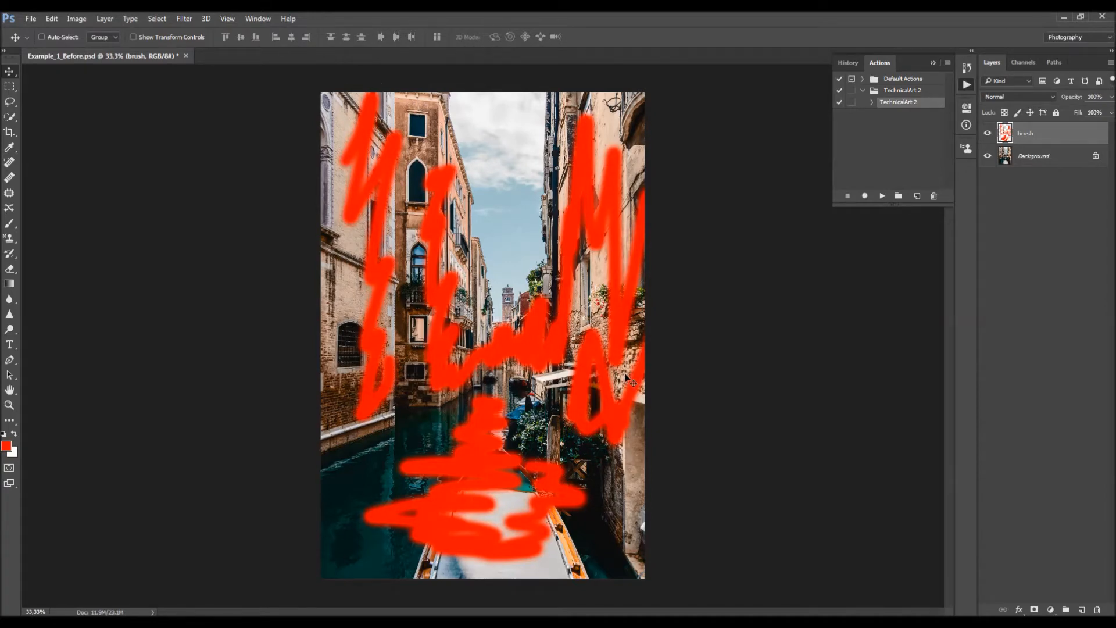
scroll(626, 300, "down", 1)
scroll(627, 307, "up", 1)
left_click(882, 196)
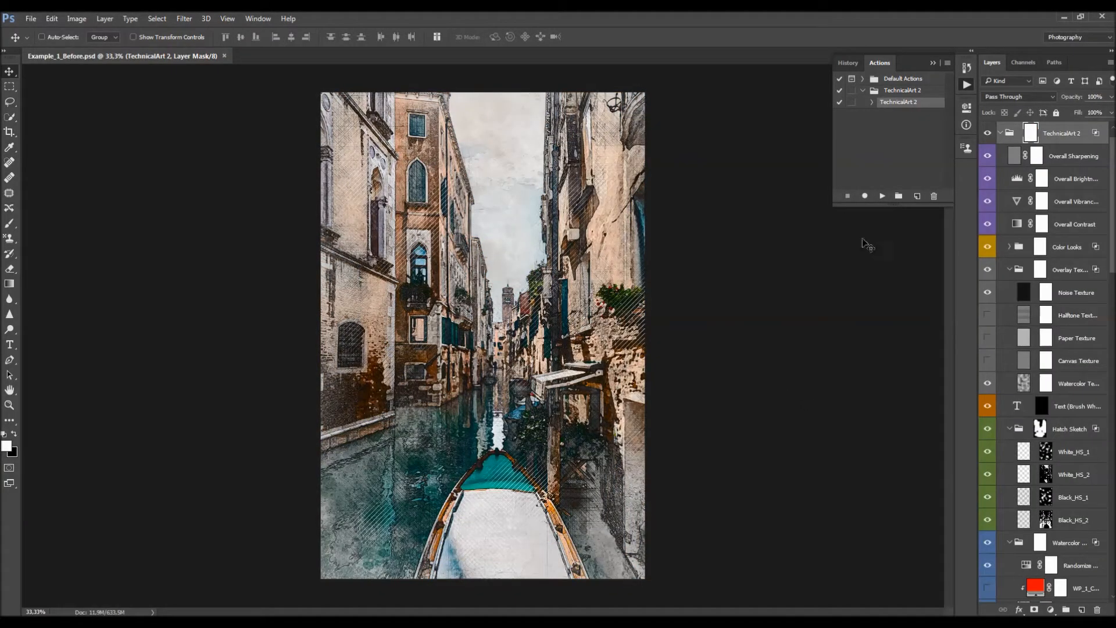
Step: Collapse the TechnicalArt 2 action set, hide the actions list and widen the layers area so full layer names fit
left_click(863, 91)
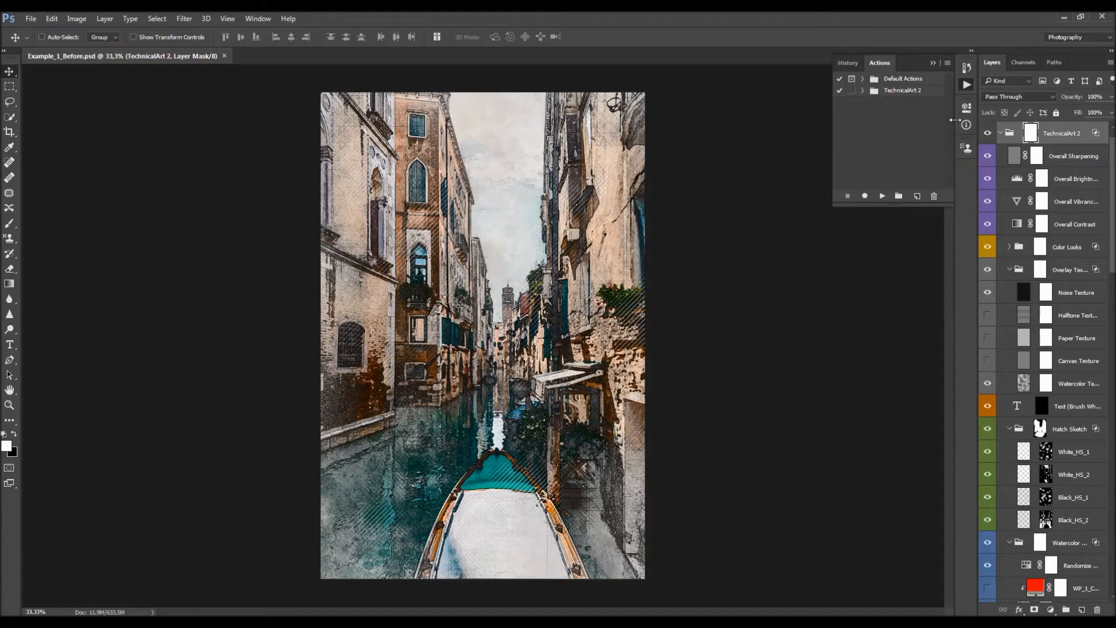
left_click(932, 64)
left_click_drag(976, 160, 934, 160)
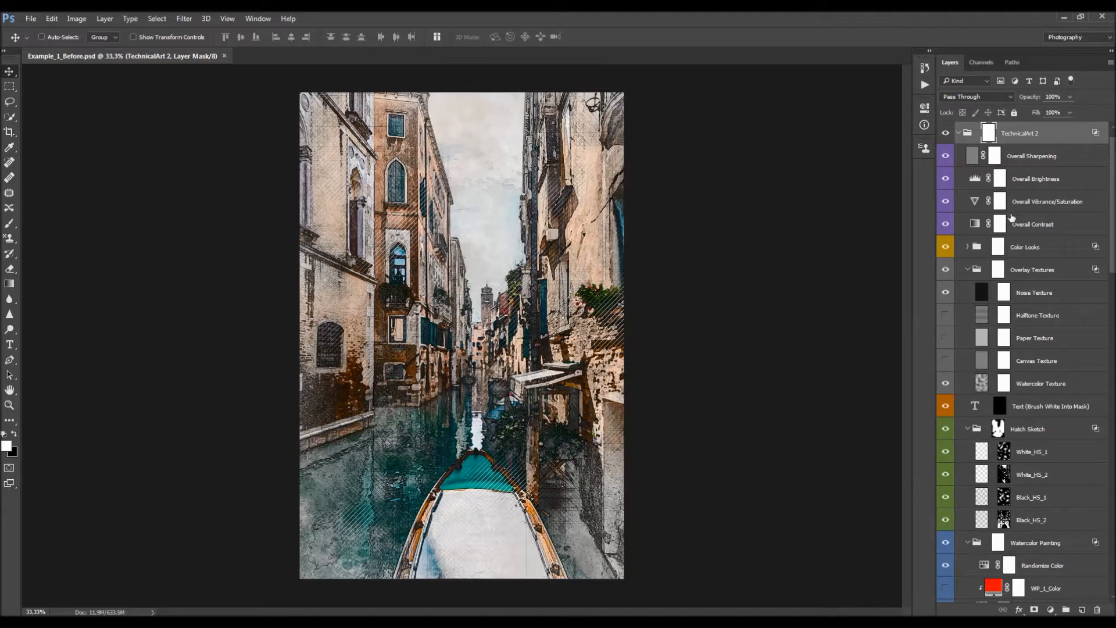
Step: Look through the generated layers and collapse all subgroups inside the TechnicalArt 2 group while keeping that group itself expanded
scroll(1012, 218, "up", 1)
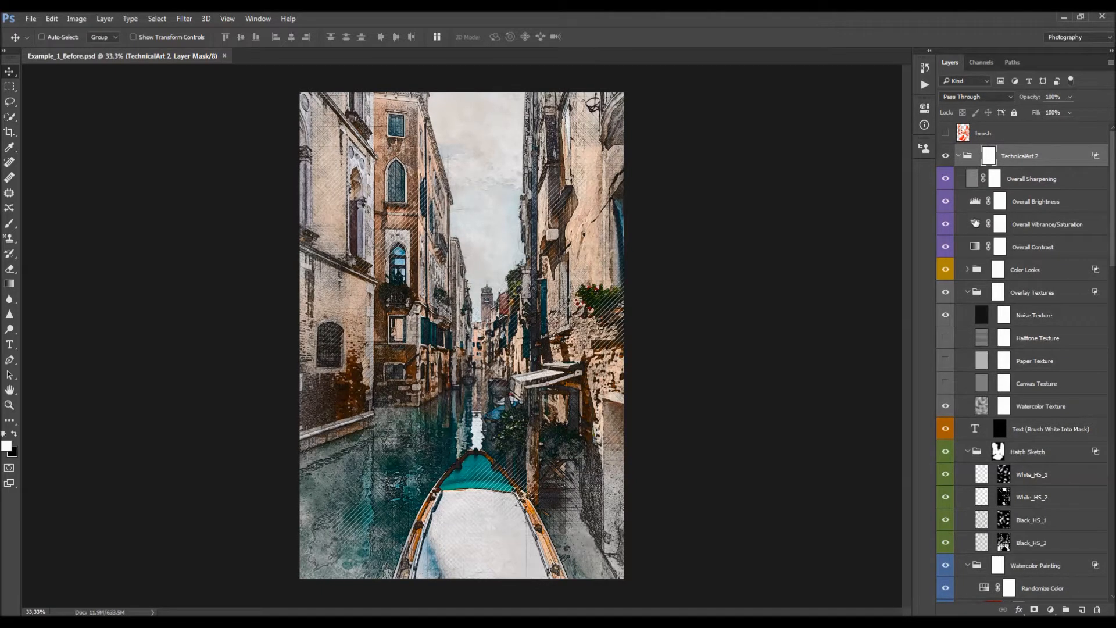
scroll(1040, 219, "down", 8)
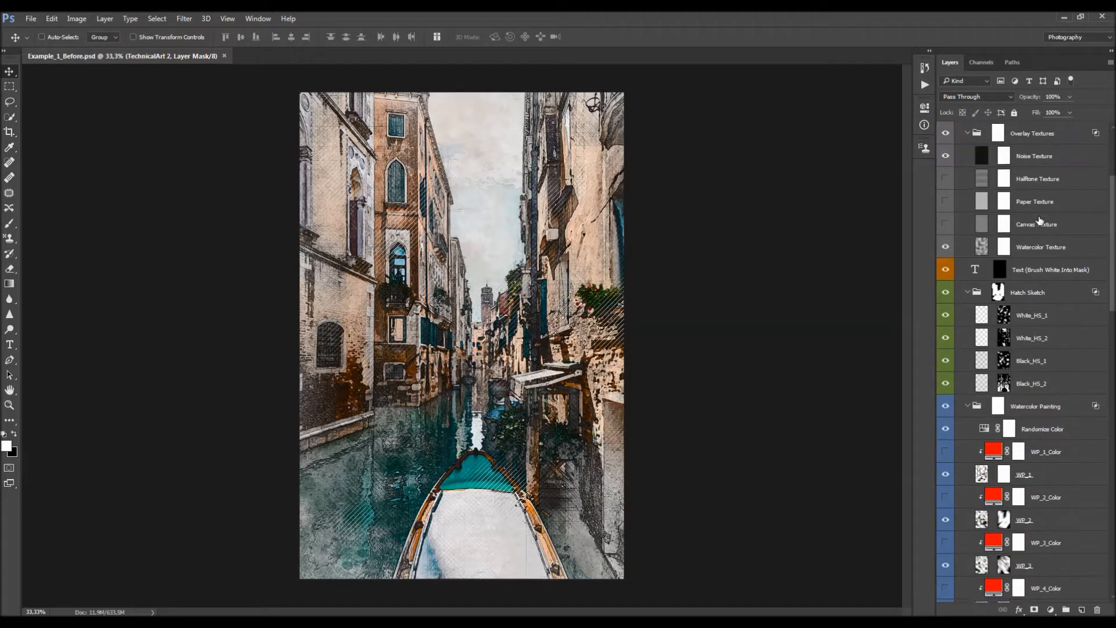
scroll(1043, 221, "up", 8)
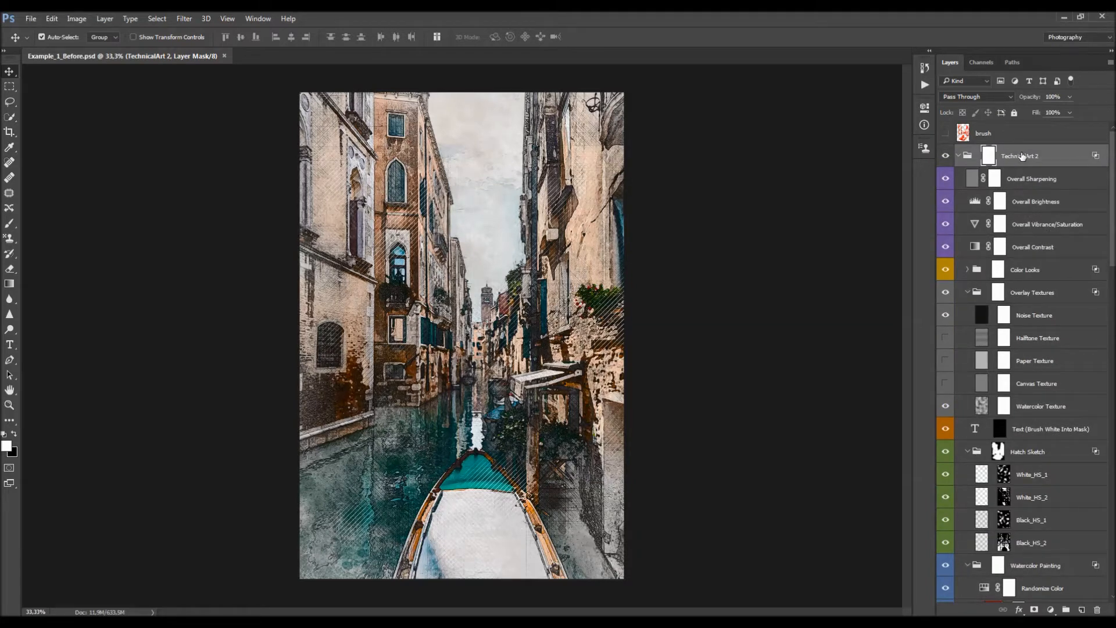
left_click(959, 156, "ctrl")
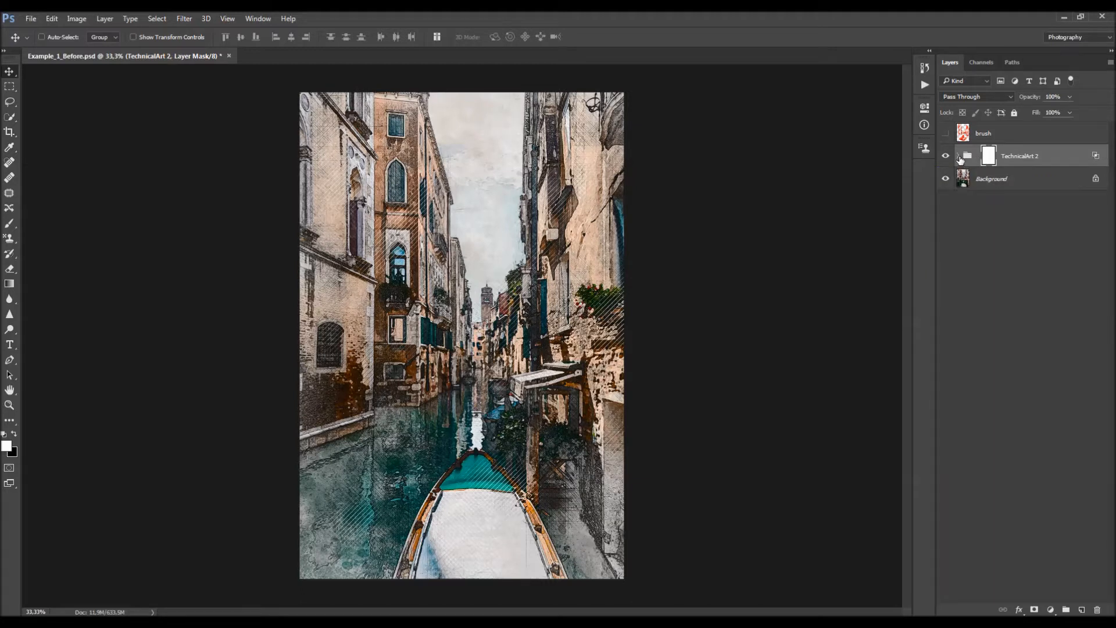
left_click(959, 156, "ctrl")
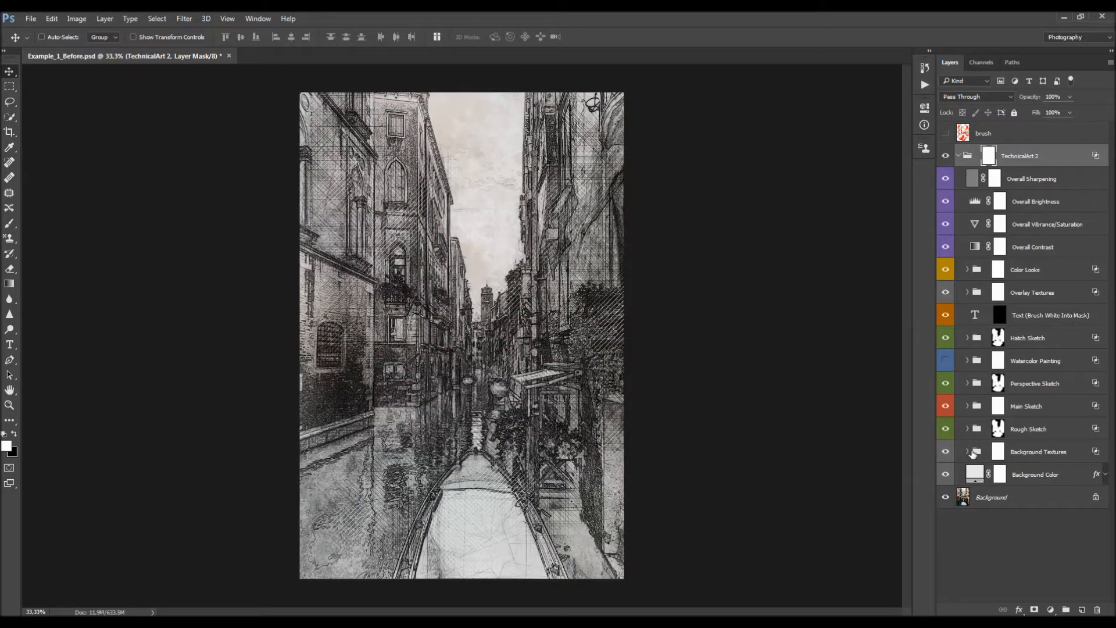
Step: Compare the image with the BT_1 and BT_2 background textures hidden and shown, and turn the Watercolor Painting group back on
left_click(968, 451)
left_click_drag(948, 500, 946, 523)
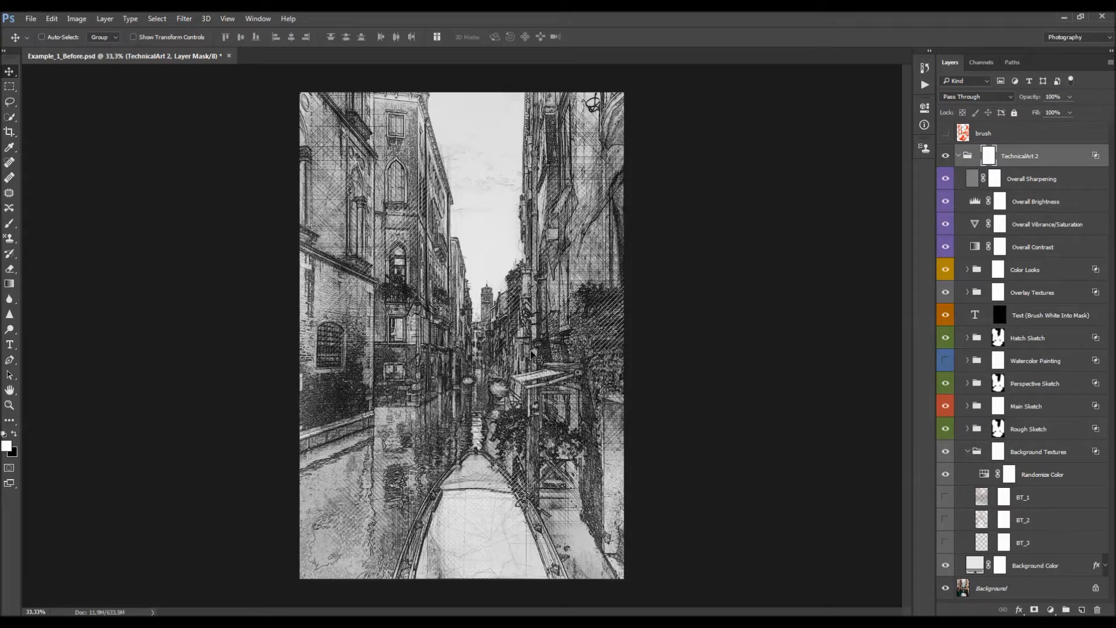
left_click_drag(945, 499, 945, 521)
left_click(945, 360)
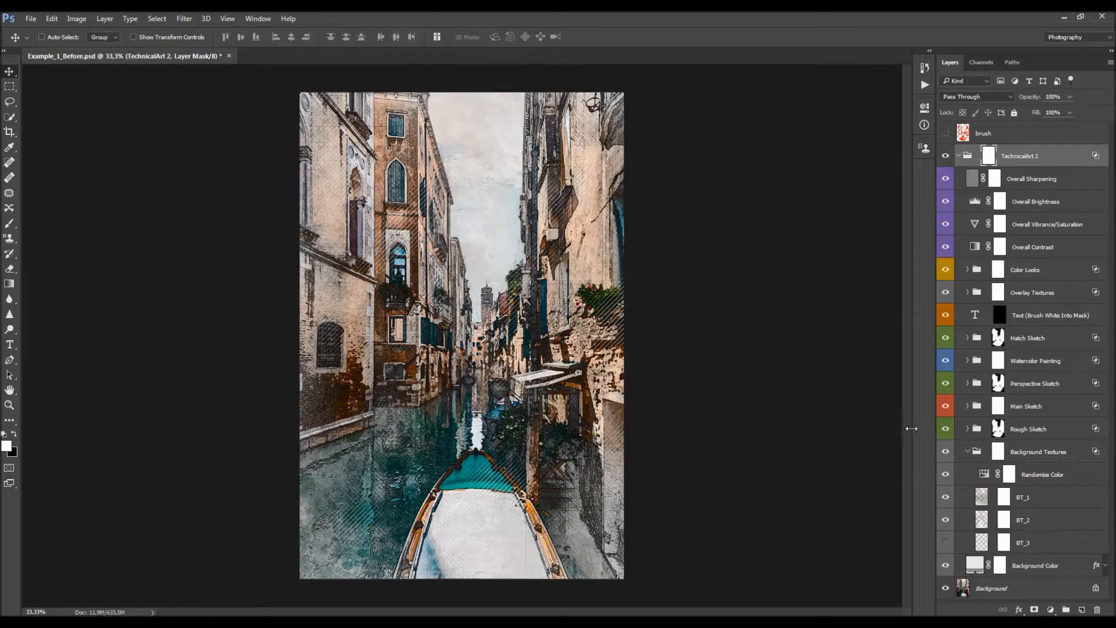
left_click(967, 451)
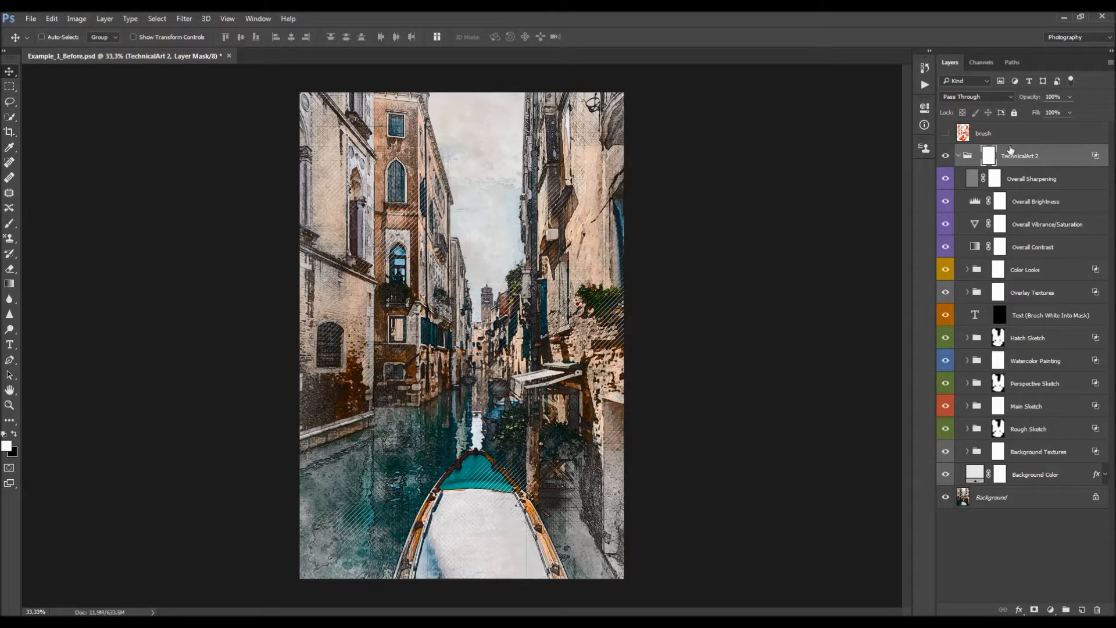
Step: Hide every layer and group from Overall Sharpening down to Background Textures, and select the Background Color layer, checking its visibility
left_click_drag(945, 178, 947, 453)
left_click(1021, 474)
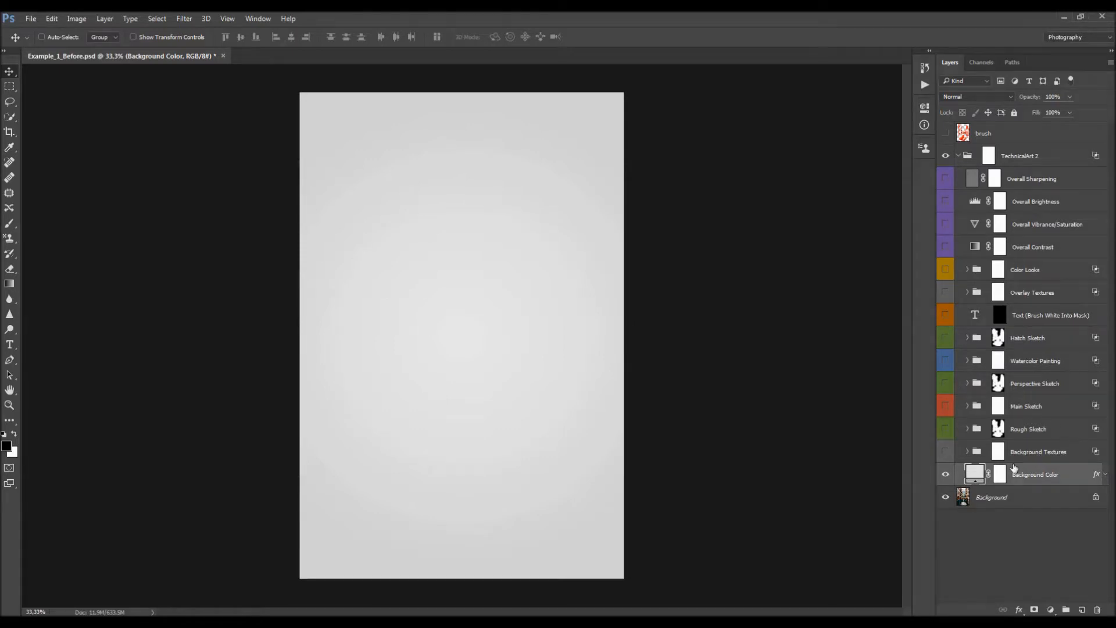
left_click(945, 475)
left_click(946, 475)
Step: Try a more saturated fill color of a different hue for the Background Color layer
double_click(974, 474)
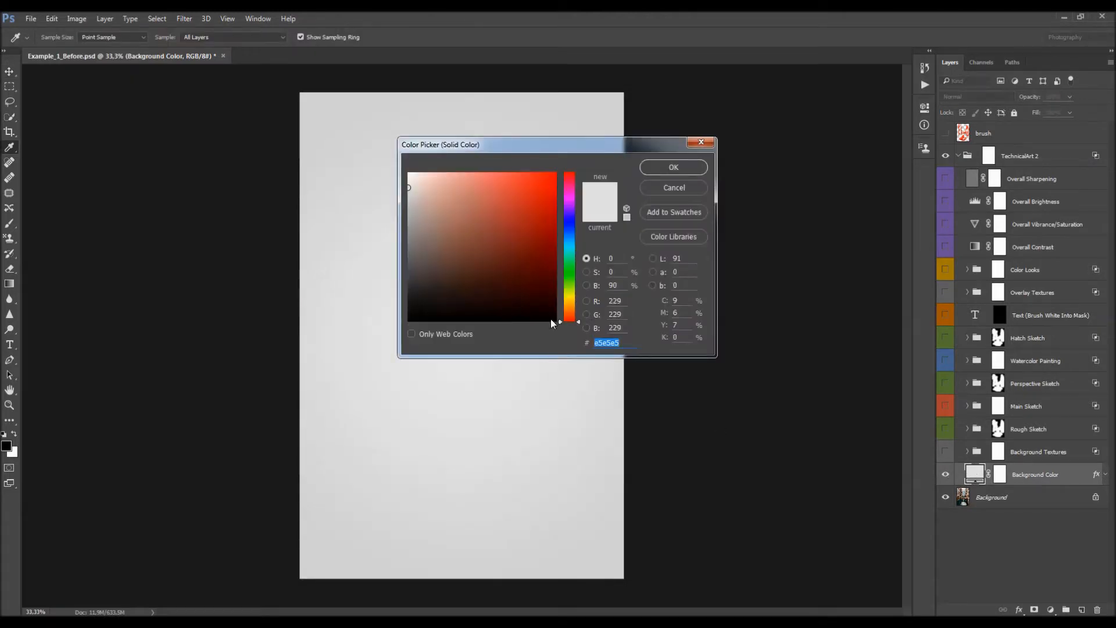
mouse_move(499, 229)
left_mouse_down()
mouse_move(554, 211)
mouse_move(556, 174)
left_mouse_up()
left_click_drag(569, 197, 569, 276)
left_click(691, 191)
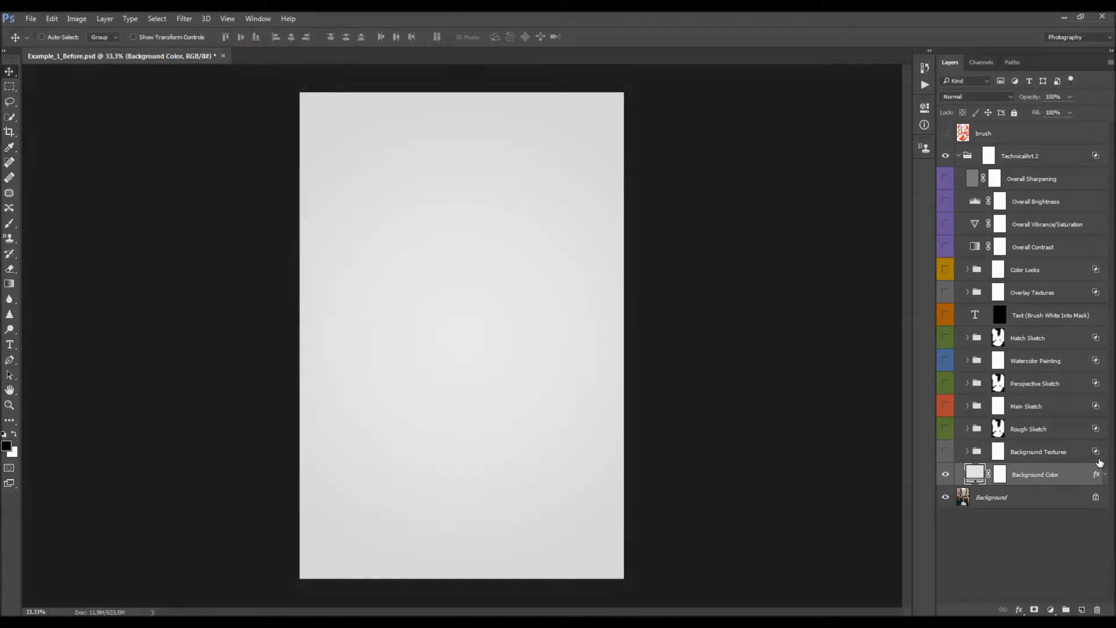
Step: Try the Background Color layer's Gradient Overlay with 68% opacity and 103% scale
left_click(1105, 474)
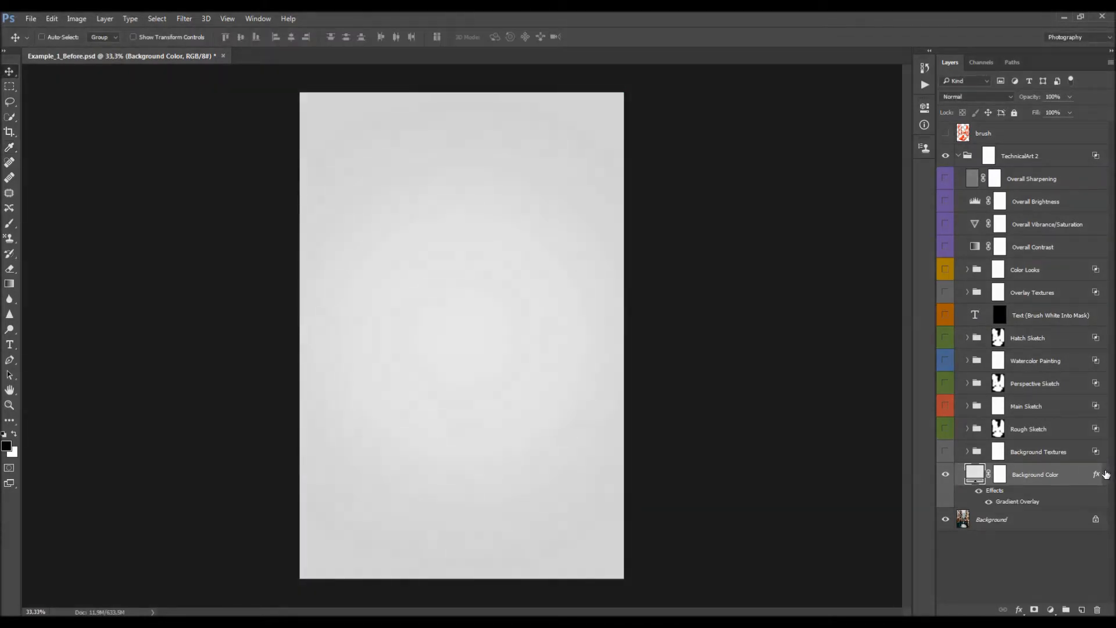
double_click(1018, 502)
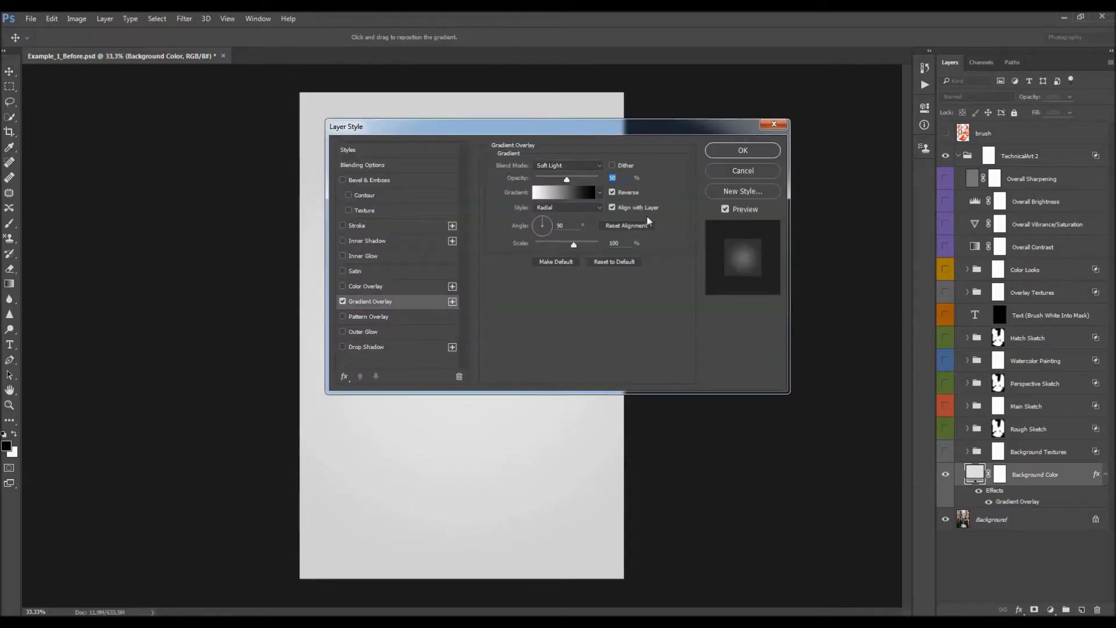
left_click_drag(561, 126, 775, 174)
mouse_move(780, 226)
left_mouse_down()
mouse_move(752, 226)
mouse_move(791, 227)
left_mouse_up()
mouse_move(787, 292)
left_mouse_down()
mouse_move(763, 294)
mouse_move(790, 292)
left_mouse_up()
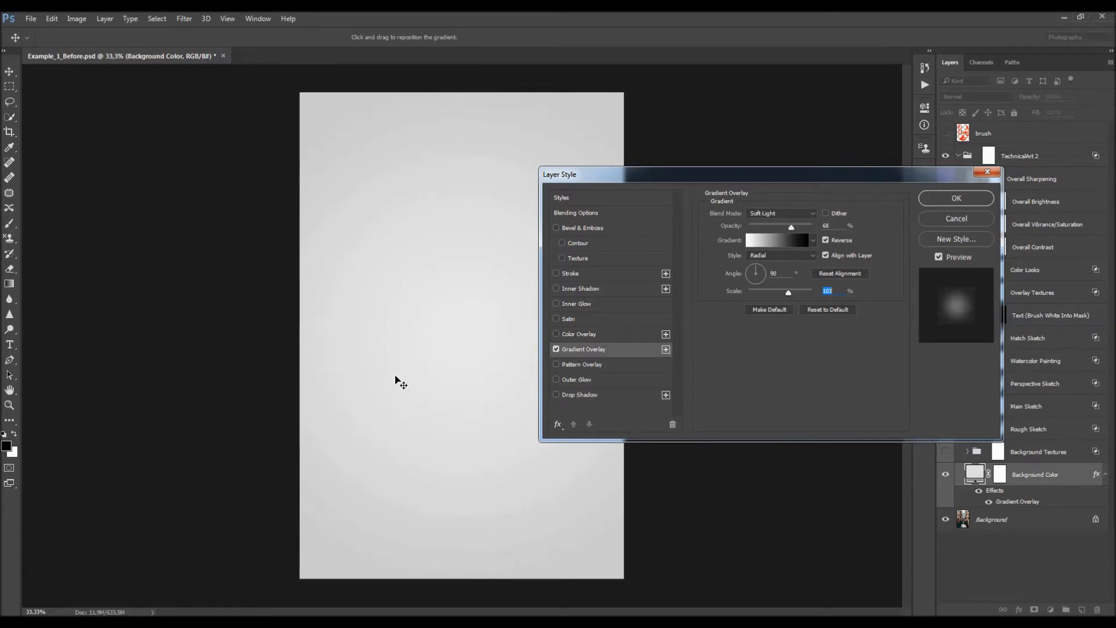
left_click(955, 219)
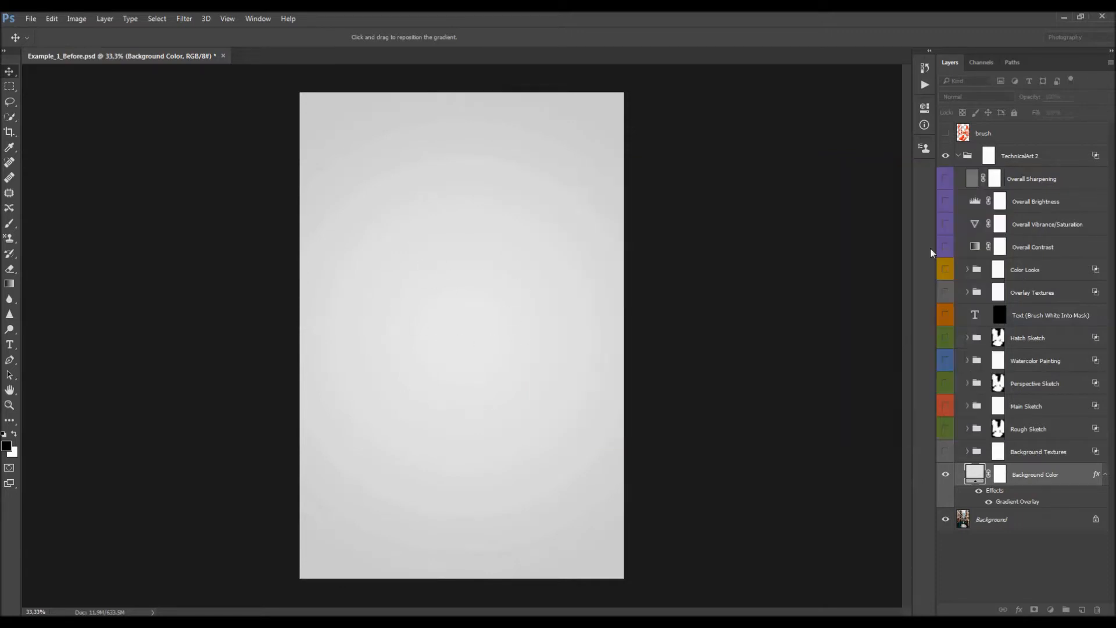
left_click(1105, 476)
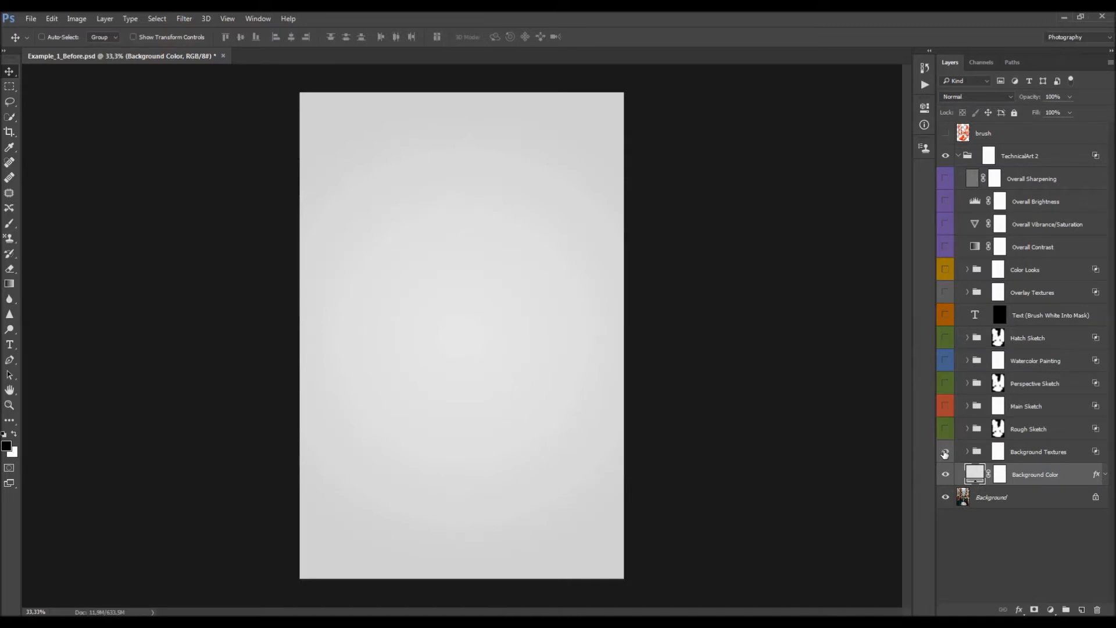
Step: Show and expand the Background Textures group, toggle its BT_1 and BT_2 layers for comparison and leave both hidden
left_click(945, 451)
left_click(968, 452)
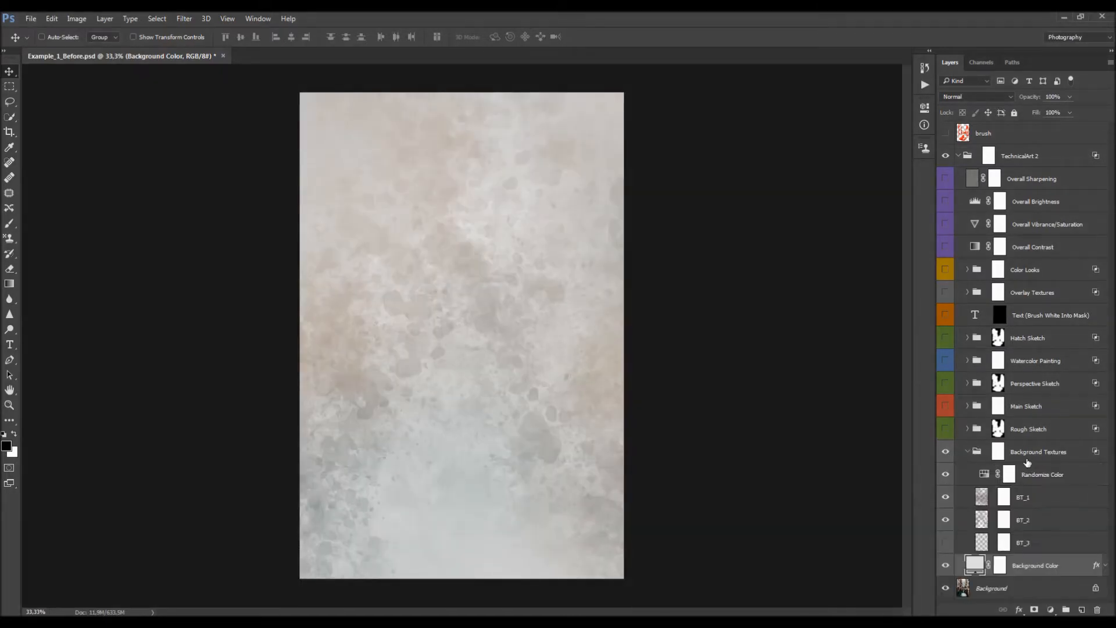
left_click(1014, 500)
left_click(1023, 517)
left_click(946, 498)
left_click(948, 520)
left_click(948, 520)
left_click(945, 499)
left_click(945, 517)
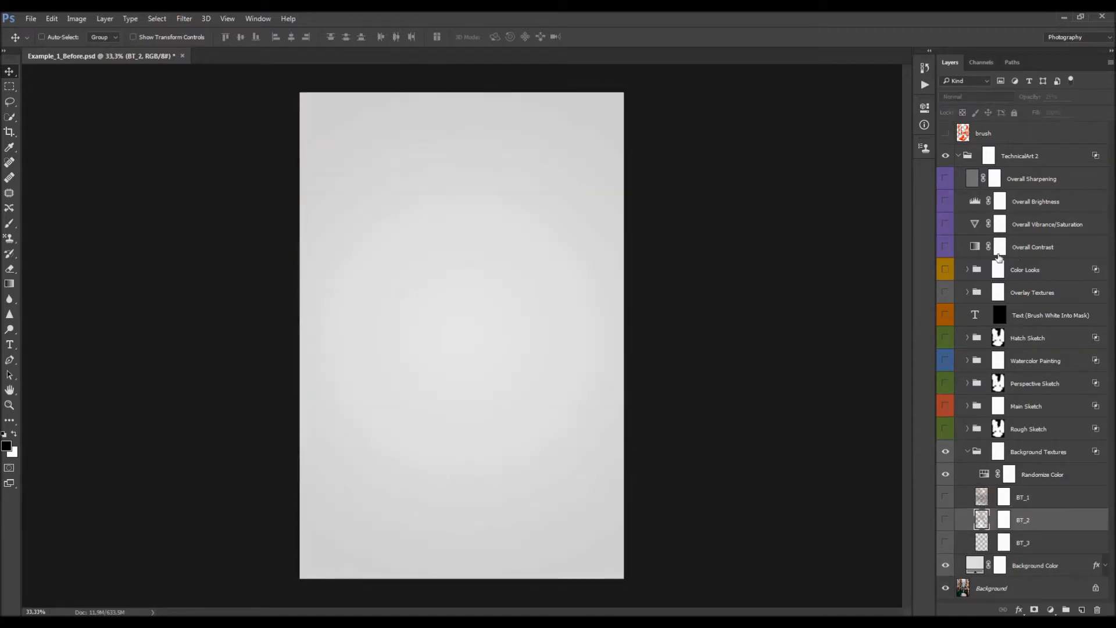
Step: Select the BT_3 texture layer and make it visible, toggling it to compare the effect
left_click(1023, 542)
left_click(946, 543)
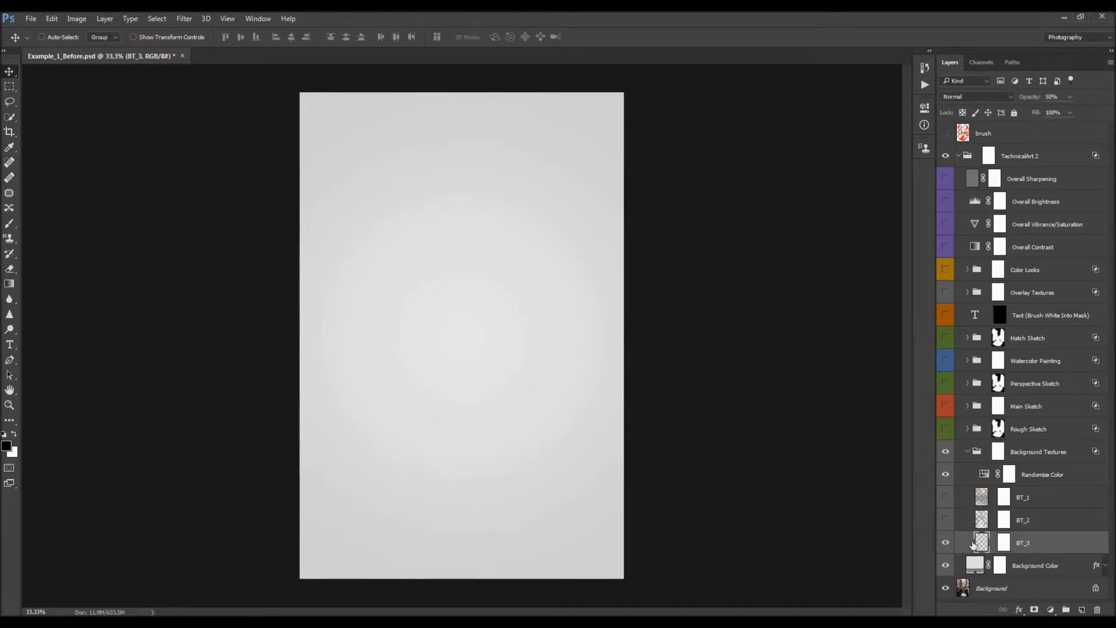
left_click(946, 542)
left_click(946, 543)
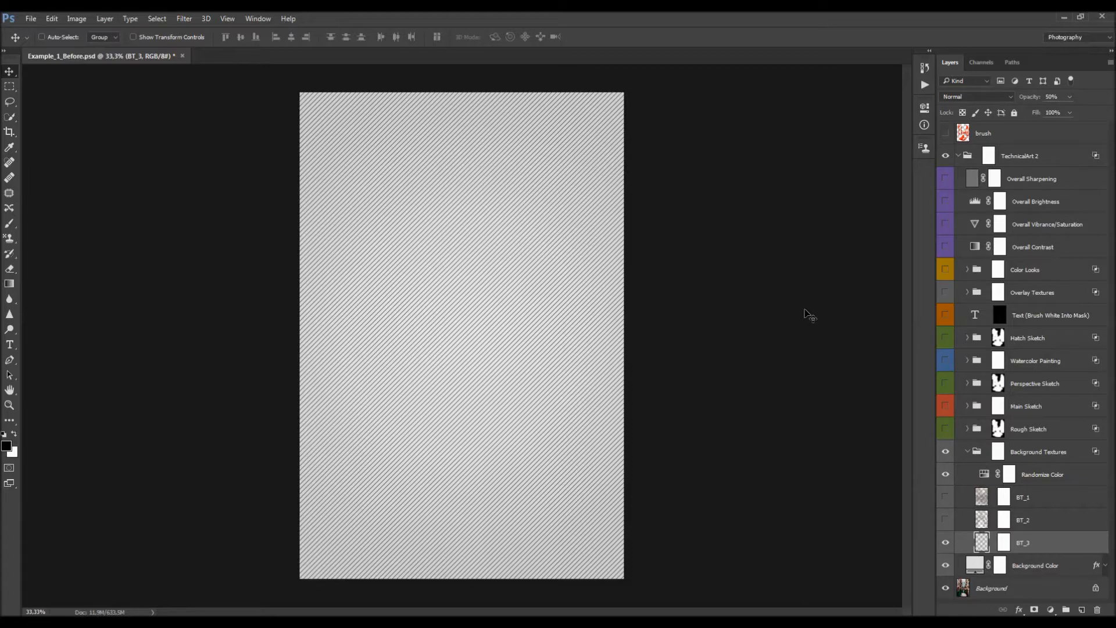
Step: Lower the BT_3 layer's opacity to about 5%
key("alt")
left_click_drag(1032, 98, 838, 132)
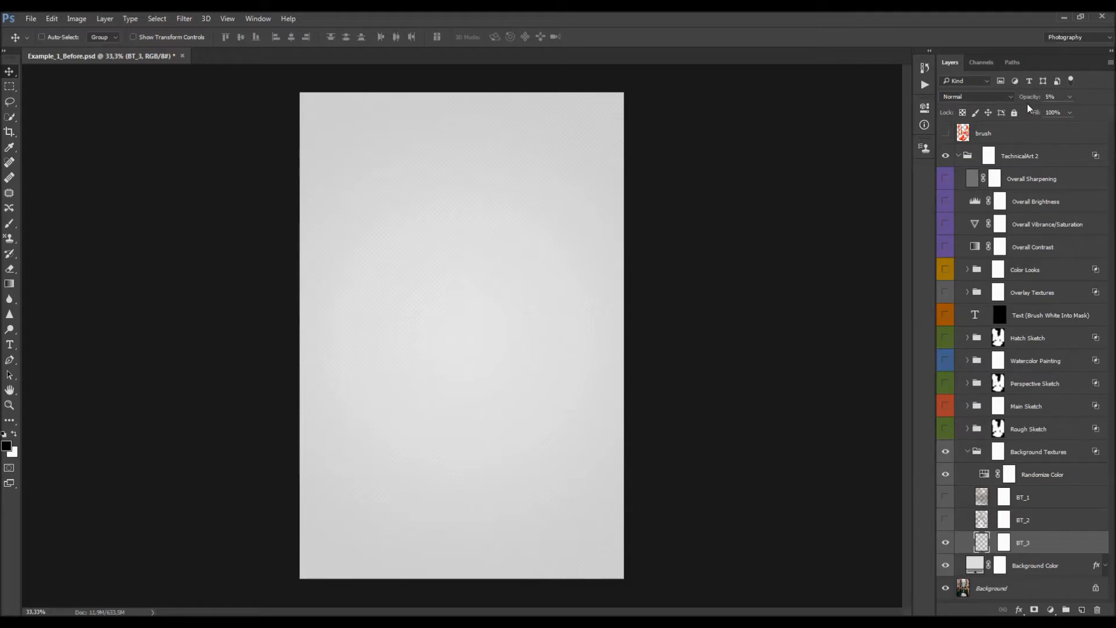
left_click_drag(1029, 98, 938, 171)
left_click(1069, 97)
left_click_drag(1015, 114, 1017, 116)
Step: Show the BT_1 and BT_2 texture layers again and select the Randomize Color adjustment layer in the Background Textures group
left_click(1038, 454)
left_click(1038, 453)
left_click(1041, 479)
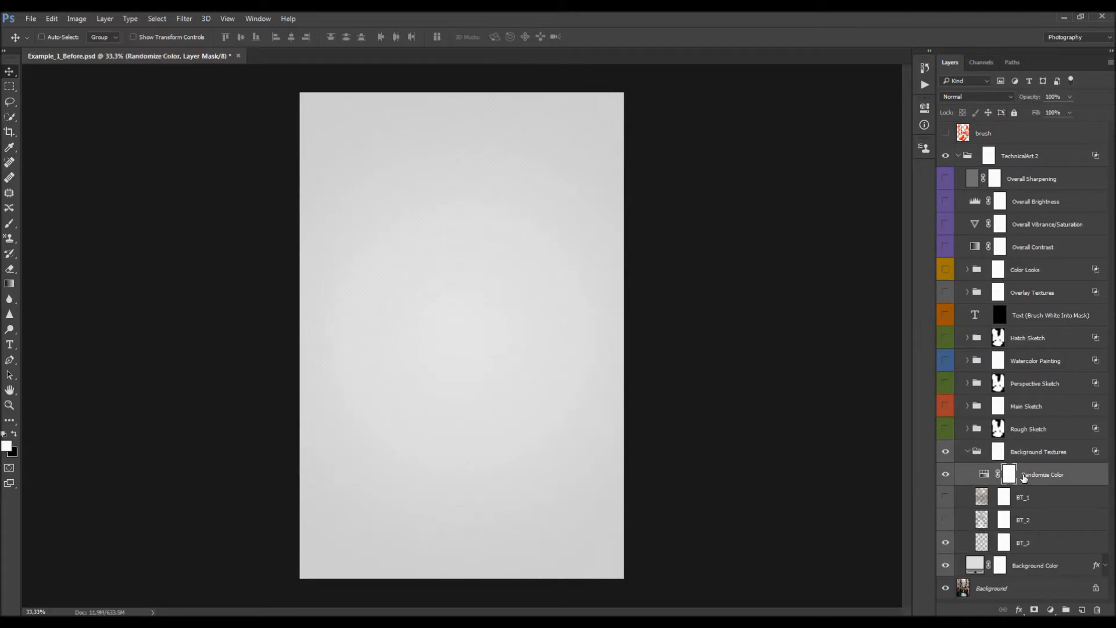
left_click_drag(945, 497, 945, 520)
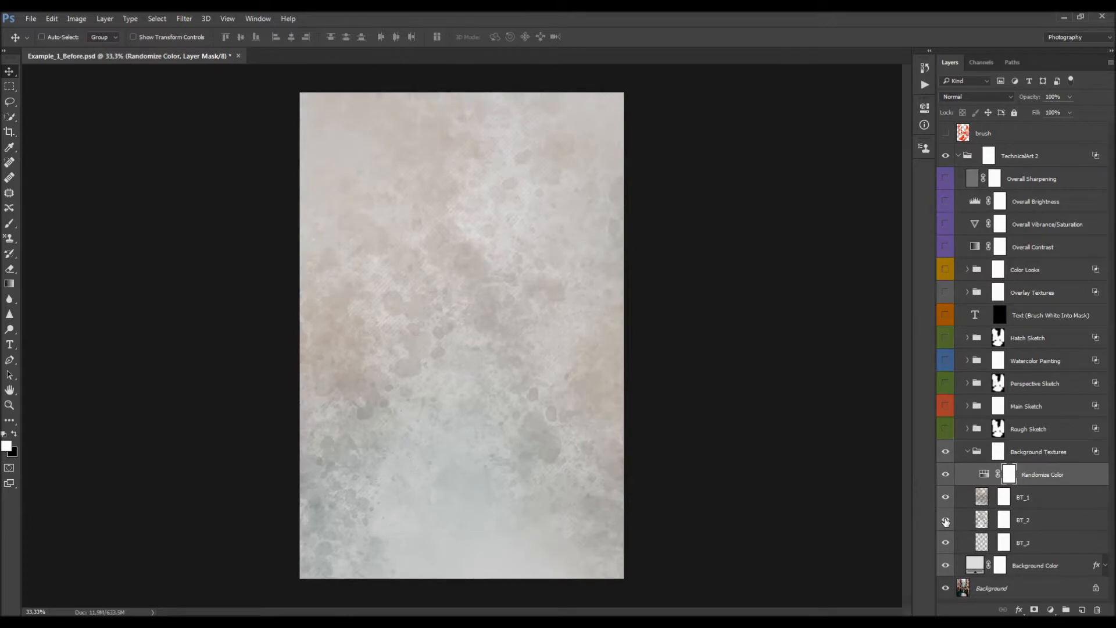
left_click(1023, 497)
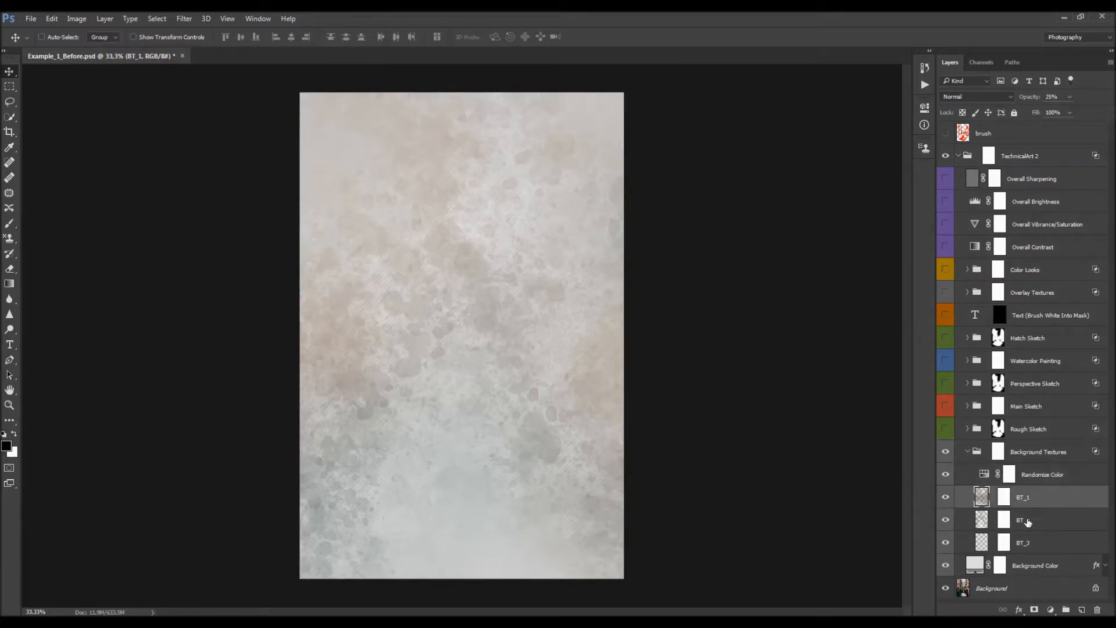
left_click(976, 478)
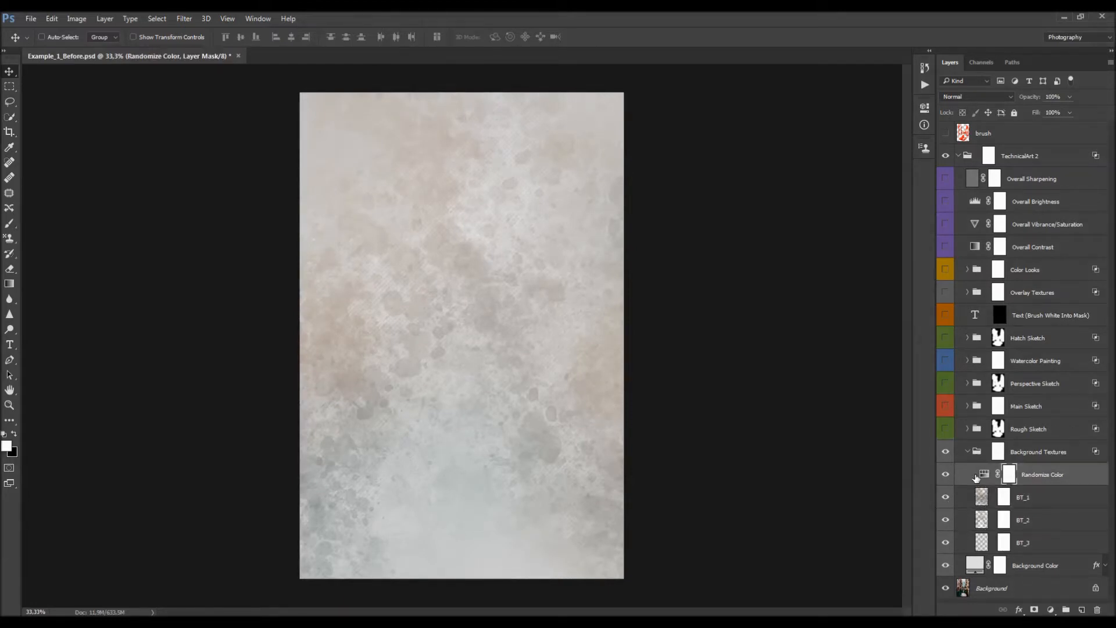
Step: Try shifting the Randomize Color adjustment's hue to +63 and +25 with saturation +44, and reset the adjustment
double_click(984, 474)
left_click_drag(843, 182, 870, 183)
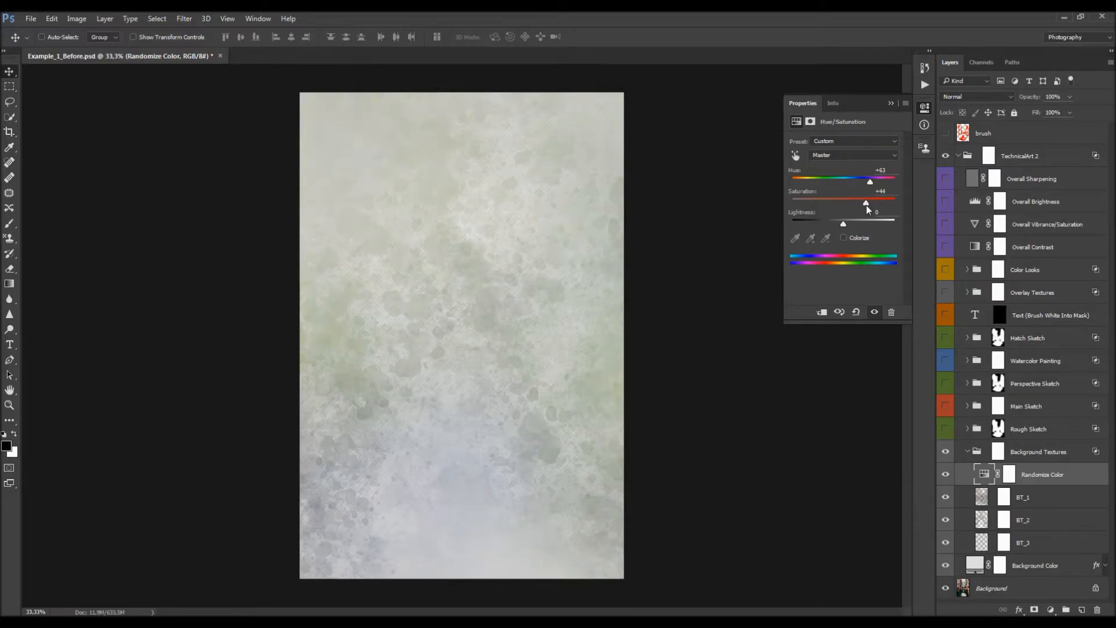
mouse_move(838, 185)
left_mouse_down()
mouse_move(766, 183)
mouse_move(856, 184)
left_mouse_up()
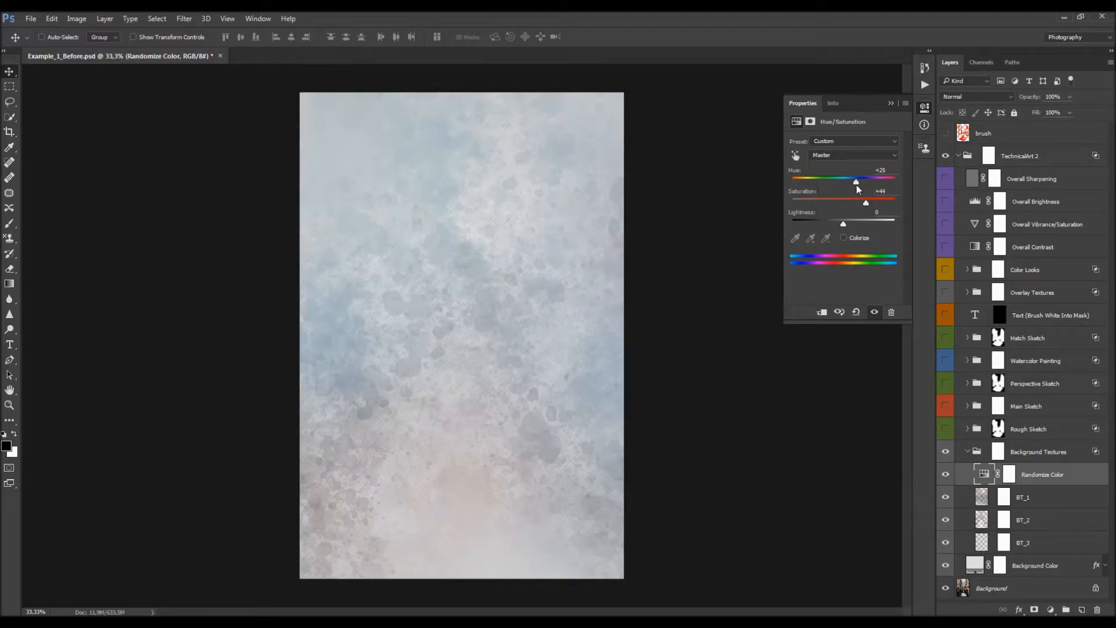
left_click(855, 312)
left_click(890, 104)
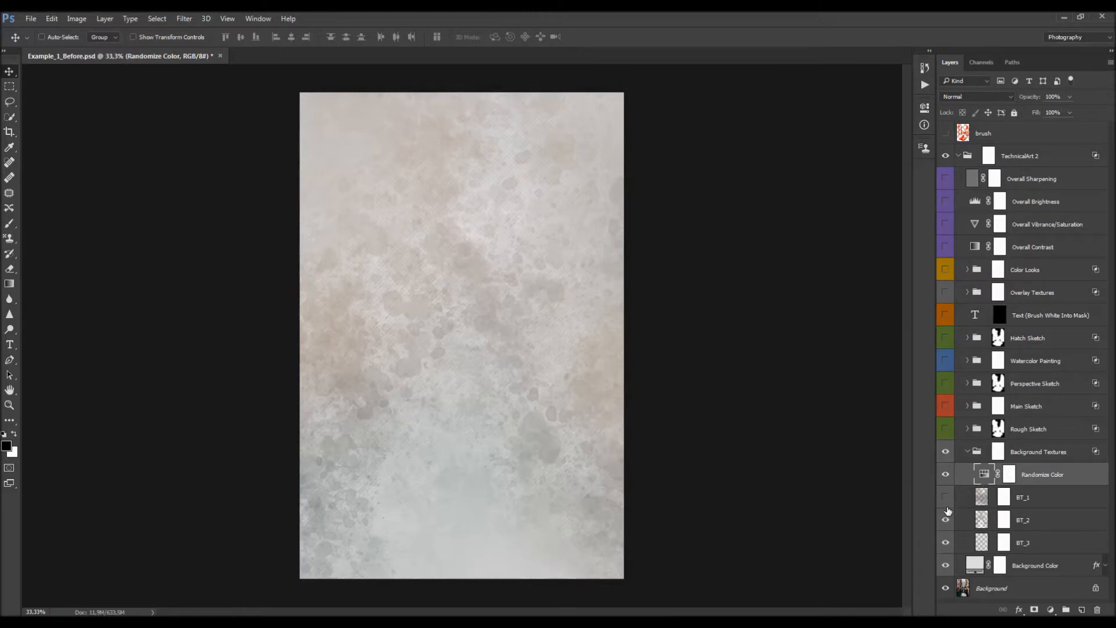
Step: Hide the BT_1 and BT_2 texture layers and collapse the Background Textures group
left_click(946, 497)
left_click(944, 521)
left_click(967, 452)
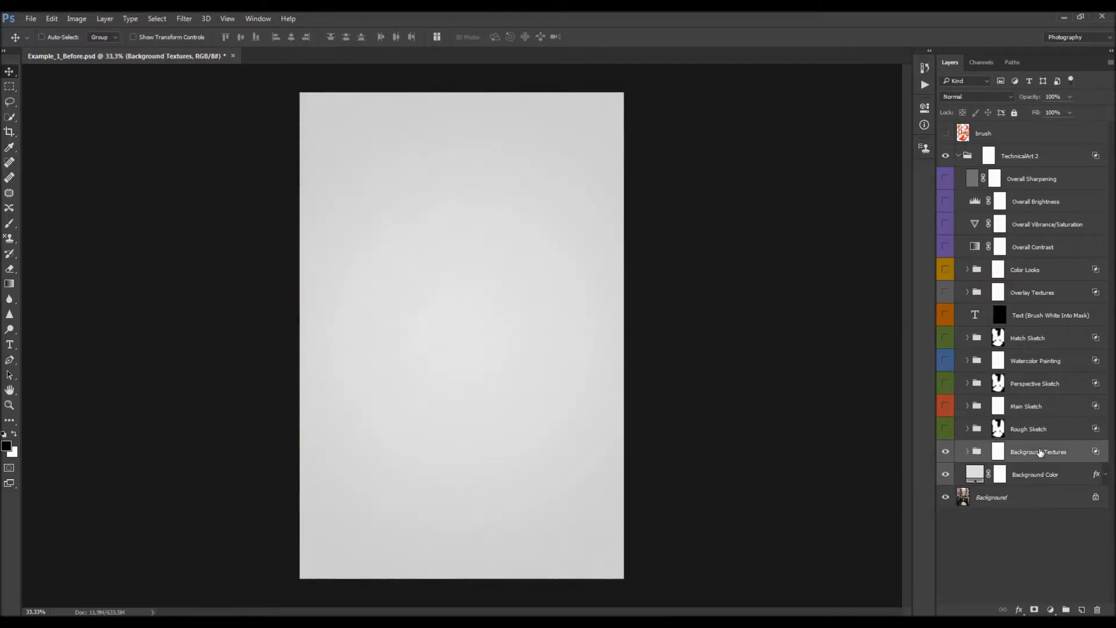
Step: Show the Rough Sketch group and compare its effect with the group's layer mask temporarily disabled
left_click(1019, 430)
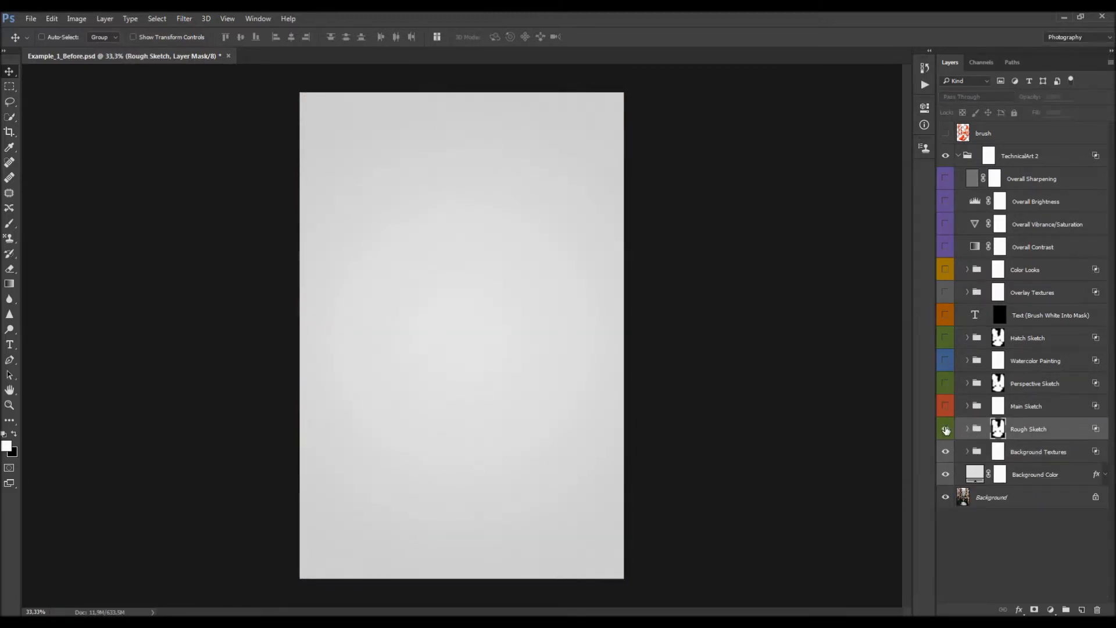
left_click(945, 430)
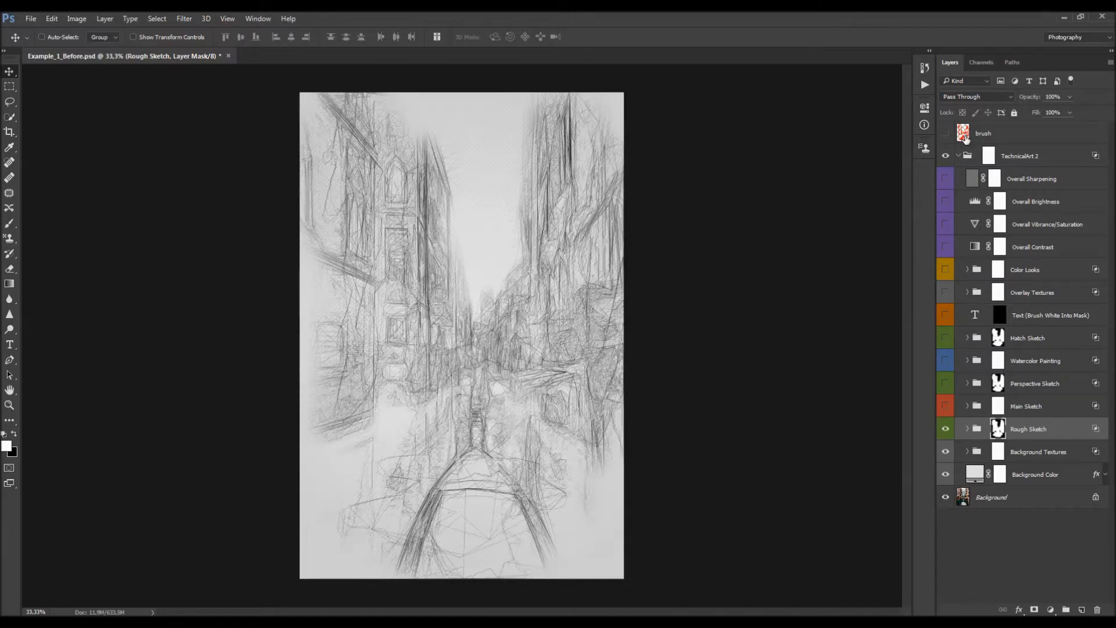
left_click(965, 139, "ctrl")
key("ctrl+d")
left_click(998, 431, "shift")
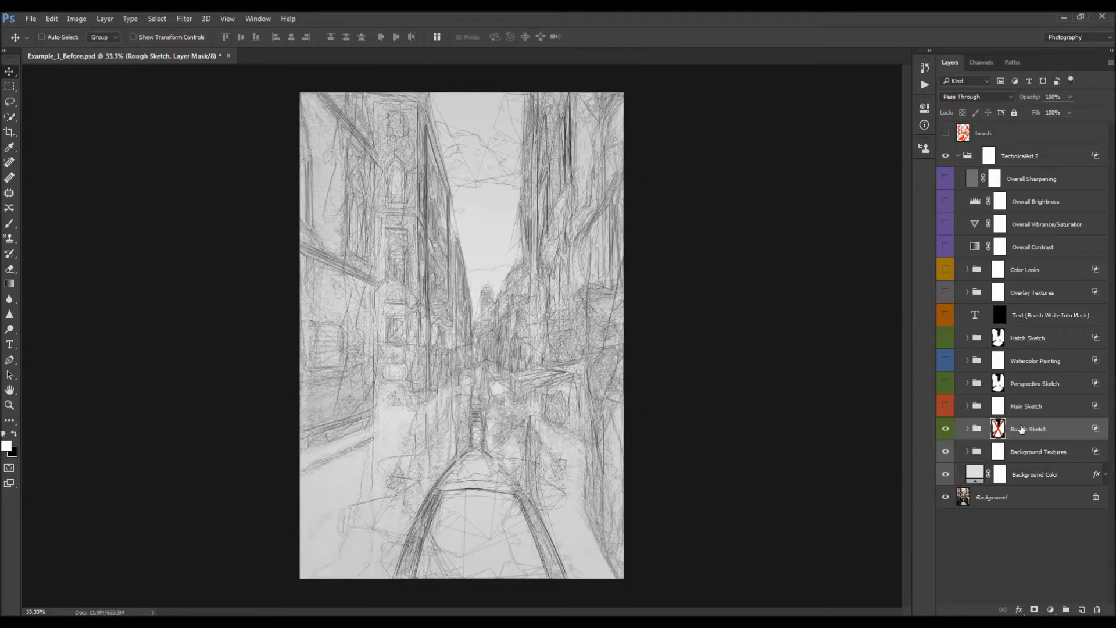
left_click(999, 430, "shift")
Step: Expand the Rough Sketch group and toggle its RS_1 to RS_12 layers to compare their effects, leaving them all visible
scroll(1044, 456, "down", 3)
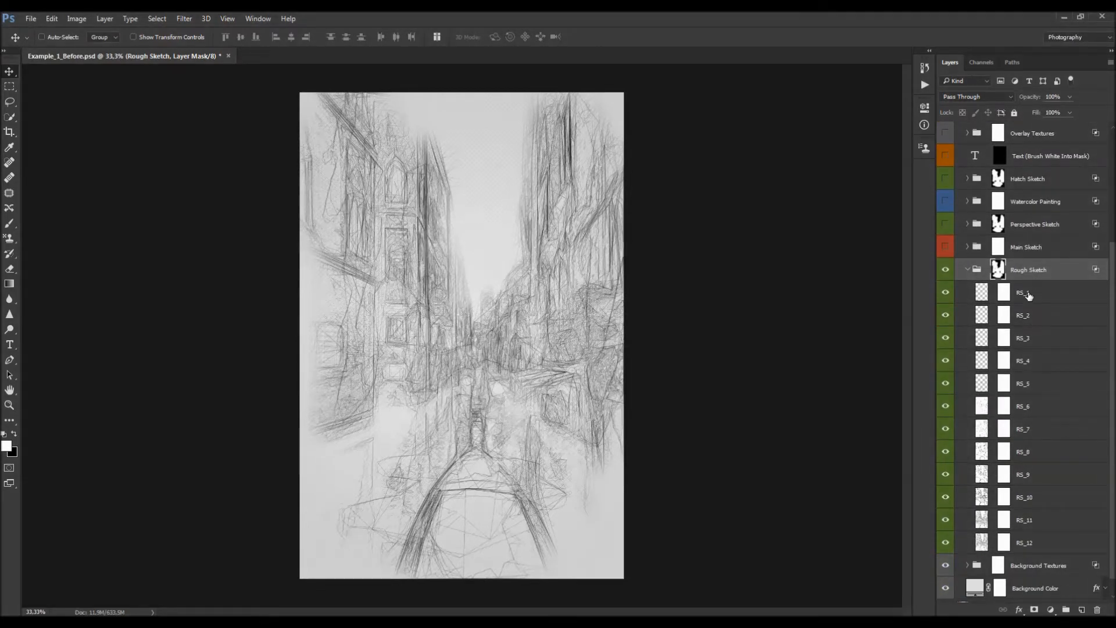
left_click_drag(945, 292, 953, 414)
left_click(947, 386)
left_click(947, 362)
left_click(949, 322)
left_click(948, 409)
left_click(947, 430)
left_click(945, 451)
left_click(946, 475)
left_click(946, 405)
left_click(946, 338)
left_click(946, 292)
left_click_drag(946, 315, 948, 543)
left_click(946, 315)
left_click(946, 337)
left_click(946, 361)
left_click_drag(949, 385, 947, 542)
Step: Select the RS_12, RS_7 and RS_5 sketch layers in turn to check their blend and opacity settings
left_click(1041, 542)
left_click(1044, 429)
left_click(1044, 389)
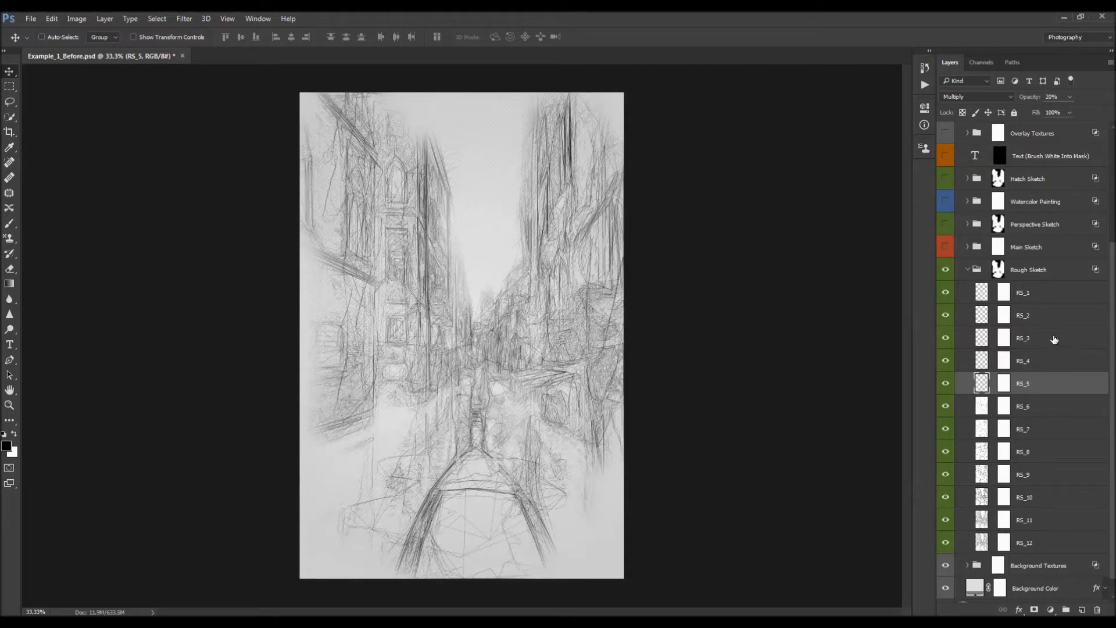
Step: Collapse the Rough Sketch group and lower the whole group's opacity to 41%
left_click(1046, 272)
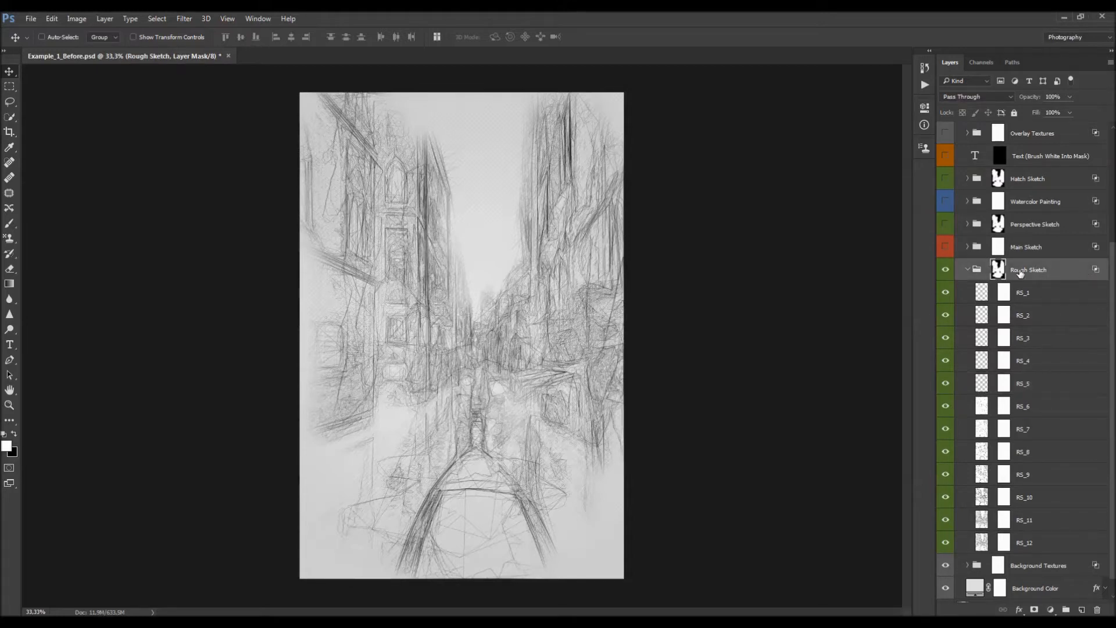
left_click(967, 269)
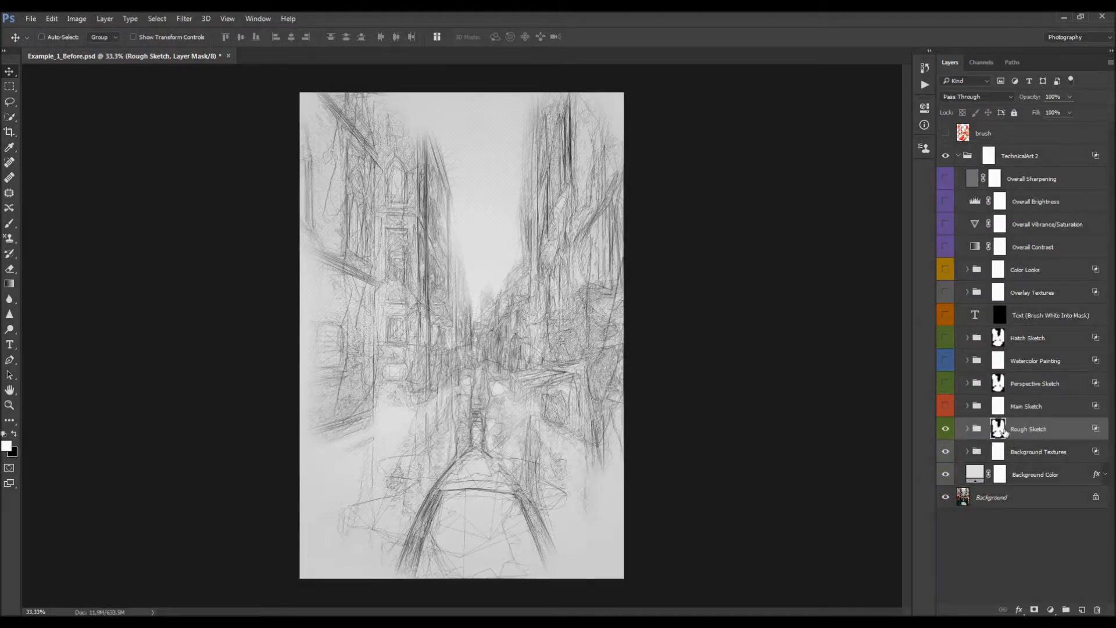
left_click(968, 429)
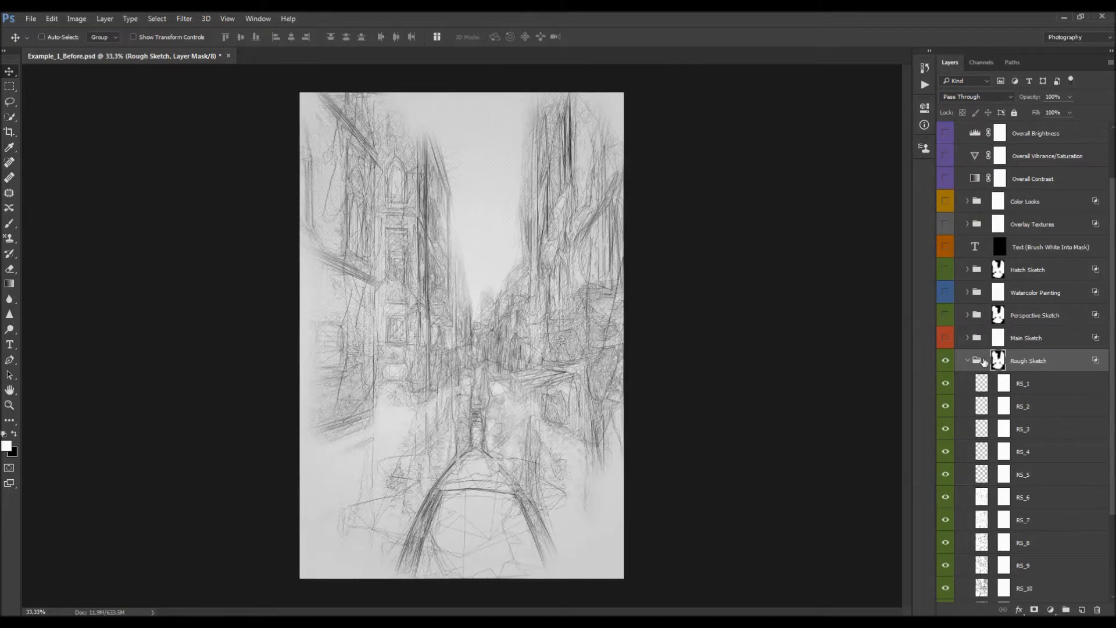
left_click(968, 361)
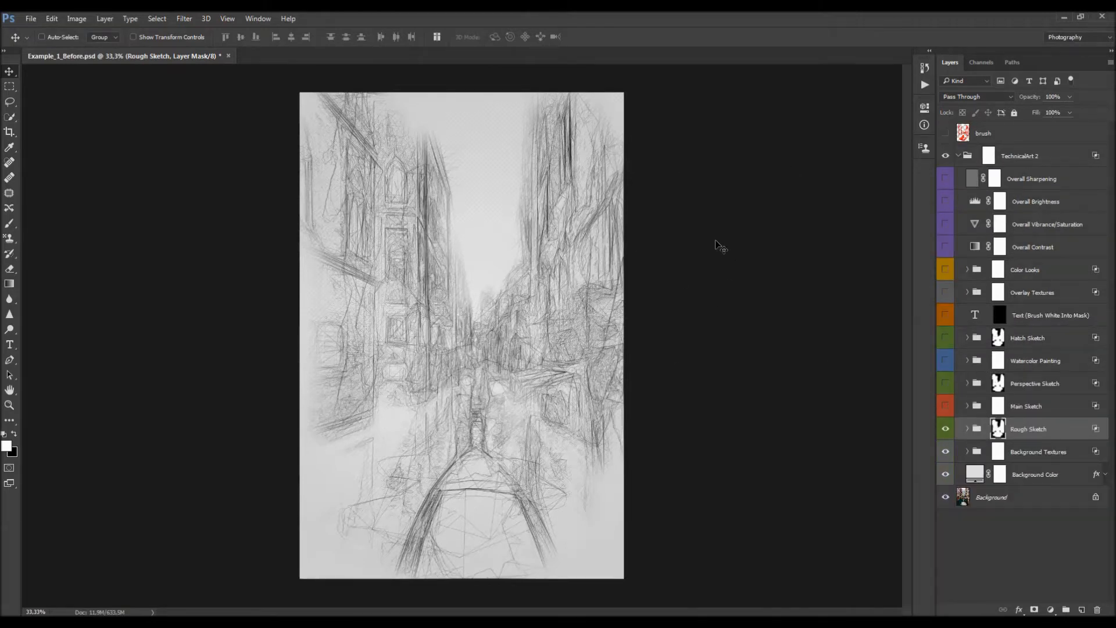
mouse_move(1026, 97)
left_mouse_down()
mouse_move(982, 104)
mouse_move(1096, 116)
left_mouse_up()
left_click_drag(1037, 98, 1004, 104)
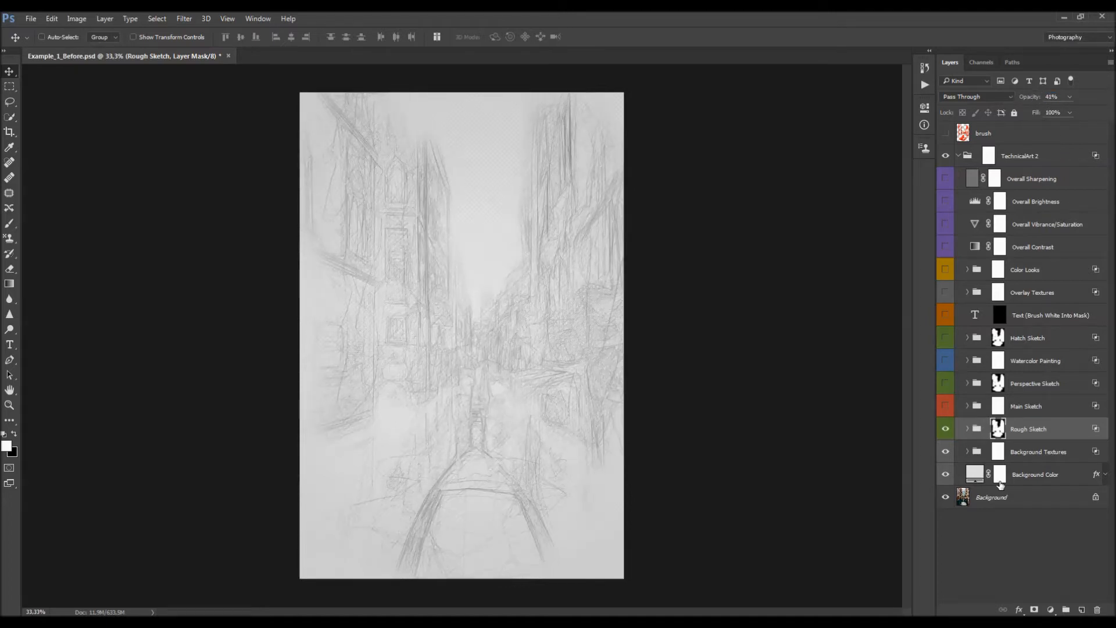
Step: Show and expand the Main Sketch group, select its MS_1 layer and hide the Rough Sketch group
left_click(1038, 413)
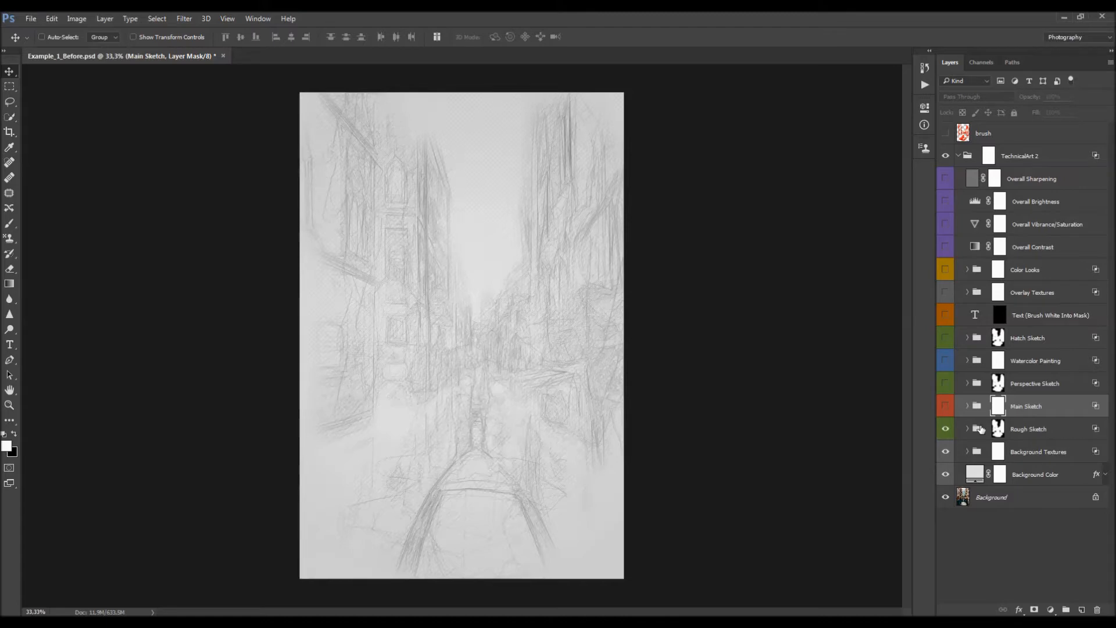
left_click(946, 406)
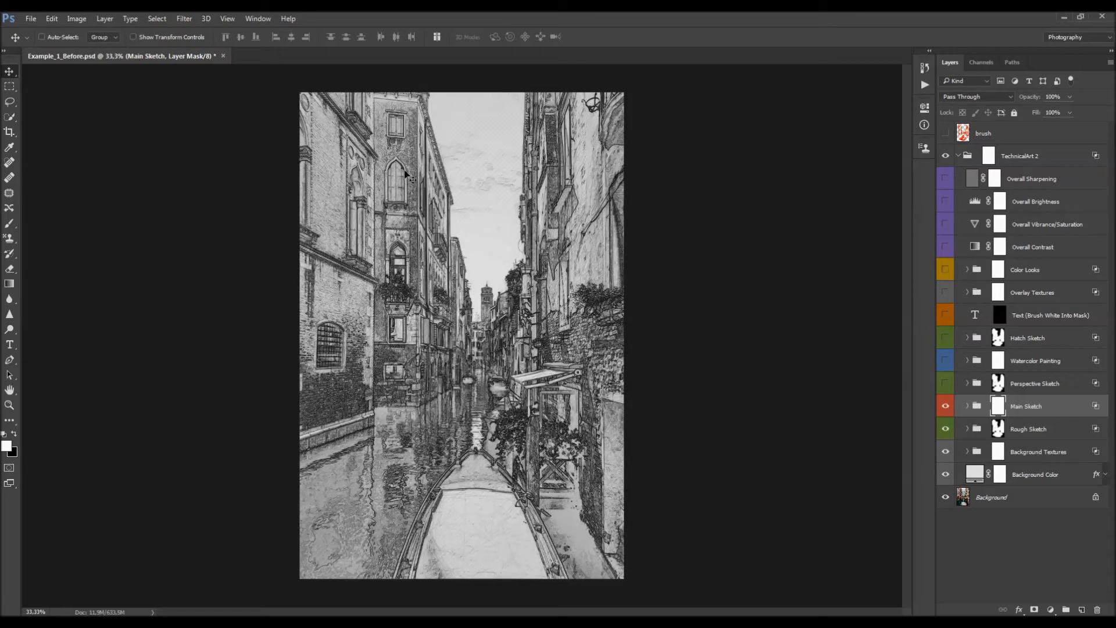
left_click(968, 405)
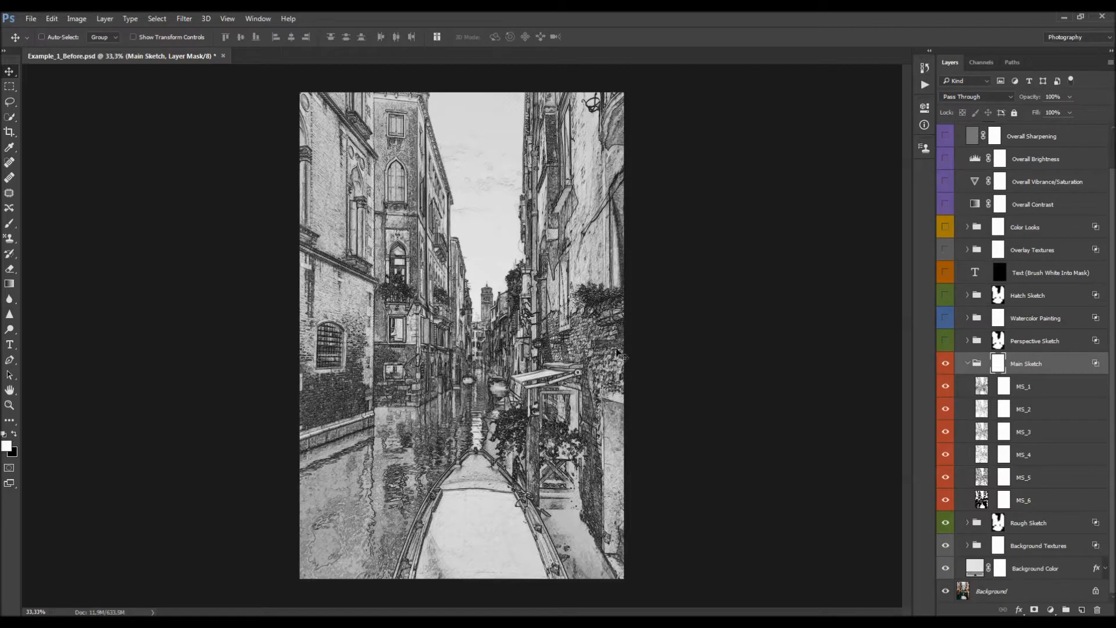
left_click(1034, 392)
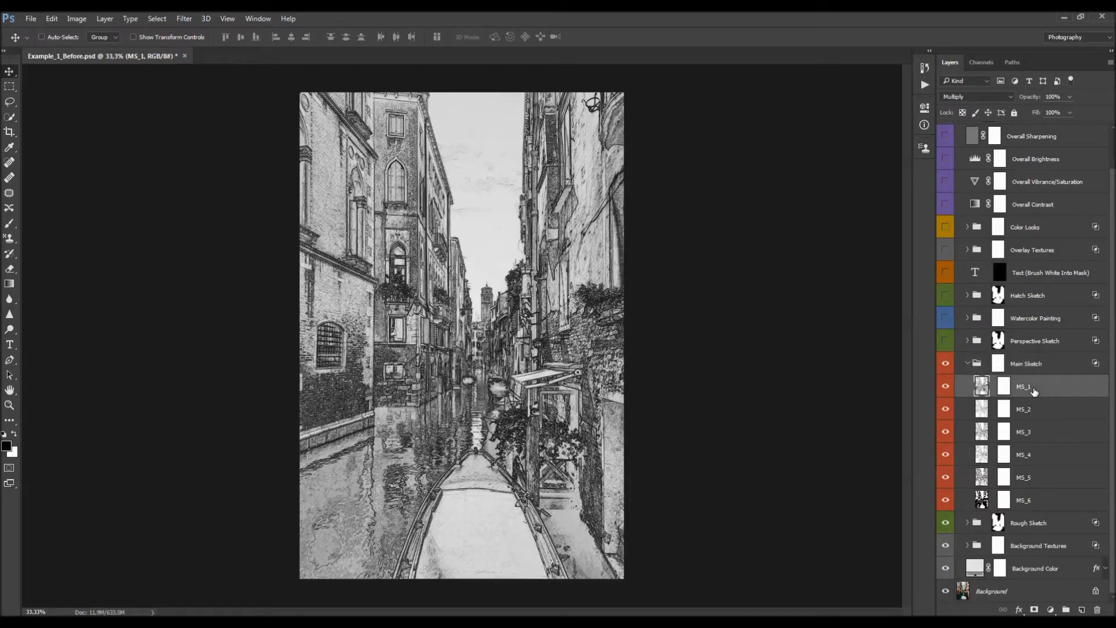
left_click(945, 523)
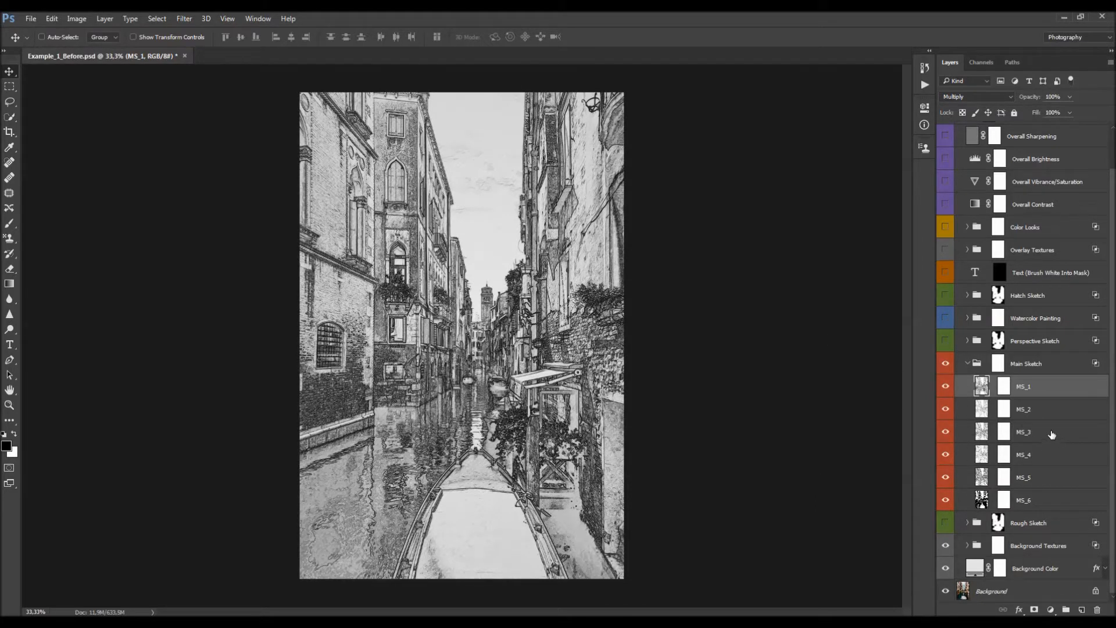
Step: Hide all six Main Sketch layers and preview MS_1 through MS_6 one at a time
left_click_drag(945, 387, 944, 500)
left_click(947, 388)
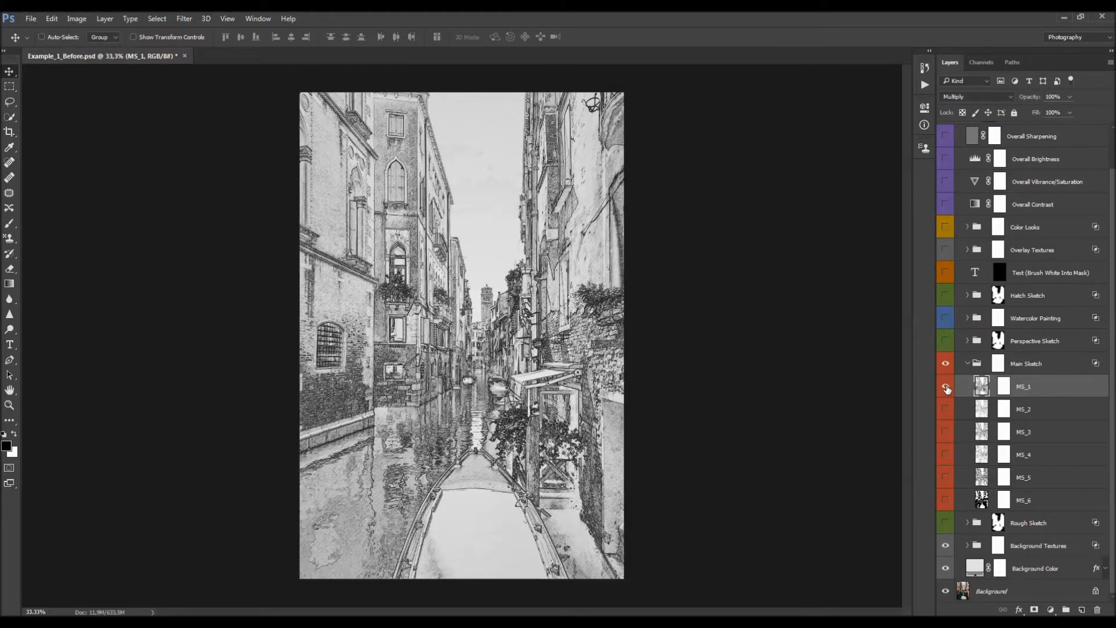
left_click(947, 389)
left_click(947, 390)
left_click(947, 388)
left_click(947, 410)
left_click(947, 411)
left_click(945, 433)
left_click(946, 437)
left_click(945, 454)
left_click(946, 477)
left_click(946, 478)
left_click(946, 498)
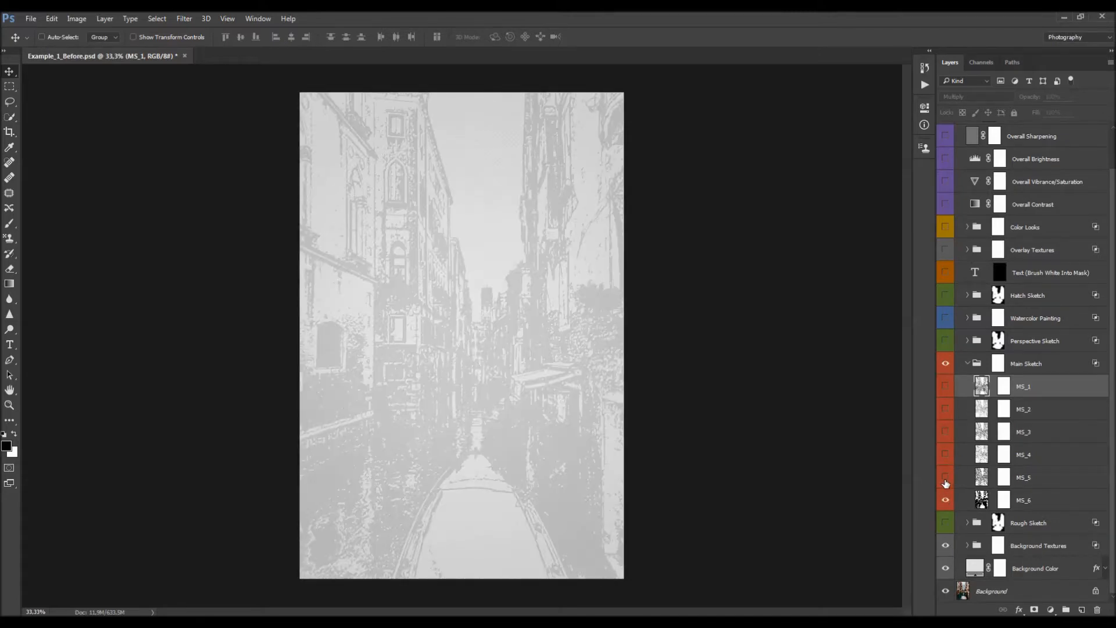
Step: Try the MS_2 sketch layer on its own at 100% opacity
left_click(946, 409)
left_click(958, 404)
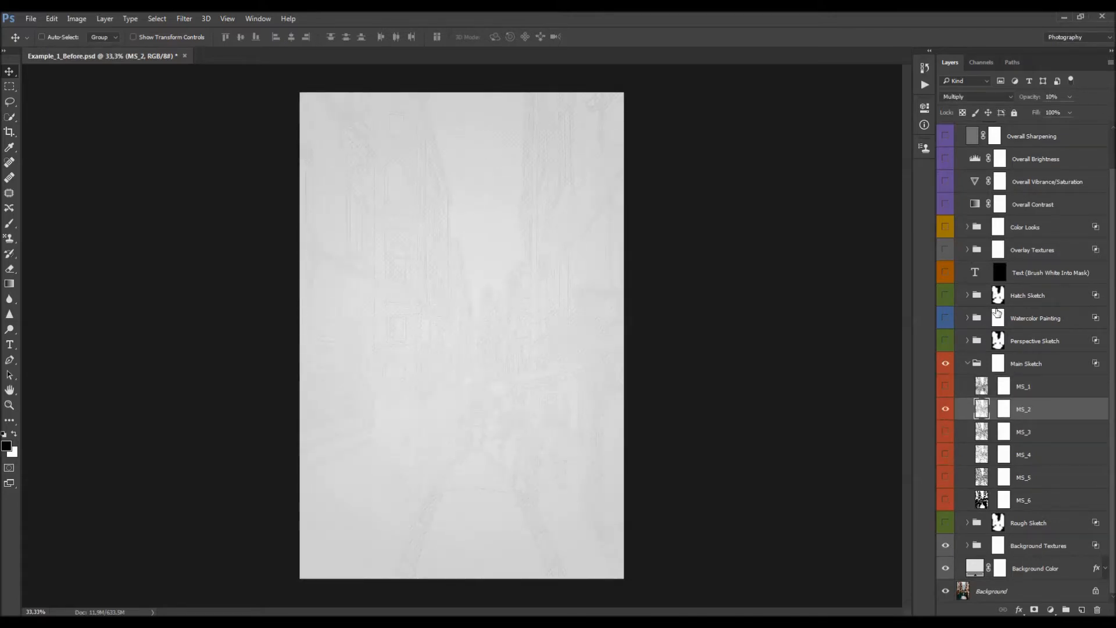
left_click(947, 410)
left_click(947, 411)
left_click_drag(1021, 100, 1113, 104)
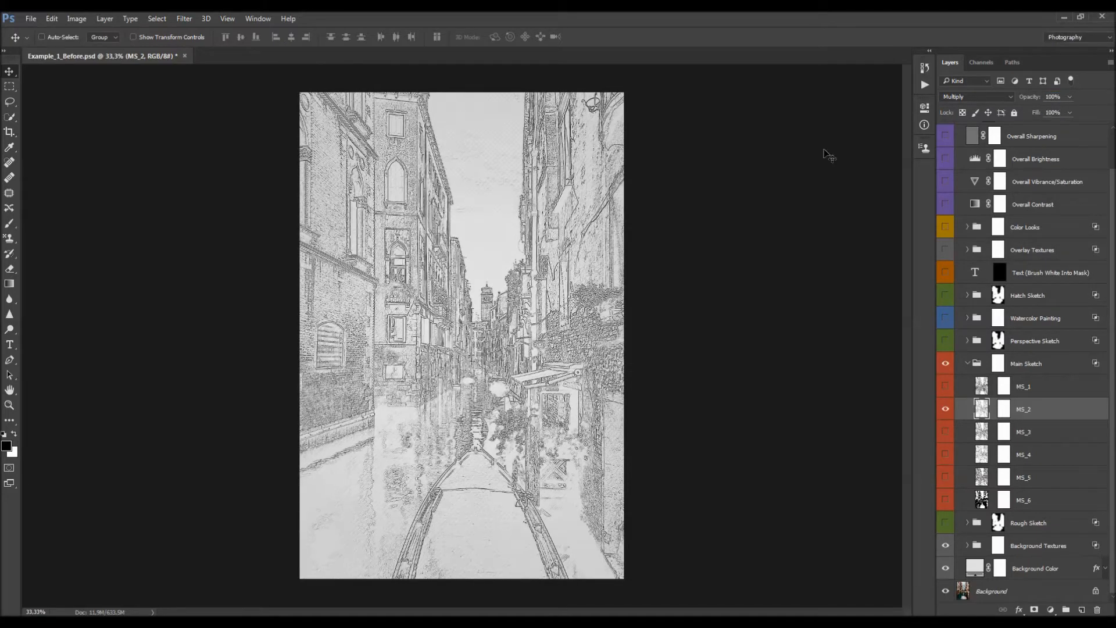
Step: Try the MS_3 sketch layer alone at 100% opacity instead of MS_2, and undo the opacity change
left_click(946, 409)
left_click(946, 432)
left_click(969, 428)
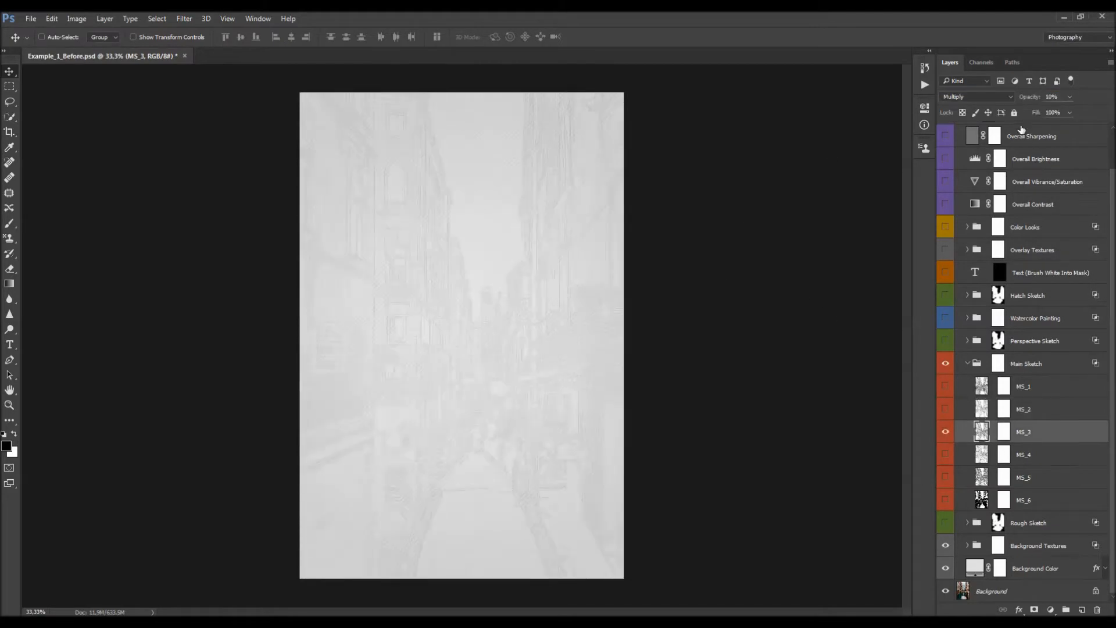
left_click_drag(1033, 100, 1109, 105)
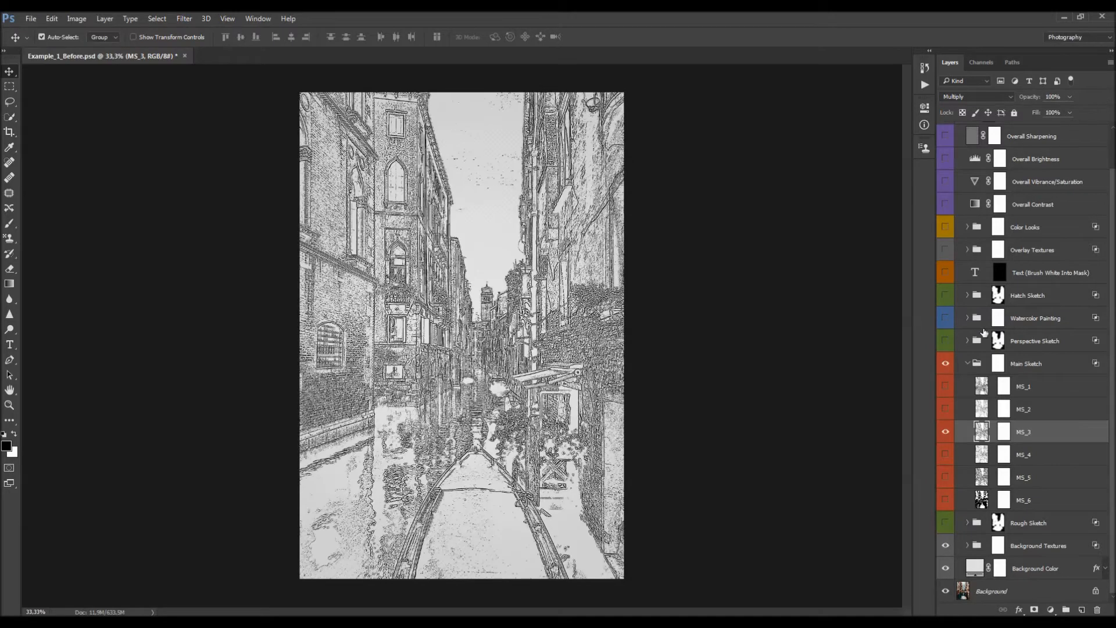
key("ctrl+z")
Step: Hide MS_3 and try the MS_4 sketch layer alone at 100% opacity
left_click(945, 434)
left_click(945, 455)
left_click(1031, 455)
left_click_drag(1022, 99, 1112, 111)
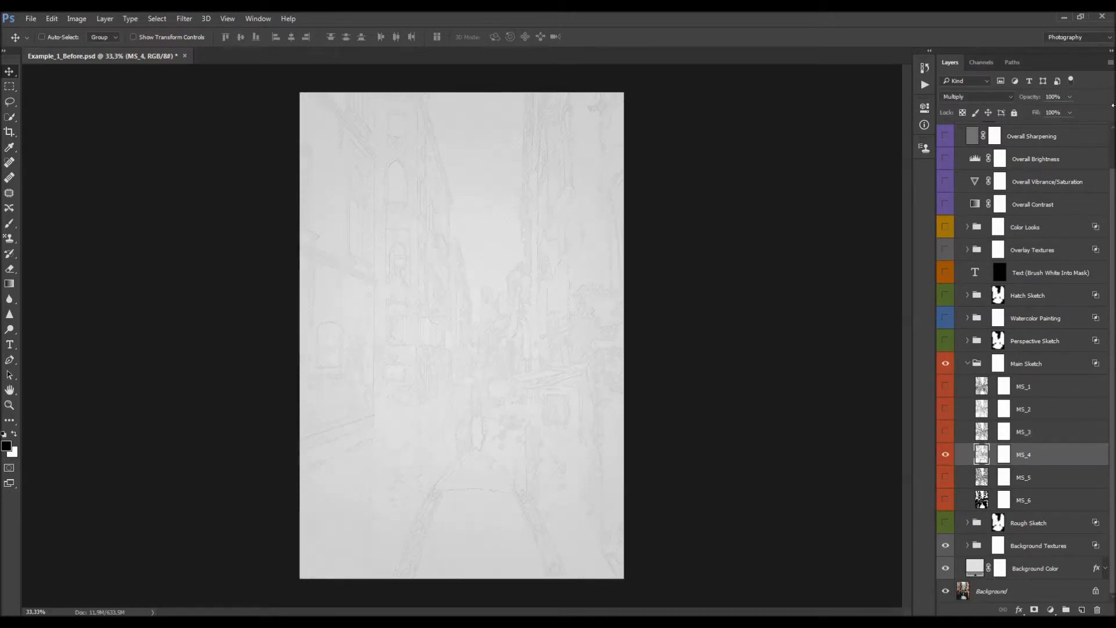
Step: Hide MS_4, try the MS_5 sketch layer alone at 100% opacity and set it back to 10%
left_click(945, 454)
left_click(945, 478)
left_click(1029, 477)
left_click_drag(1024, 99, 1112, 99)
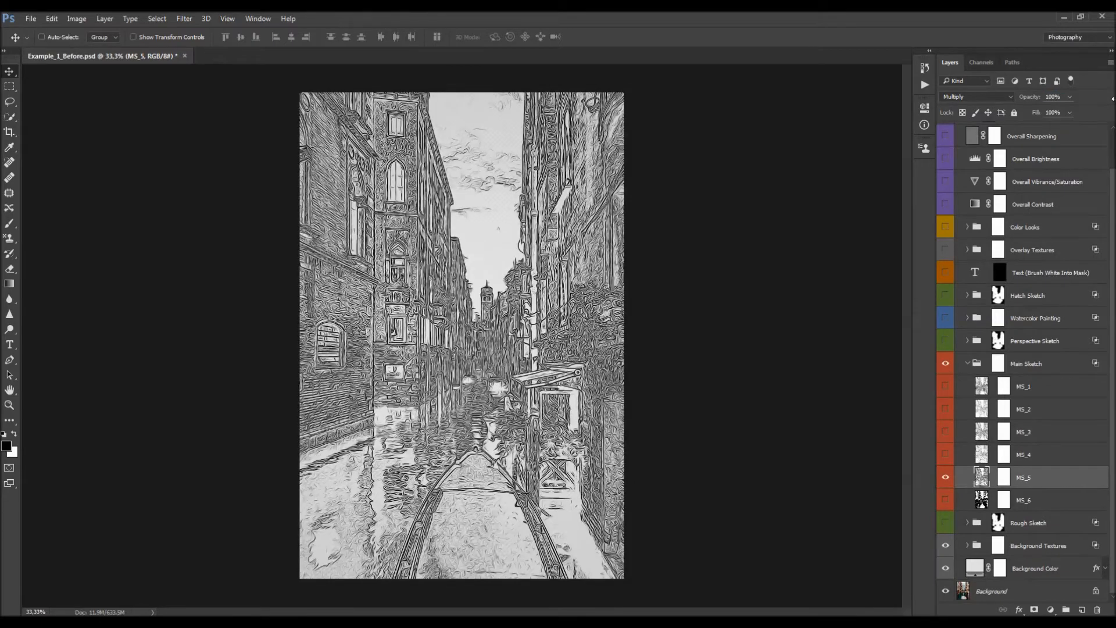
key("1")
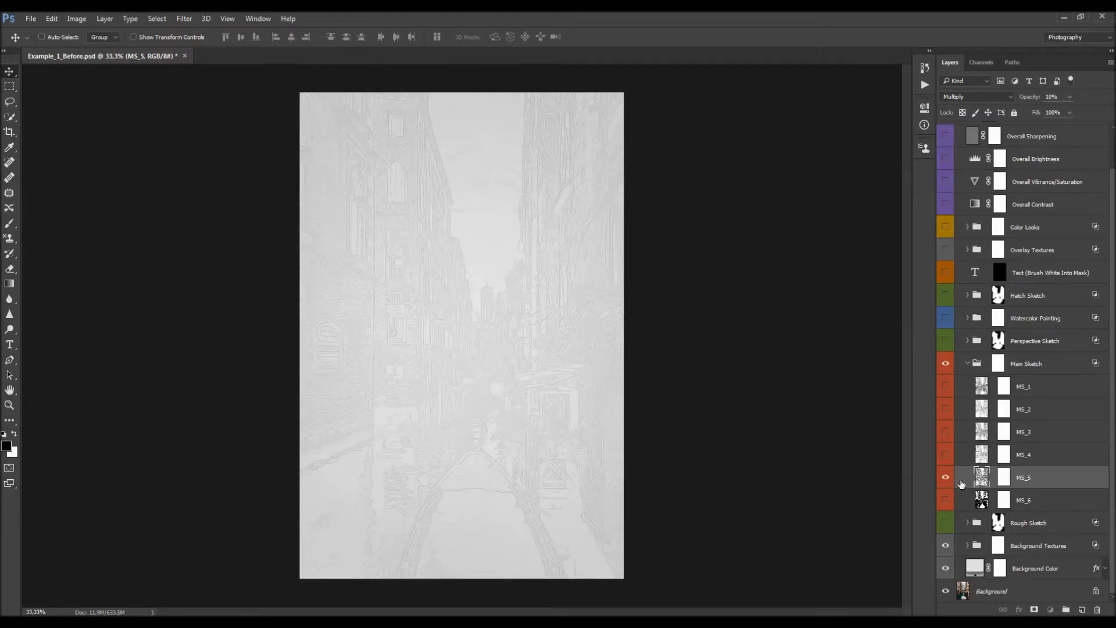
Step: Hide MS_5, try raising the opacity of the MS_6 layer on its own and hide it again
left_click(946, 477)
left_click(962, 498)
left_click(945, 499)
left_click_drag(1027, 97, 1114, 99)
left_click(946, 499)
Step: Show all six Main Sketch layers again and select MS_1, MS_3 and MS_5 to check their opacity settings
left_click_drag(951, 388, 946, 501)
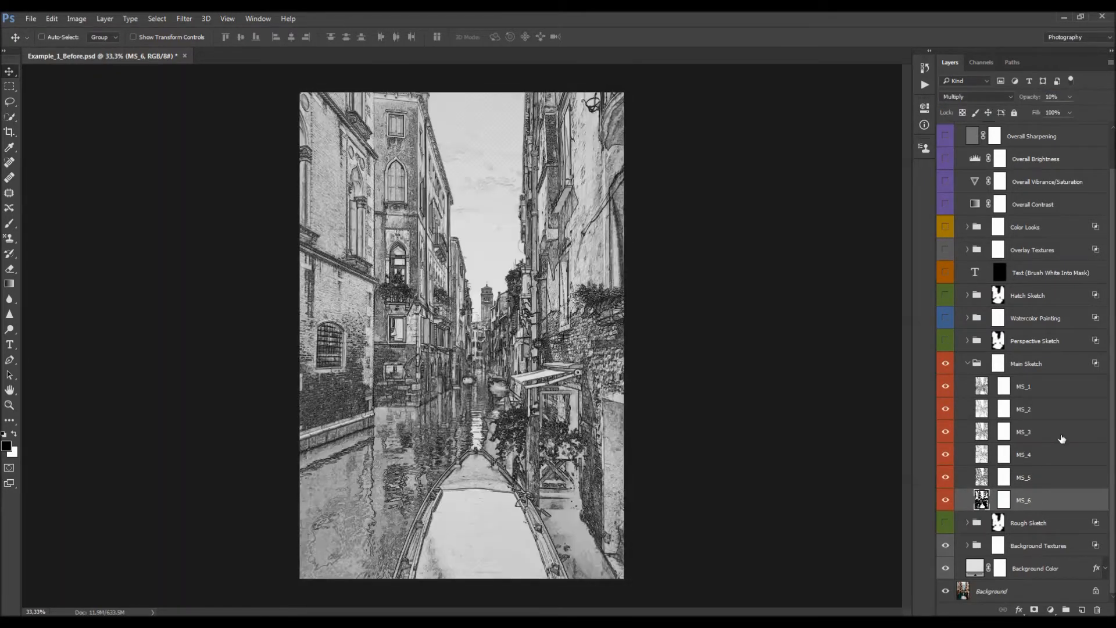
left_click(1036, 389)
left_click(1033, 431)
left_click(1025, 485)
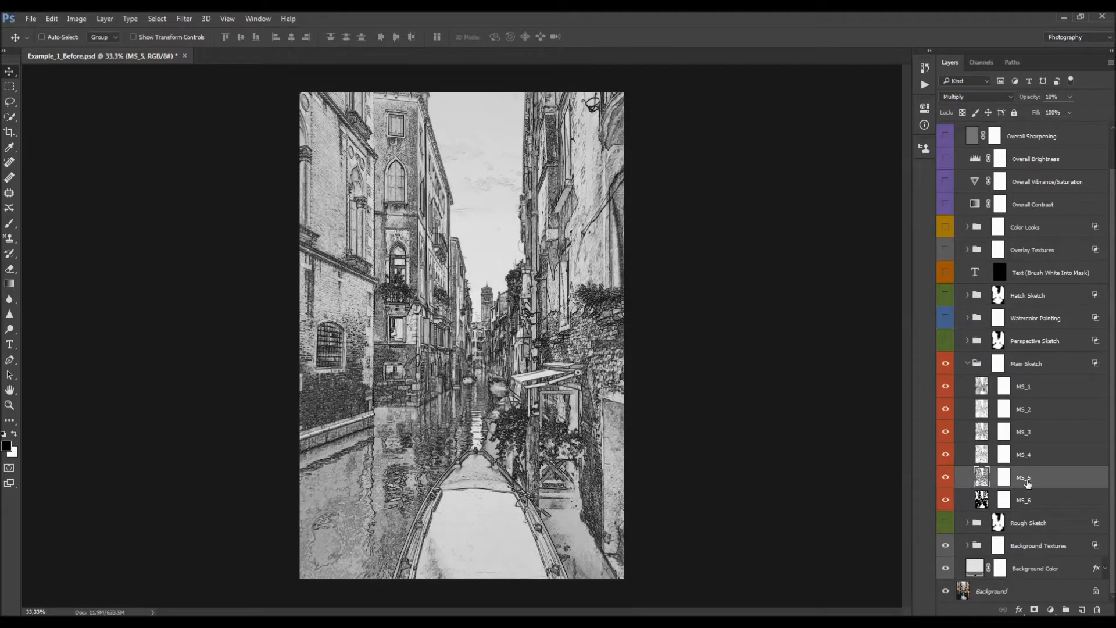
left_click(1036, 385)
left_click(1042, 433)
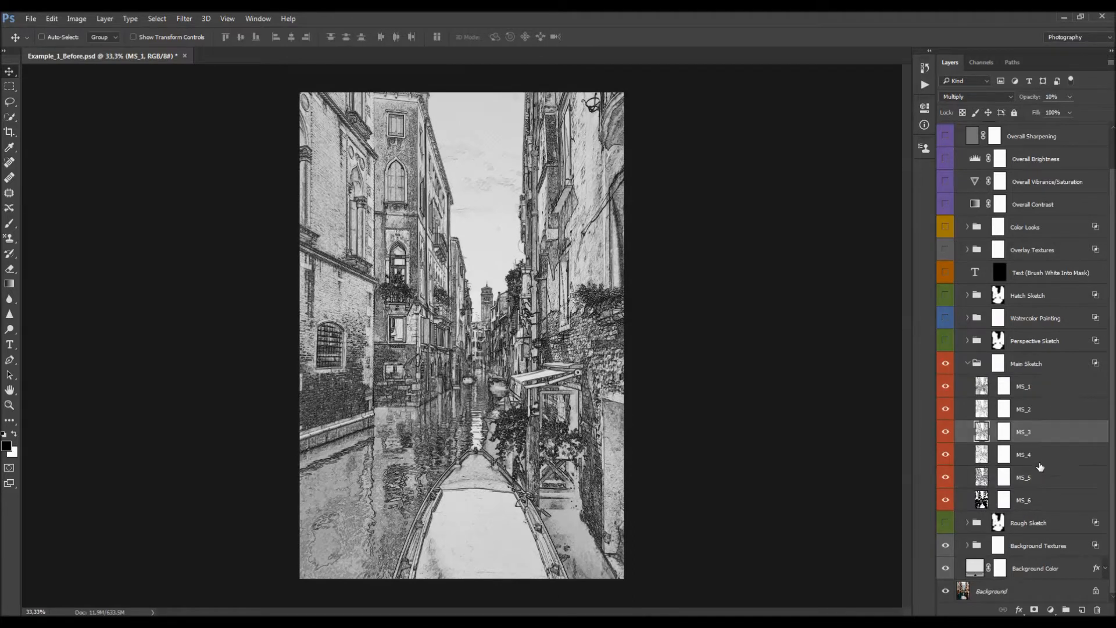
Step: Lower the MS_1 layer's opacity to 67%, collapse the Main Sketch group and show the Rough Sketch group again
left_click(1046, 391)
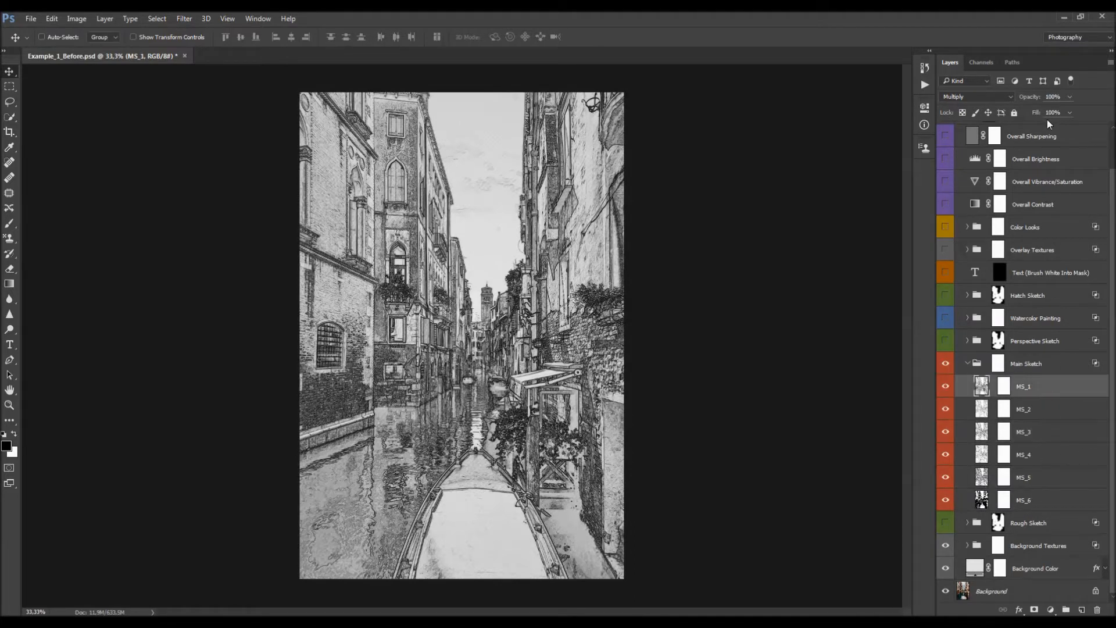
left_click_drag(1032, 99, 1015, 105)
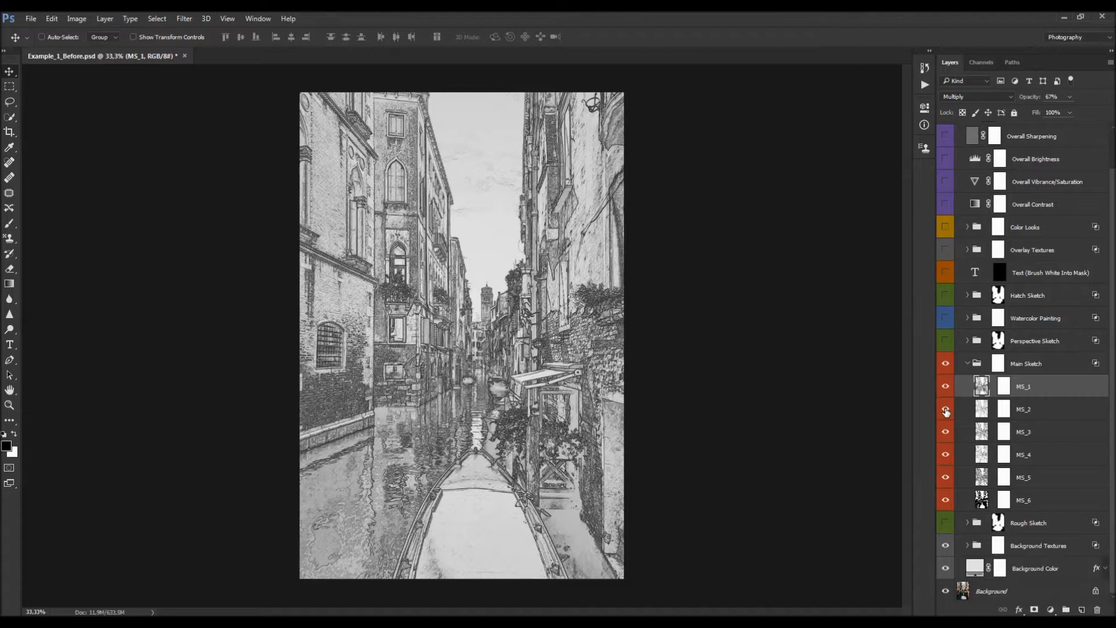
left_click(968, 364)
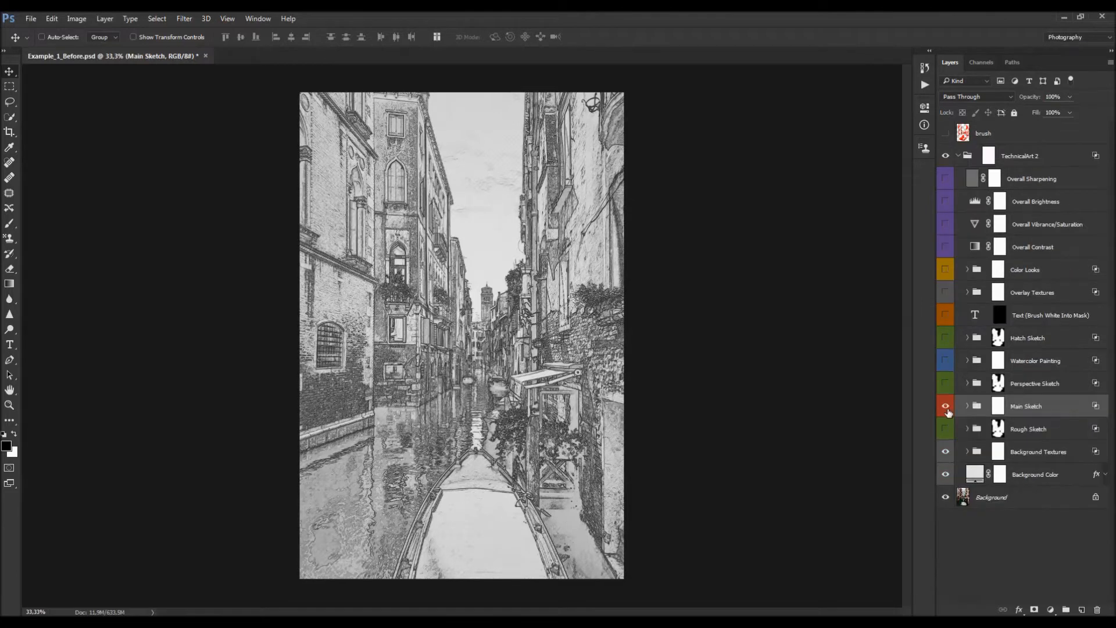
left_click(946, 429)
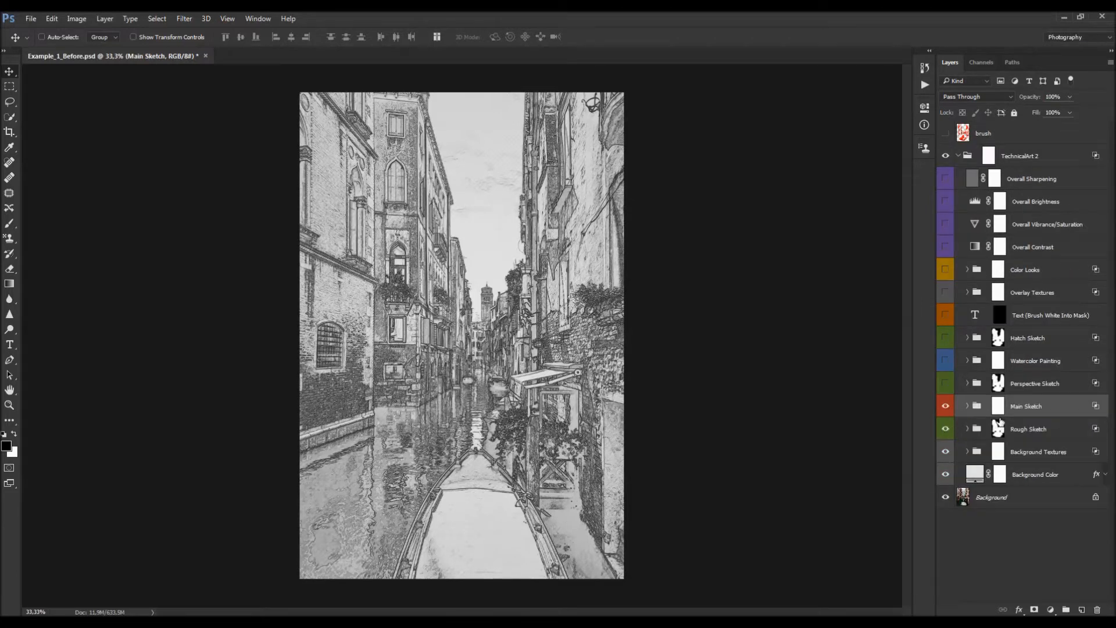
Step: Show the Perspective Sketch group and select the Rough Sketch group's mask
left_click(1022, 386)
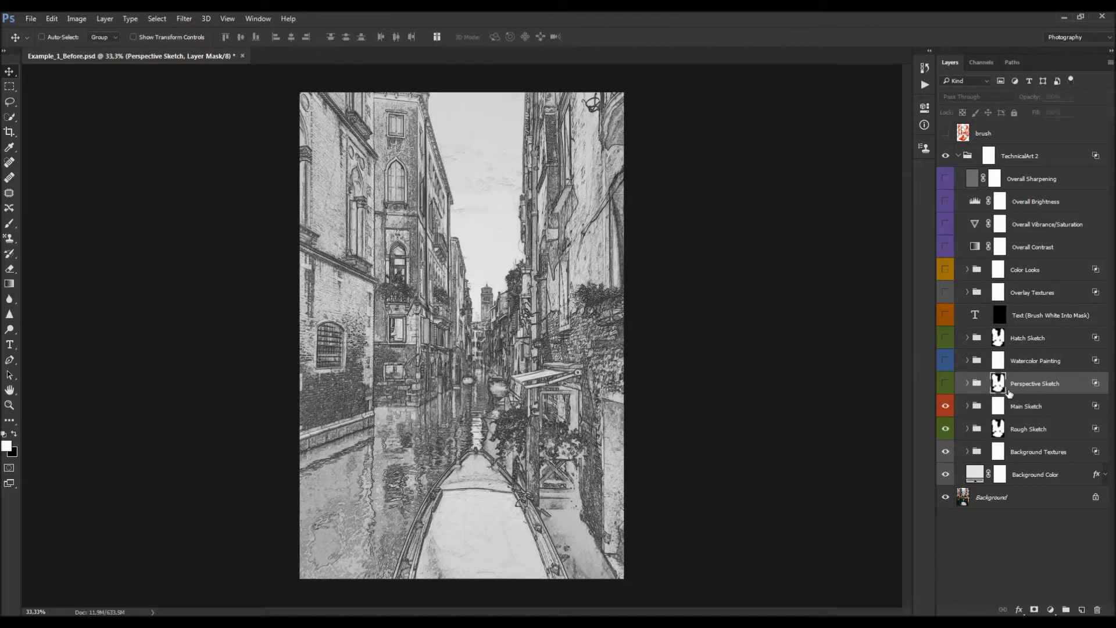
left_click(946, 383)
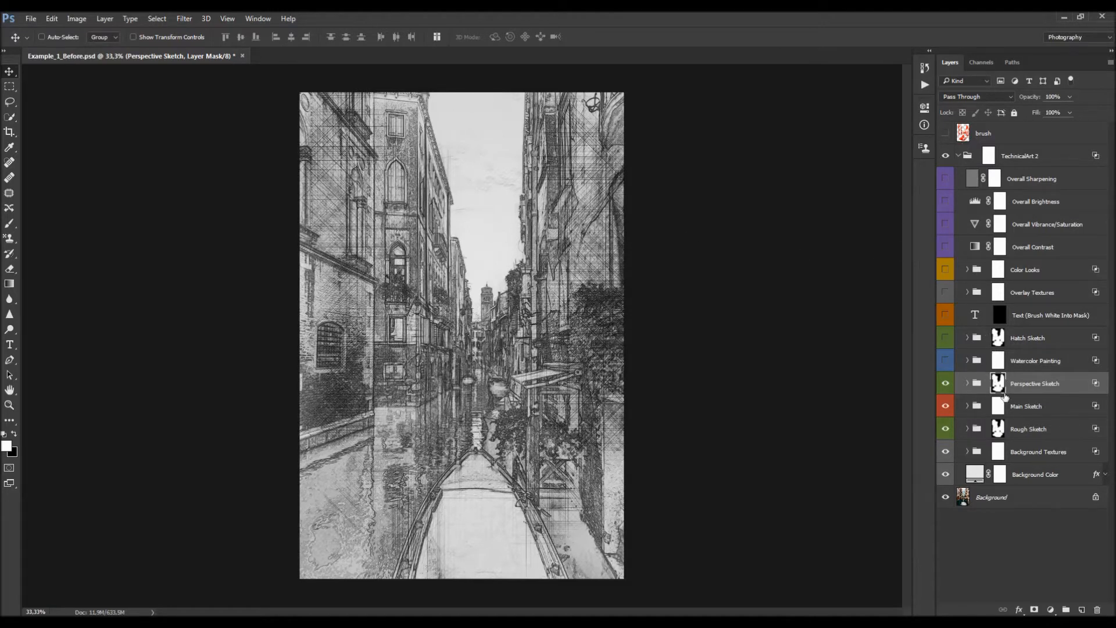
left_click(1000, 428)
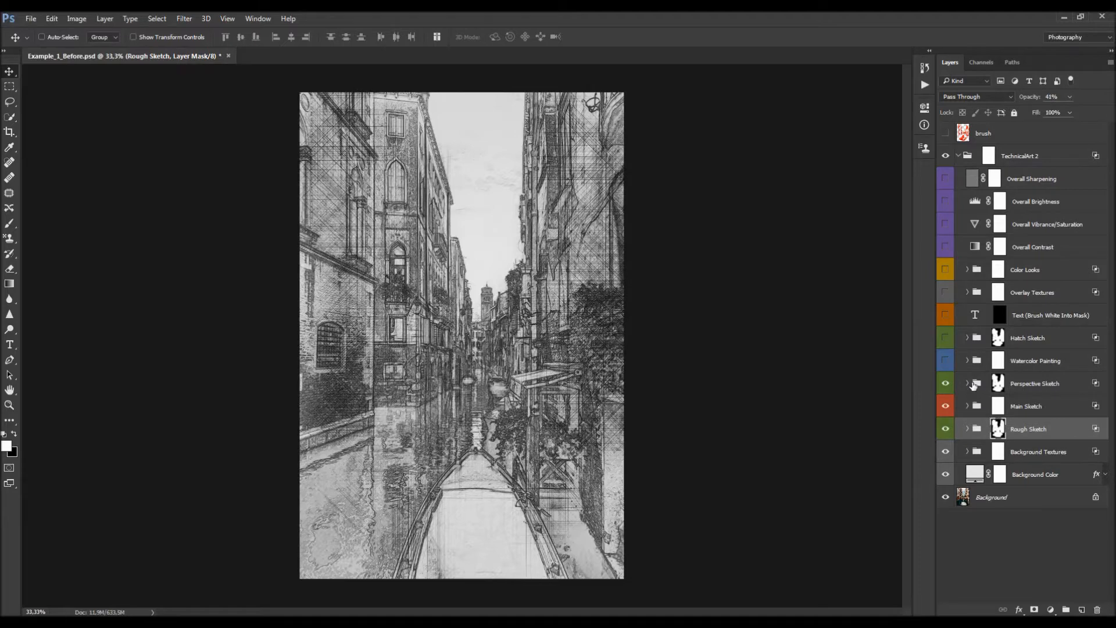
Step: Expand the Perspective Sketch group and isolate it by hiding the Main Sketch and Rough Sketch groups
left_click(967, 383)
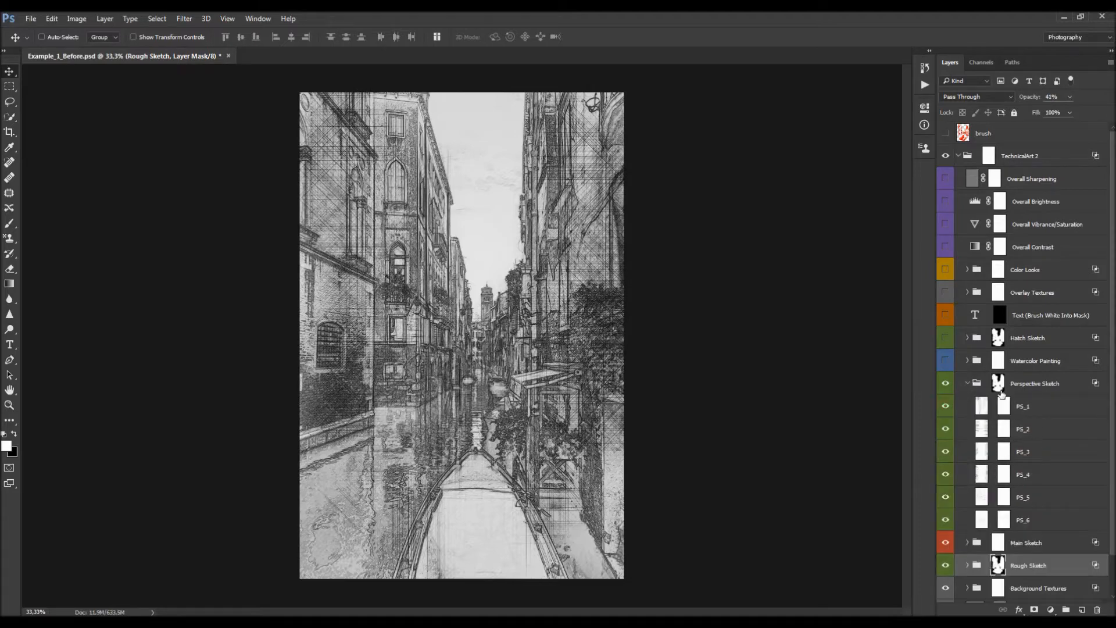
scroll(1028, 410, "down", 2)
left_click_drag(953, 501, 946, 523)
left_click(1035, 342)
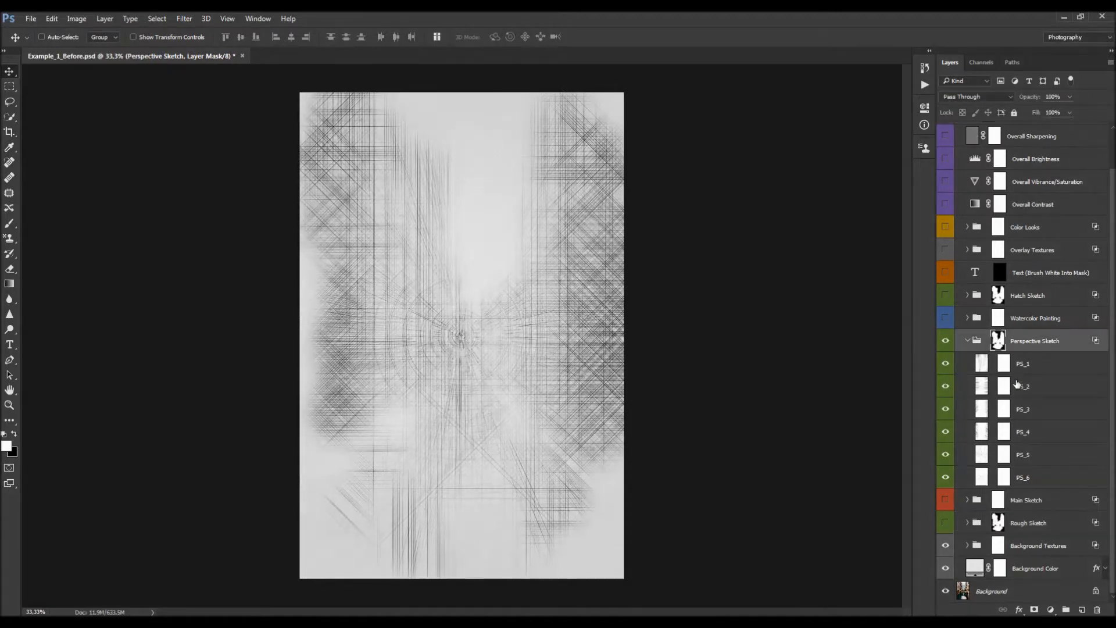
Step: Toggle the PS_1 and PS_2 layers to compare their line patterns, leaving PS_1 hidden and PS_2 shown
left_click(965, 372)
left_click(946, 364)
left_click(946, 365)
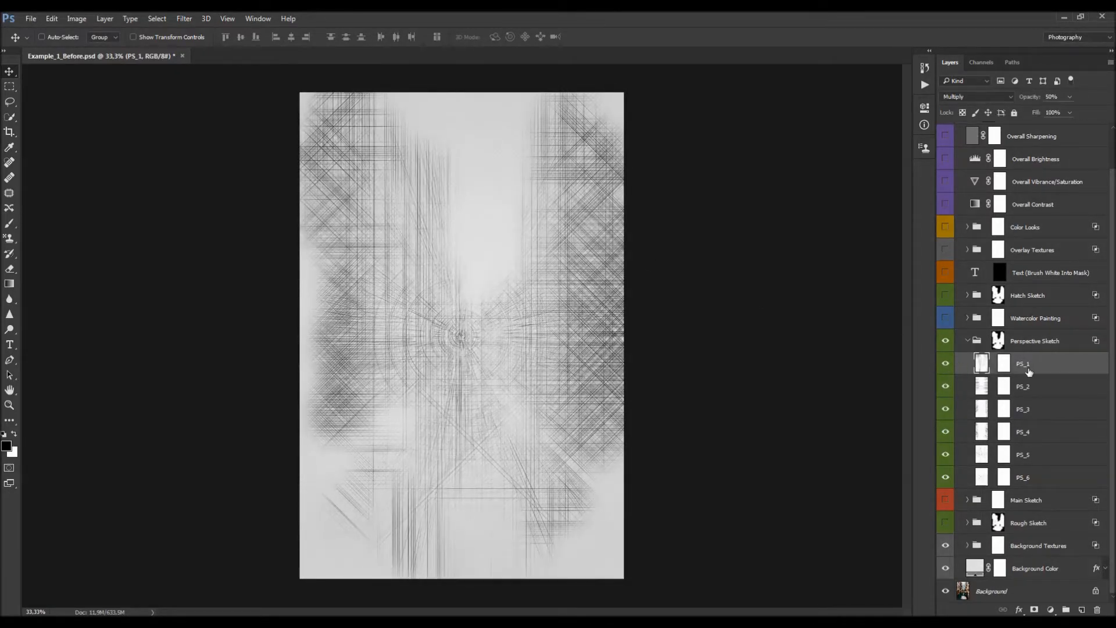
left_click(945, 364)
left_click(1030, 385)
left_click(946, 386)
left_click(946, 386)
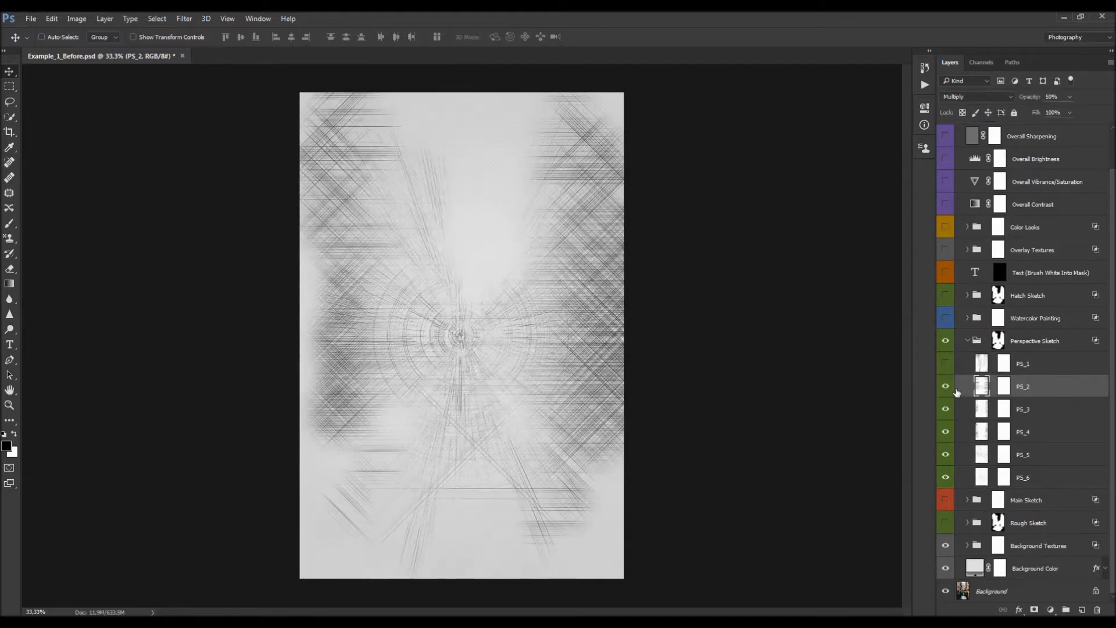
Step: Hide PS_2 through PS_6 and view PS_1 and PS_2 one at a time
left_click_drag(947, 388, 946, 478)
left_click(946, 365)
left_click(946, 364)
left_click(946, 386)
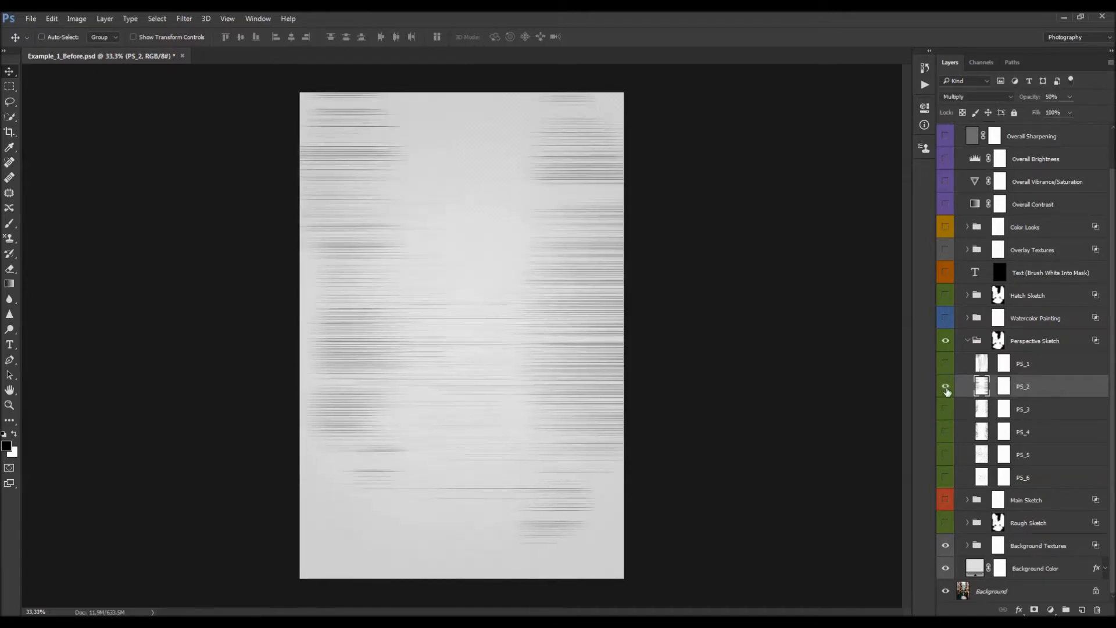
left_click(946, 386)
Step: Briefly show the layers from PS_3 to PS_6 to examine their individual sketch lines
left_click(965, 416)
left_click_drag(946, 409, 953, 459)
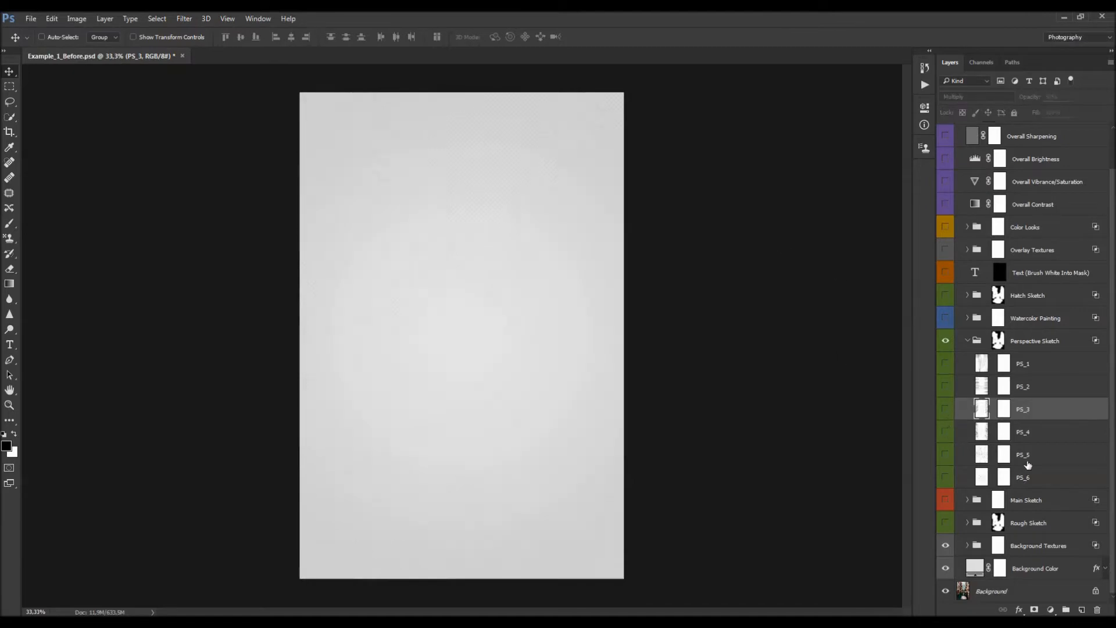
left_click(954, 457)
left_click(948, 455)
left_click(946, 454)
left_click(945, 478)
left_click(948, 477)
Step: Show all six PS layers again, collapse the Perspective Sketch group and briefly disable its mask for comparison
left_click_drag(944, 466, 946, 363)
left_click(973, 343)
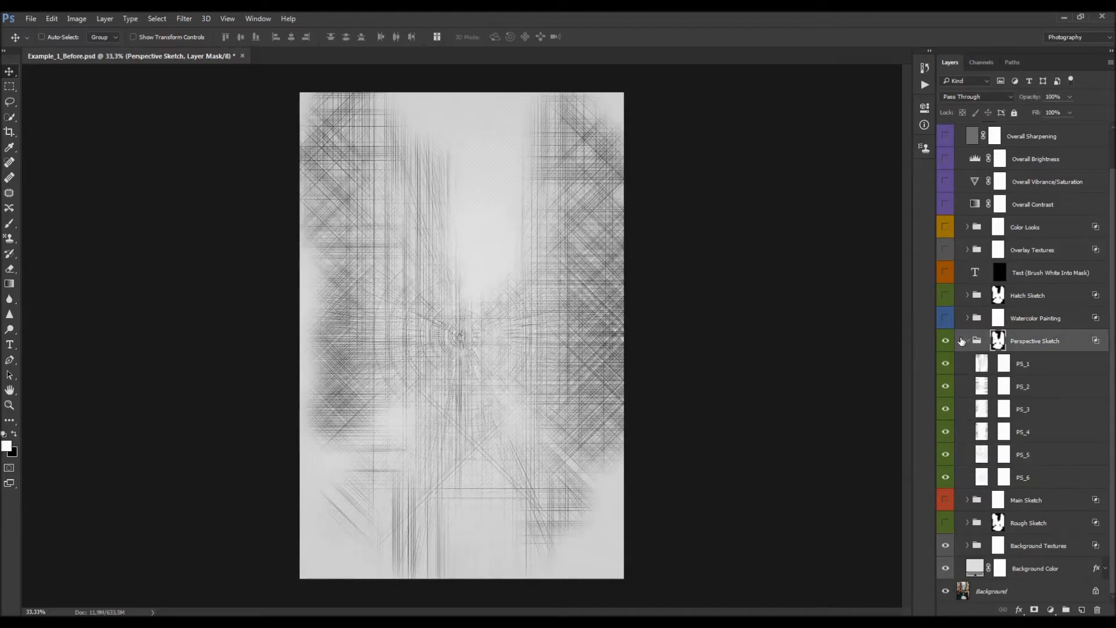
left_click(966, 341)
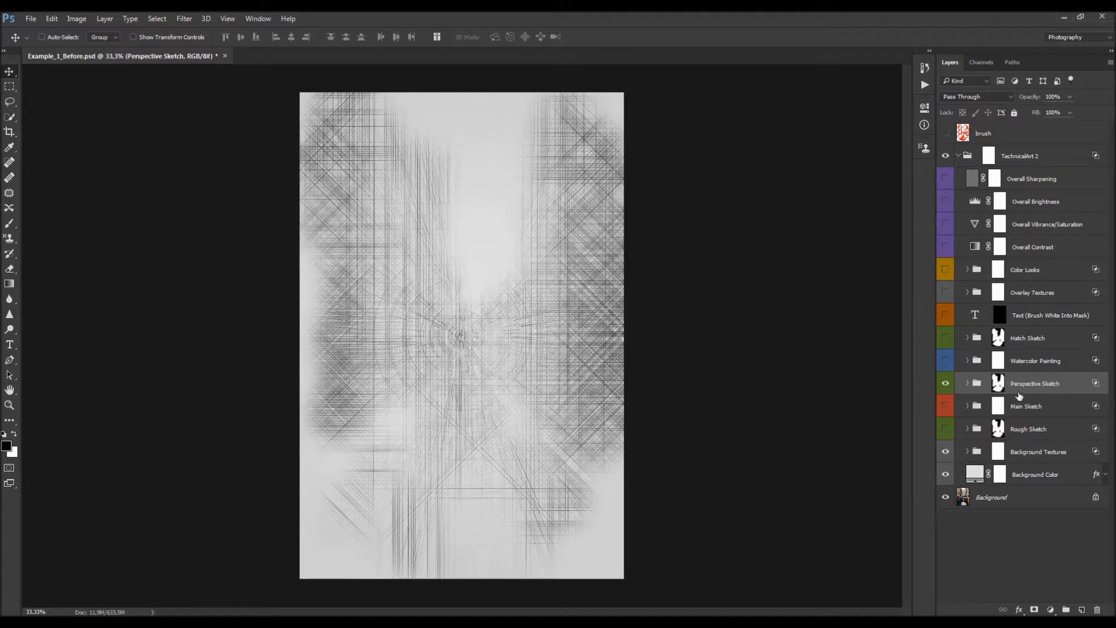
left_click(998, 384, "shift")
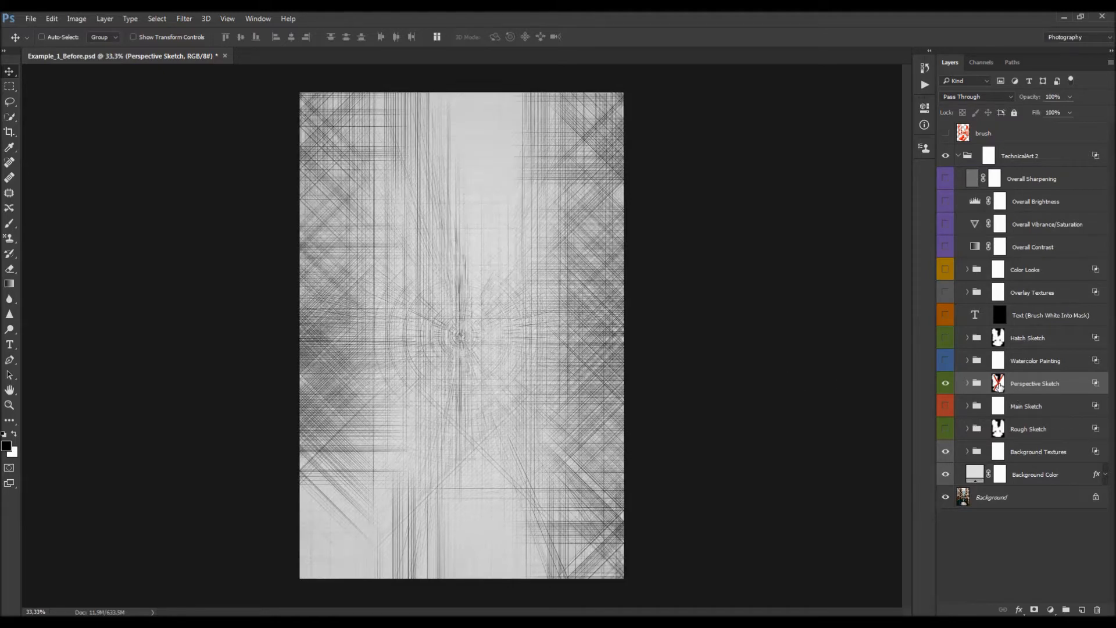
left_click(997, 384, "shift")
Step: Hide the PS_2 layer in the Perspective Sketch group and show the Main Sketch and Rough Sketch groups again
left_click(967, 383)
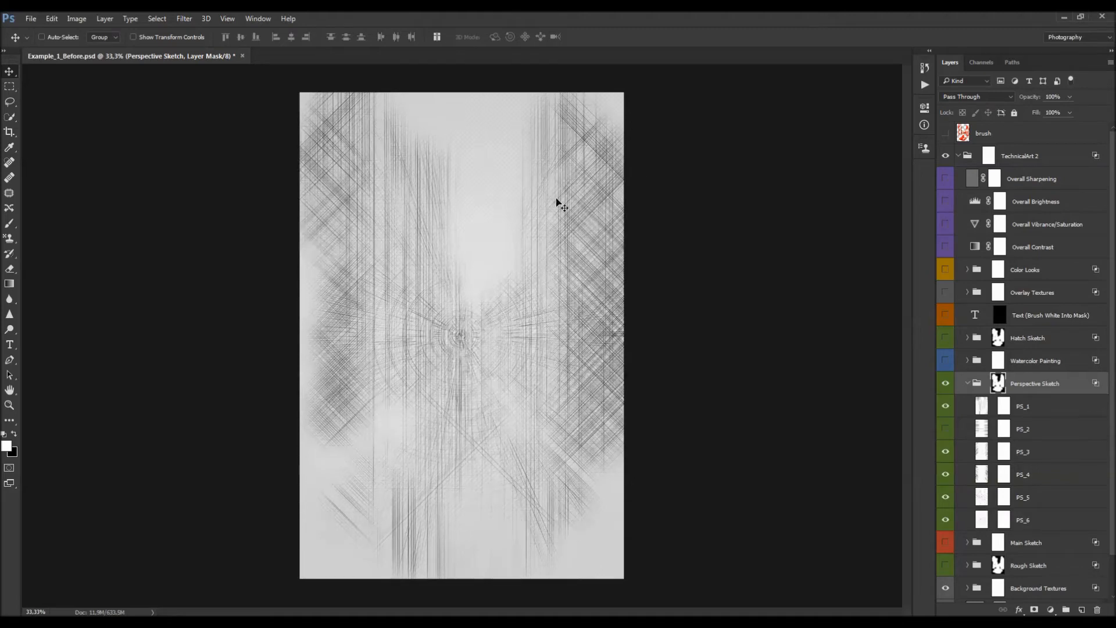
left_click(968, 384)
left_click(945, 406)
left_click(945, 428)
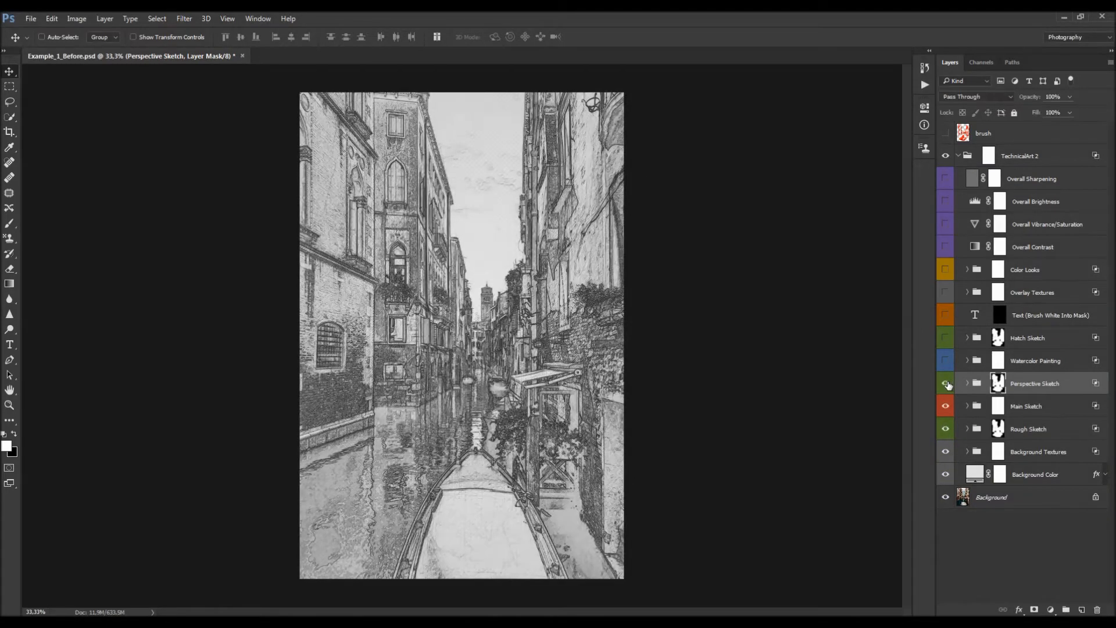
Step: Lower the MS_1 layer's opacity in the Main Sketch group to 43% and collapse the group
left_click(968, 405)
left_click(1046, 431)
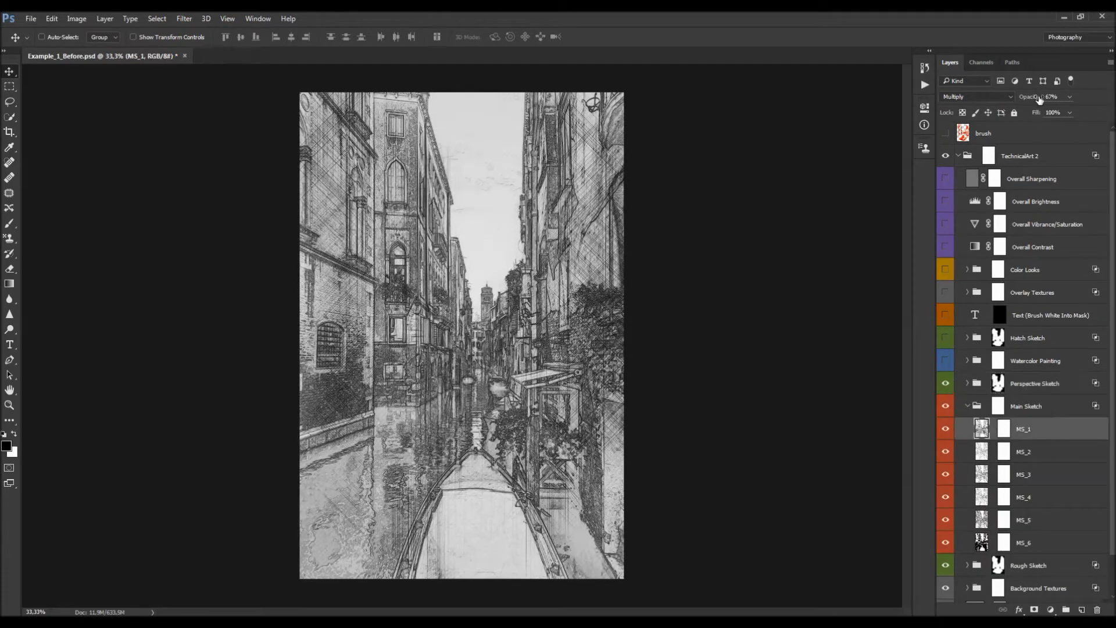
left_click_drag(1035, 97, 1022, 99)
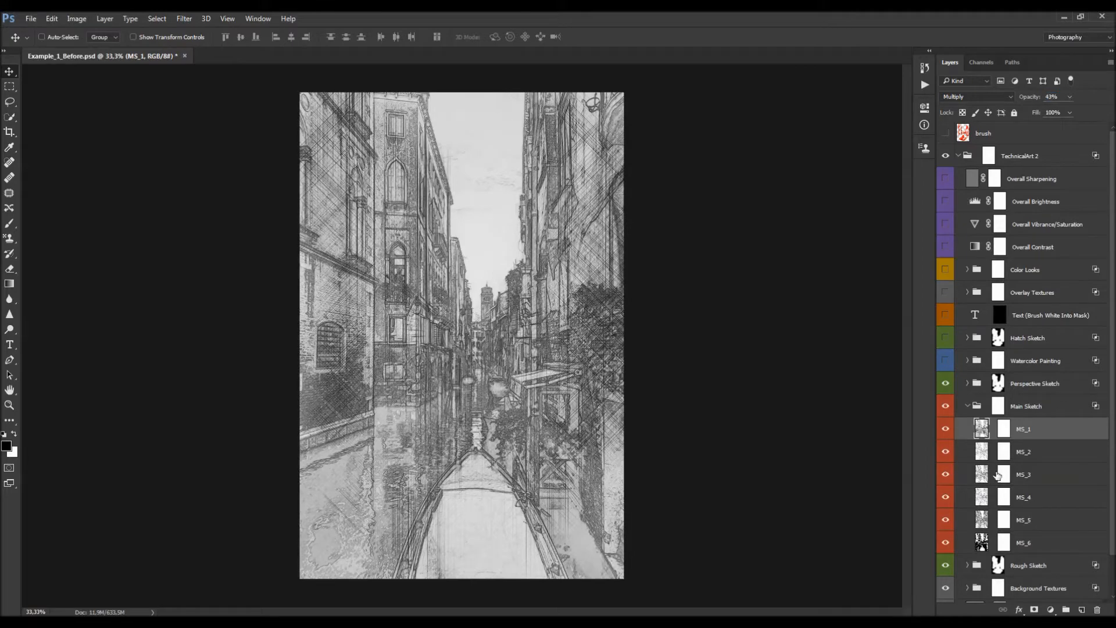
left_click(968, 406)
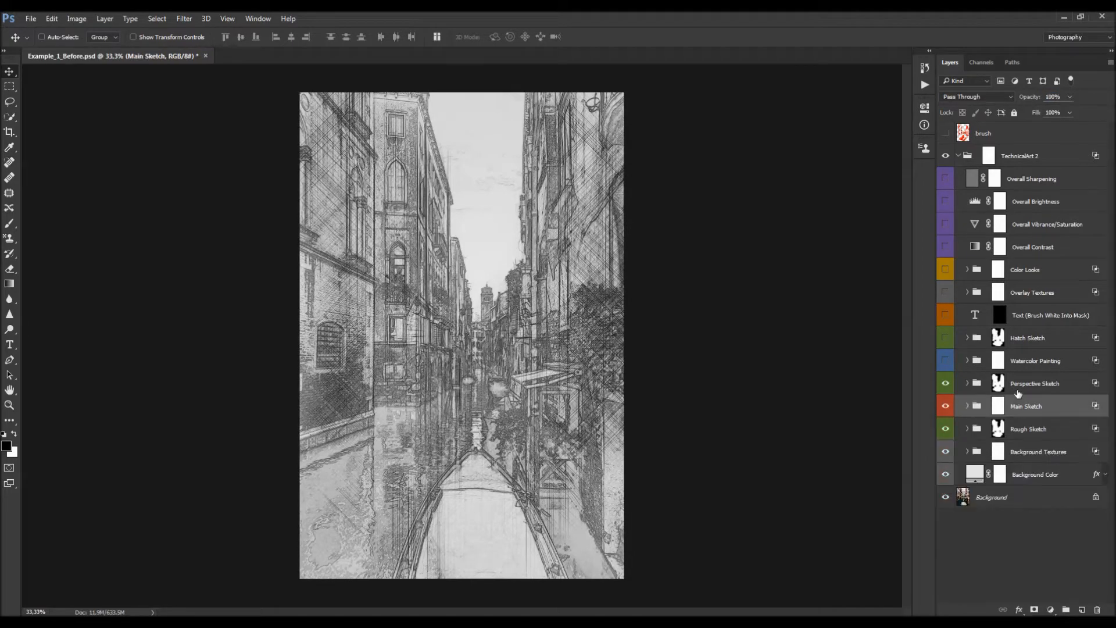
Step: Compare the image with and without the Perspective Sketch group, and look inside the Perspective, Main and Rough Sketch groups
left_click(997, 384)
left_click(945, 383)
left_click(945, 383)
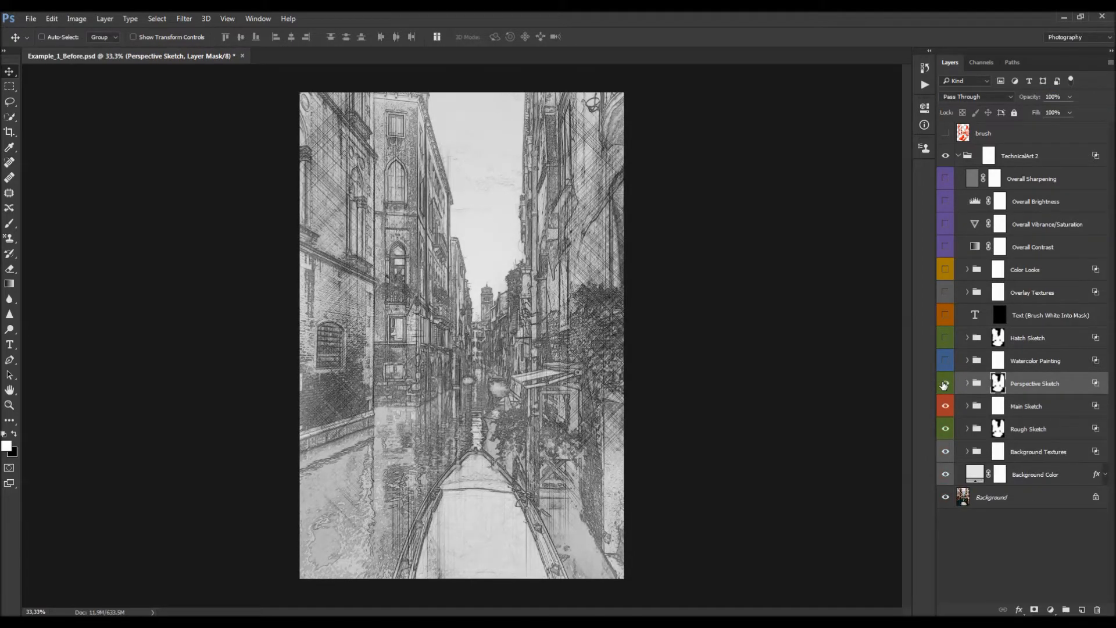
left_click(966, 384)
left_click(966, 383)
left_click(968, 406)
left_click(968, 406)
left_click(968, 429)
left_click(968, 429)
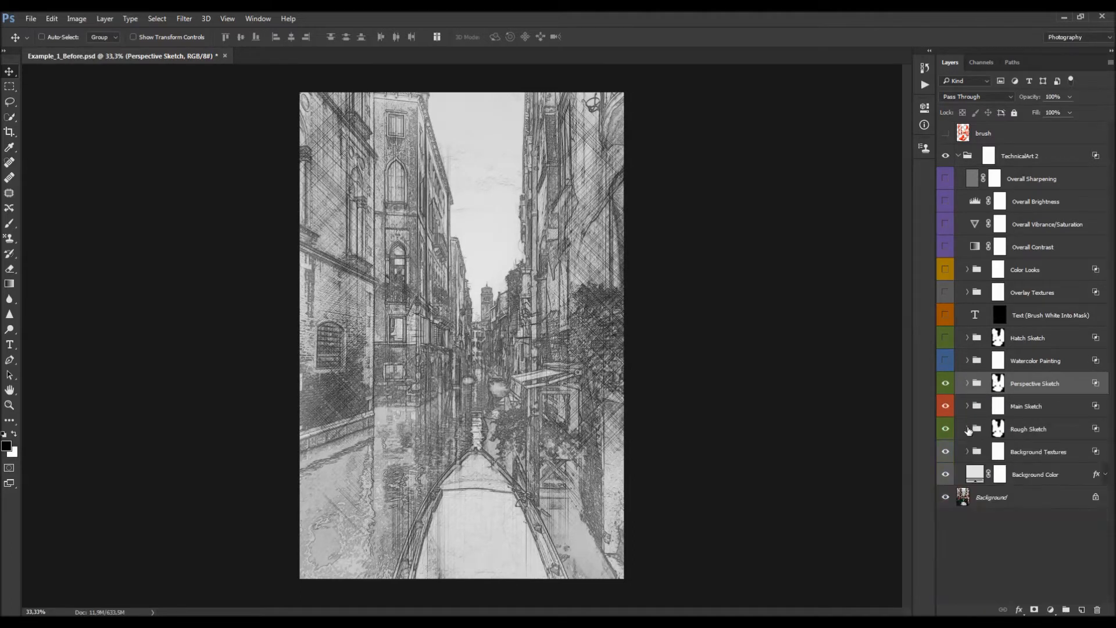
Step: Select the Main Sketch group's mask and set up a soft round black Brush with 0% hardness and a size of 500 px
left_click(1000, 408)
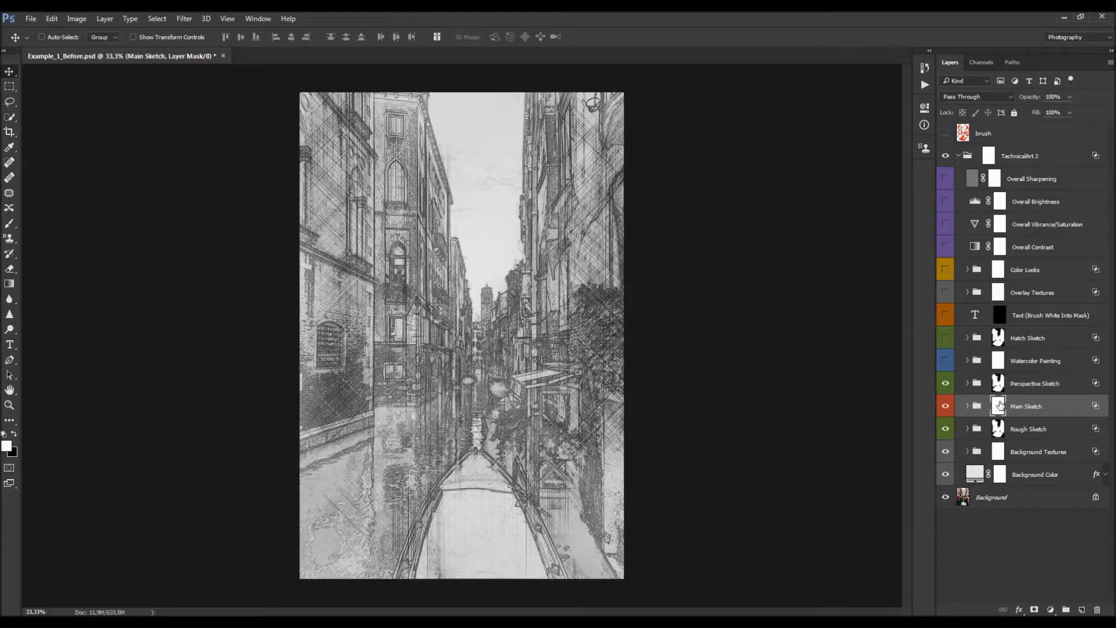
key("b")
key("x")
right_click(458, 309)
left_click(589, 414)
key("Return")
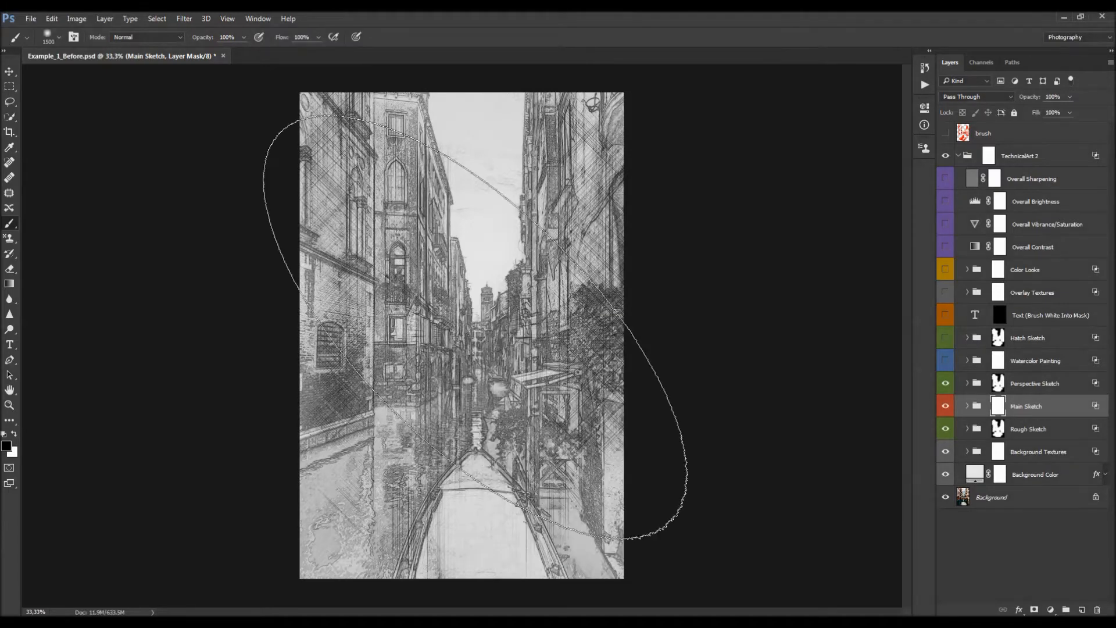
key("bracketright")
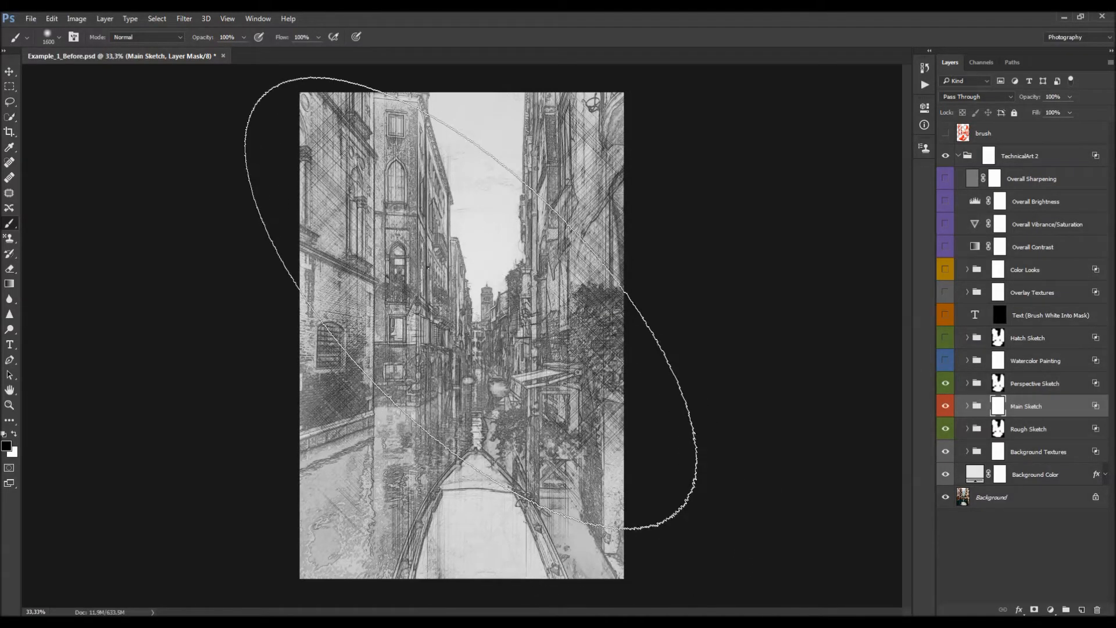
right_click(471, 302)
scroll(500, 404, "up", 1)
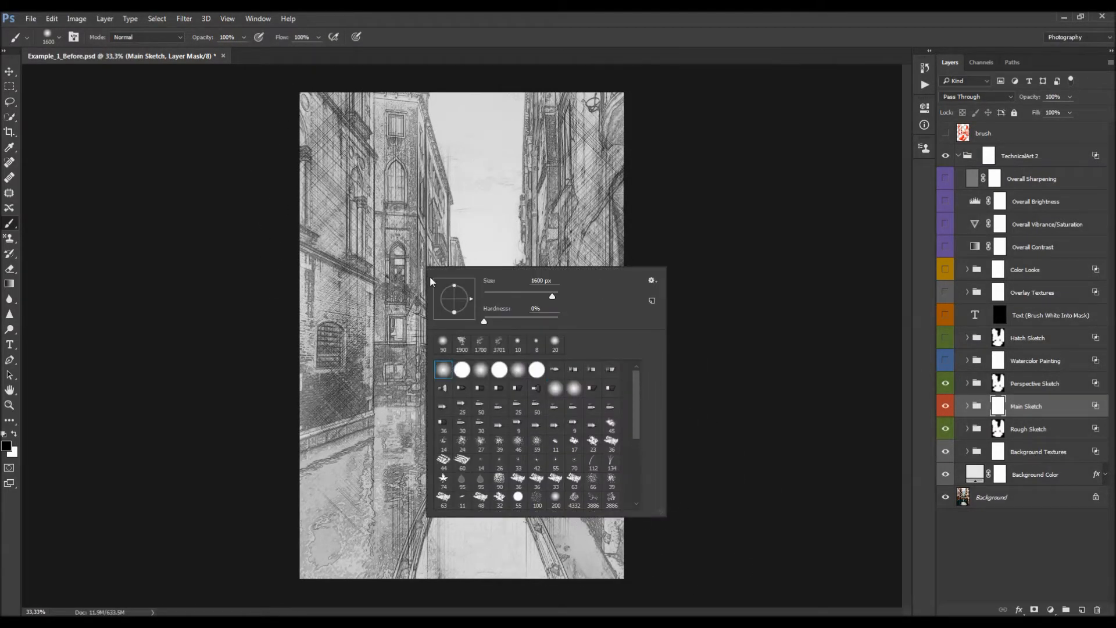
key("Return")
key("bracketleft")
key("bracketleft")
key("bracketleft")
key("bracketleft")
key("bracketleft")
key("bracketleft")
key("bracketleft")
key("bracketleft")
key("bracketleft")
key("bracketleft")
key("bracketleft")
Step: Try painting black on the Main Sketch mask over the left-hand buildings, check the group's layers and undo the strokes
mouse_move(343, 124)
left_mouse_down()
mouse_move(436, 187)
mouse_move(372, 279)
mouse_move(407, 343)
left_mouse_up()
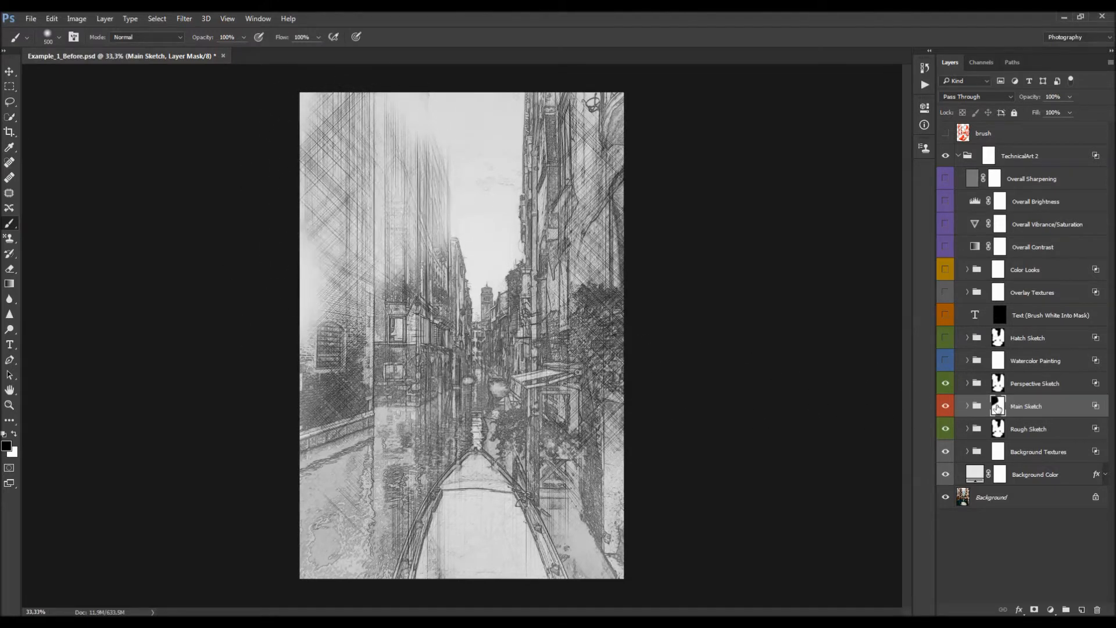
mouse_move(424, 269)
left_mouse_down()
mouse_move(319, 346)
mouse_move(319, 386)
mouse_move(458, 343)
mouse_move(442, 349)
left_mouse_up()
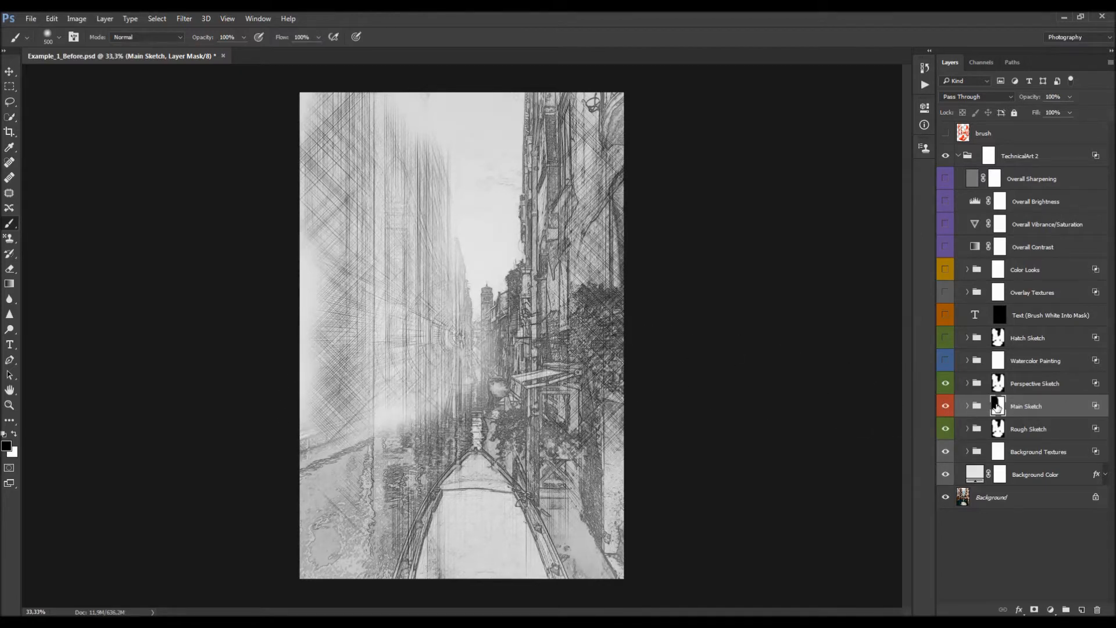
left_click(968, 406)
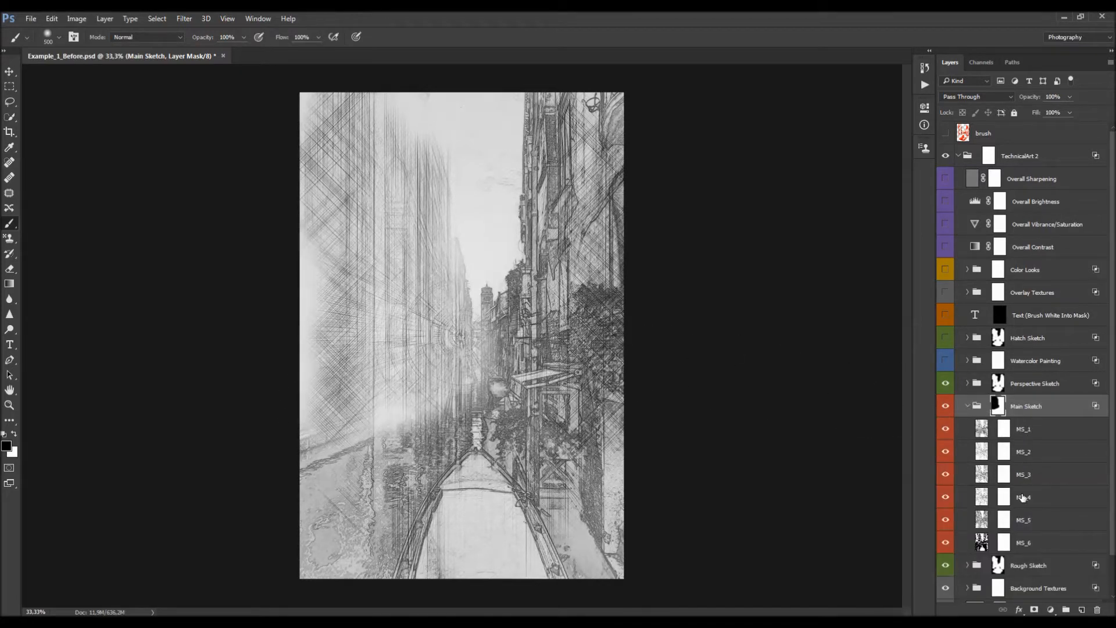
left_click(967, 406)
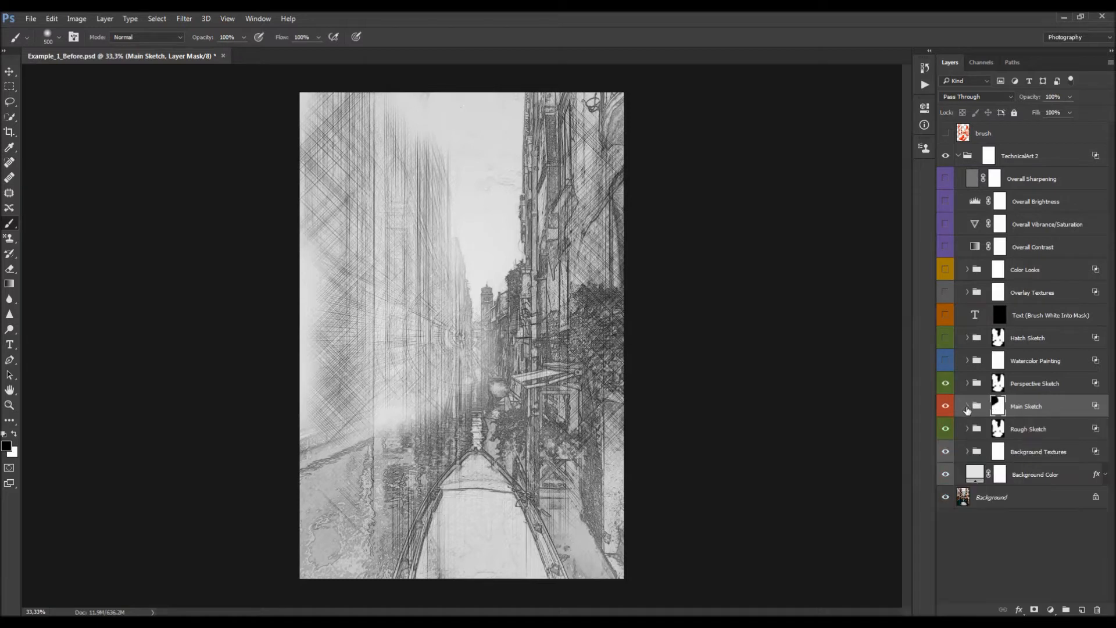
key("ctrl+alt+z")
key("ctrl+alt+z")
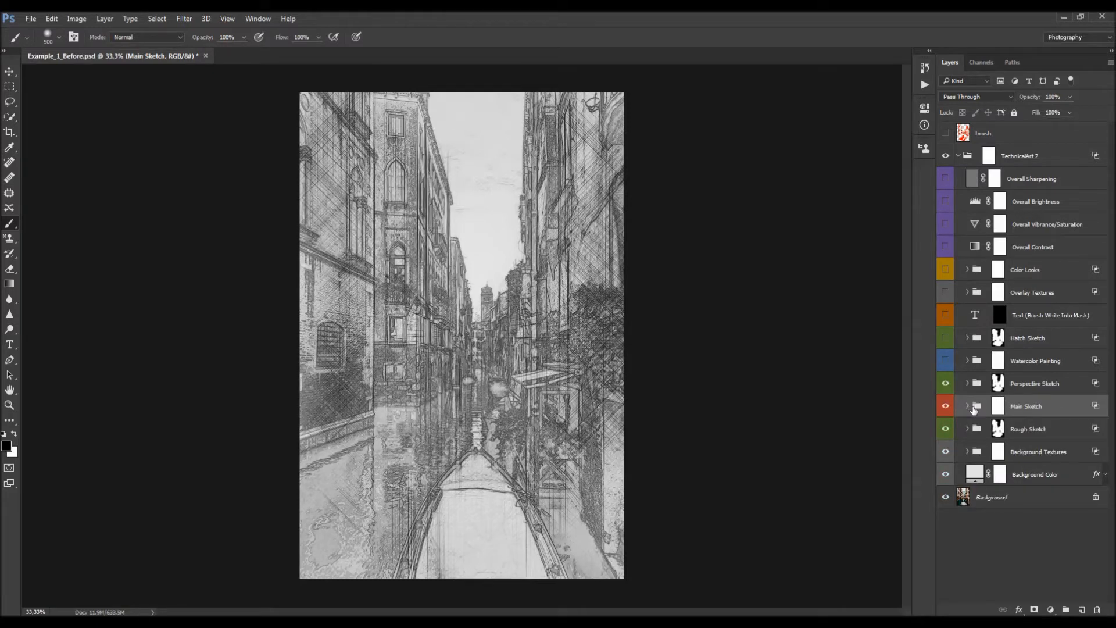
Step: Try painting black on the MS_1 layer's mask, undo it, return to the Move tool and collapse the Main Sketch group
left_click(969, 406)
left_click(1004, 430)
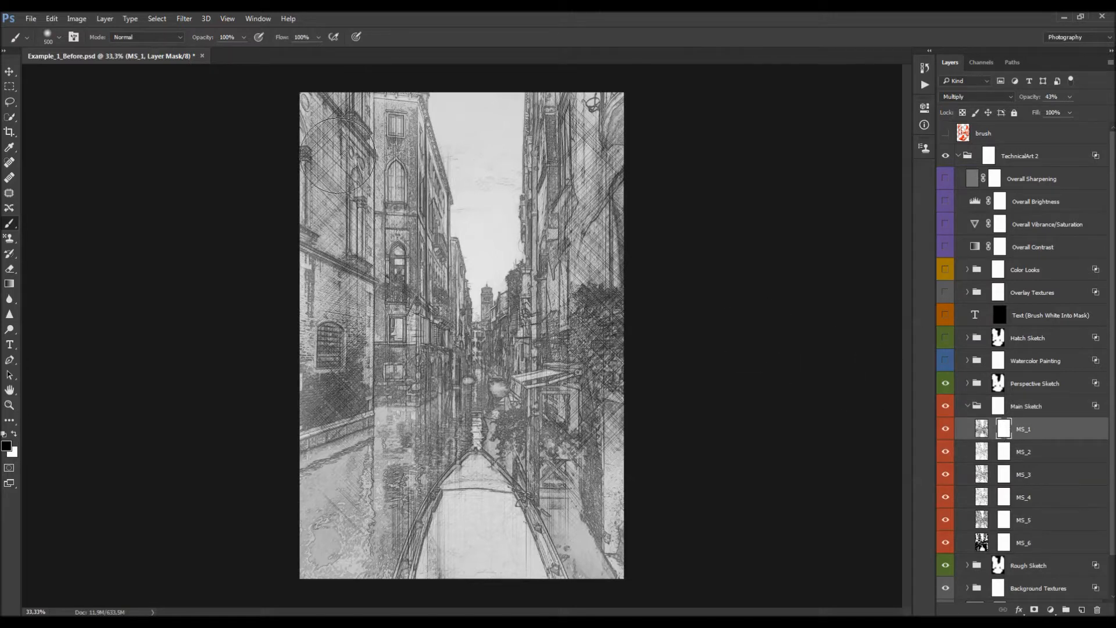
mouse_move(425, 116)
left_mouse_down()
mouse_move(279, 170)
mouse_move(286, 236)
mouse_move(378, 290)
mouse_move(407, 391)
left_mouse_up()
mouse_move(503, 355)
left_mouse_down()
mouse_move(371, 480)
mouse_move(699, 402)
mouse_move(687, 345)
mouse_move(497, 304)
mouse_move(546, 181)
mouse_move(633, 123)
mouse_move(413, 131)
mouse_move(384, 423)
mouse_move(486, 538)
mouse_move(386, 557)
mouse_move(427, 530)
mouse_move(533, 306)
left_mouse_up()
key("ctrl+z")
key("v")
left_click(967, 406)
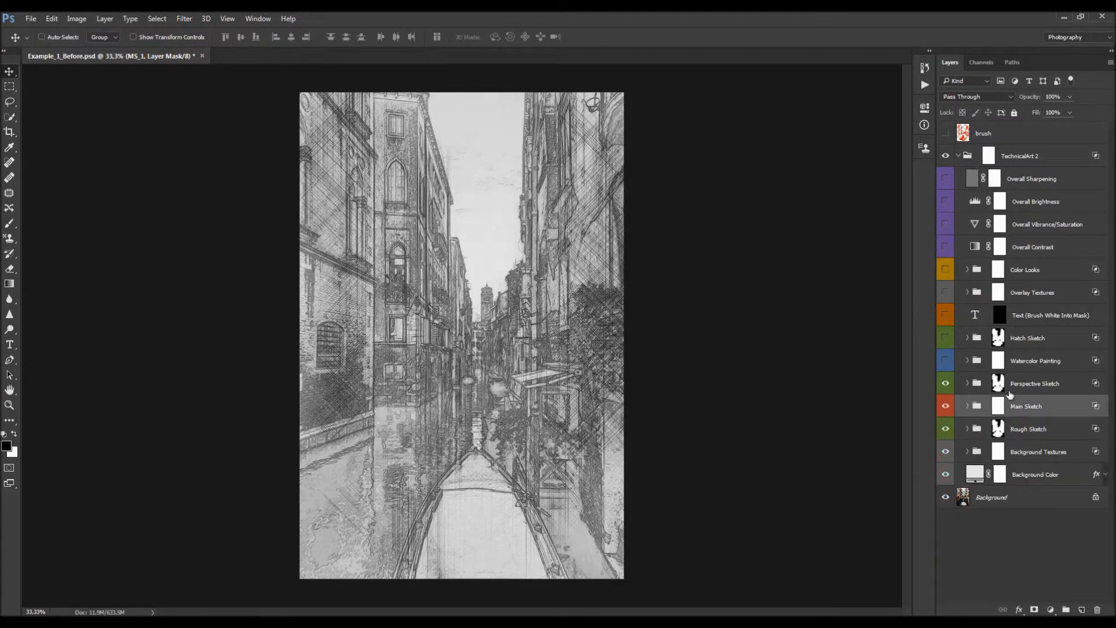
Step: Expand the Perspective Sketch group, step down through its layers and reselect the group
left_click(1036, 385)
left_click(969, 388)
key("alt+bracketleft")
key("alt+bracketleft")
key("alt+bracketleft")
key("alt+bracketleft")
left_click(1039, 384)
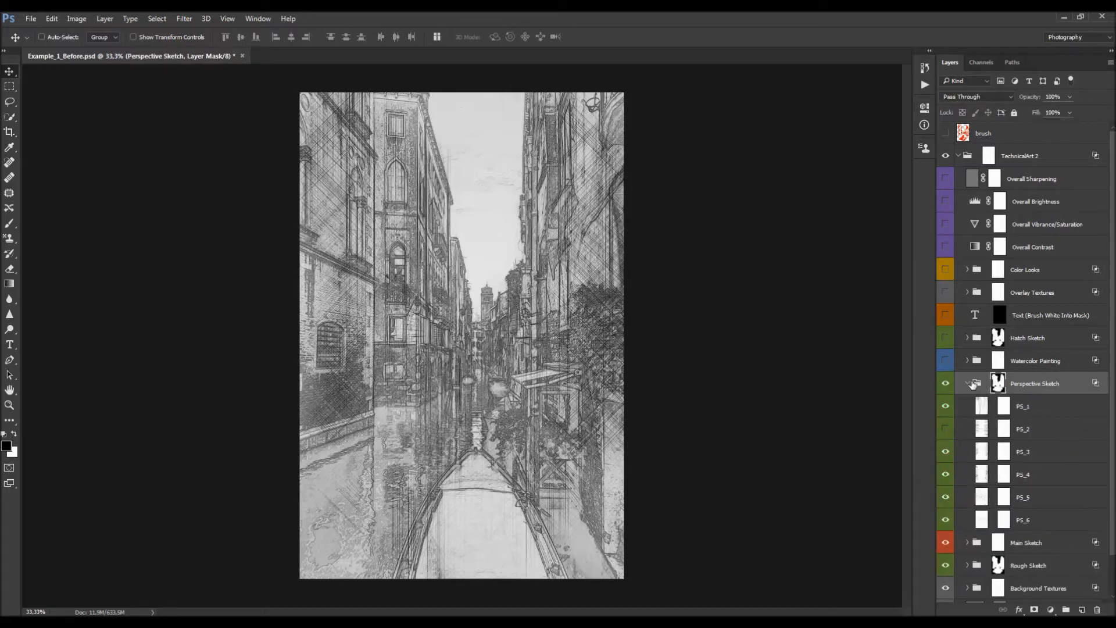
Step: Collapse the Perspective Sketch group, lower its opacity to 62% and toggle its visibility to compare the effect
left_click(967, 383)
left_click_drag(1038, 96, 916, 108)
left_click_drag(1043, 118, 1036, 118)
left_click(946, 384)
left_click(946, 383)
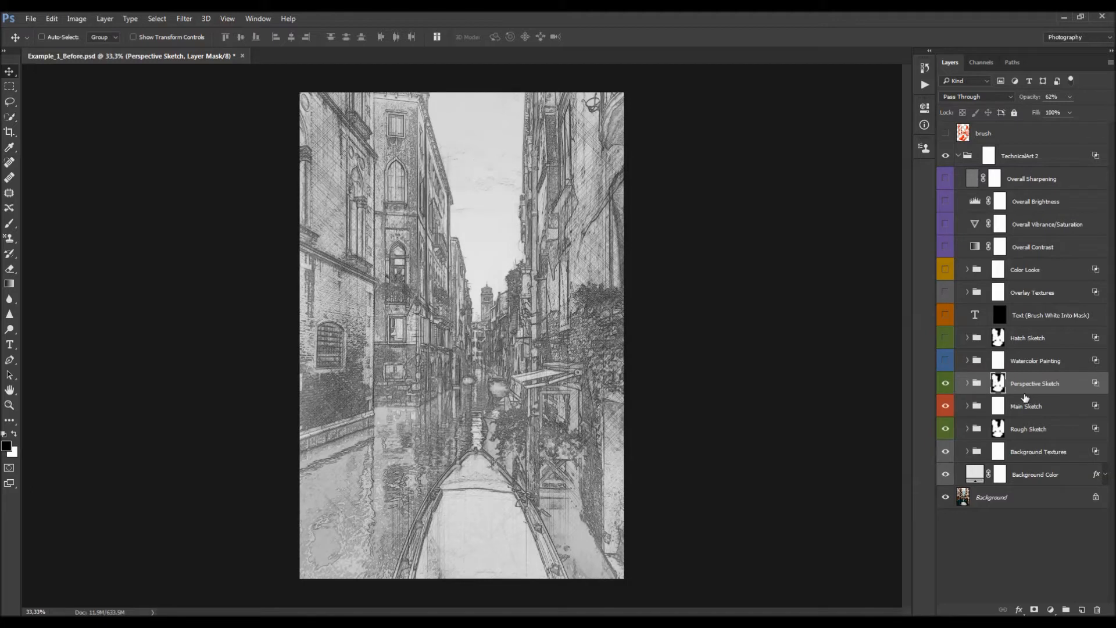
Step: Look through individual PS layers inside the Perspective Sketch group, then collapse and reselect the group
left_click(967, 384)
left_click(1032, 413)
left_click(1032, 452)
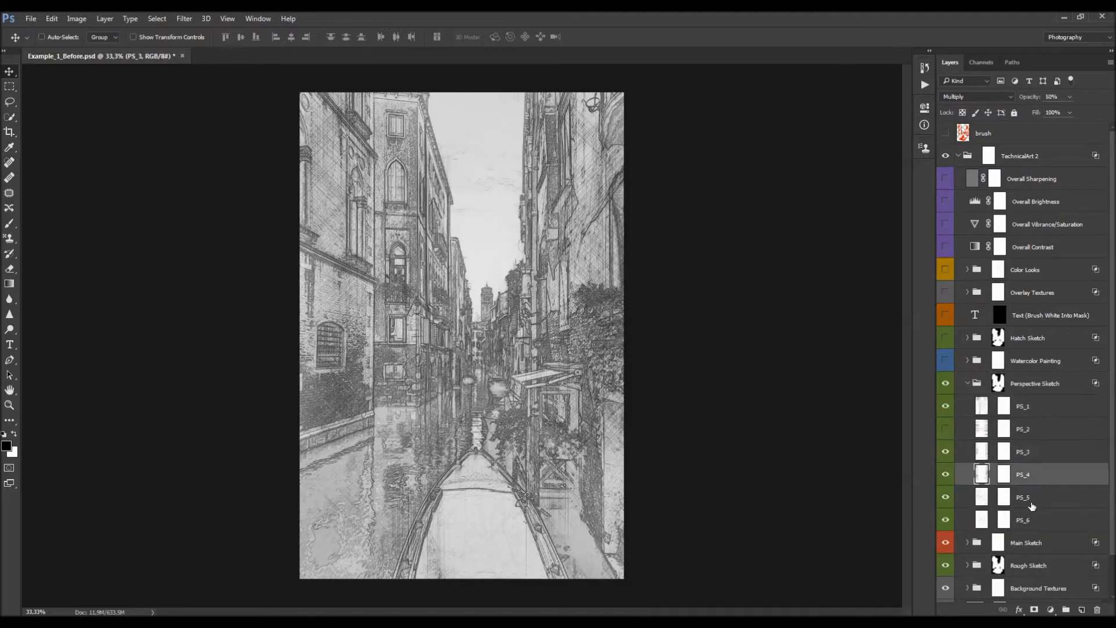
left_click(1033, 518)
left_click(968, 383)
left_click(1036, 384)
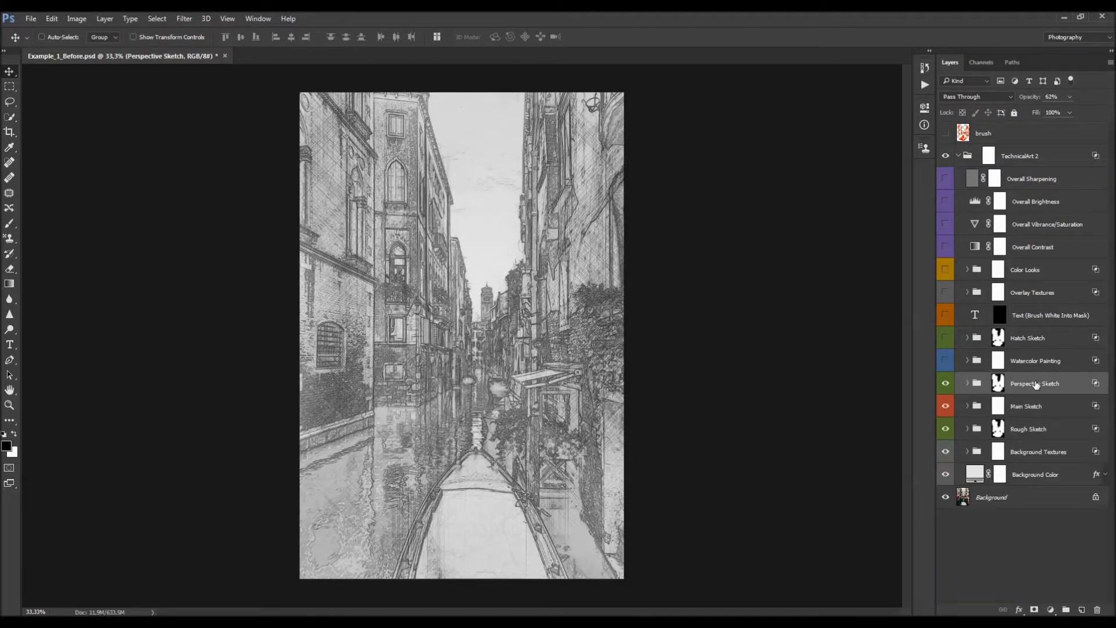
Step: Turn on the Hatch Sketch group's visibility and expand the group
left_click(1028, 337)
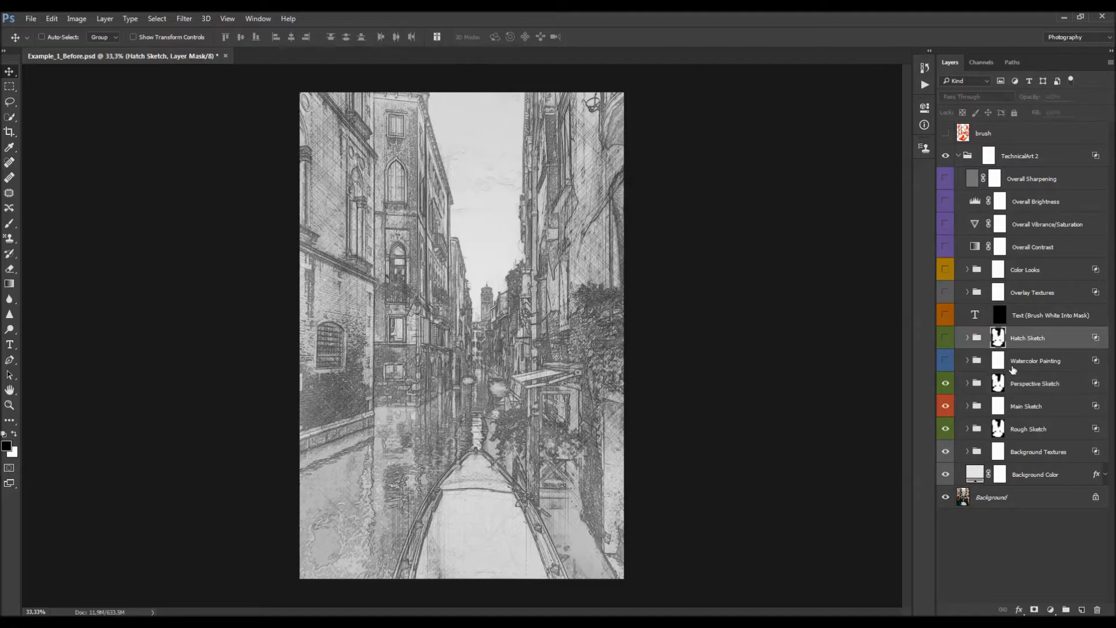
left_click(1001, 361)
left_click(1029, 339)
left_click(945, 338)
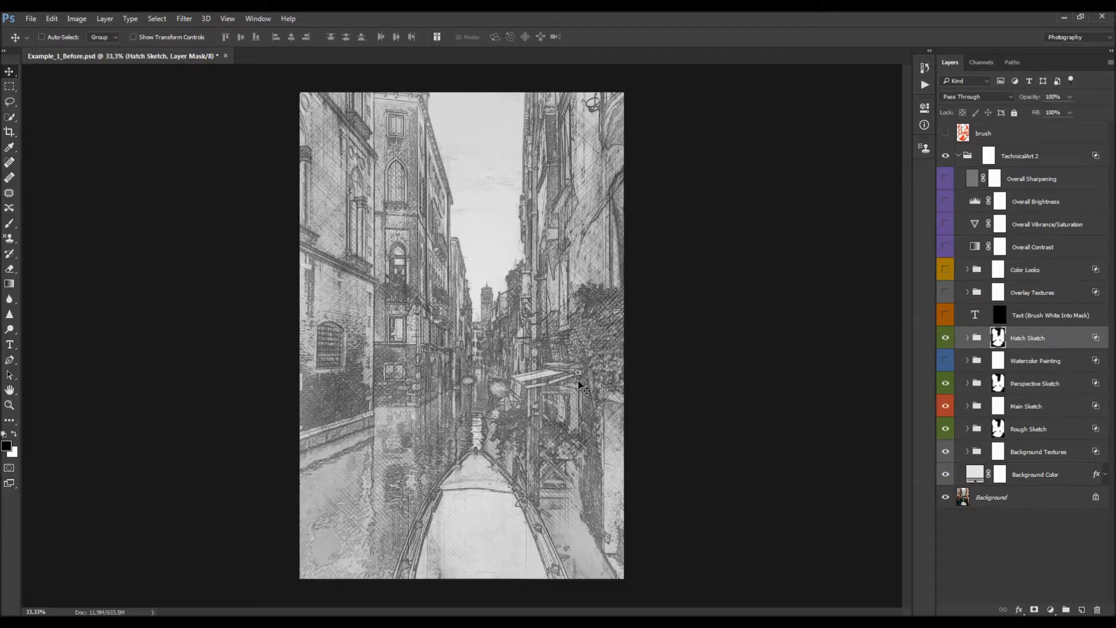
left_click(968, 338)
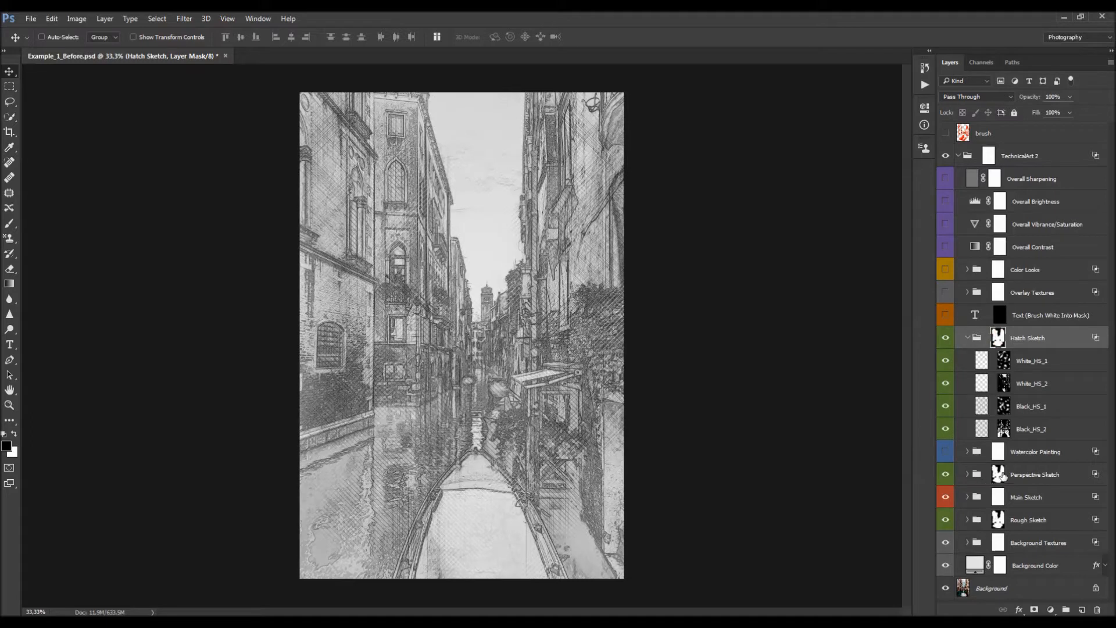
Step: Look through the White_HS and Black_HS layers inside the Hatch Sketch group, ending on Black_HS_2
left_click(1001, 476)
left_click(1000, 523)
left_click(1036, 361)
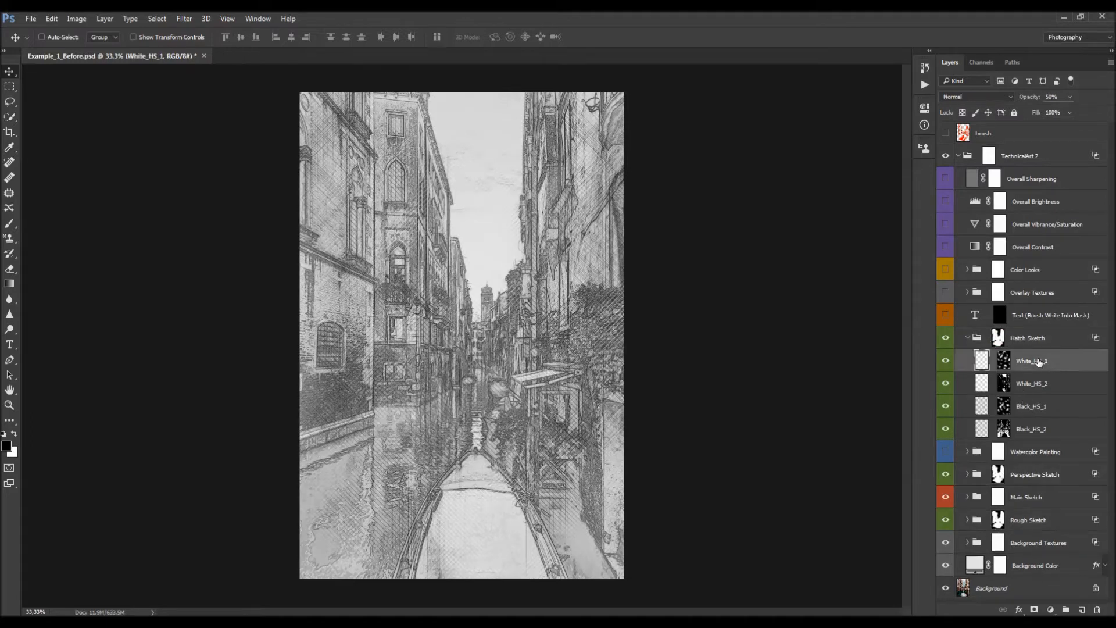
left_click(1034, 381)
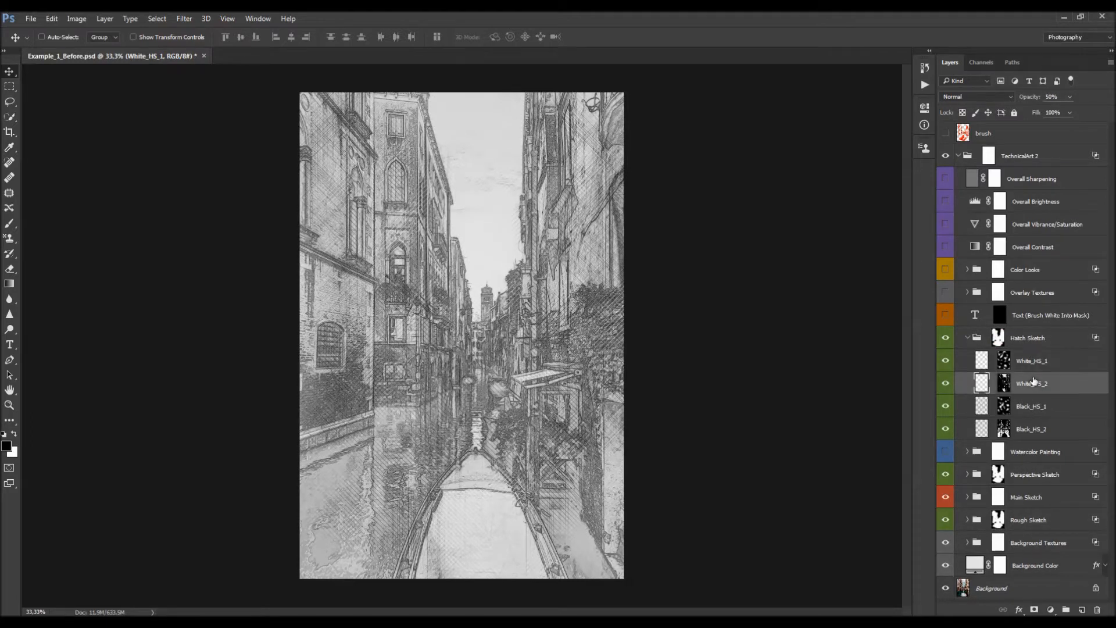
left_click(1040, 411)
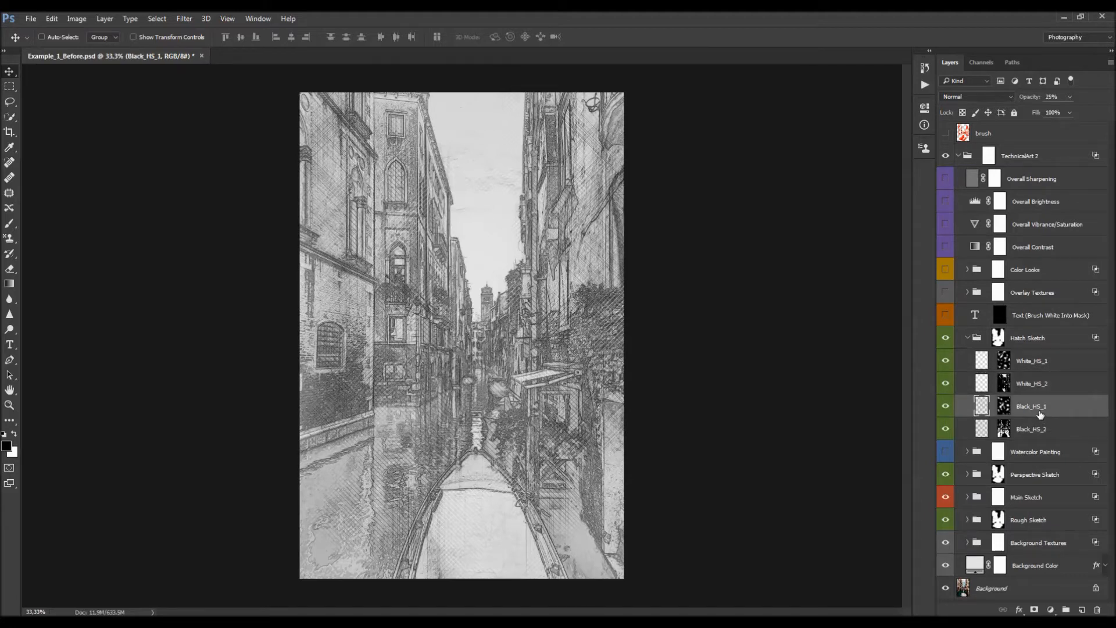
left_click(1010, 429)
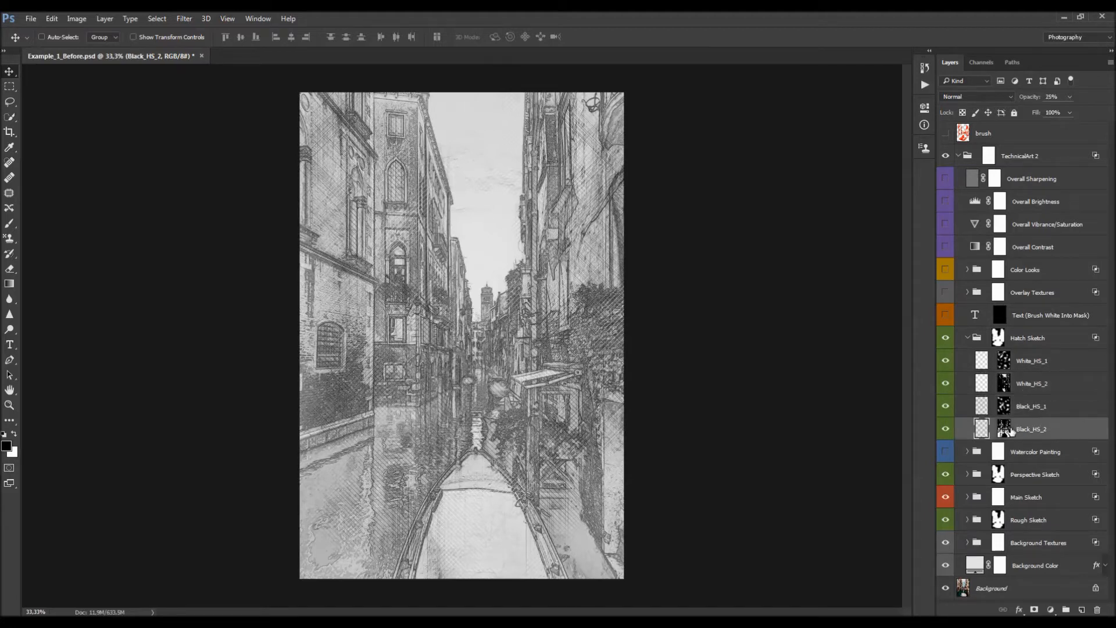
Step: View the Black_HS_2 mask on its own, and show only that hatch layer with its opacity raised to 100%
left_click(1005, 430)
left_click(1005, 431, "alt")
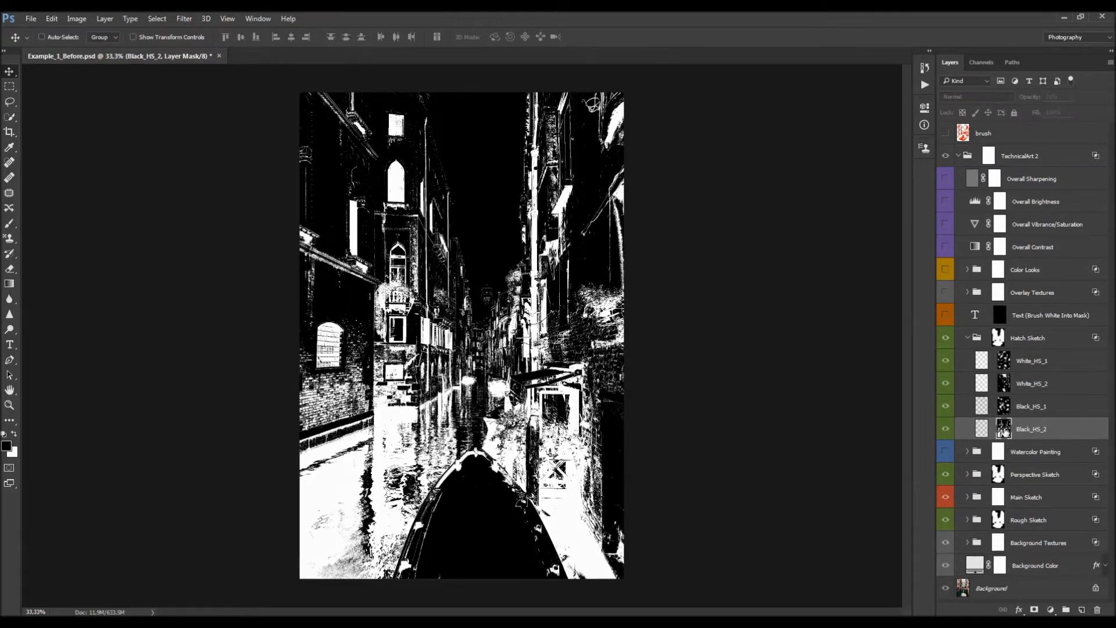
left_click(1006, 430, "alt")
left_click_drag(945, 361, 945, 405)
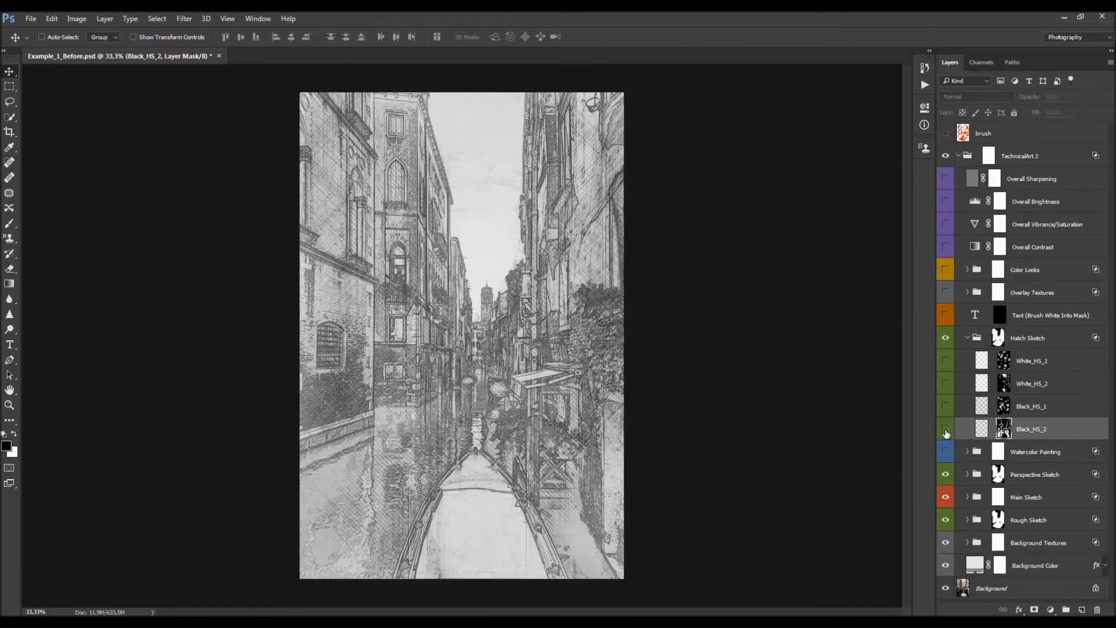
mouse_move(1019, 100)
left_mouse_down()
mouse_move(1101, 104)
mouse_move(894, 113)
mouse_move(1106, 126)
left_mouse_up()
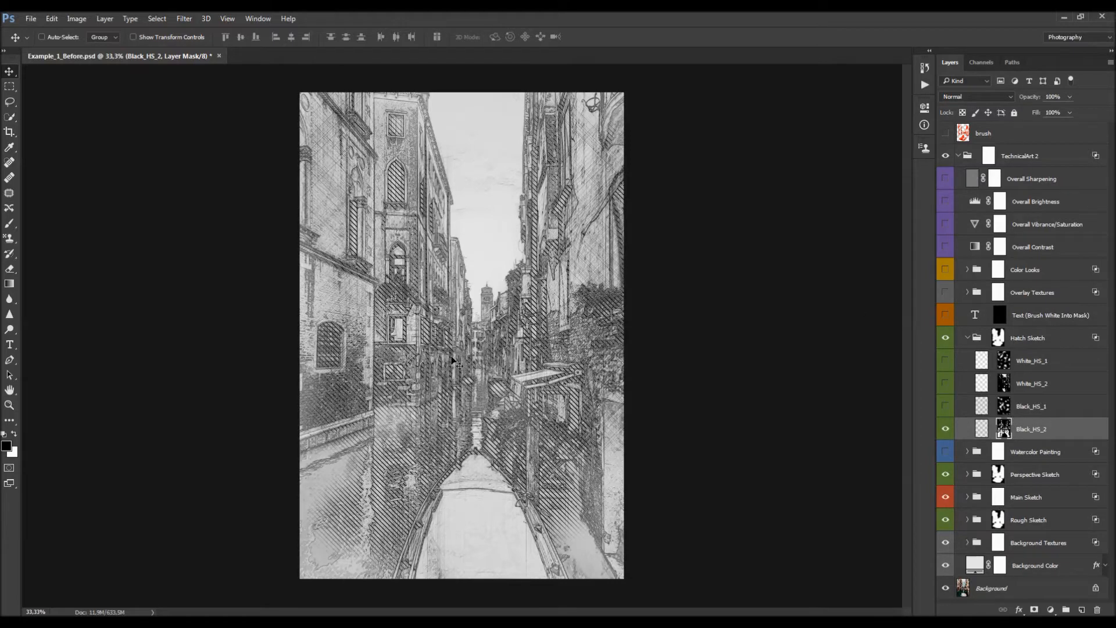
Step: Show only the Black_HS_1 hatch layer, view its mask on its own and raise the layer's opacity to 100%
left_click(946, 428)
left_click(946, 406)
left_click(968, 413)
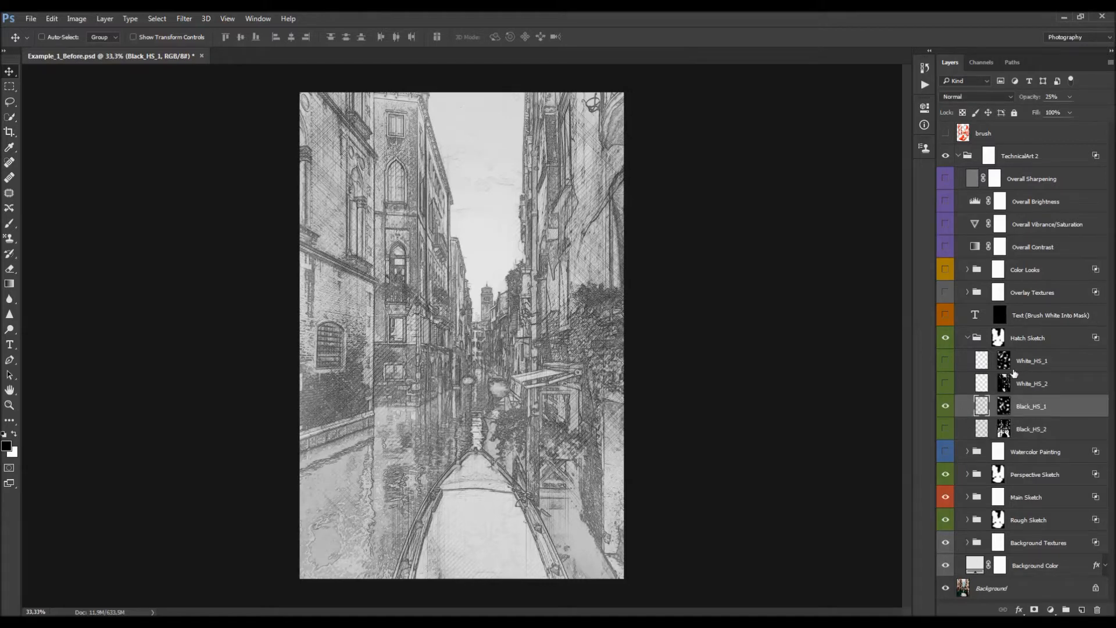
left_click(1004, 406)
left_click(1003, 407, "alt")
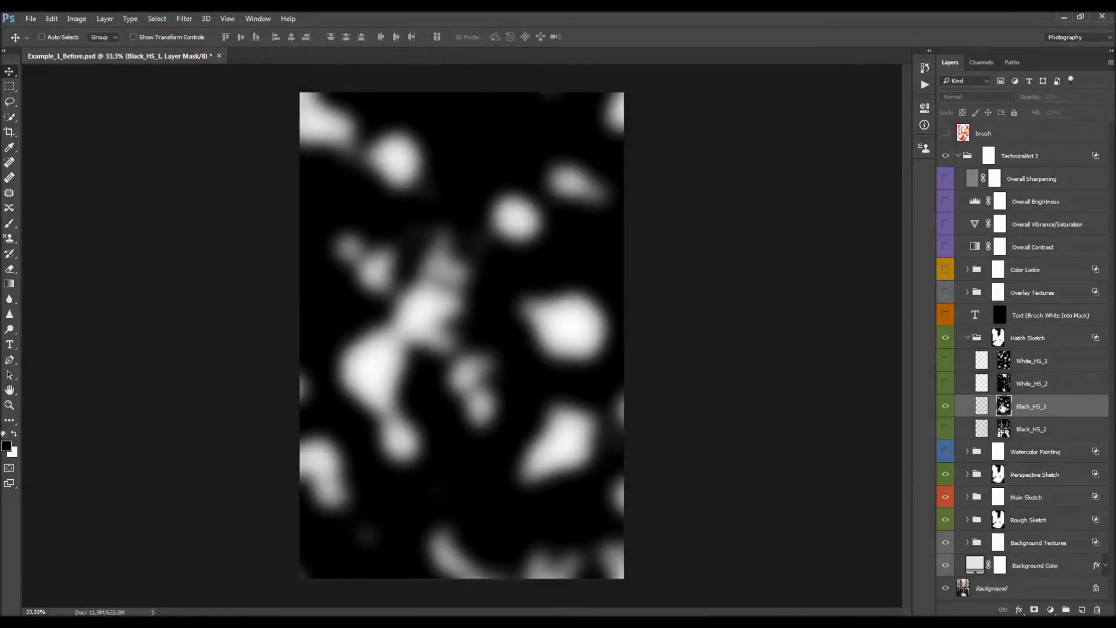
left_click(1004, 407, "alt")
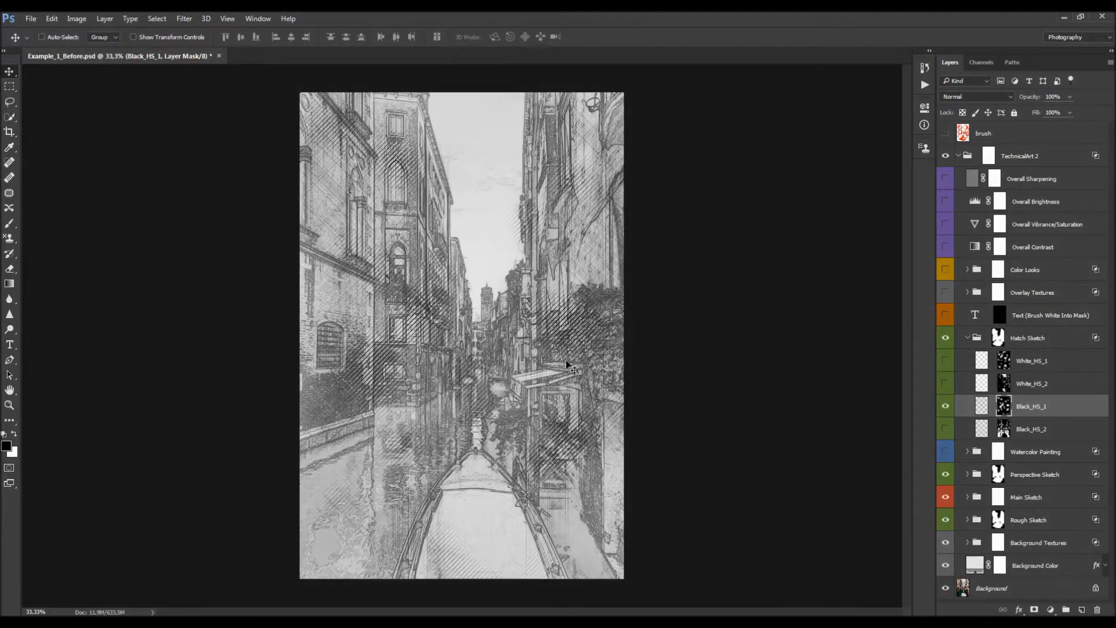
Step: Show only the White_HS_2 hatch layer, inspect its mask and raise the layer's opacity to 100%
left_click(946, 406)
left_click(1018, 384)
left_click(945, 383)
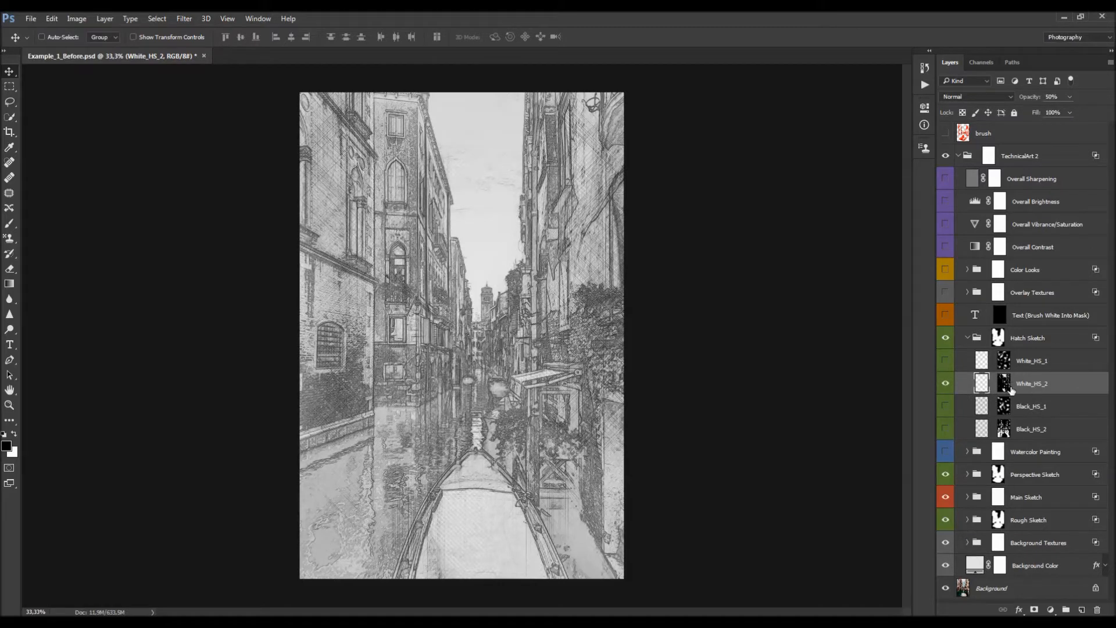
left_click(1004, 385, "alt")
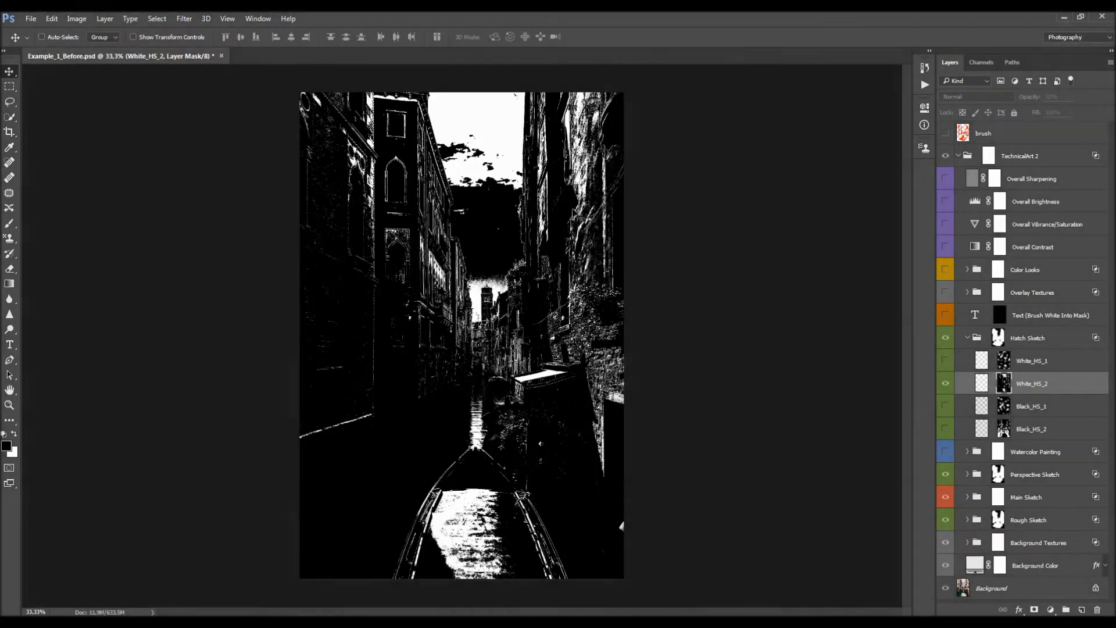
left_click(1005, 385, "alt")
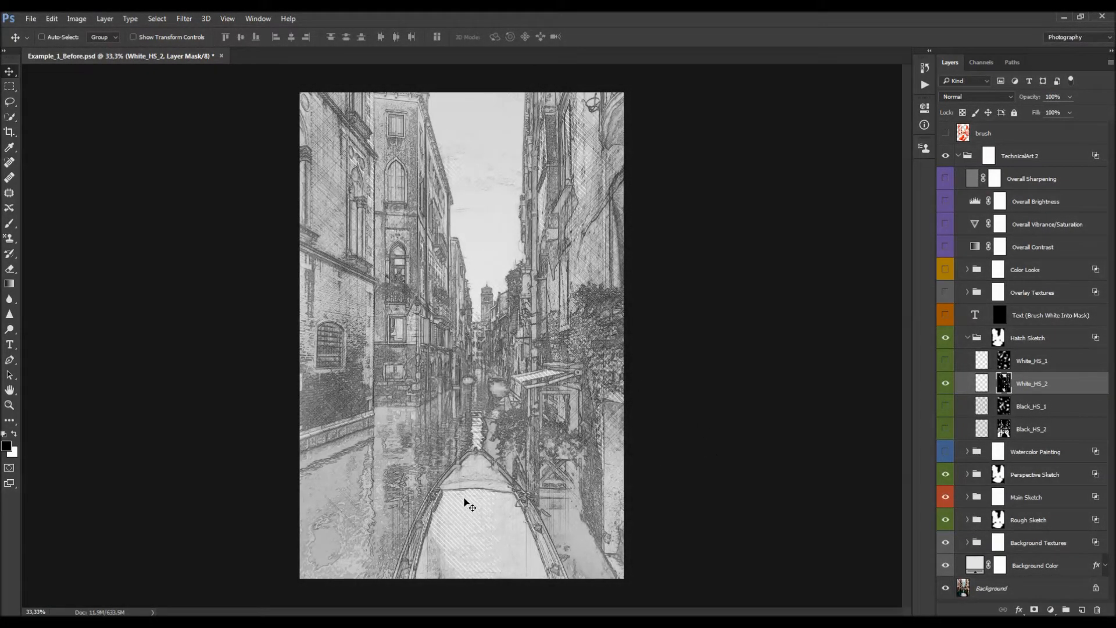
Step: Isolate White_HS_1 to inspect its mask, and turn the other three hatch layers back on
left_click(945, 383)
left_click(945, 360)
left_click(1034, 364)
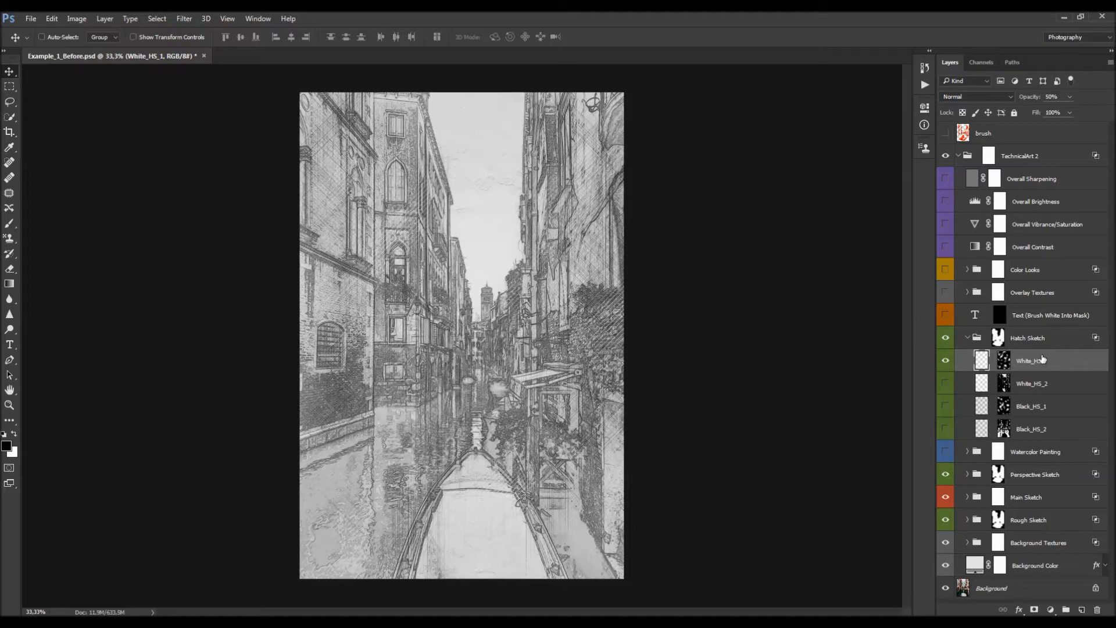
left_click(1006, 364, "alt")
left_click(946, 383)
left_click_drag(945, 406, 946, 428)
Step: Review the hatch layers and their masks by selecting them one after another, ending on Black_HS_2
left_click(1004, 429)
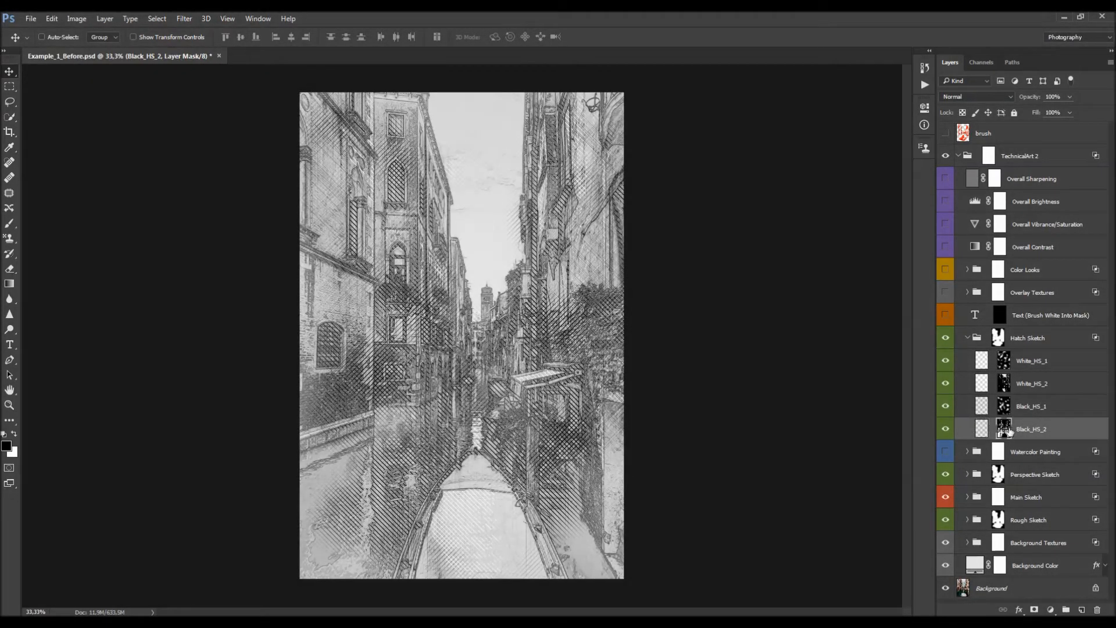
left_click(1005, 383)
left_click(1005, 402)
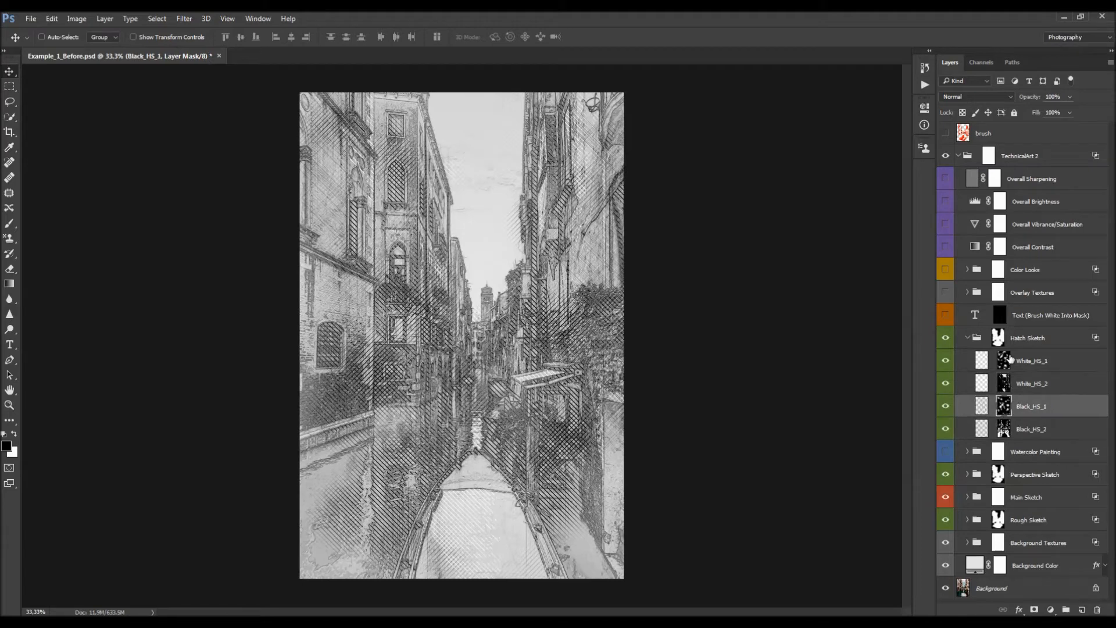
left_click(1006, 361)
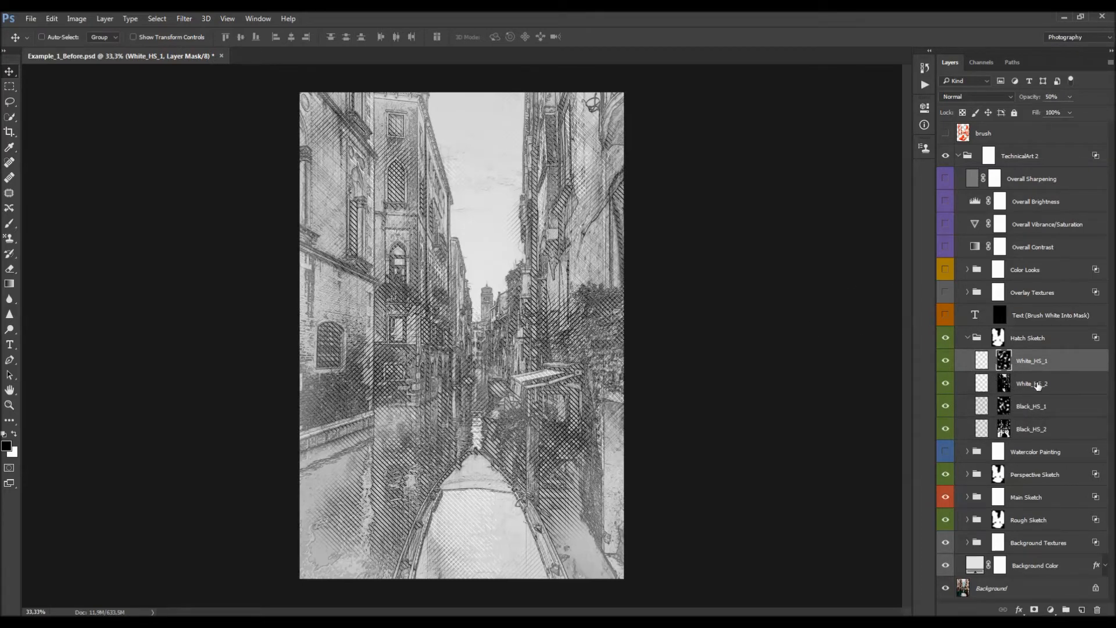
left_click(1031, 406)
left_click(1031, 428)
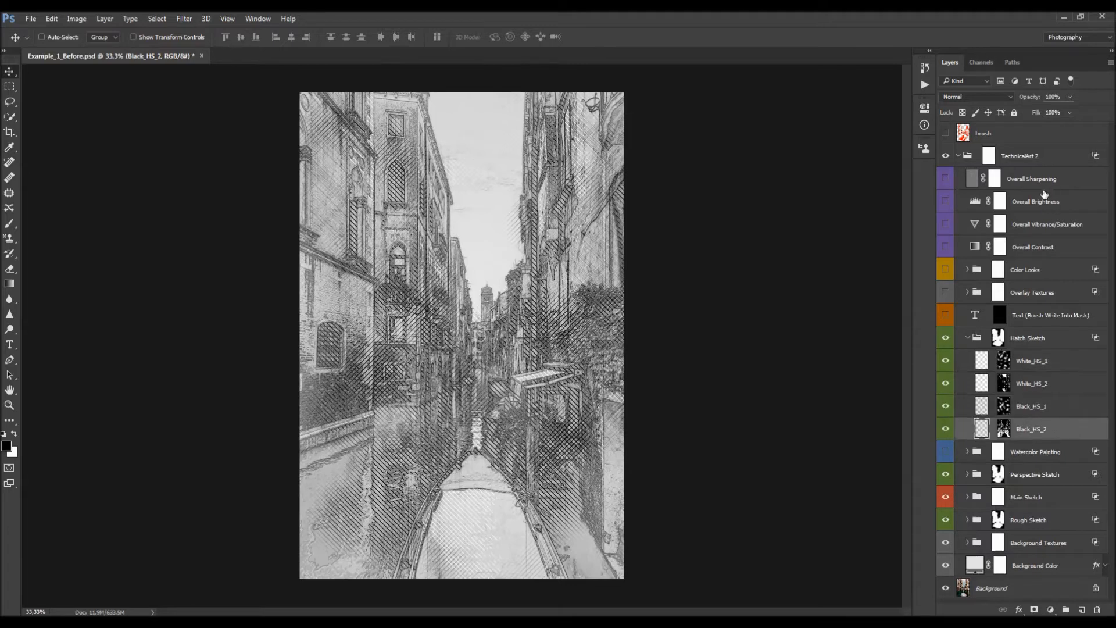
Step: Hide the Black_HS_1 and White_HS_1 layers and toggle White_HS_2 off and on to compare its effect
left_click(1021, 405)
left_click(945, 406)
left_click(946, 363)
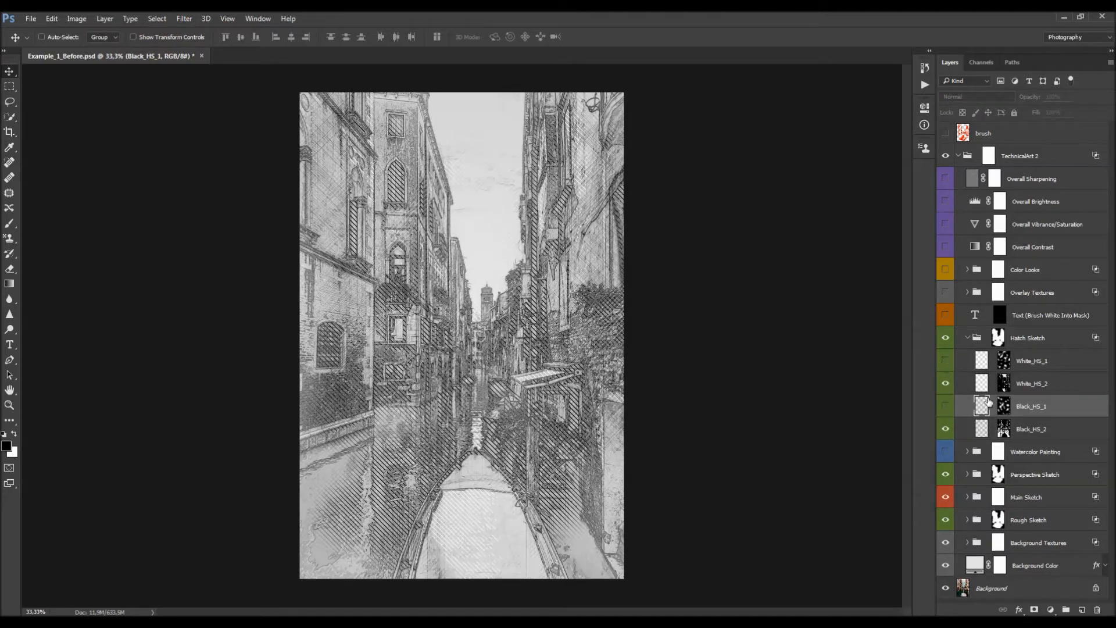
left_click(1035, 384)
left_click(944, 384)
left_click(945, 384)
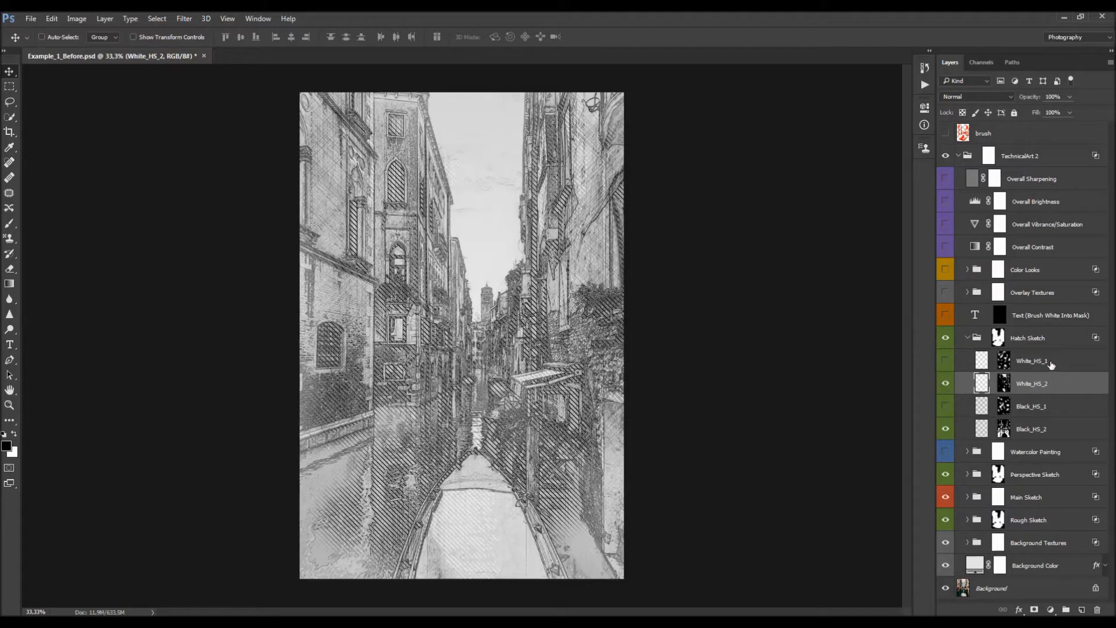
Step: Collapse the Hatch Sketch group and look over the other sketch groups, ending on the Rough Sketch mask
left_click(968, 338)
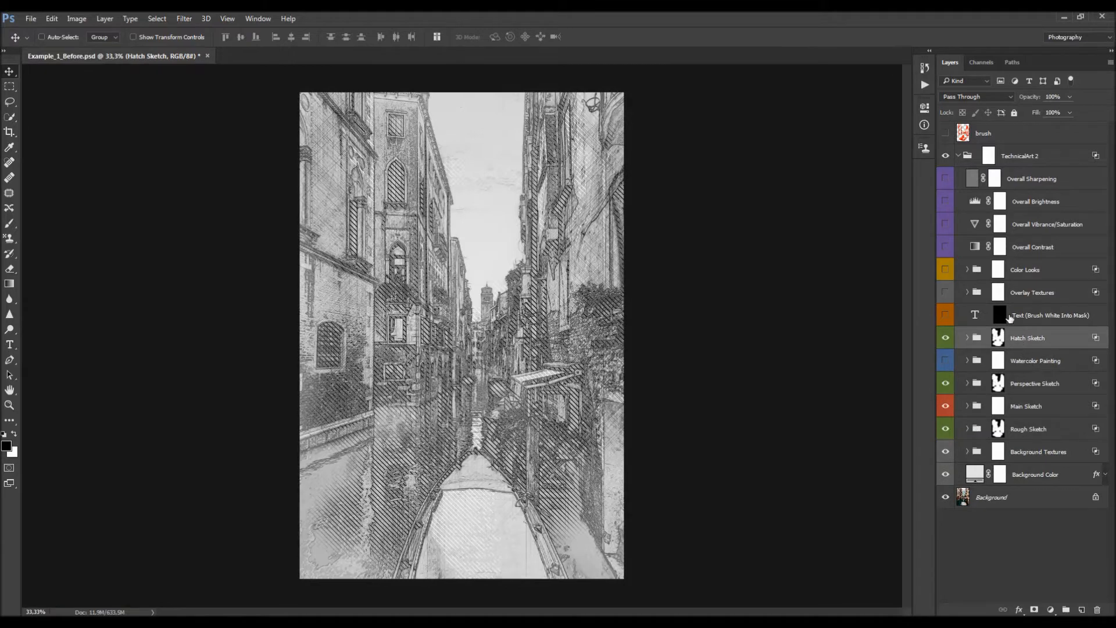
scroll(622, 311, "down", 1)
scroll(583, 311, "up", 1)
left_click(1038, 364)
left_click(1033, 420)
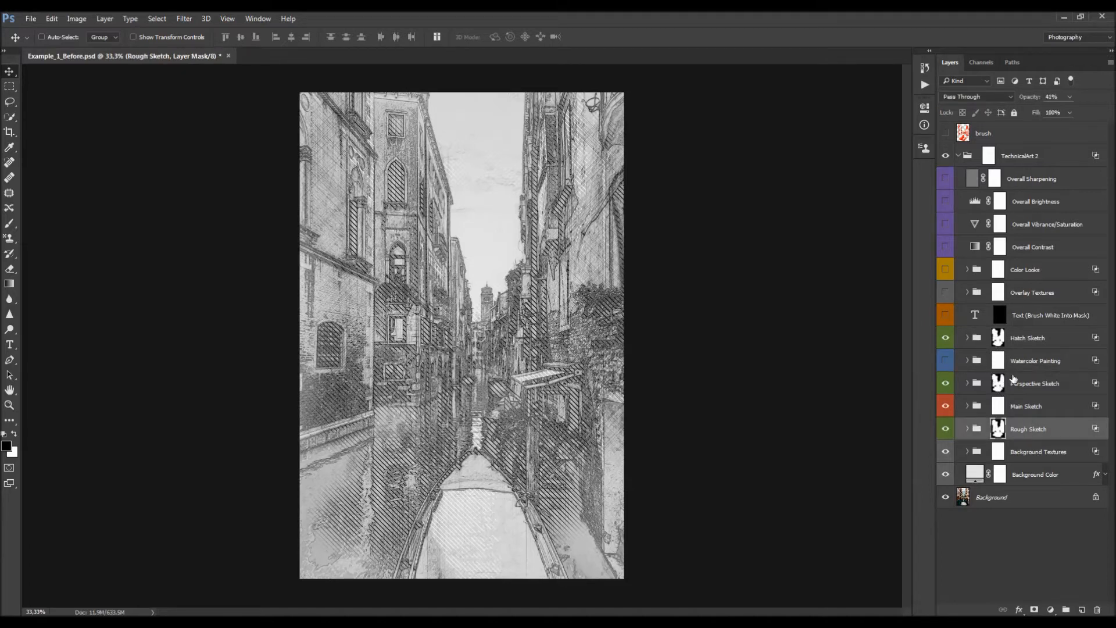
Step: Turn on the Overlay Textures group, expand it and select the Paper Texture layer
left_click(945, 292)
left_click(968, 292)
left_click(1044, 361)
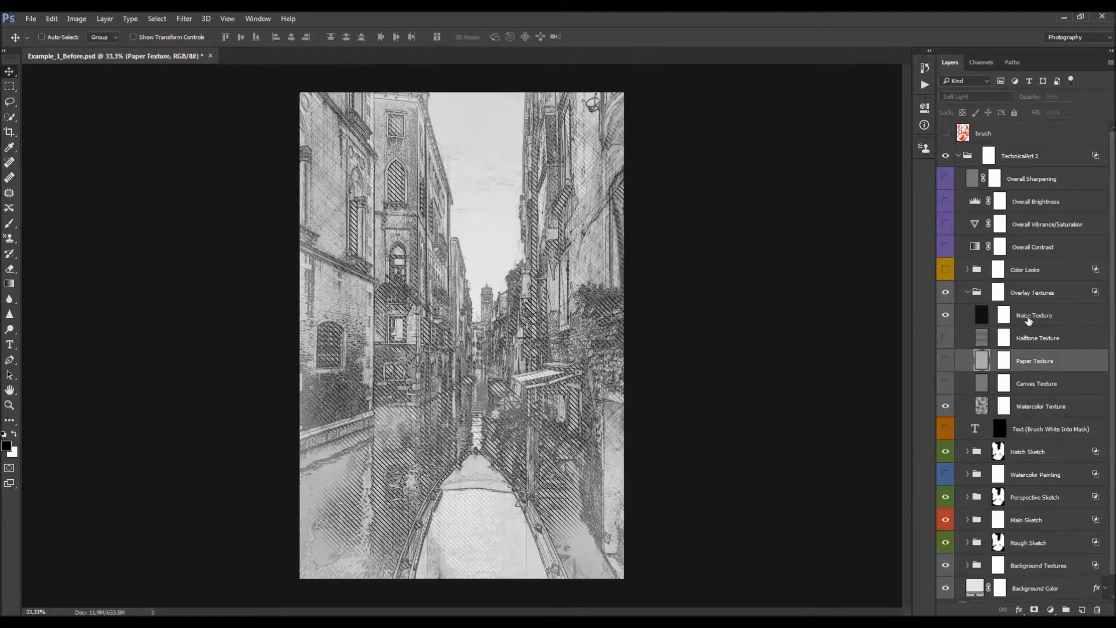
Step: Try different opacities on the Noise Texture and Watercolor Texture layers
left_click(1028, 318)
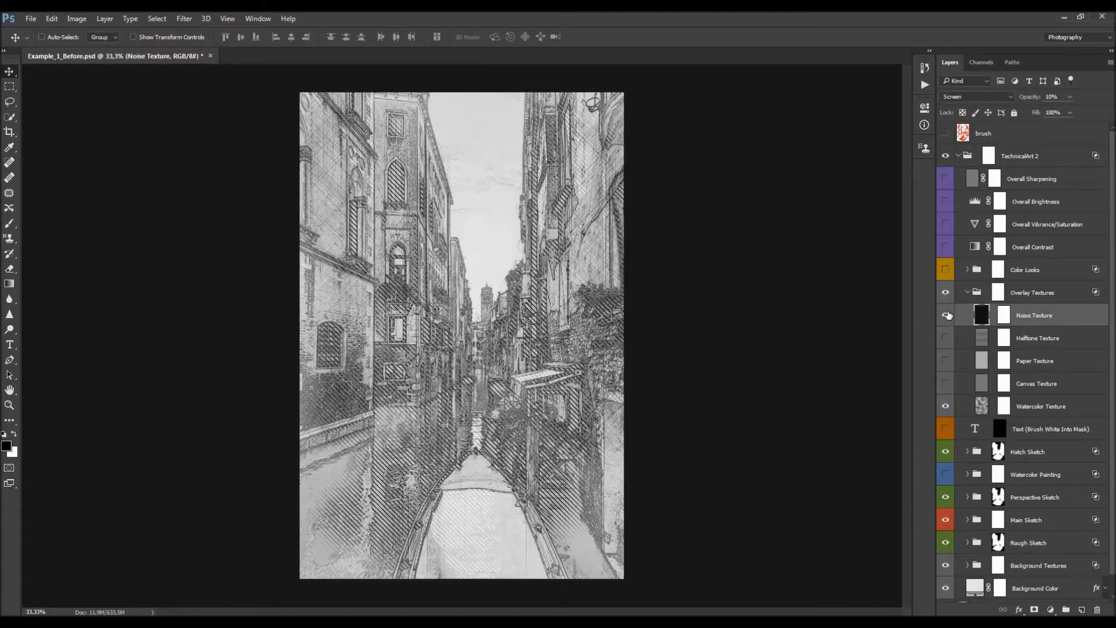
left_click_drag(1026, 100, 1005, 137)
left_click(1030, 404)
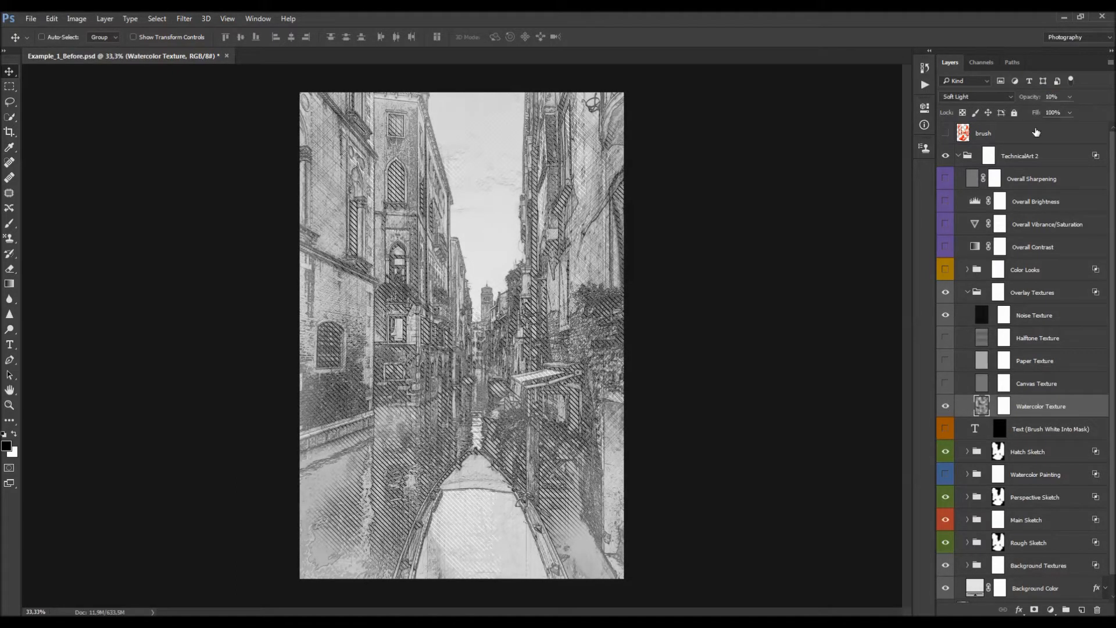
mouse_move(1028, 99)
left_mouse_down()
mouse_move(1008, 105)
mouse_move(1023, 110)
left_mouse_up()
Step: Look through the individual texture layers in the Overlay Textures group, ending on Halftone Texture
left_click(1027, 384)
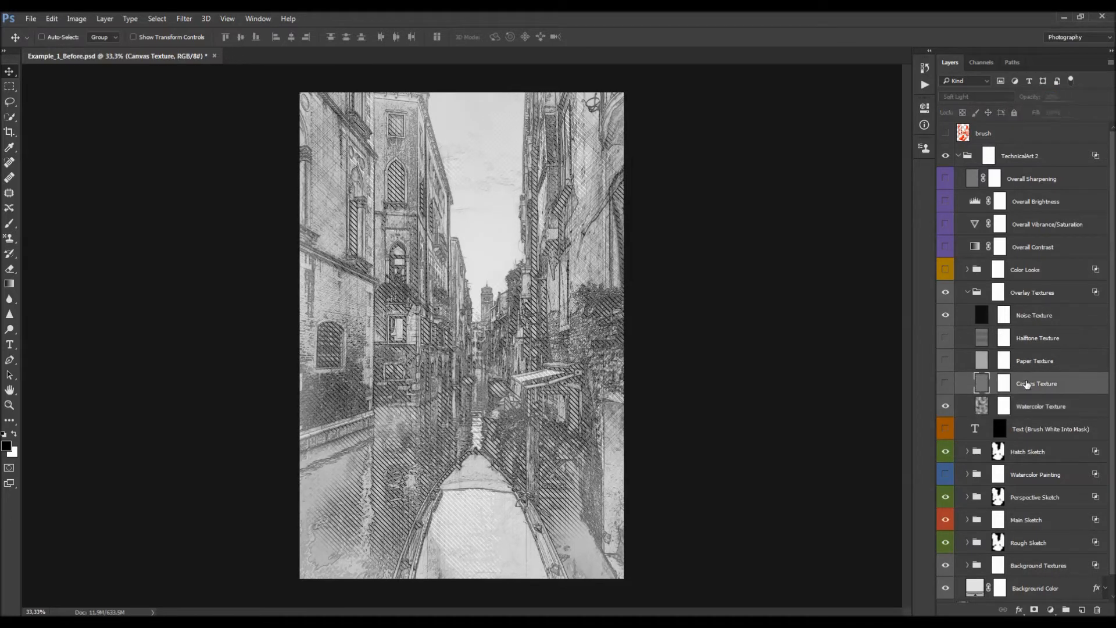
left_click(1034, 409)
left_click(1039, 320)
left_click(1040, 360)
left_click(1040, 382)
left_click(1036, 360)
left_click(1038, 339)
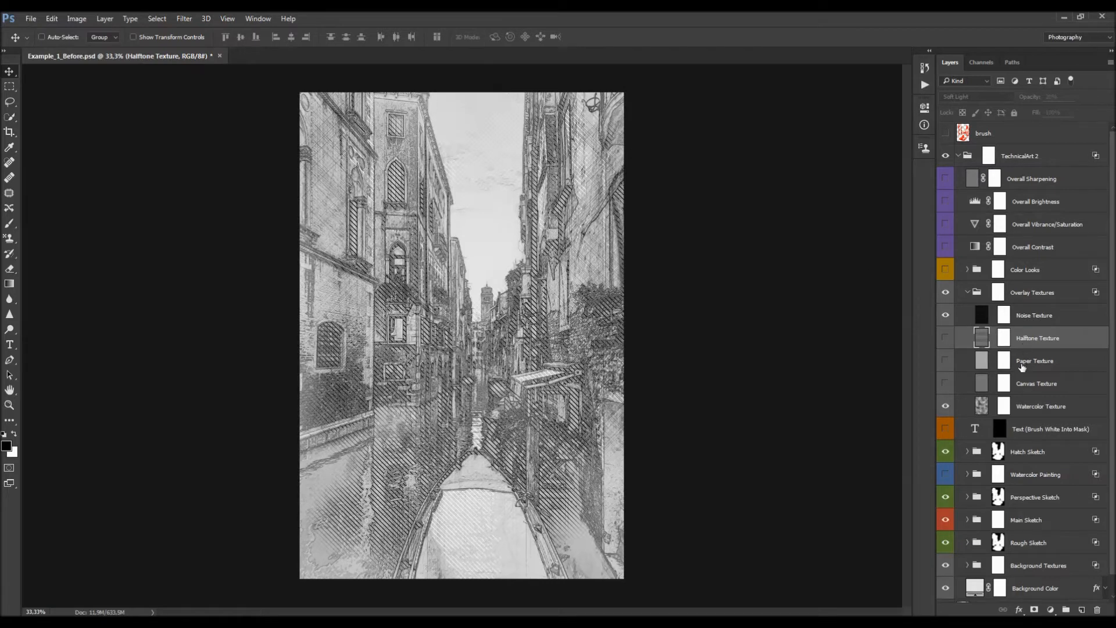
Step: Preview the Paper Texture layer while varying its opacity, and hide it again
left_click(1024, 370)
left_click(945, 362)
left_click_drag(1028, 101, 949, 131)
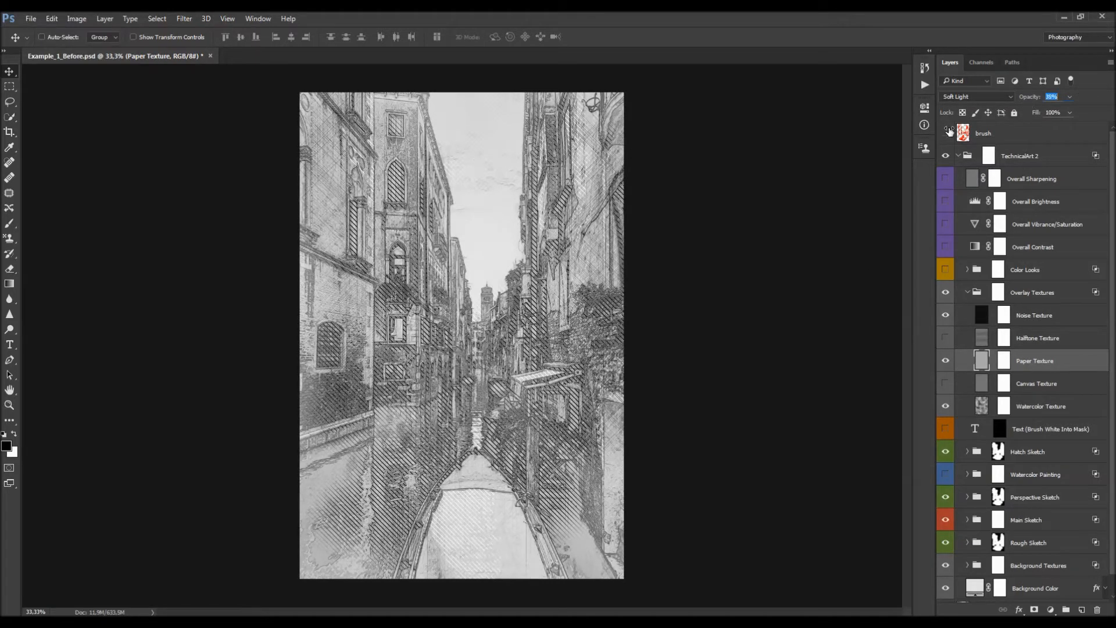
left_click(946, 361)
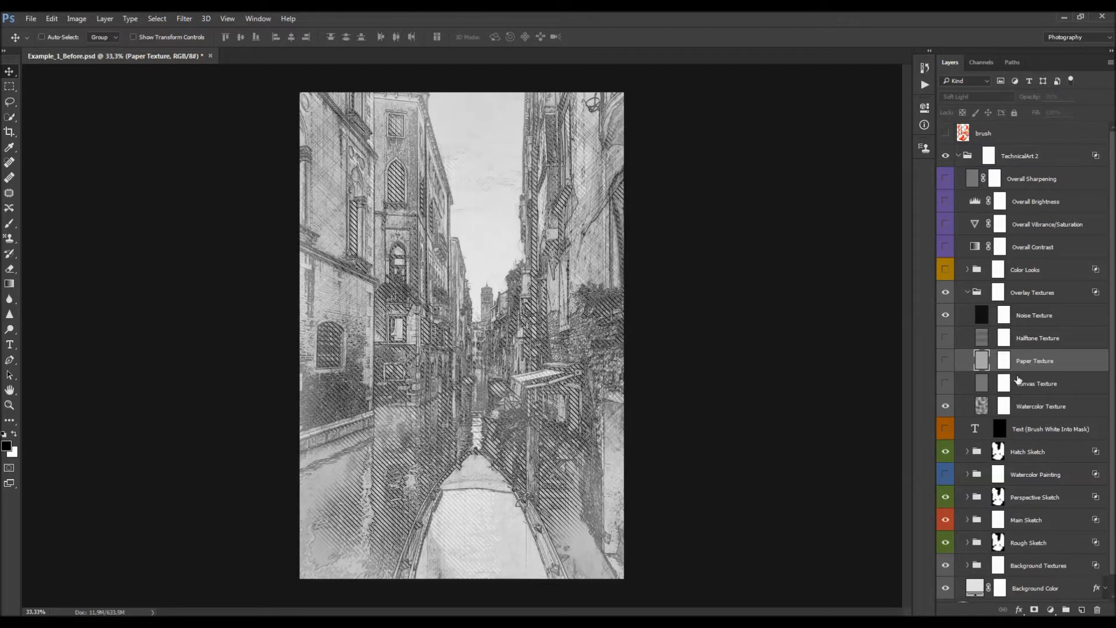
Step: Toggle the Canvas and Halftone textures for comparison, and turn on the Halftone, Paper and Canvas Texture layers together
left_click(1024, 381)
left_click(946, 383)
left_click(946, 338)
left_click(945, 338)
left_click(946, 384)
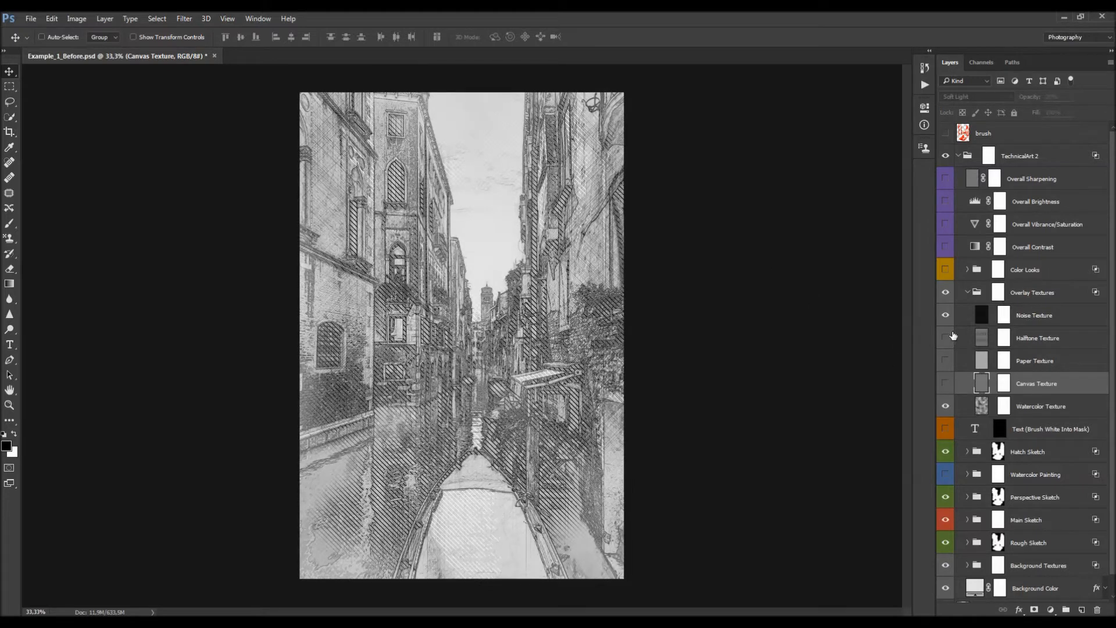
left_click_drag(950, 338, 946, 383)
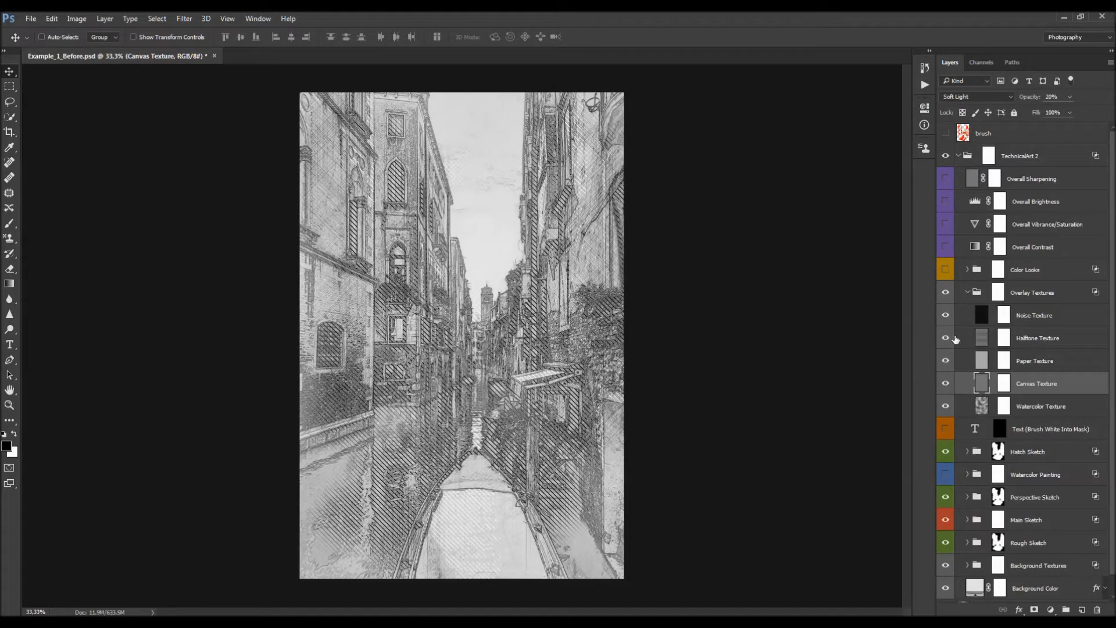
scroll(483, 314, "up", 1)
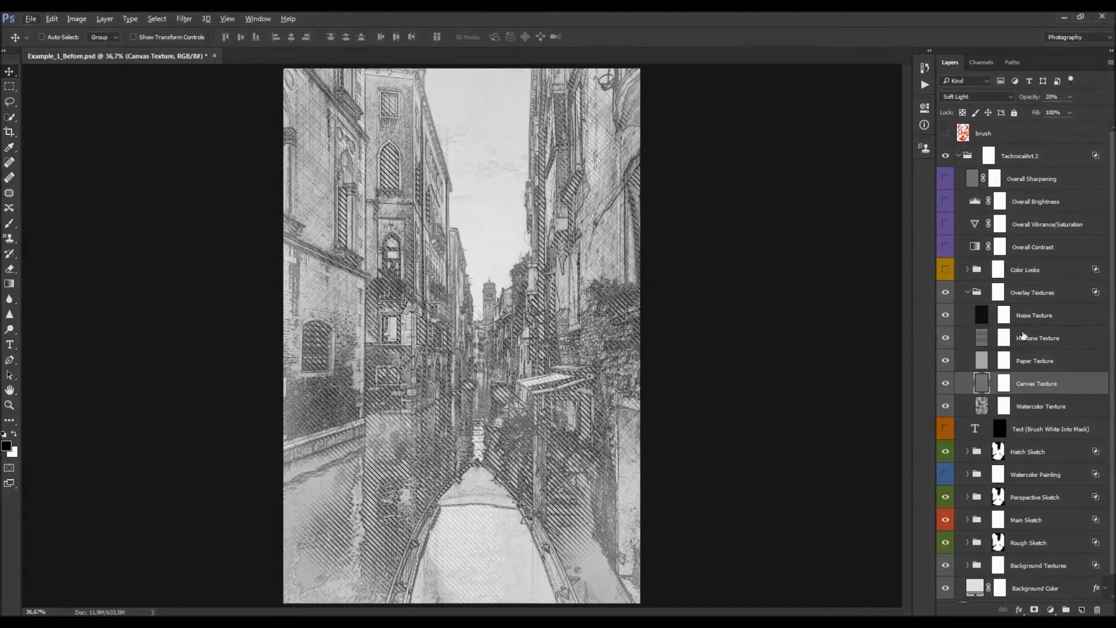
Step: Collapse the Overlay Textures group and turn on the Watercolor Painting group
left_click(983, 294)
left_click(966, 293)
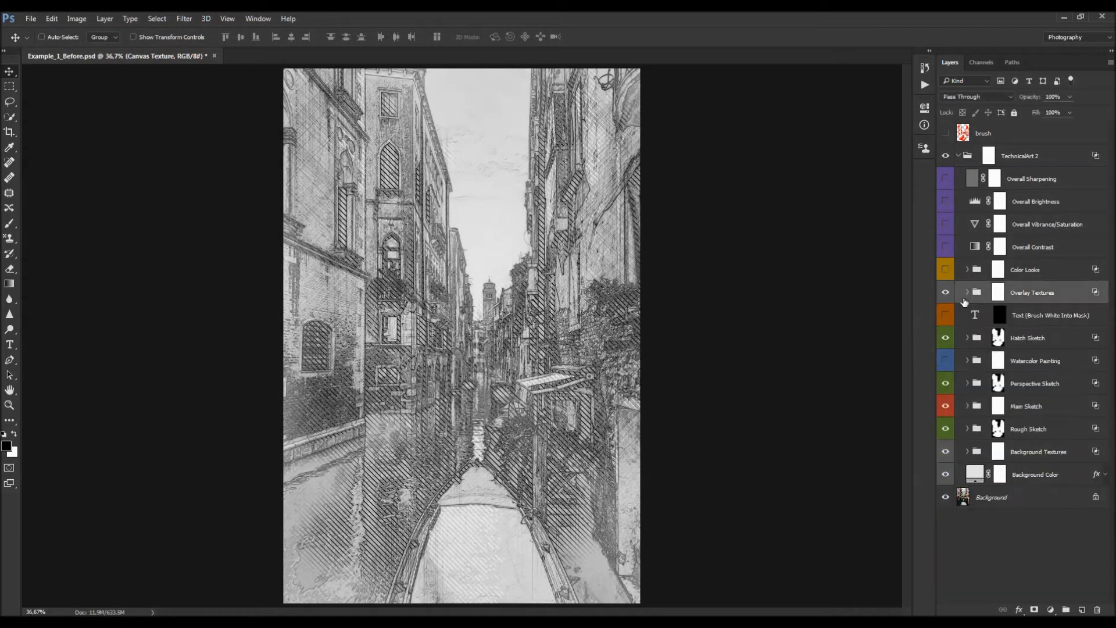
scroll(483, 186, "down", 1)
scroll(483, 187, "up", 1)
left_click(1037, 362)
scroll(470, 225, "down", 2)
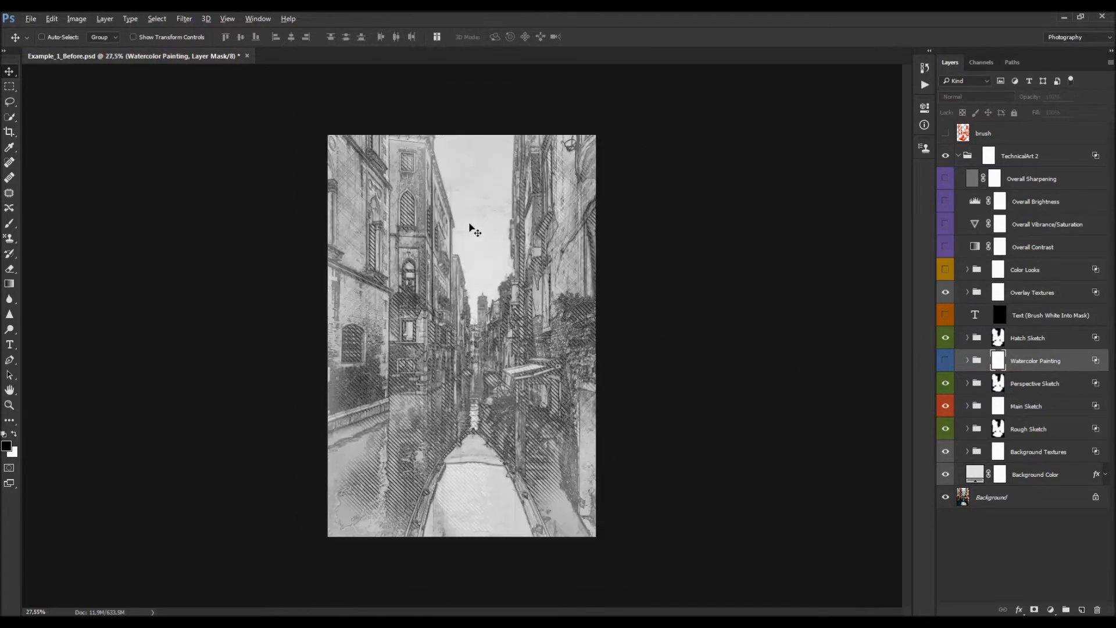
scroll(474, 230, "up", 2)
left_click(945, 361)
scroll(557, 325, "up", 1)
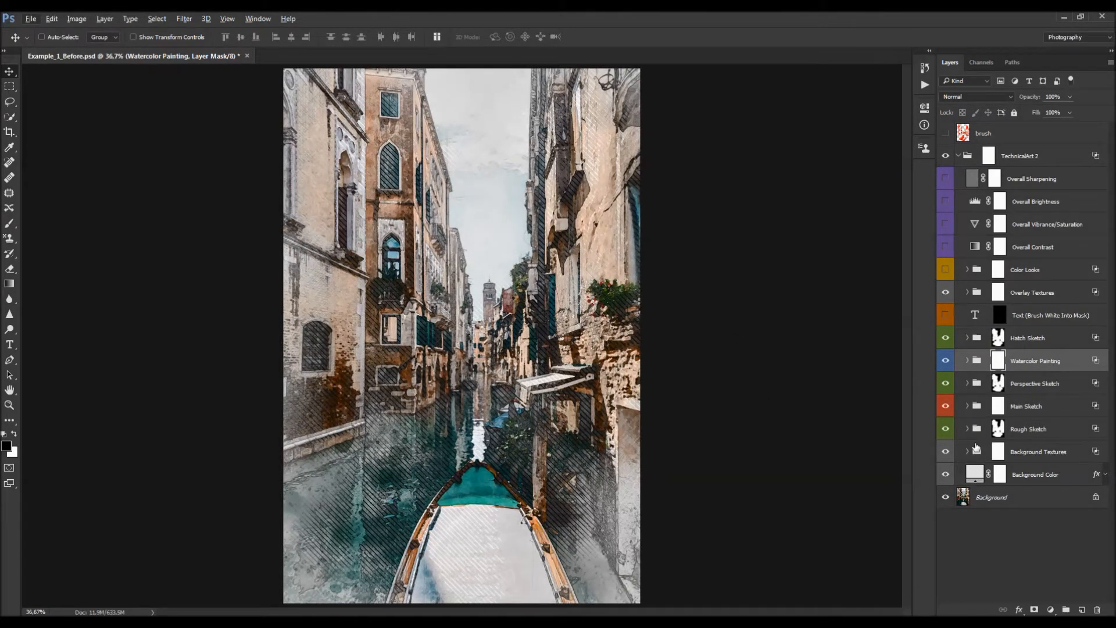
Step: Expand the Background Textures group, compare the image with and without Rough Sketch, and lower the Rough Sketch group's opacity
left_click(967, 451)
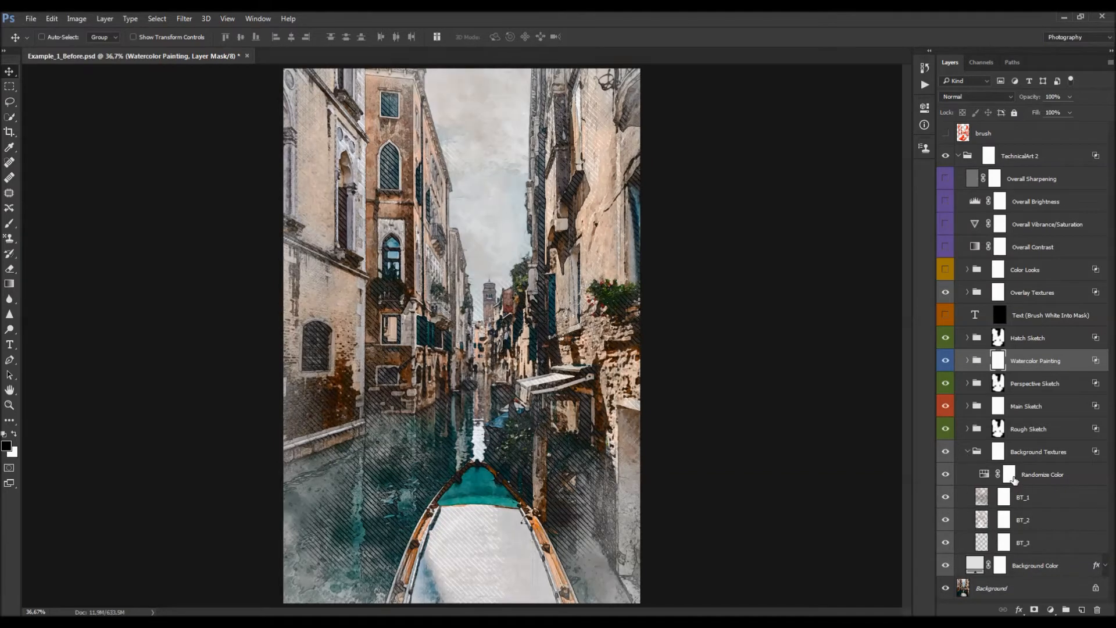
scroll(553, 302, "down", 1)
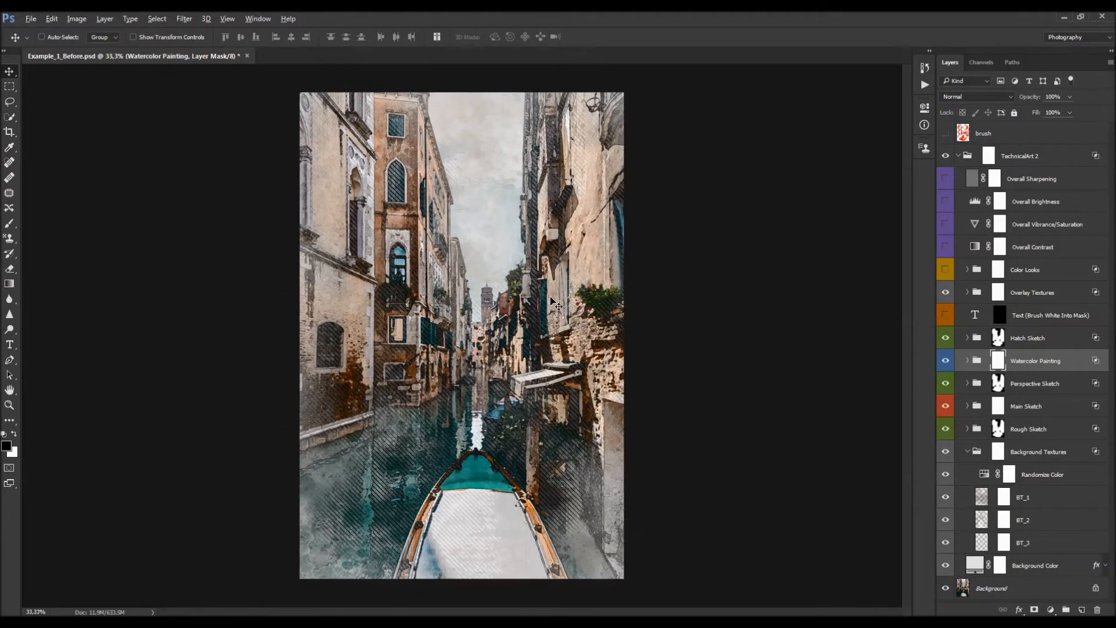
left_click(1042, 433)
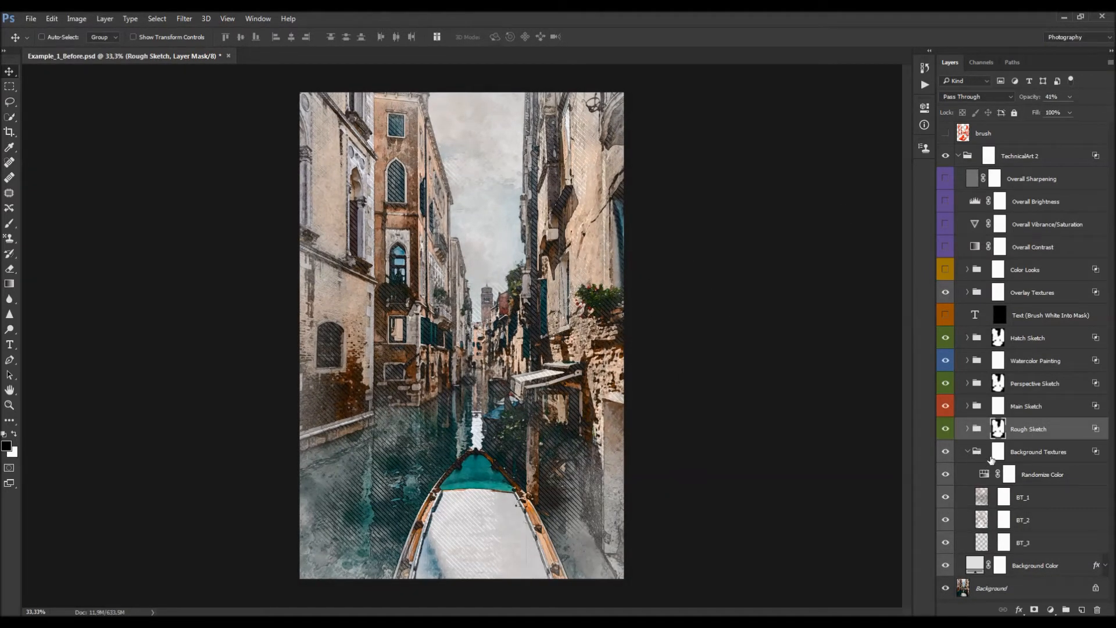
left_click(951, 431)
left_click(951, 432)
left_click(946, 430)
left_click_drag(1038, 98, 1026, 99)
Step: Compare the image with and without the Perspective Sketch group, and leave the group hidden
left_click(946, 384)
left_click(997, 384)
left_click(946, 385)
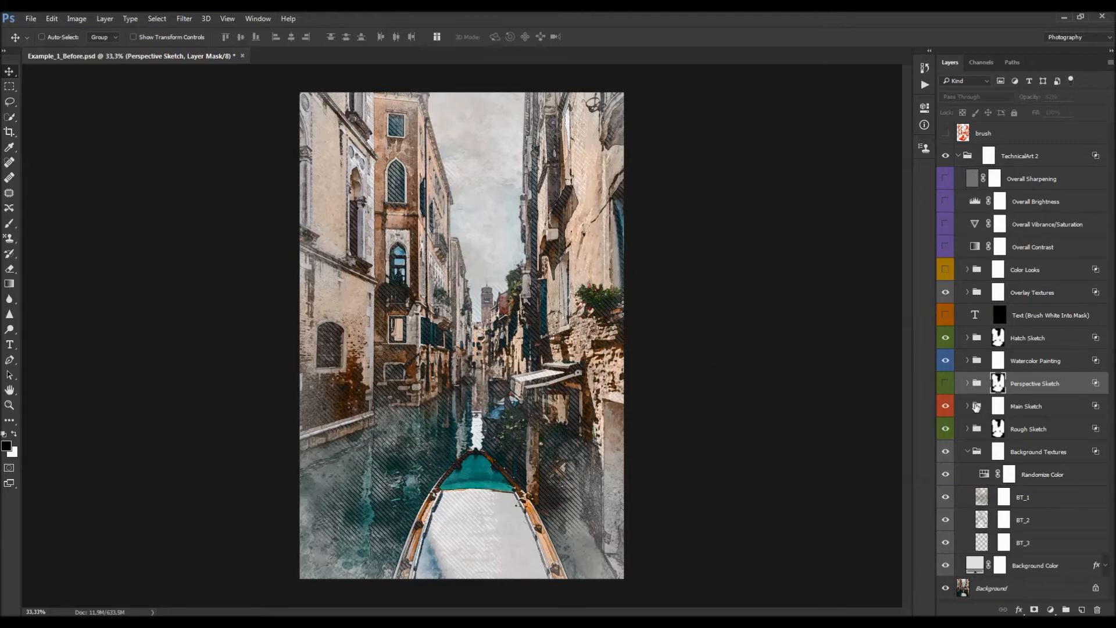
Step: Expand the Main Sketch group and hide its layers MS_1 through MS_6
left_click(968, 406)
scroll(1031, 439, "down", 2)
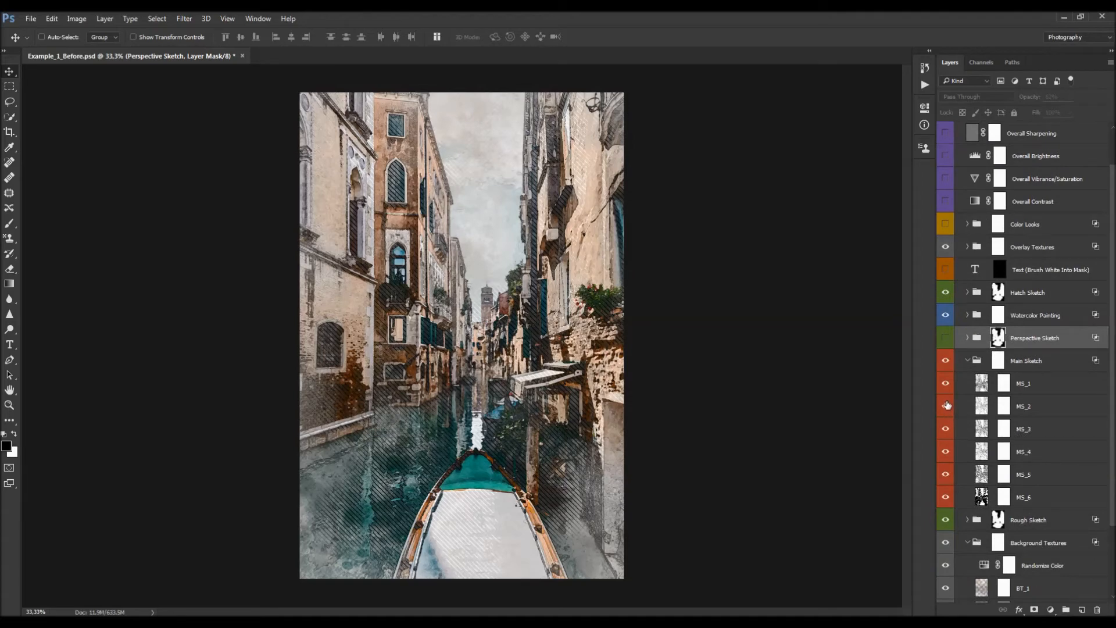
left_click(1035, 316)
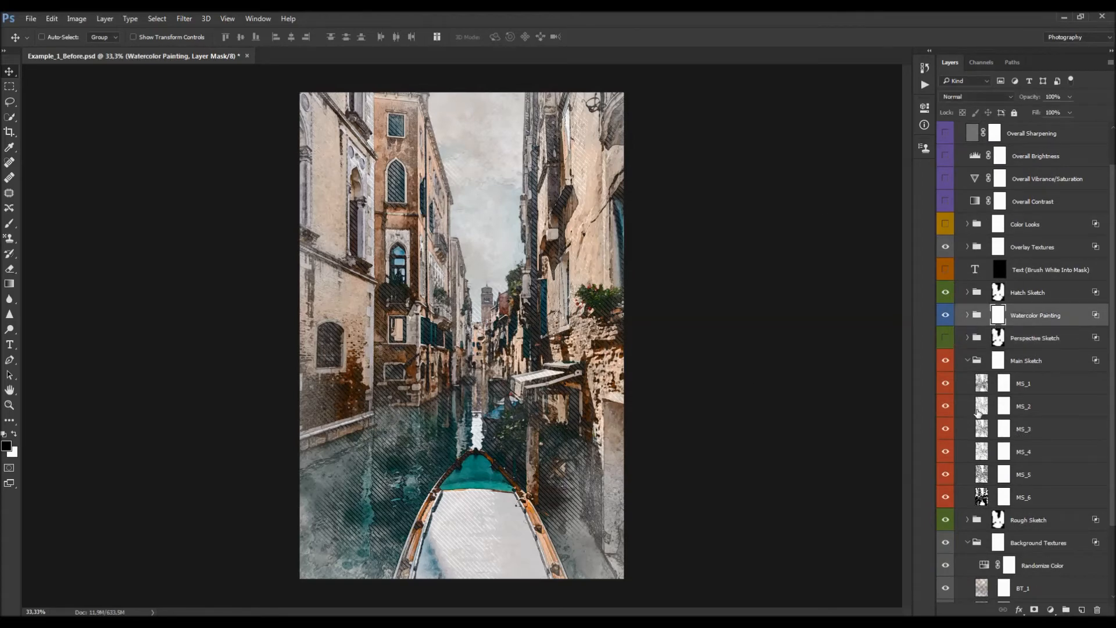
left_click(1027, 385)
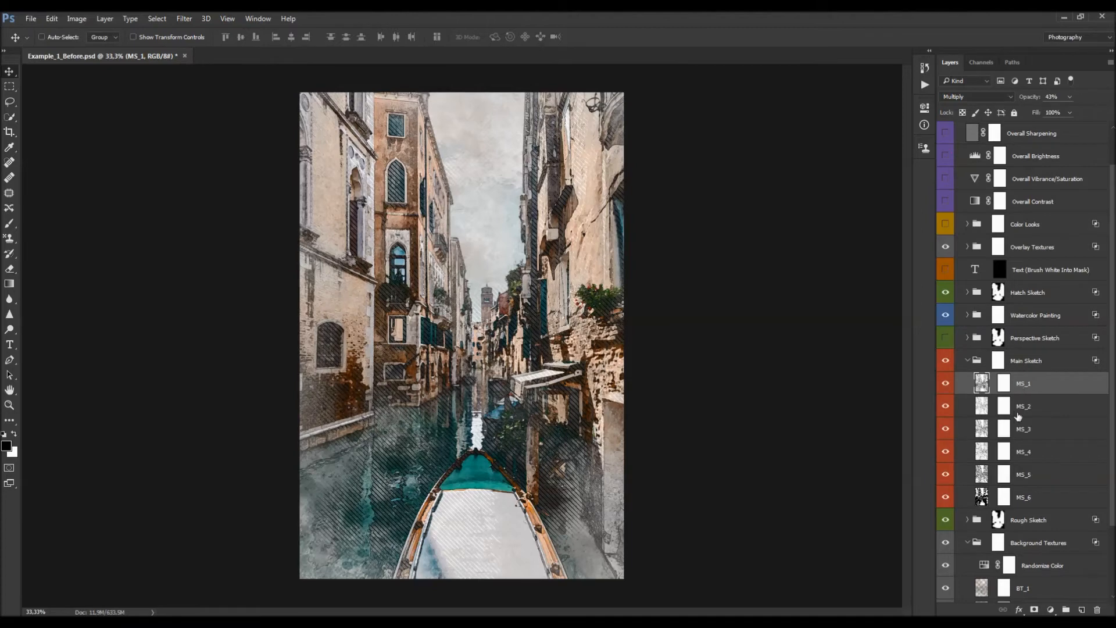
left_click(1027, 458)
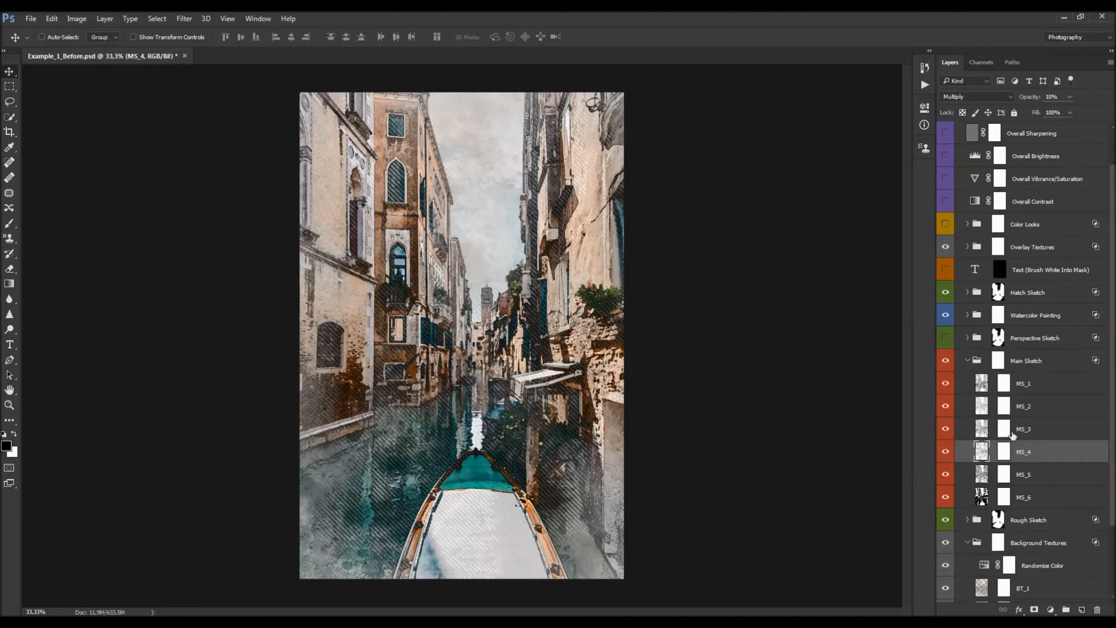
left_click_drag(953, 389, 947, 499)
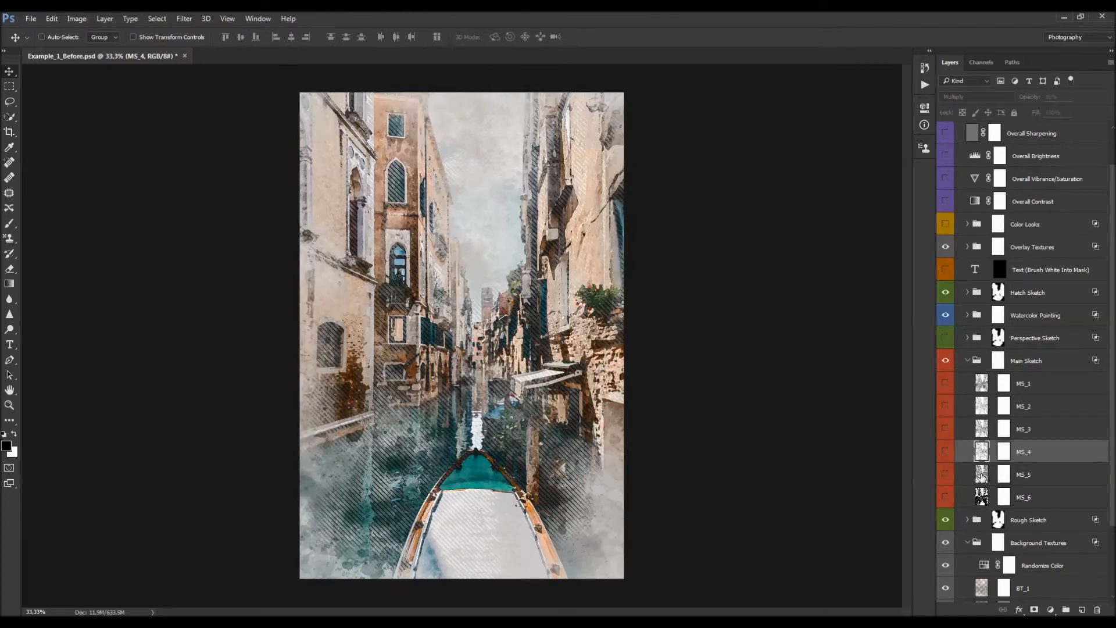
Step: Show only the MS_1 layer in the Main Sketch group, reduce its opacity to 33%, and compare the group on and off
left_click(945, 383)
left_click(1054, 386)
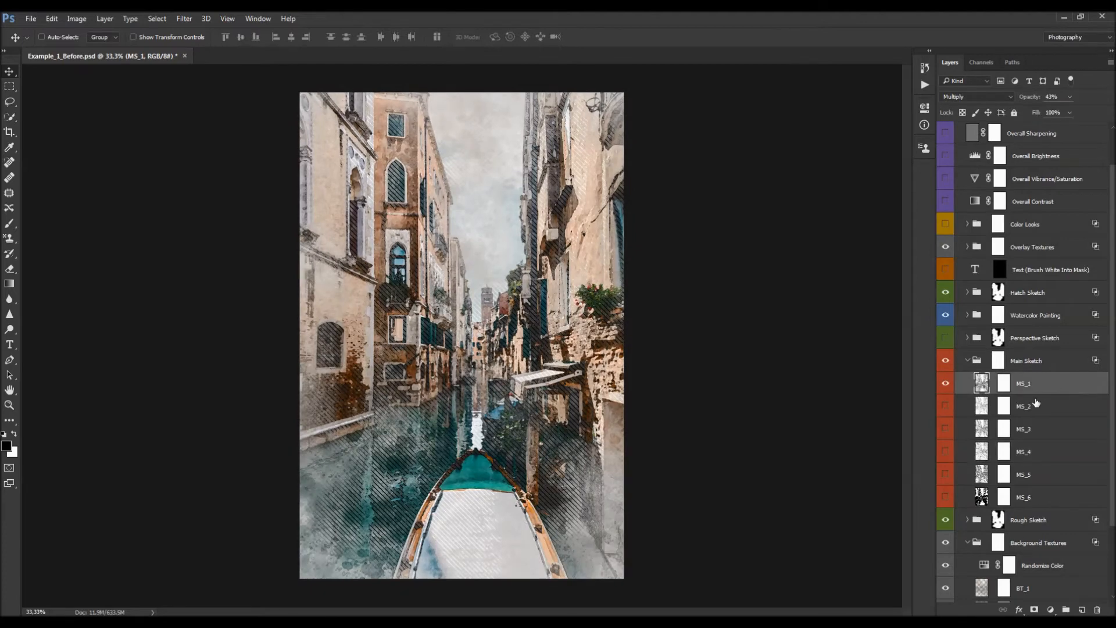
left_click_drag(1033, 97, 1029, 98)
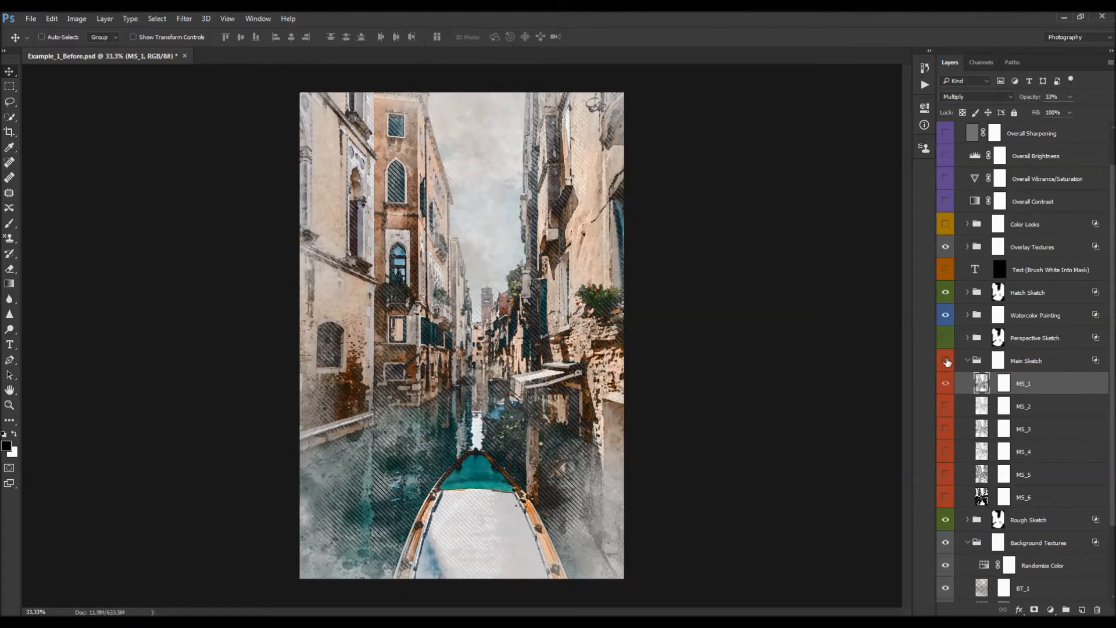
left_click(945, 361)
Step: Show the MS_4 layer at 20% opacity, compare its effect, and collapse the Main Sketch group
left_click(1026, 453)
left_click(946, 452)
left_click_drag(1033, 100, 1038, 102)
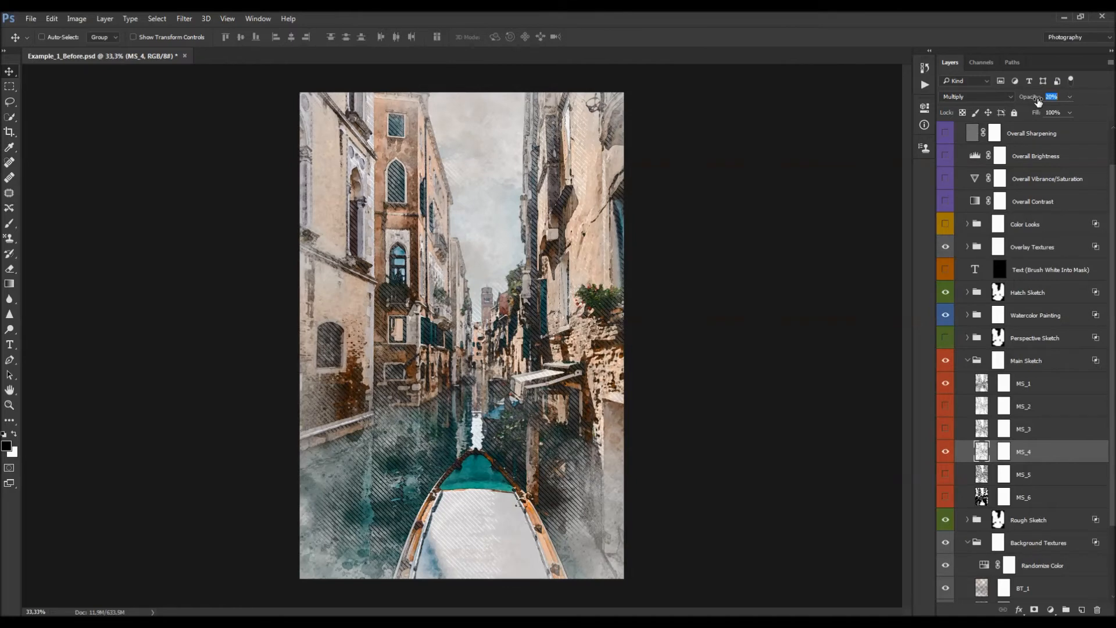
left_click(945, 453)
left_click(945, 452)
left_click(968, 361)
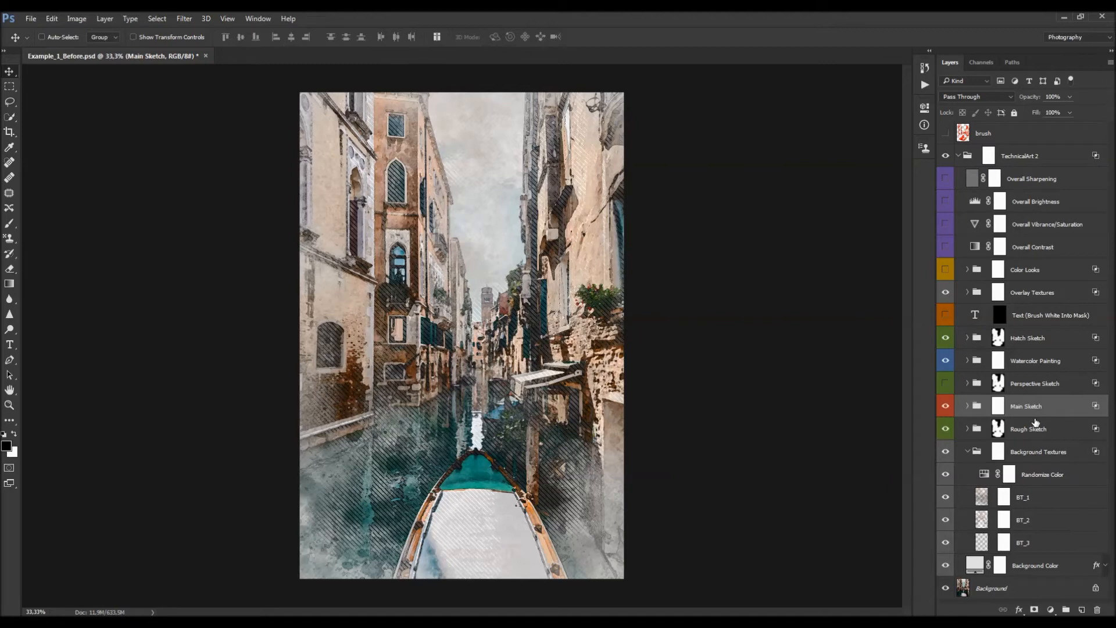
Step: Toggle the BT_1 and BT_2 background textures to compare their effect on the image
left_click(1041, 519)
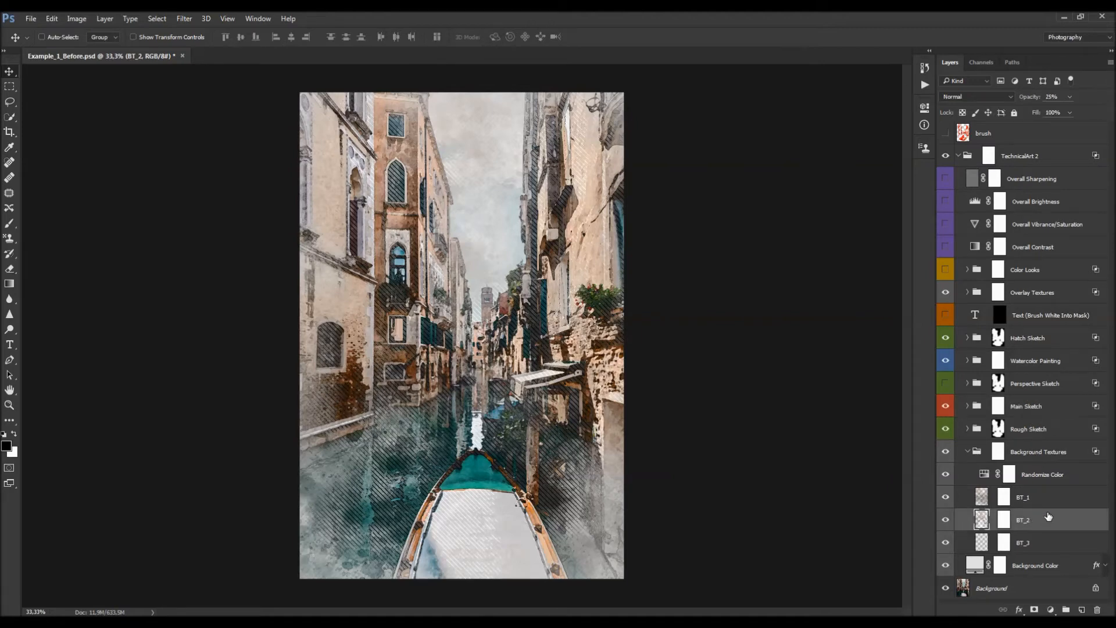
left_click(945, 497)
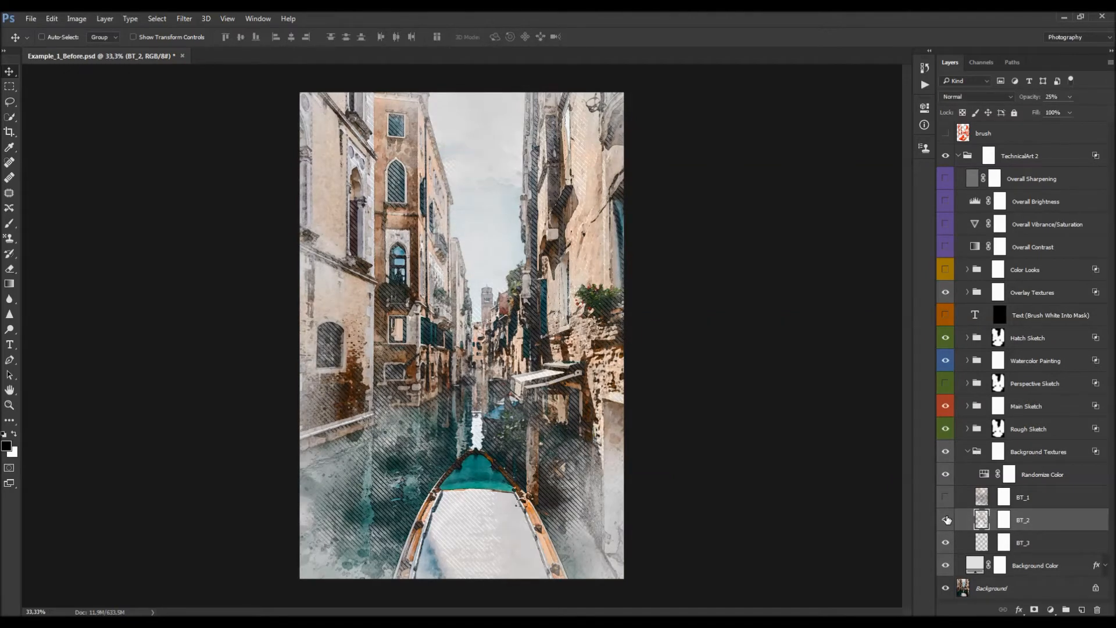
left_click(945, 498)
left_click(944, 502)
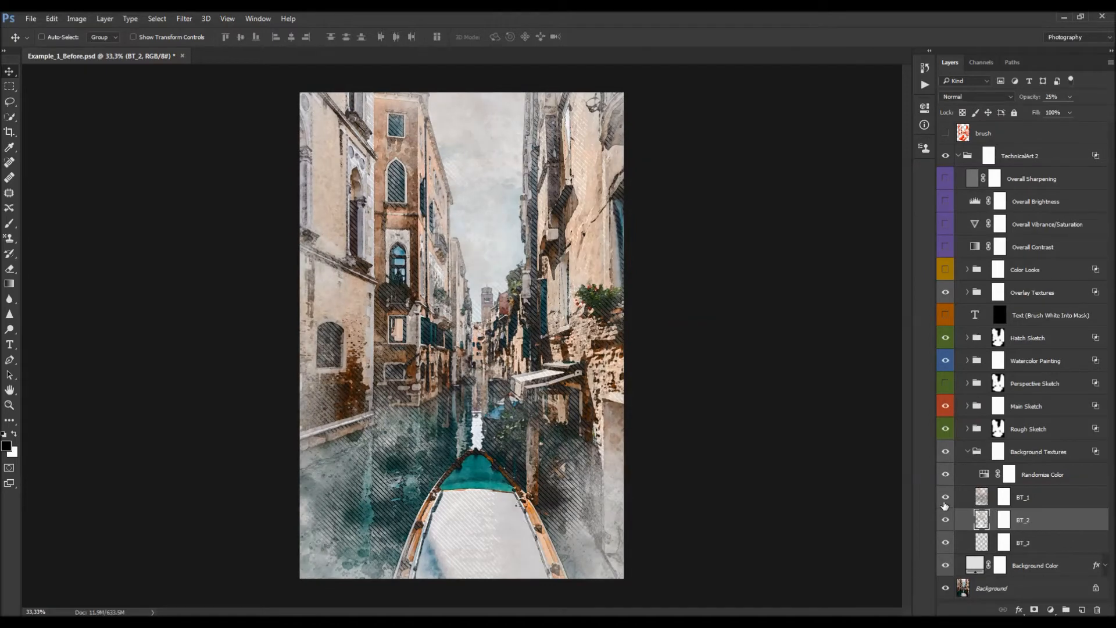
left_click(944, 518)
left_click(944, 518)
left_click(944, 519)
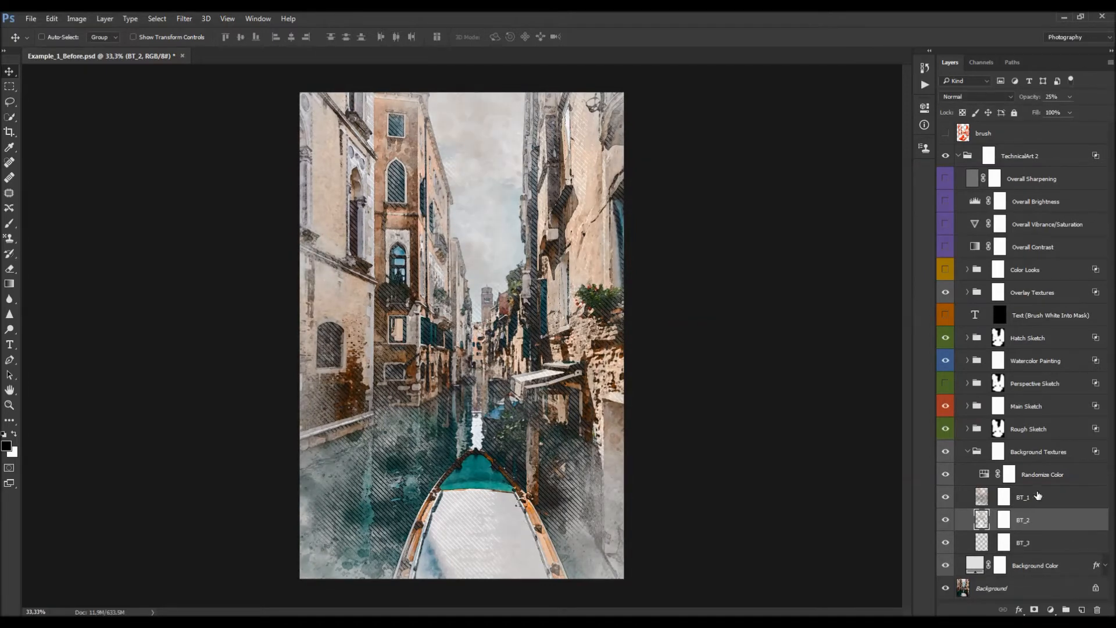
Step: Raise the saturation of the Background Textures group's Randomize Color adjustment, vary its hue, and compare the group on and off
double_click(984, 474)
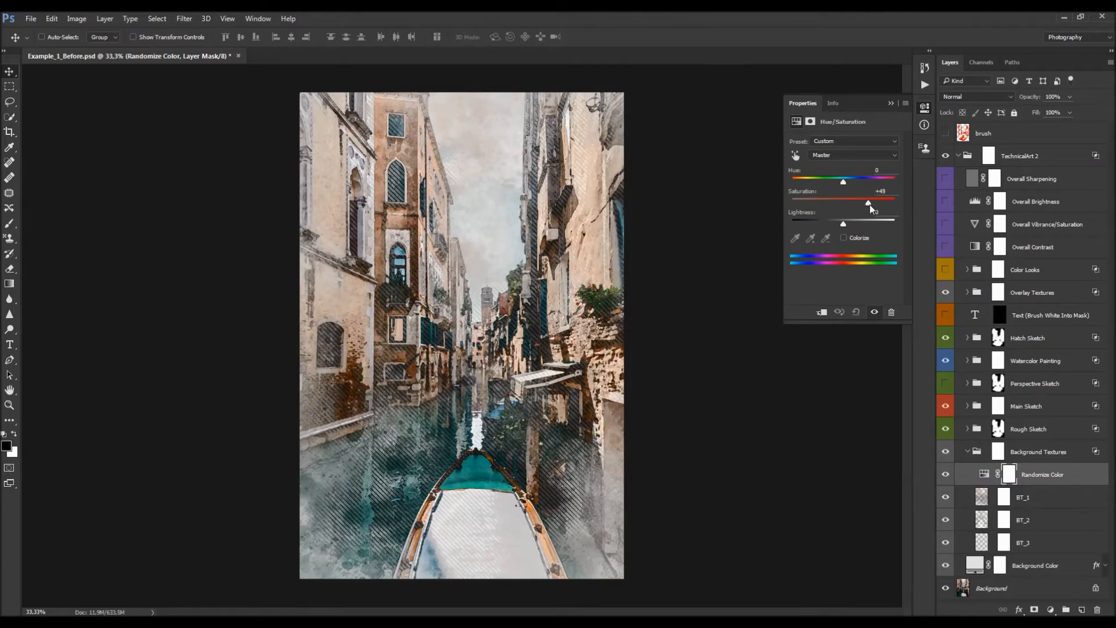
left_click_drag(875, 204, 877, 204)
mouse_move(824, 181)
left_mouse_down()
mouse_move(791, 184)
mouse_move(901, 186)
mouse_move(843, 186)
left_mouse_up()
left_click(891, 104)
left_click(946, 452)
left_click(945, 452)
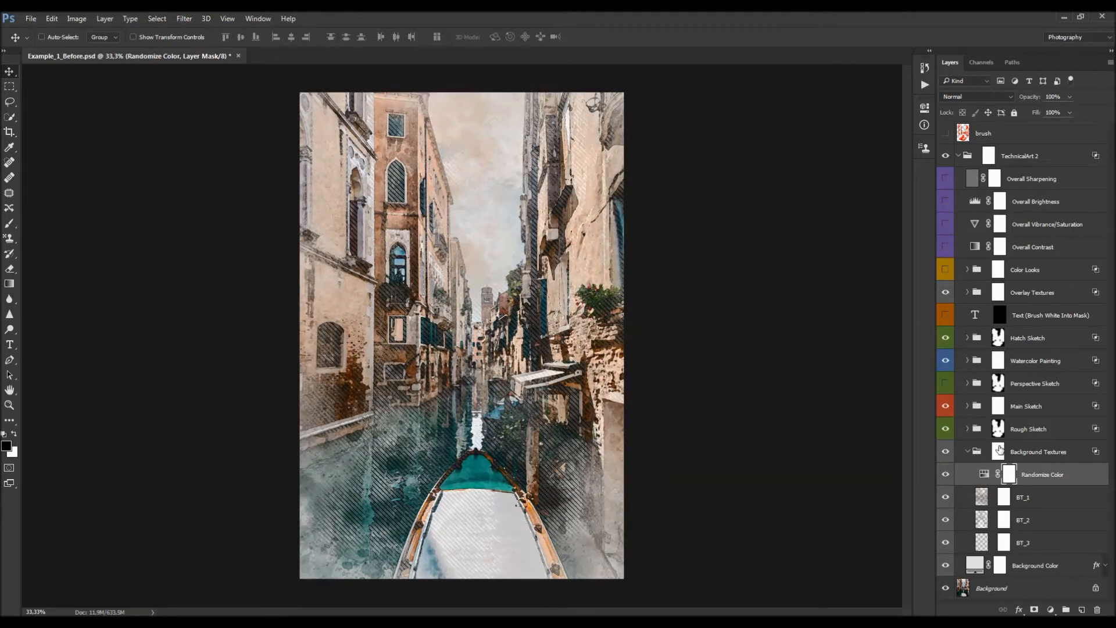
Step: Reduce the BT_2 layer's opacity to 10% and collapse the Background Textures group
left_click(1026, 526)
left_click(1030, 98)
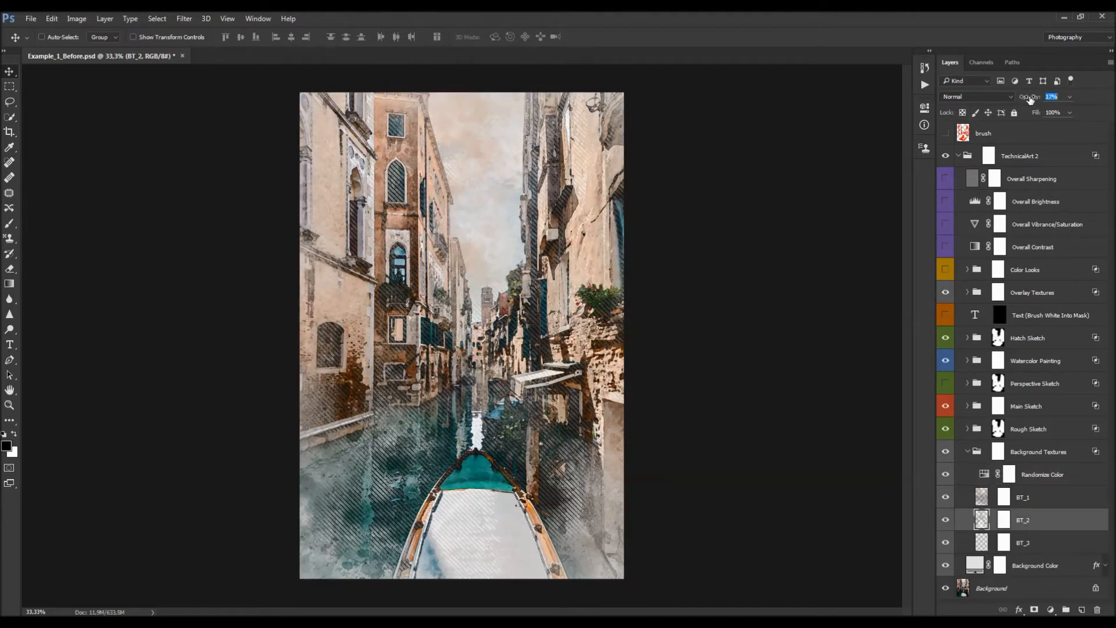
left_click_drag(1027, 100, 1025, 100)
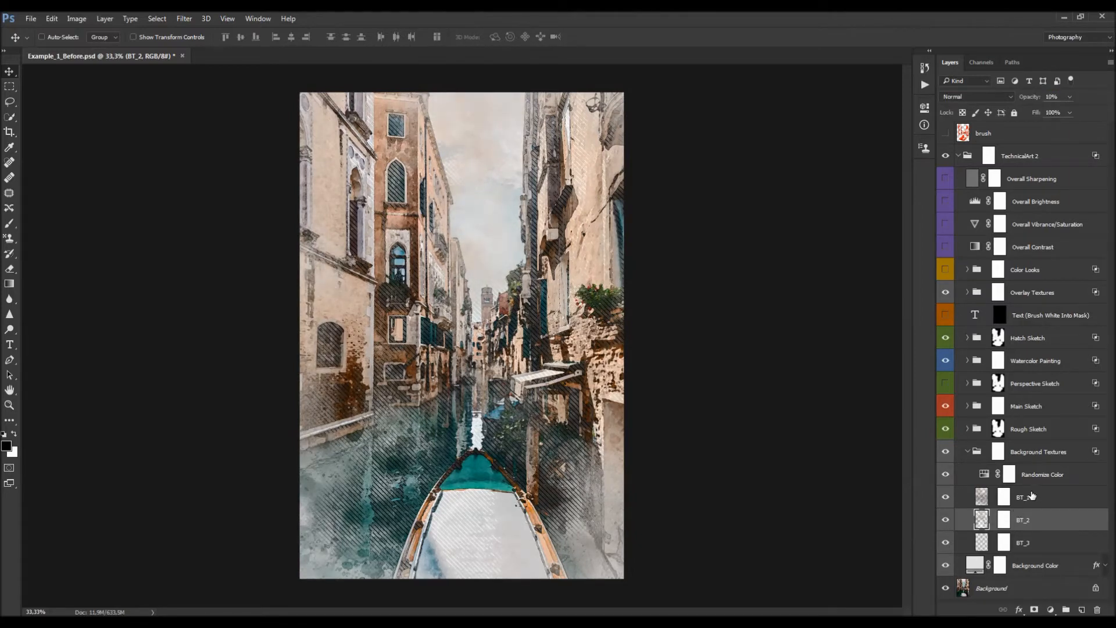
left_click(968, 452)
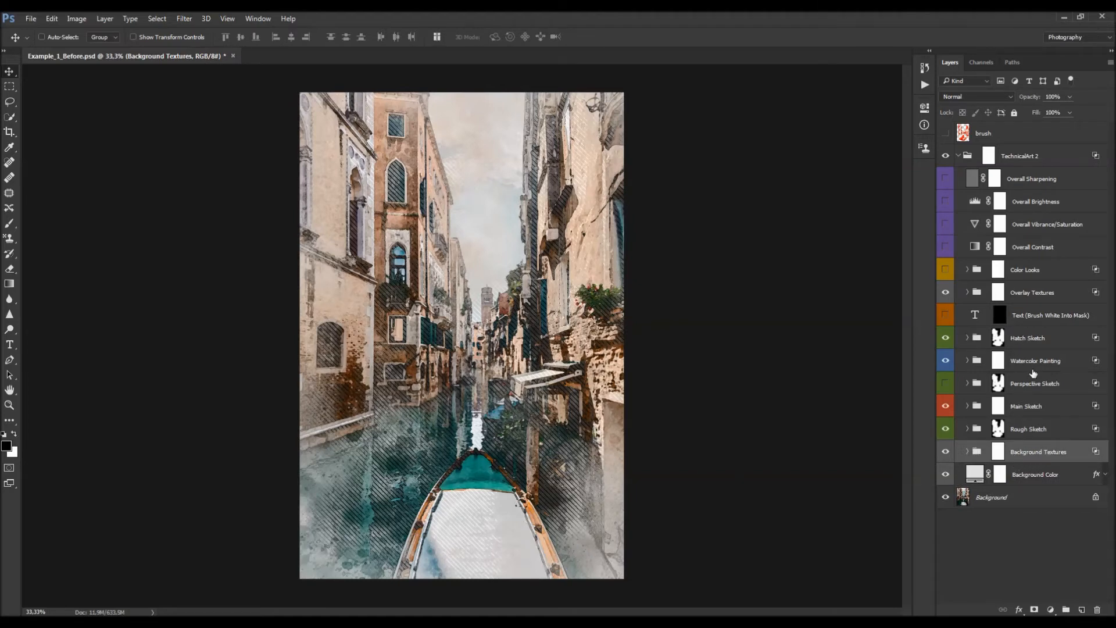
Step: Expand the Watercolor Painting group and set the WP_1 layer's opacity to 50%
left_click(997, 365)
left_click(968, 361)
scroll(1010, 384, "down", 5)
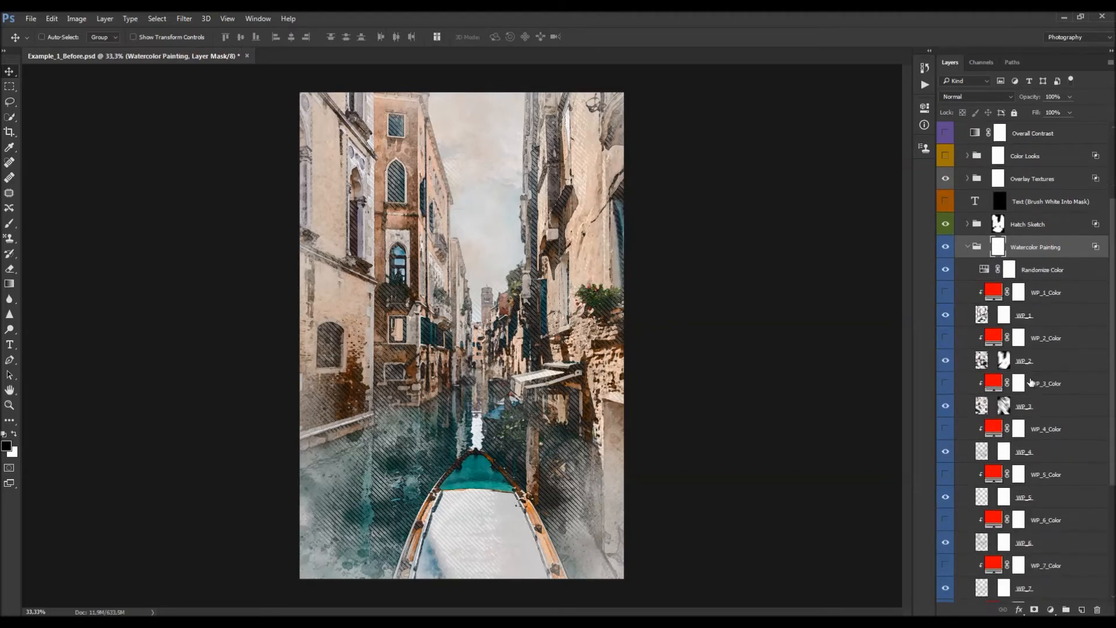
scroll(1010, 387, "up", 2)
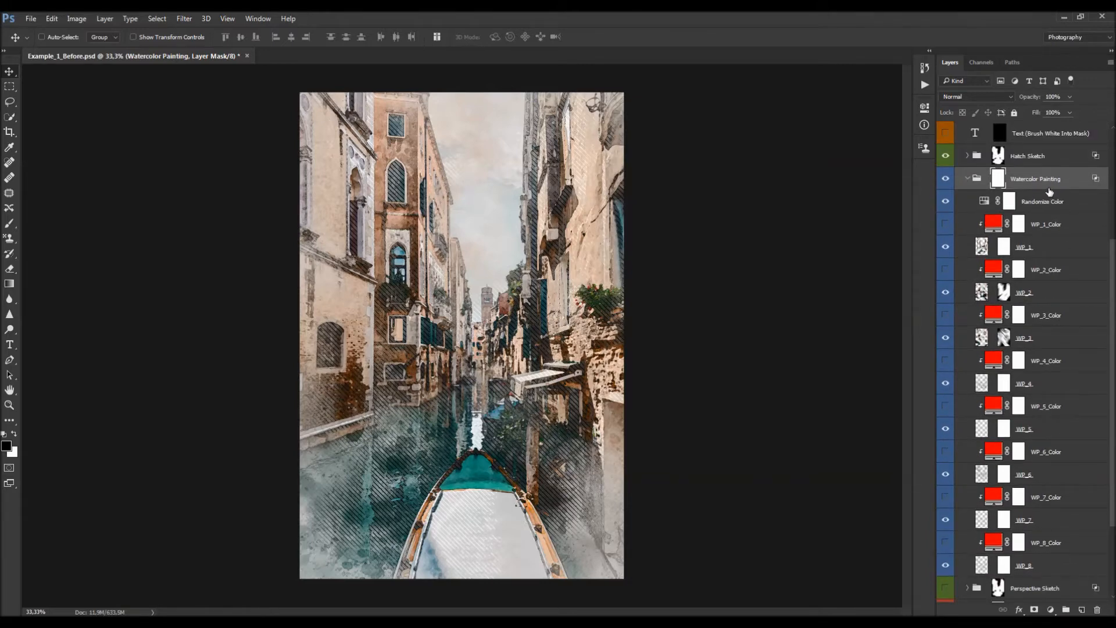
left_click(1045, 249)
key("5")
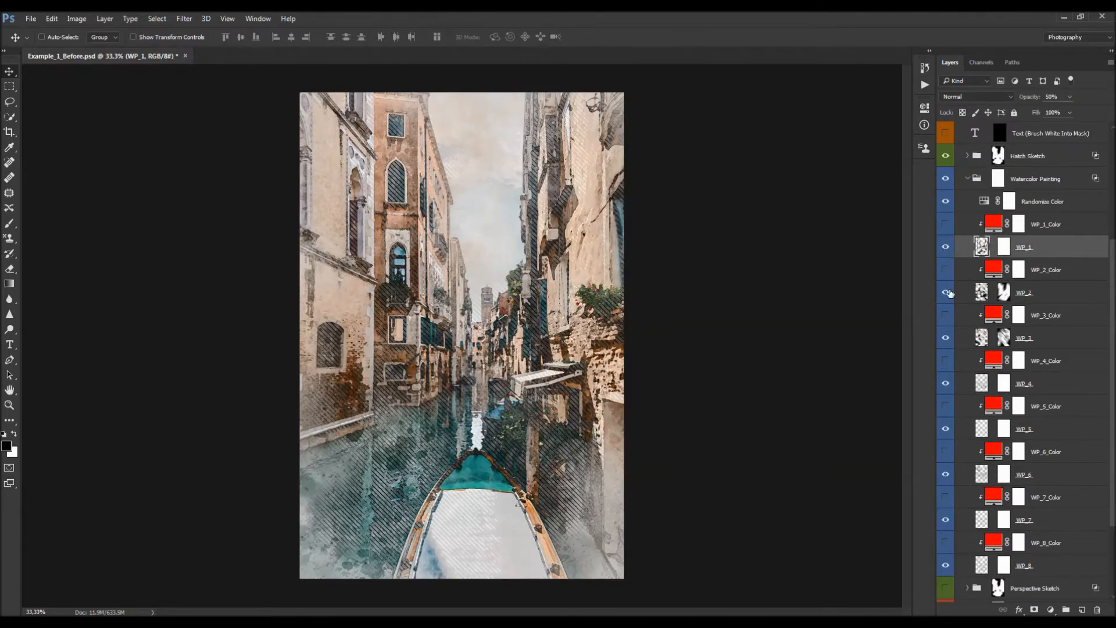
Step: Toggle individual WP layers in the Watercolor Painting group to compare their effect on the painting
left_click(946, 293)
left_click(947, 342)
left_click(946, 360)
left_click(946, 338)
scroll(947, 349, "down", 2)
left_click(947, 430)
left_click(946, 431)
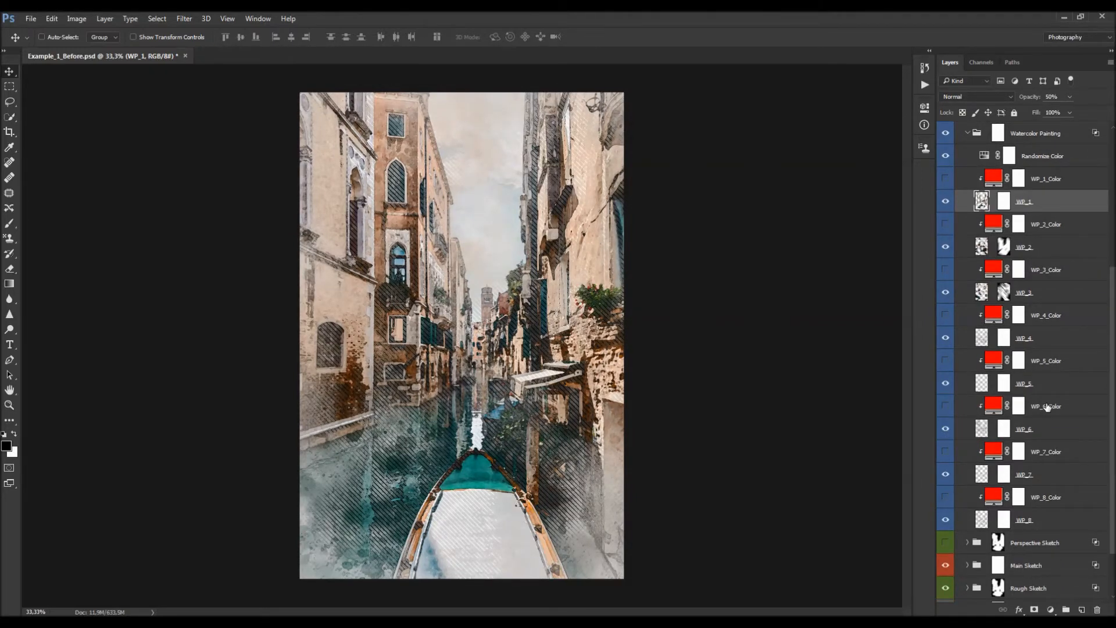
Step: Turn on and select the WP_4_Color fill layer in the Watercolor Painting group
left_click(998, 409)
scroll(988, 396, "up", 4)
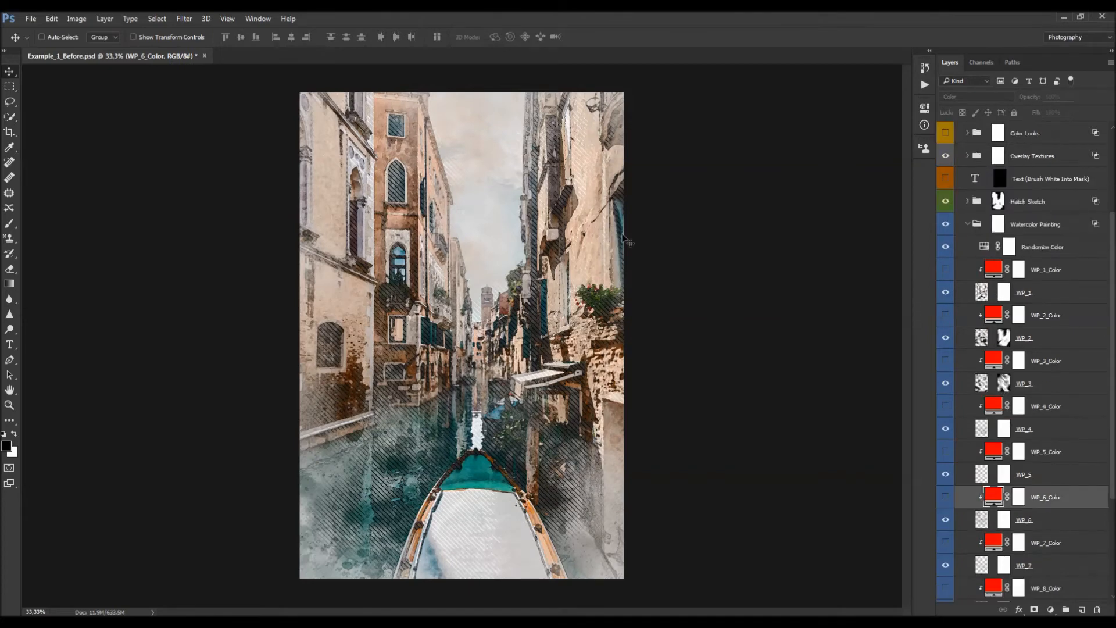
scroll(1033, 384, "down", 1)
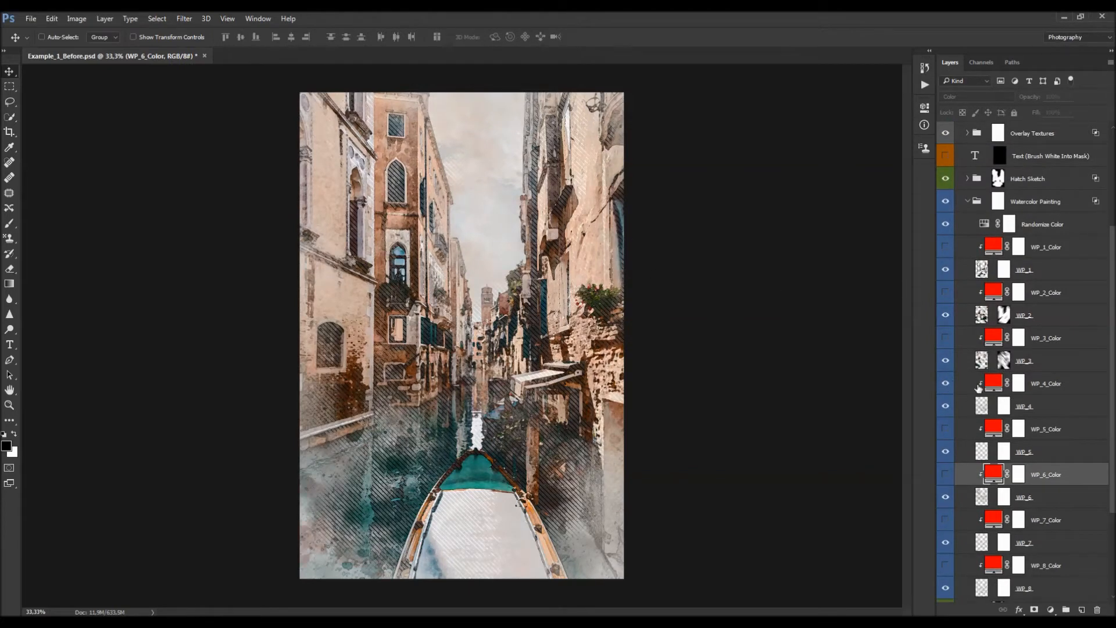
left_click(1050, 385)
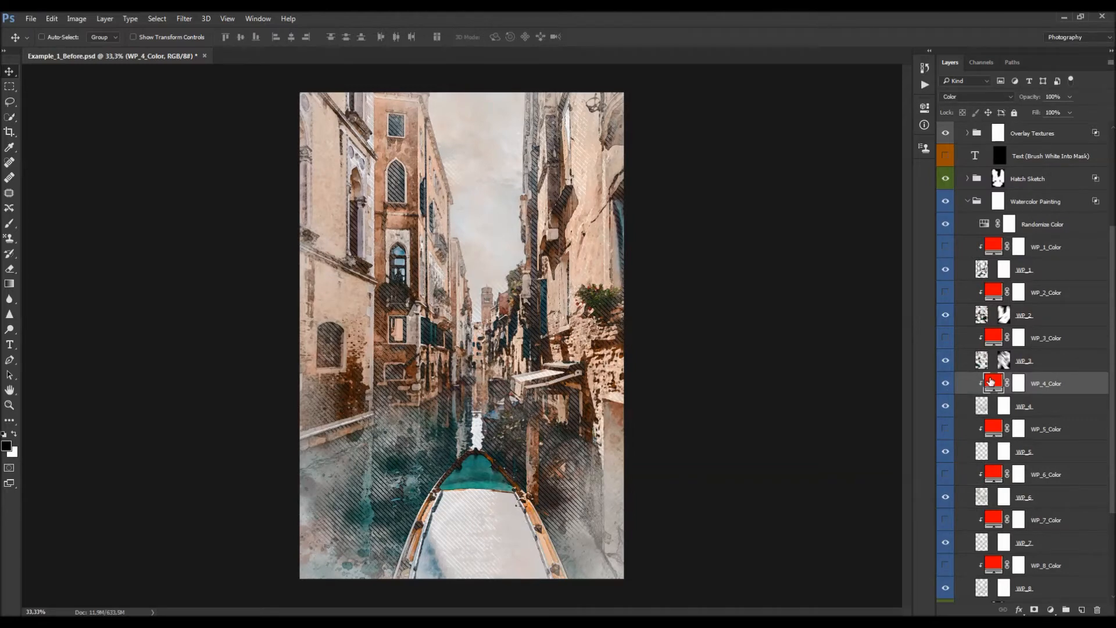
Step: Try a pink ff007e fill on the WP_4_Color layer, and cancel the color change
double_click(991, 382)
left_click_drag(600, 150, 808, 254)
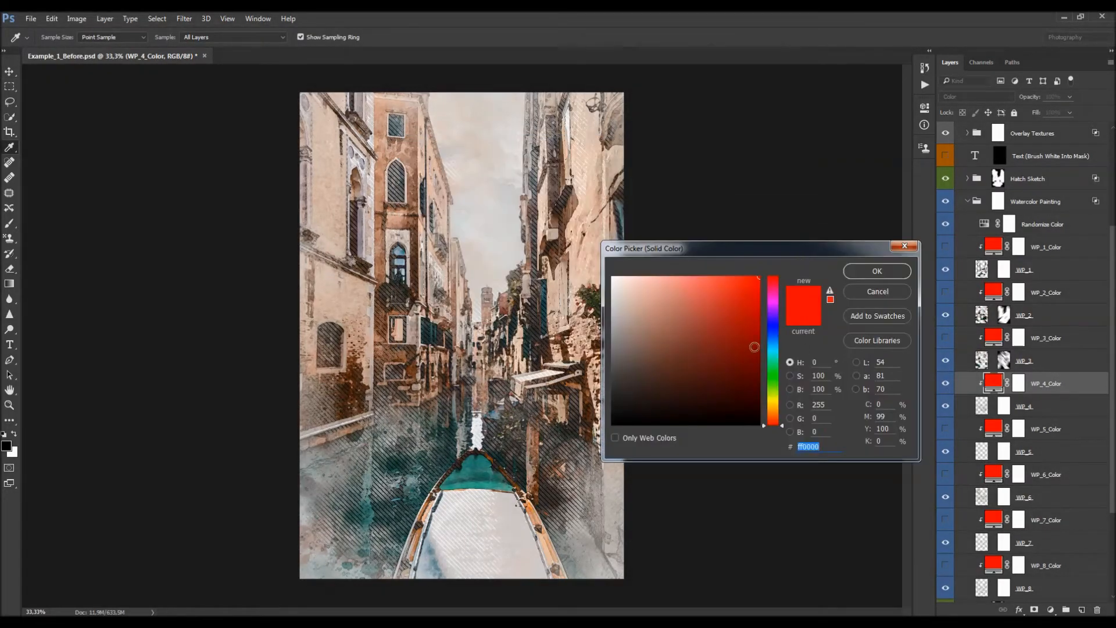
left_click_drag(773, 346, 777, 289)
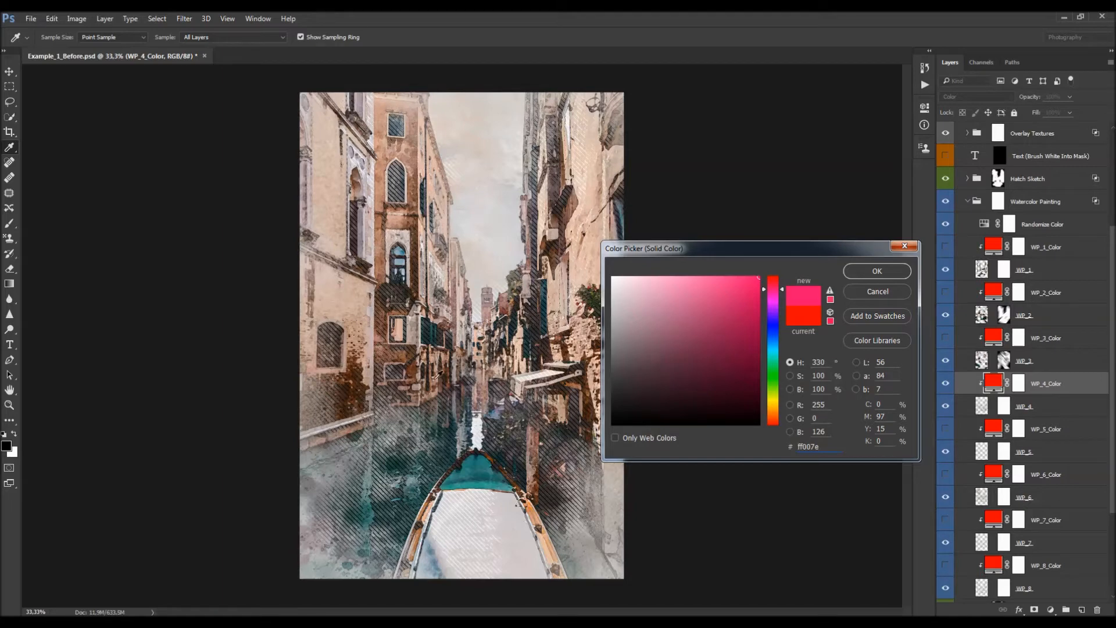
left_click(877, 292)
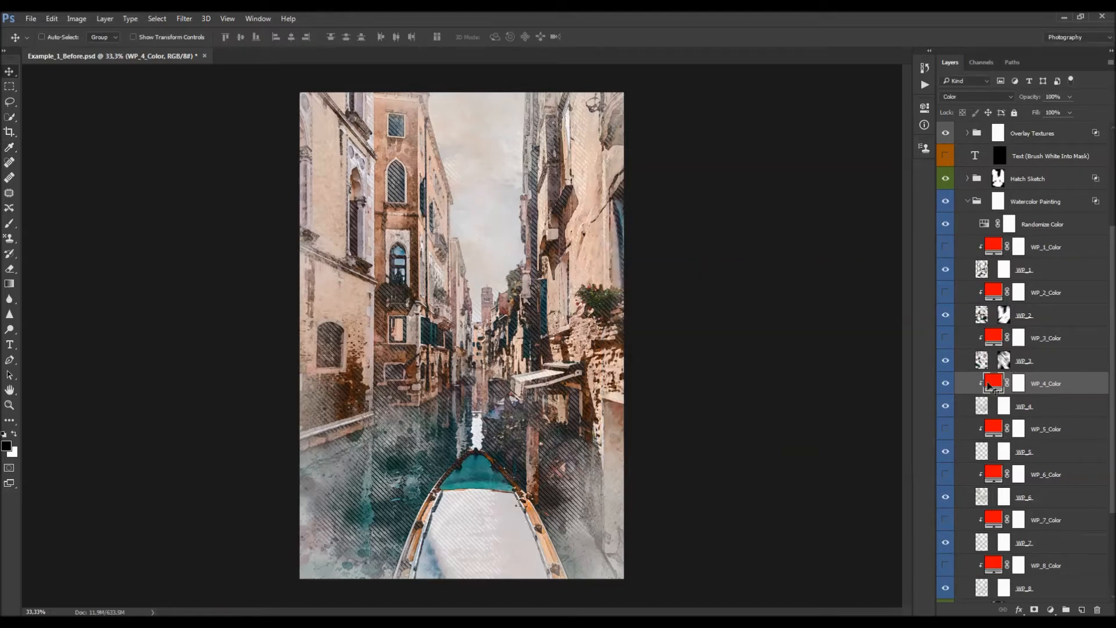
Step: Try a hue shift on the Randomize Color adjustment layer of the Watercolor Painting group, and undo it
scroll(1010, 343, "up", 3)
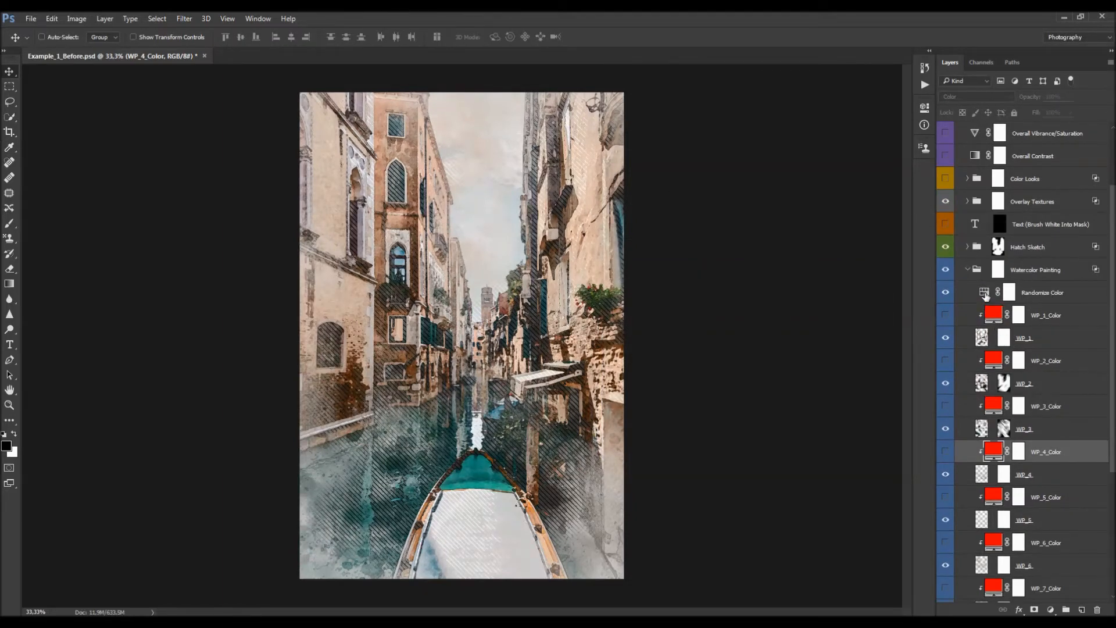
double_click(984, 292)
left_click_drag(843, 182, 891, 192)
key("ctrl+z")
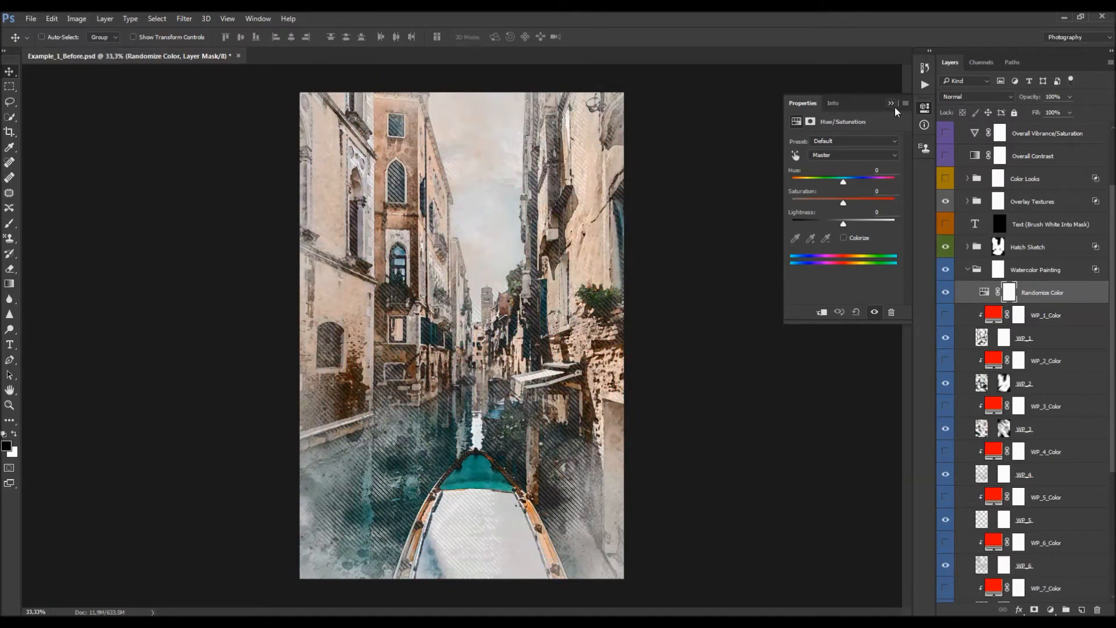
left_click(893, 103)
Step: Hide the WP_1 layer in the Watercolor Painting group
scroll(1070, 383, "down", 2)
scroll(1070, 384, "down", 1)
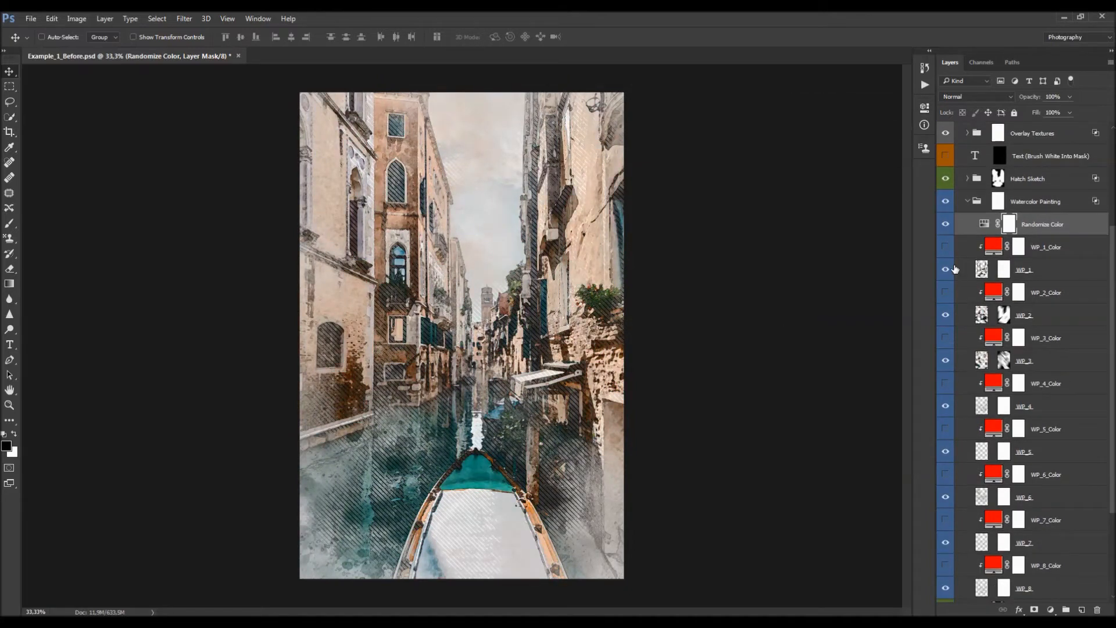
left_click(948, 271)
left_click(948, 270)
scroll(992, 437, "down", 3)
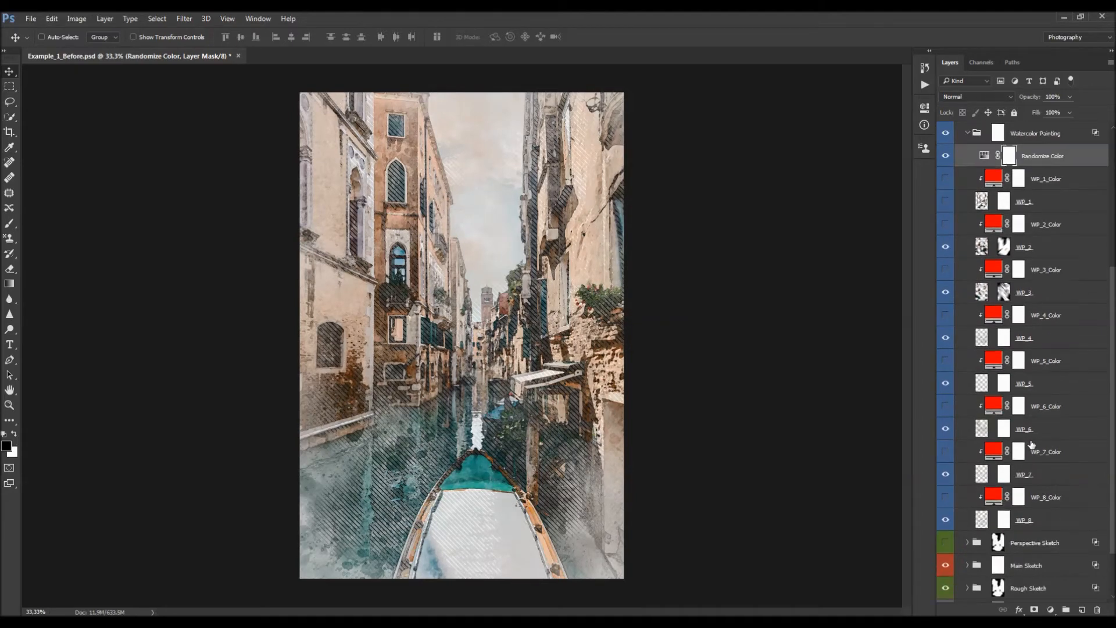
Step: Select WP_6, WP_4 and WP_3 in turn to check the painting layers' blend modes and opacities
left_click(1037, 433)
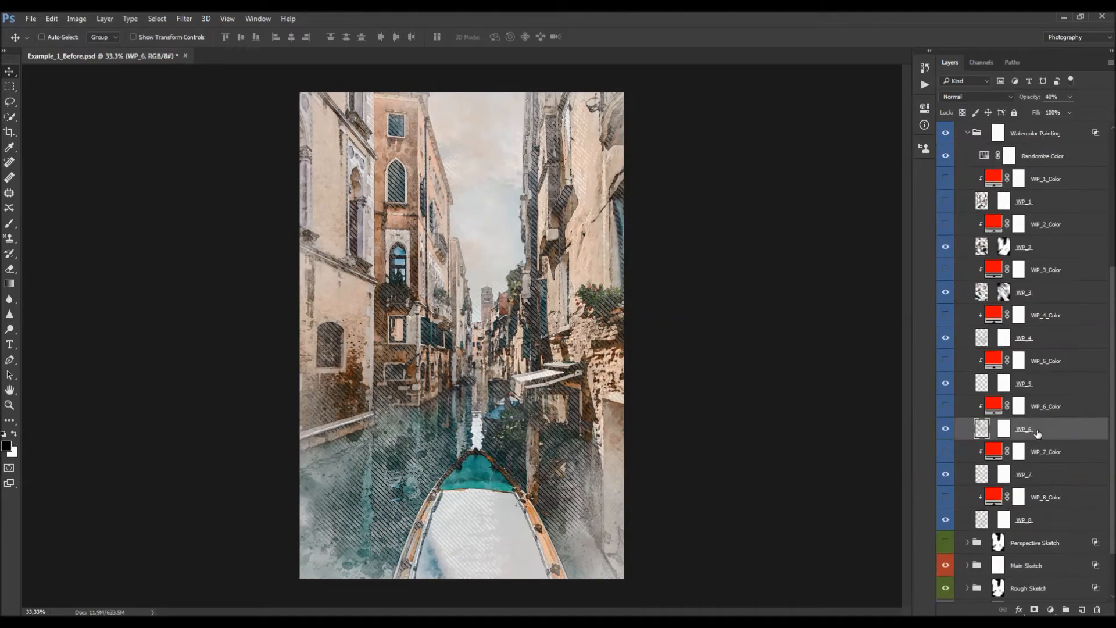
left_click(1029, 337)
left_click(1037, 273)
left_click(1040, 293)
scroll(1049, 305, "up", 1)
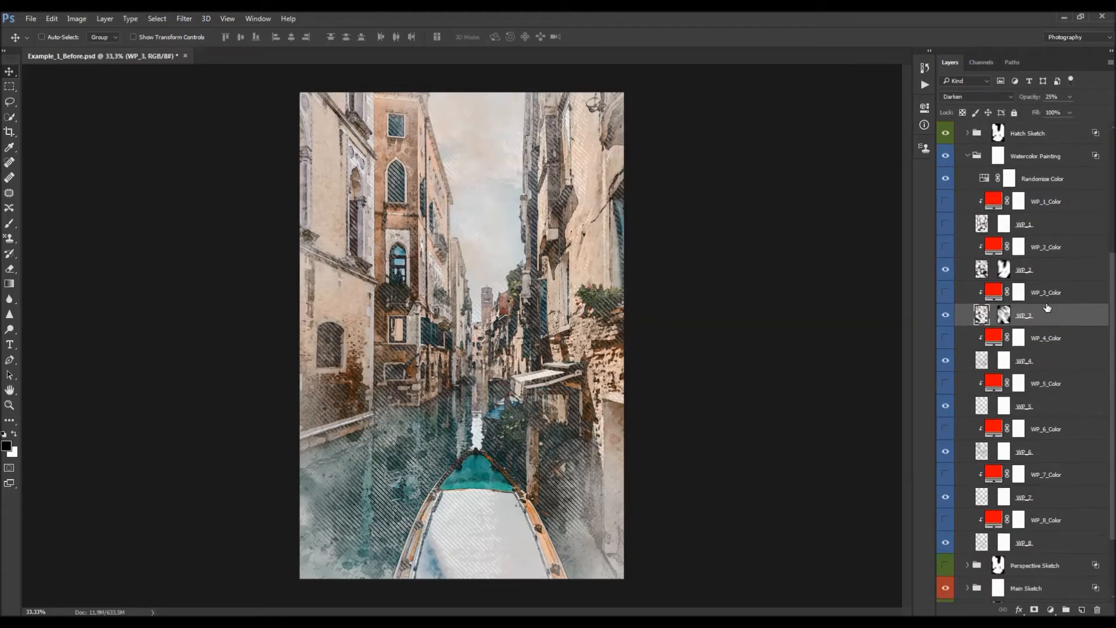
scroll(1046, 307, "up", 3)
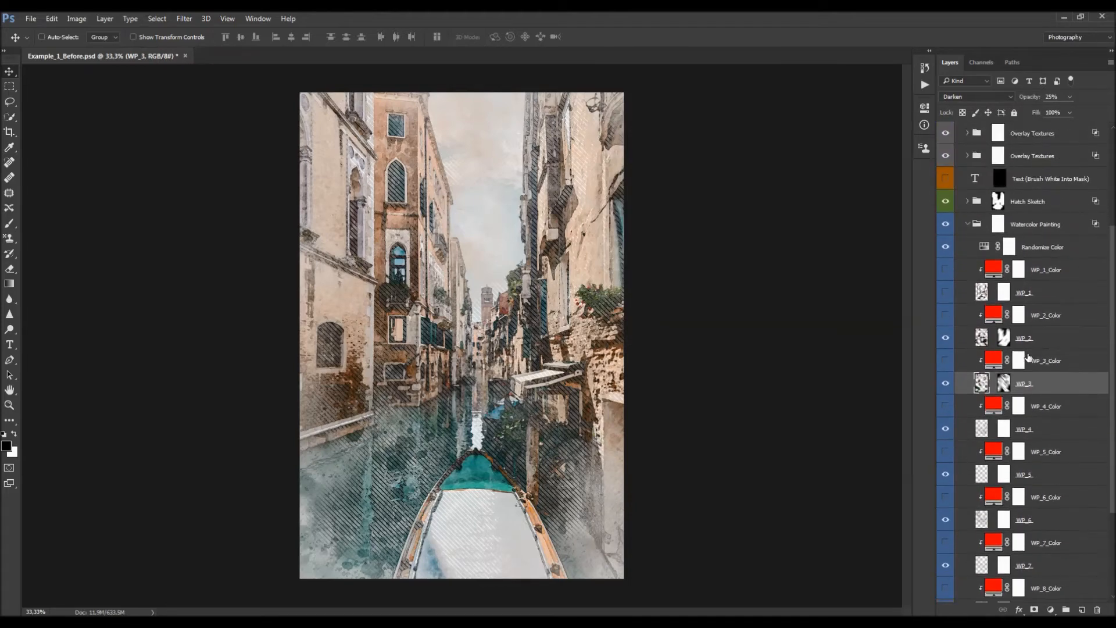
Step: Add a new layer above WP_1_Color and choose the 4416 watercolor brush from the brush presets
left_click(1062, 280)
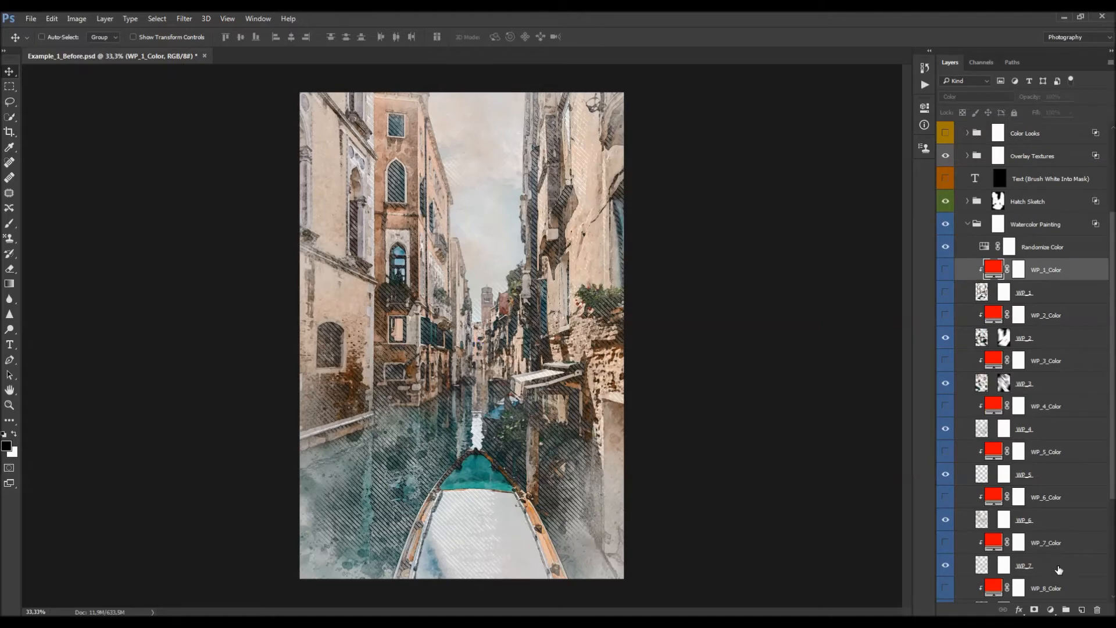
left_click(1081, 609)
key("b")
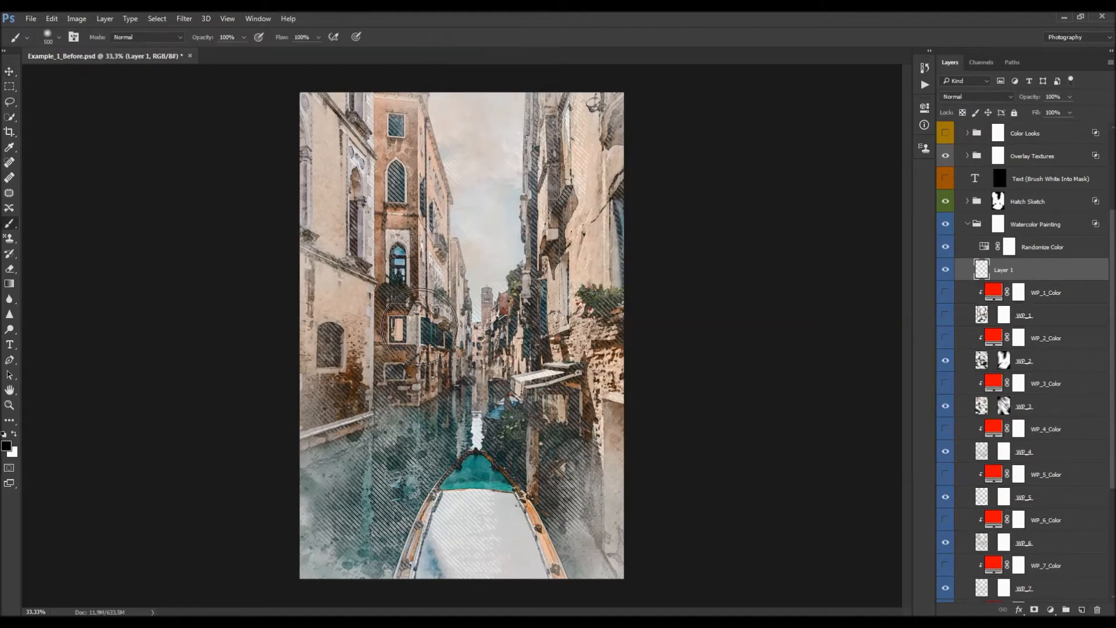
right_click(459, 269)
scroll(652, 430, "down", 2)
scroll(652, 430, "down", 5)
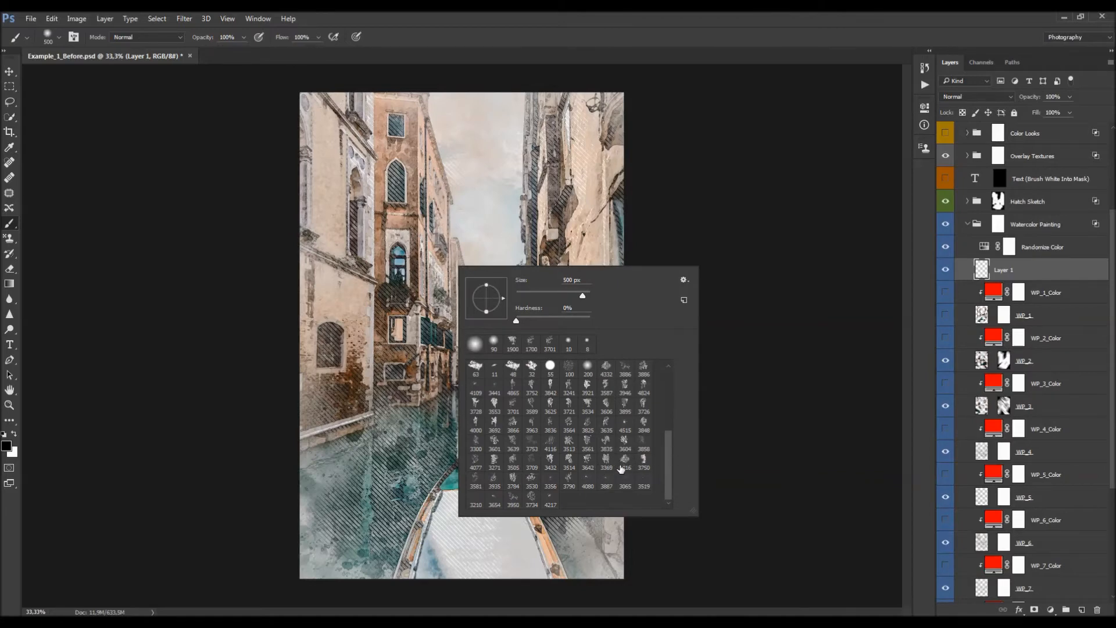
left_click(625, 462)
key("Return")
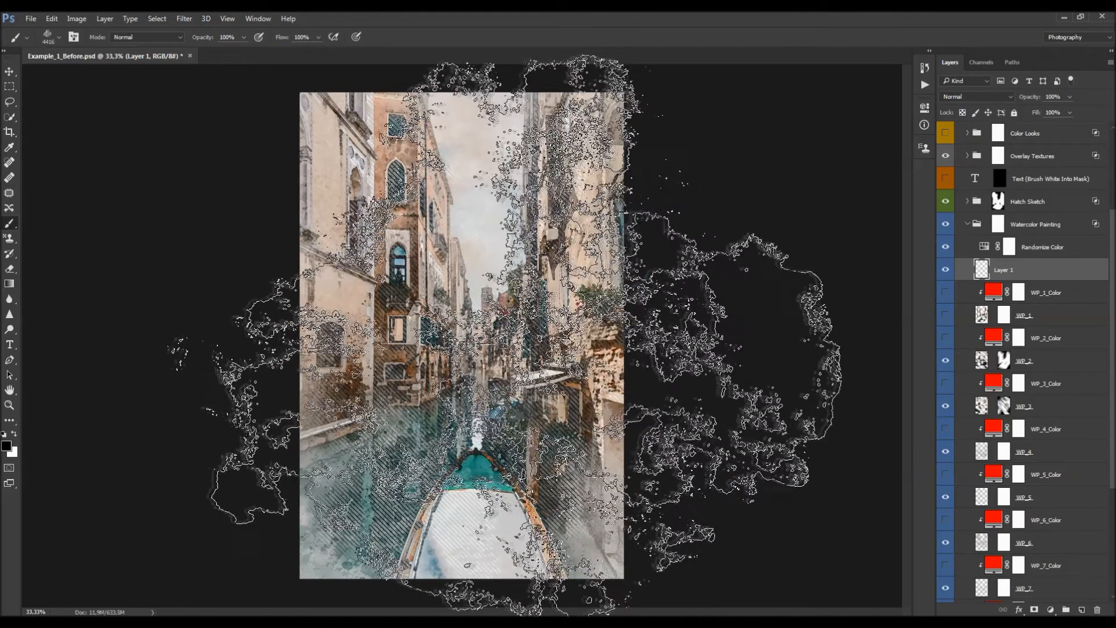
Step: Stamp the watercolor brush in white at 2100 px over the image center, and move the stamp up toward the sky
key("x")
key("bracketleft")
key("bracketleft")
key("bracketleft")
key("bracketleft")
key("bracketleft")
key("bracketleft")
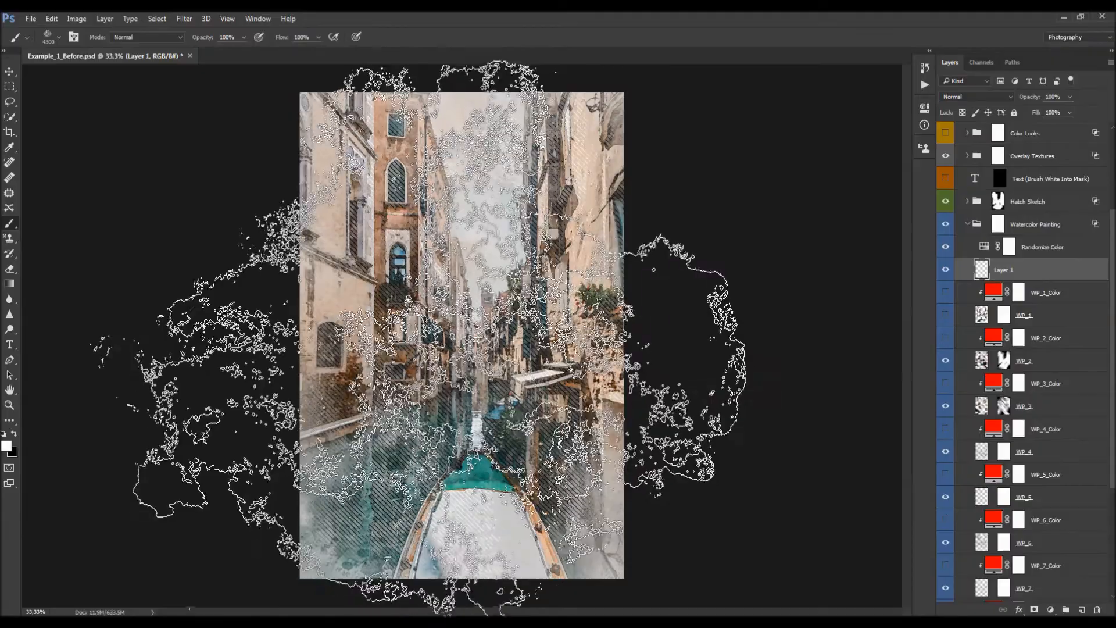
key("bracketleft")
key("bracketleft")
key("bracketleft")
key("bracketleft")
key("bracketleft")
key("bracketleft")
key("bracketleft")
key("bracketleft")
key("bracketleft")
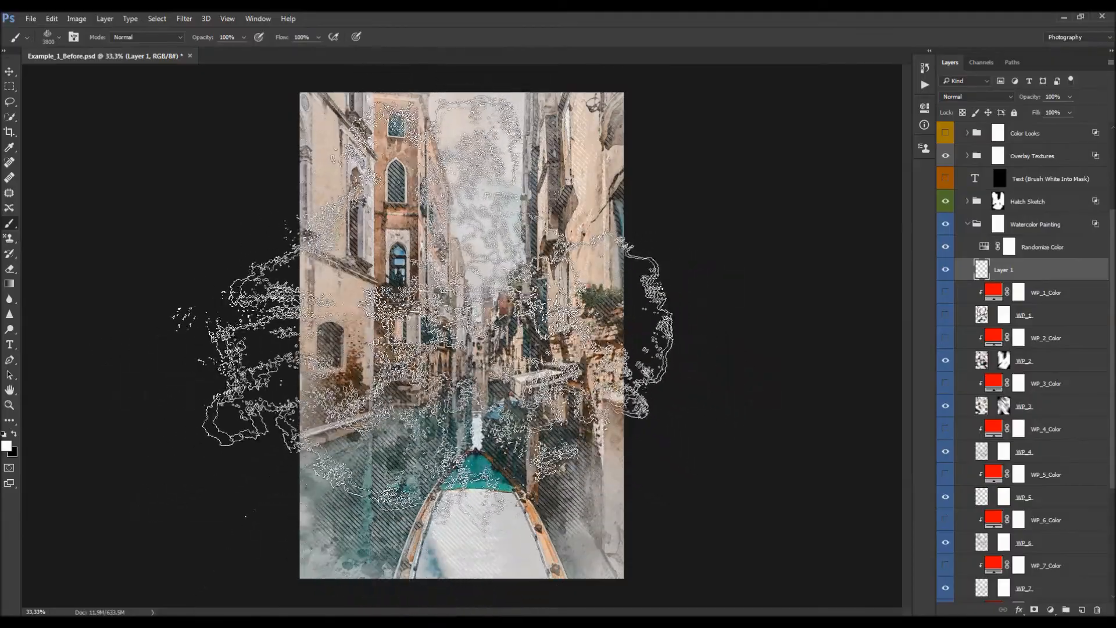
key("bracketleft")
key("bracketleft")
key("bracketleft")
key("bracketleft")
key("bracketleft")
key("bracketleft")
key("bracketleft")
key("bracketleft")
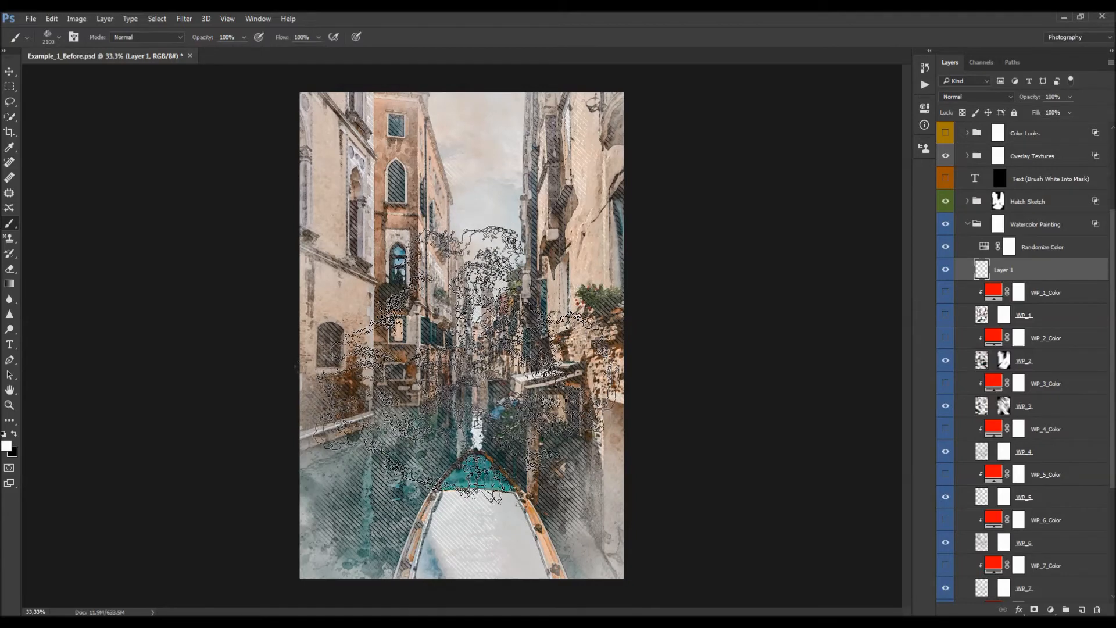
key("v")
mouse_move(502, 342)
left_mouse_down()
mouse_move(500, 231)
mouse_move(498, 265)
left_mouse_up()
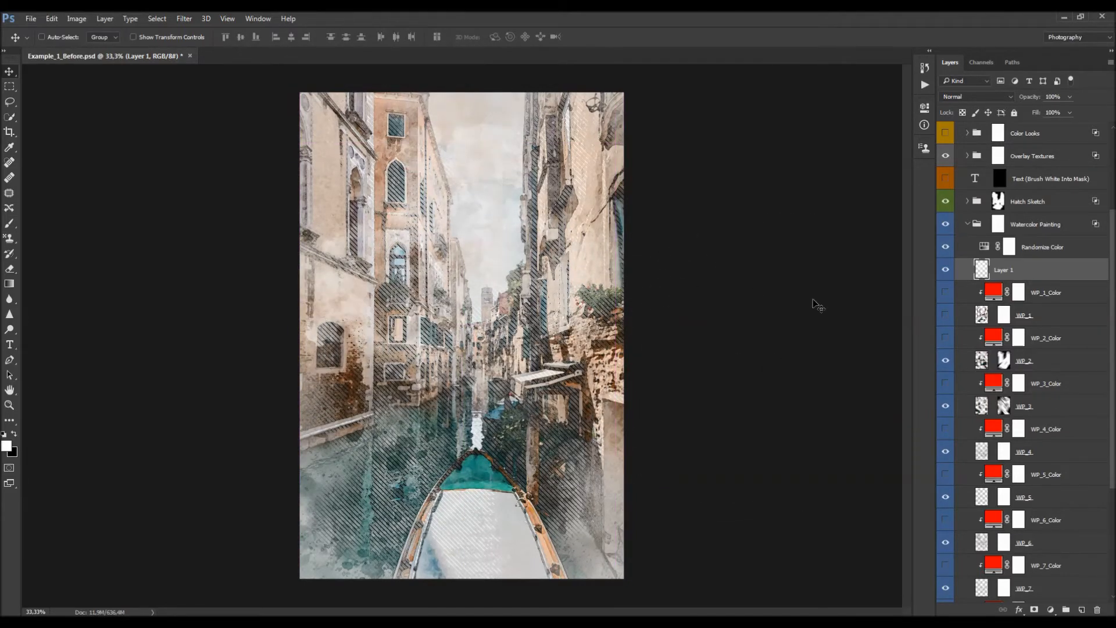
Step: Duplicate the WP_1_Color fill layer above Layer 1 and clip the copy to Layer 1
left_click(1041, 296)
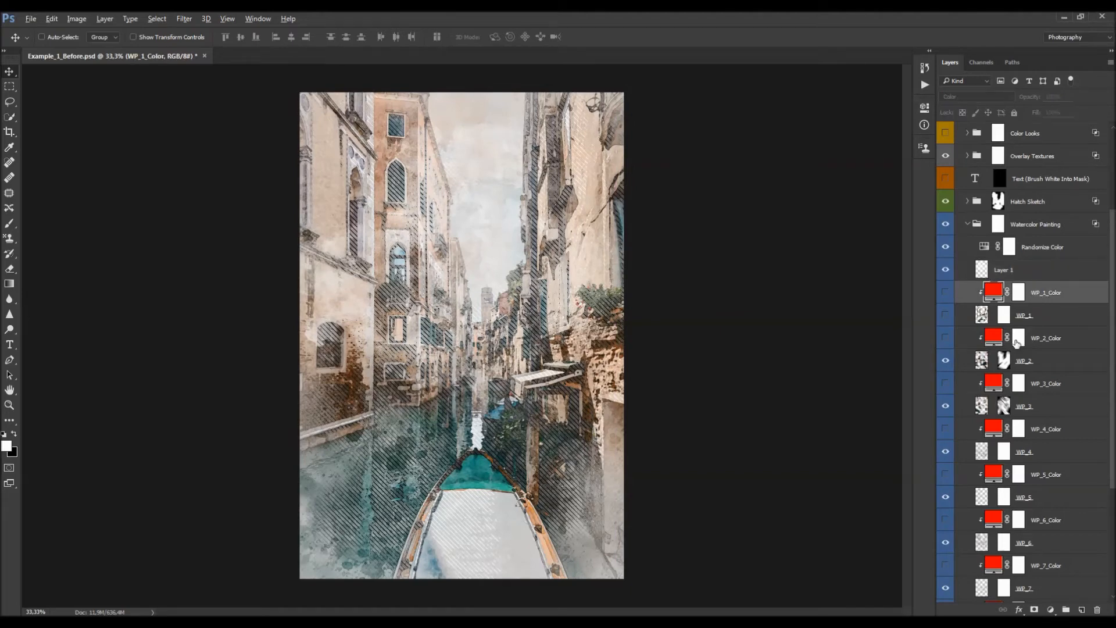
left_click_drag(1042, 297, 1030, 269)
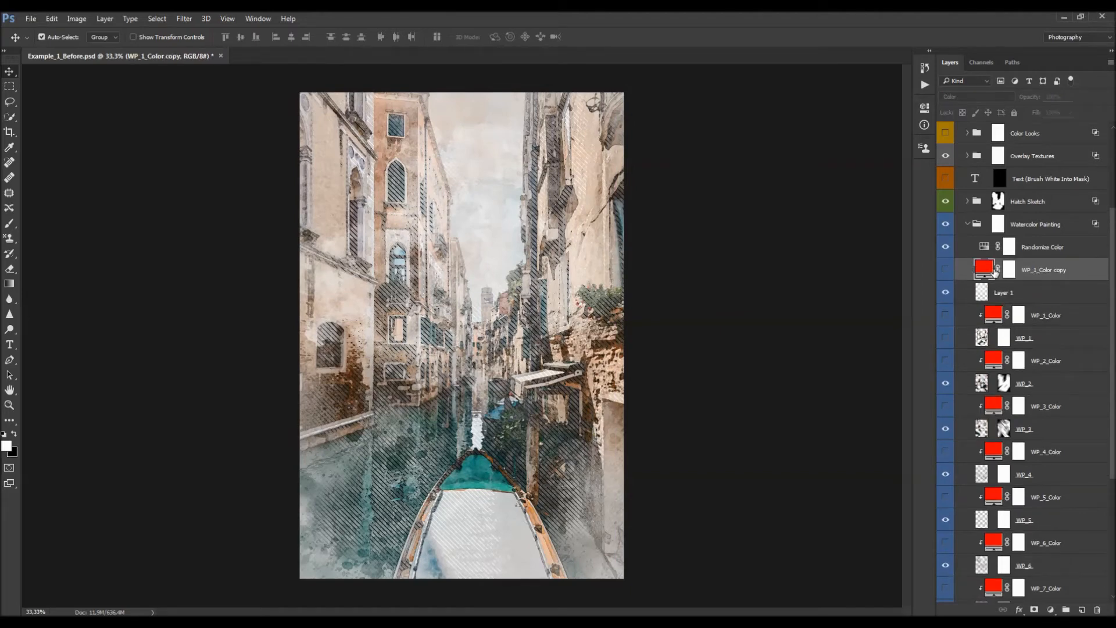
key("ctrl+alt+g")
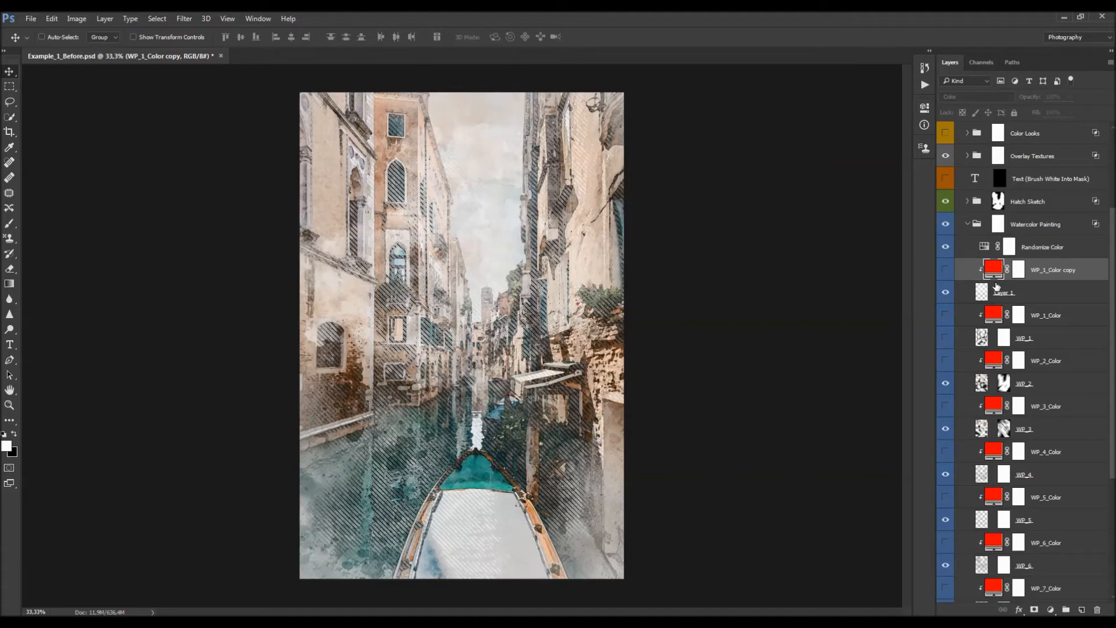
Step: Turn on the clipped fill copy above Layer 1 and set its blend mode to Normal
left_click(944, 270)
left_click(958, 97)
left_click(958, 105)
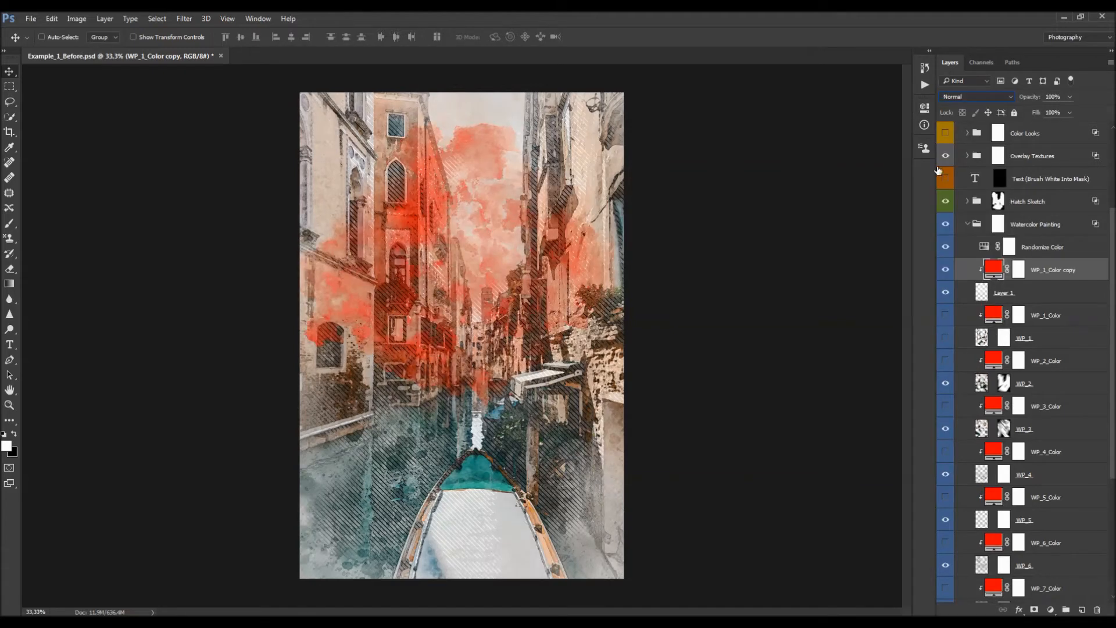
Step: Recolor the clipped fill copy above Layer 1 with a teal sampled from the boat
double_click(995, 270)
left_click_drag(775, 299, 775, 355)
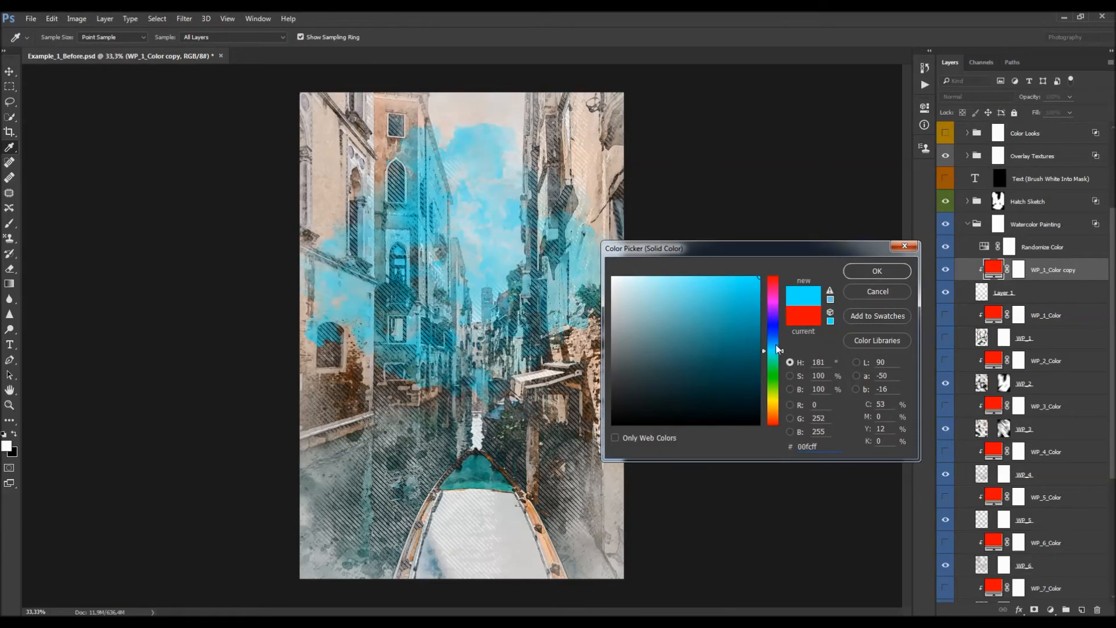
left_click(503, 480)
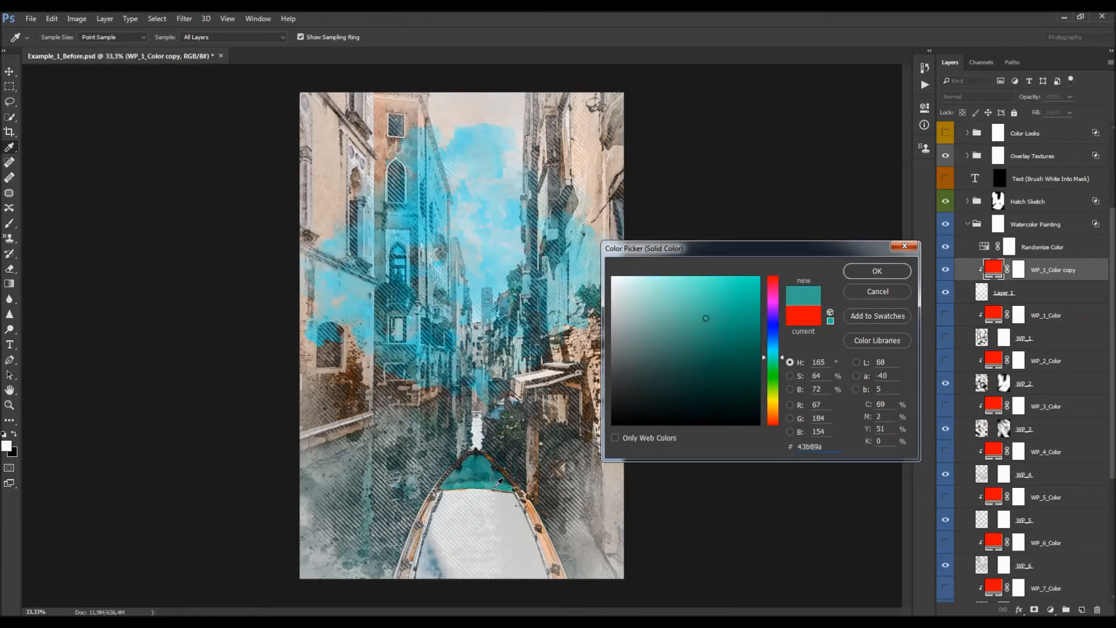
left_click(886, 278)
Step: Reposition the watercolor stamp on Layer 1 and rotate it by about -4°
left_click(1037, 292)
left_click_drag(473, 194, 481, 224)
key("ctrl+t")
left_click_drag(708, 237, 680, 148)
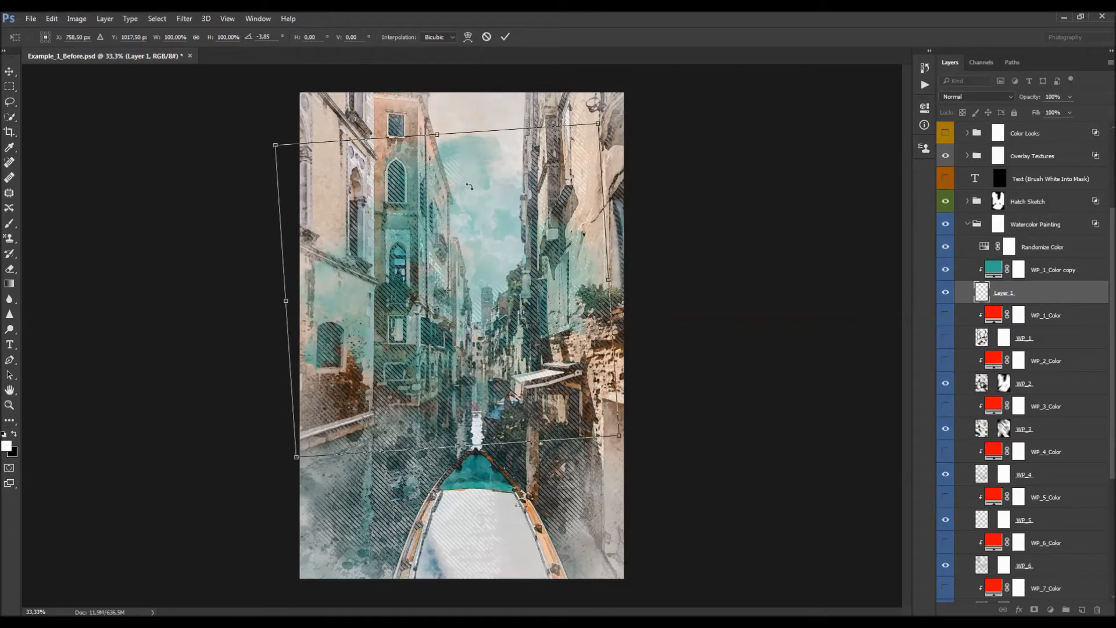
key("Return")
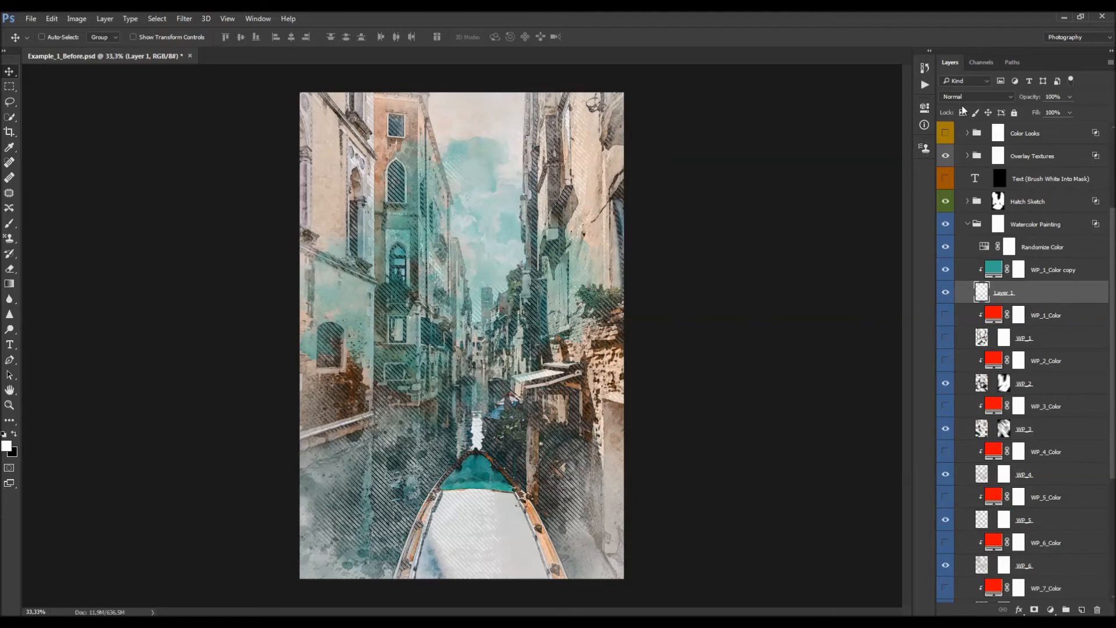
Step: Try Soft Light on Layer 1, move its stamp slightly down, and set the blend mode to Normal
left_click(976, 96)
left_click(976, 221)
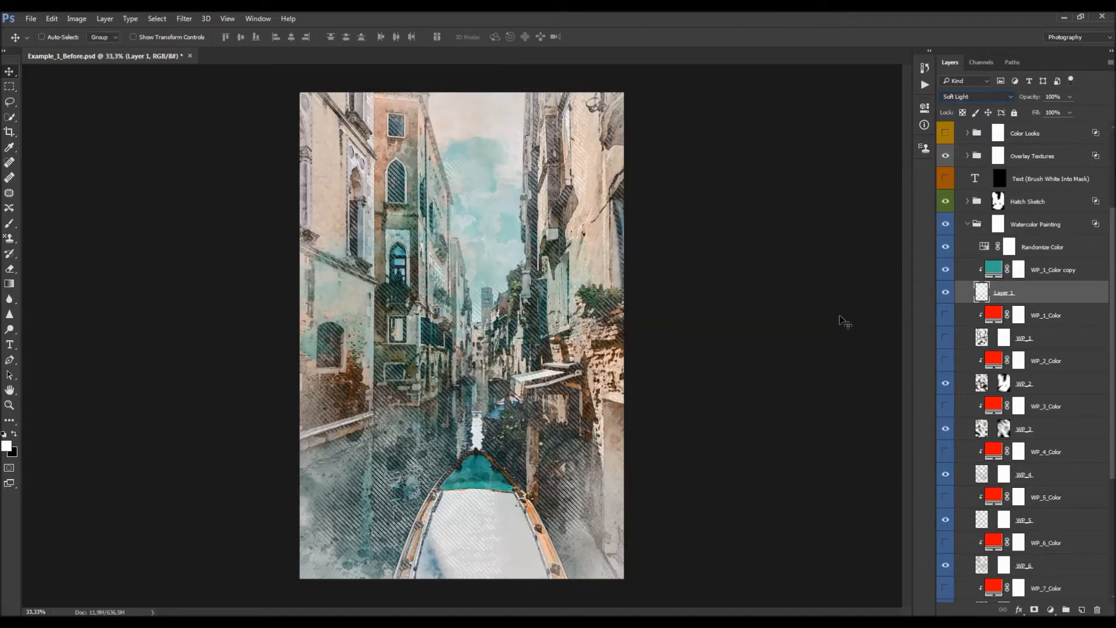
left_click_drag(622, 231, 628, 259)
scroll(993, 282, "down", 1)
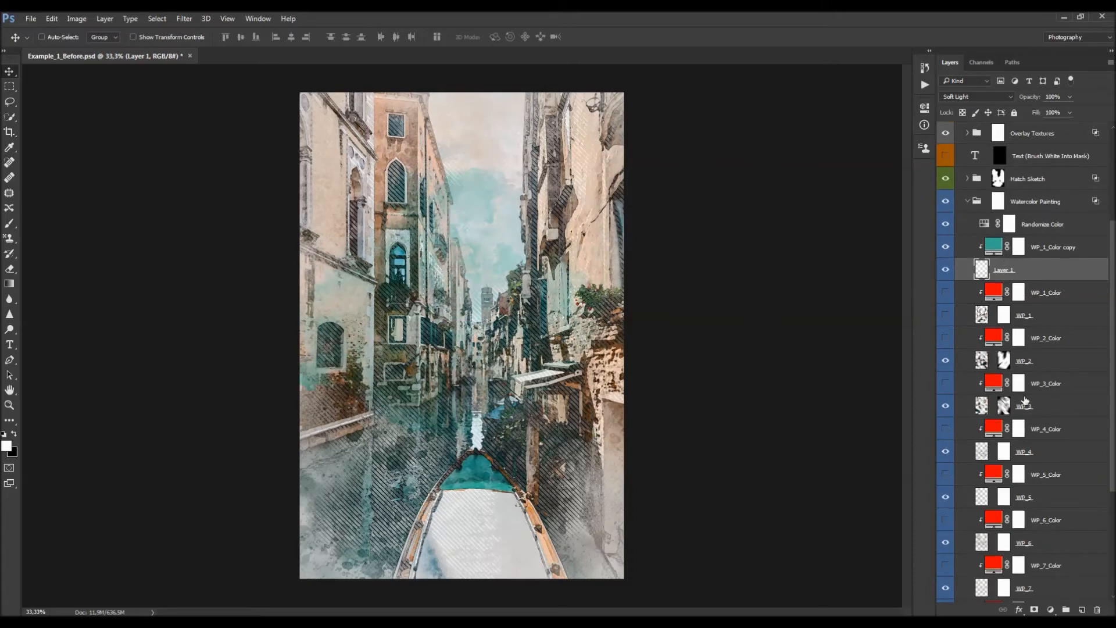
left_click(977, 96)
left_click(956, 103)
Step: Move Layer 1 and its clipped teal fill below WP_8 in the Watercolor Painting group, with Layer 1's opacity at 100%
scroll(1061, 202, "down", 2)
left_click(1061, 203, "ctrl")
left_click_drag(1061, 202, 1037, 417)
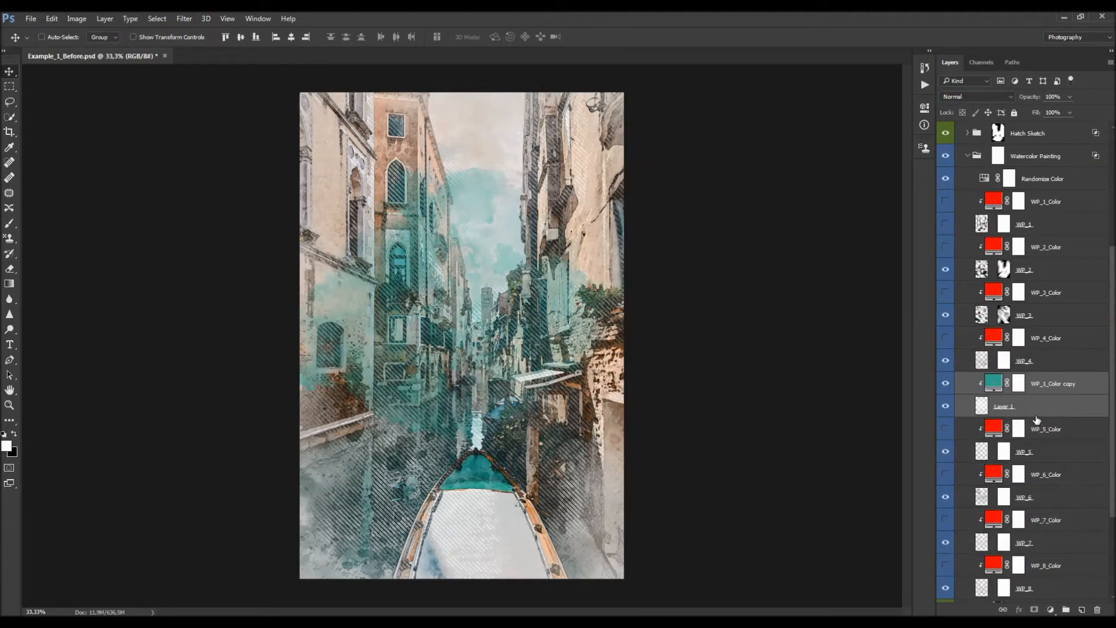
scroll(1035, 349, "down", 5)
left_click_drag(1038, 274, 1030, 455)
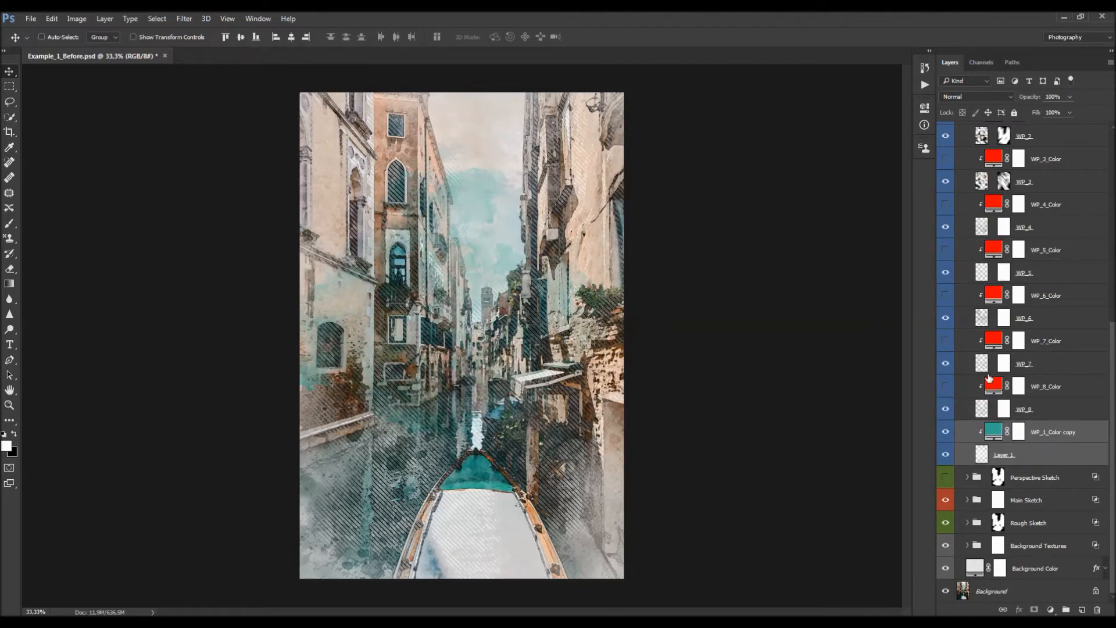
left_click(1031, 456)
left_click_drag(1013, 101, 1079, 100)
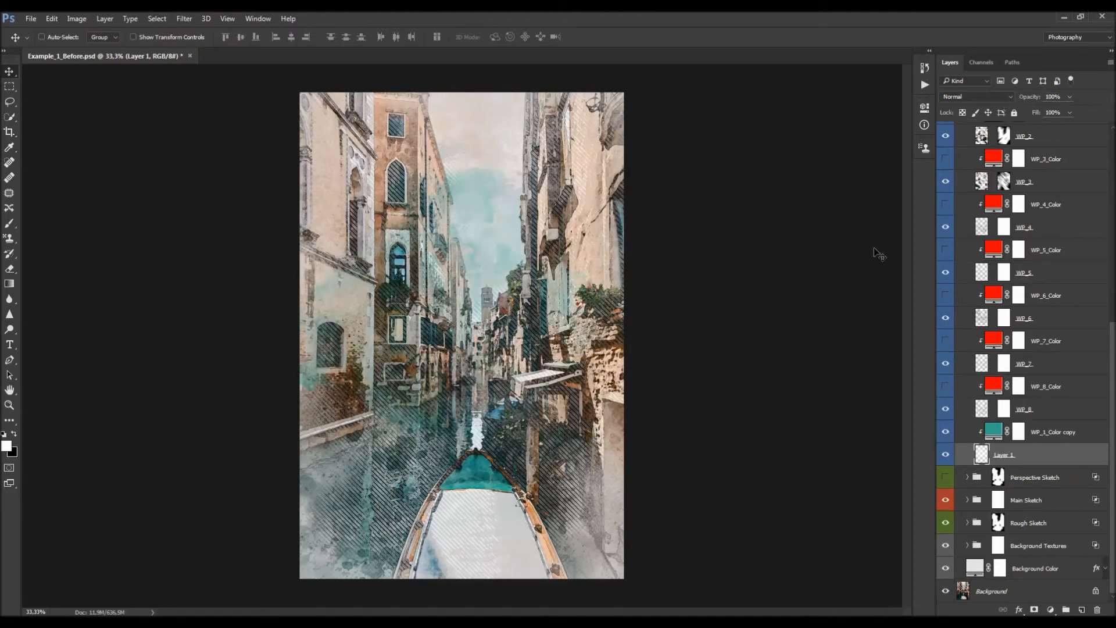
Step: Add a new layer above the teal fill and choose the 4116 watercolor brush
left_click(1049, 443)
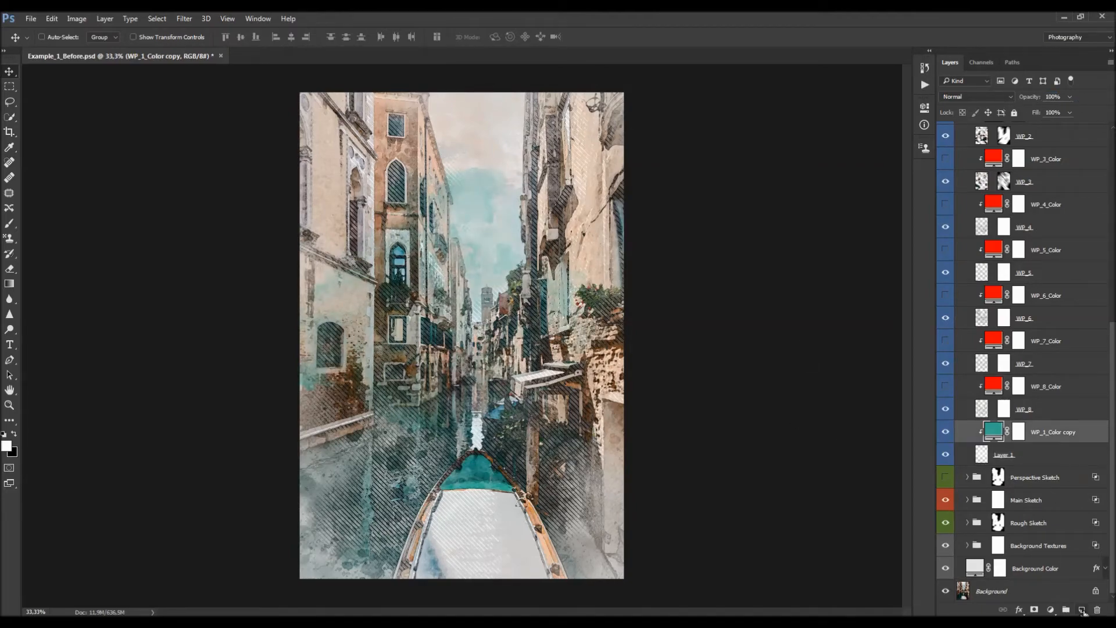
left_click(1082, 610)
key("b")
right_click(581, 456)
left_click(575, 462)
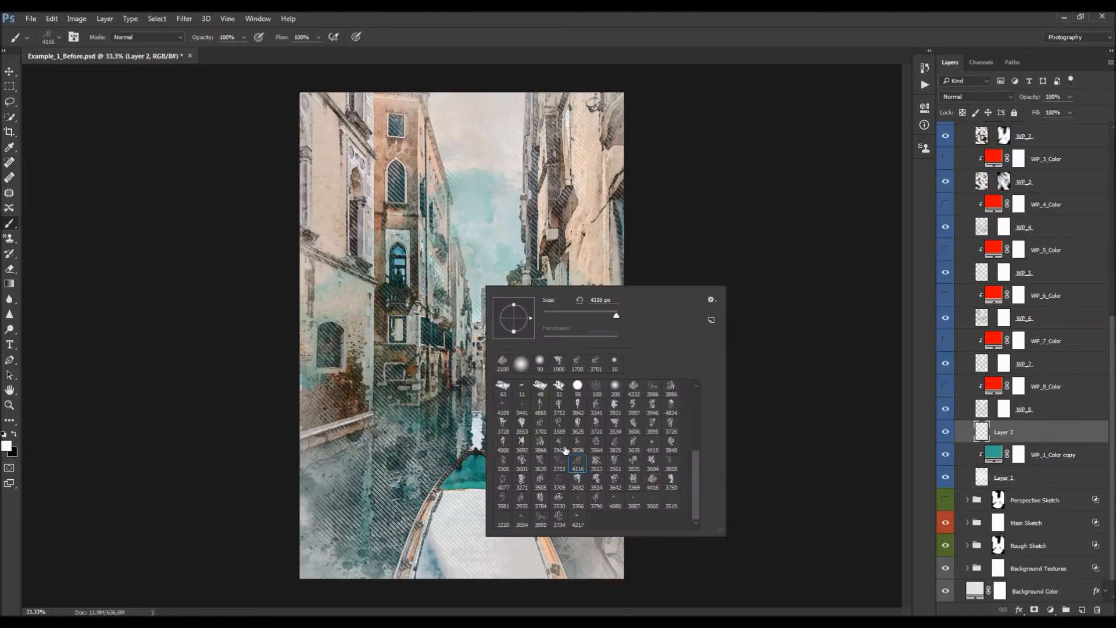
key("Return")
Step: Stamp the watercolor brush in white at 2500 px on Layer 2
key("bracketleft")
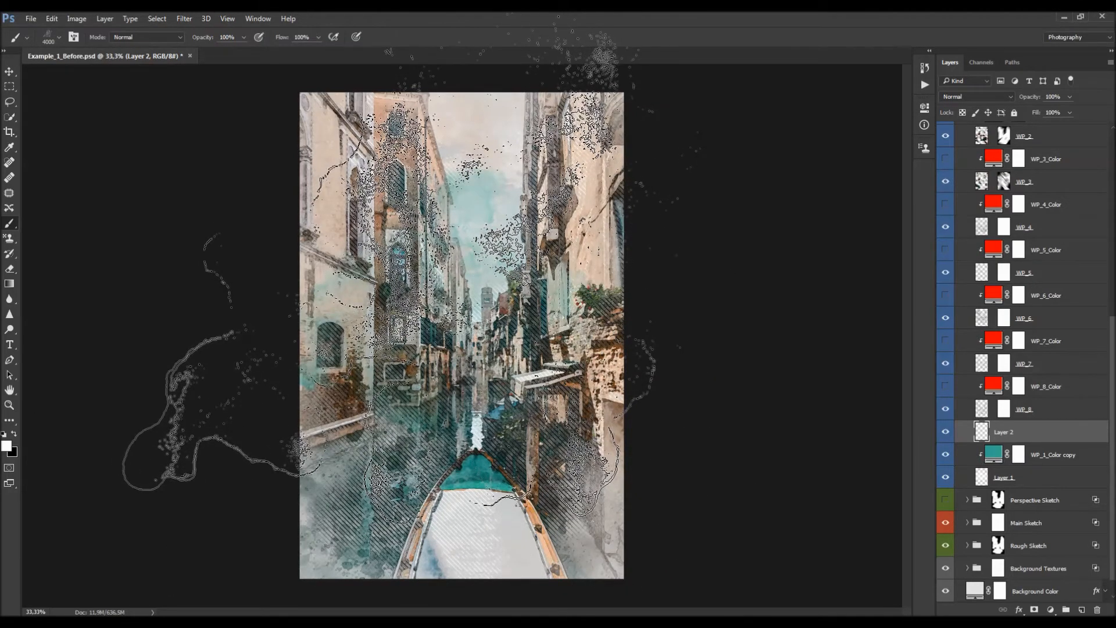
key("bracketleft")
key("bracketleft")
key("bracketleft")
key("bracketleft")
key("bracketleft")
key("bracketleft")
key("bracketleft")
key("bracketleft")
key("bracketleft")
key("bracketleft")
key("bracketleft")
key("bracketleft")
key("bracketleft")
key("bracketleft")
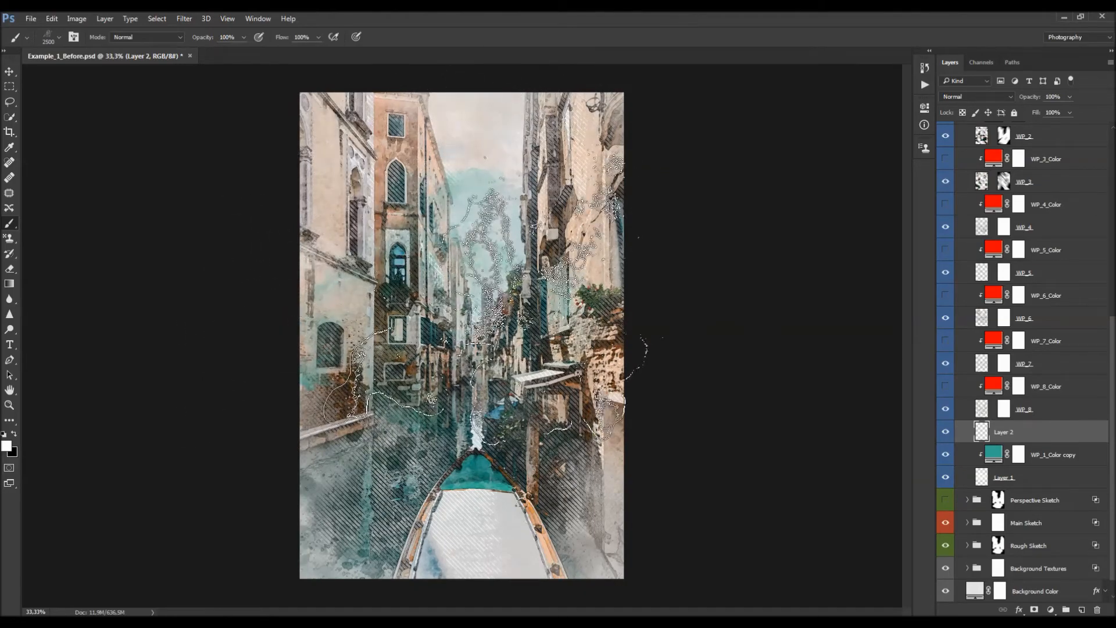
key("v")
Step: Duplicate the teal fill layer above Layer 2 and clip the copy to Layer 2
mouse_move(1055, 455)
left_mouse_down()
mouse_move(1072, 436)
mouse_move(1064, 456)
left_mouse_up()
key("ctrl+z")
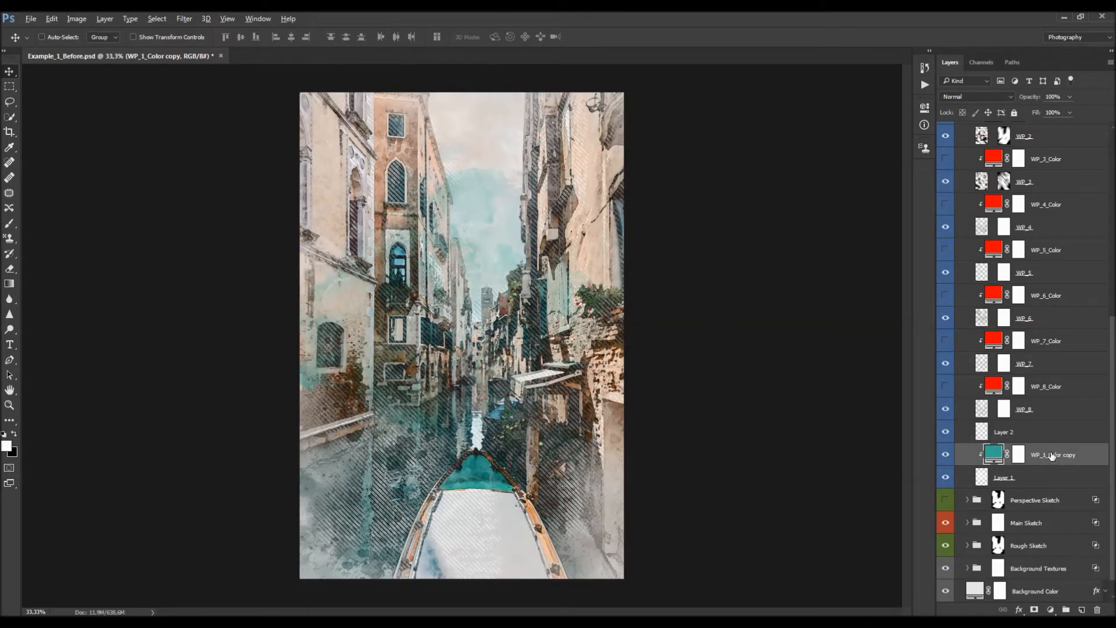
left_click_drag(1051, 457, 1015, 429)
key("ctrl+alt+g")
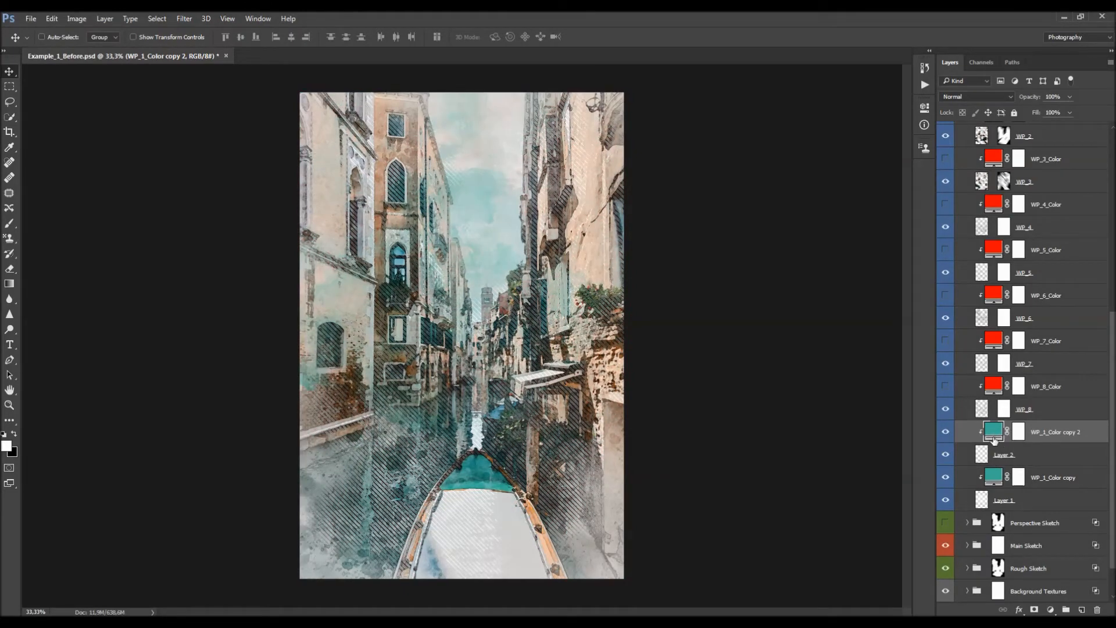
Step: Change the color of the fill clipped to Layer 2 to a pinkish red
double_click(993, 431)
type("b84361")
left_click(855, 270)
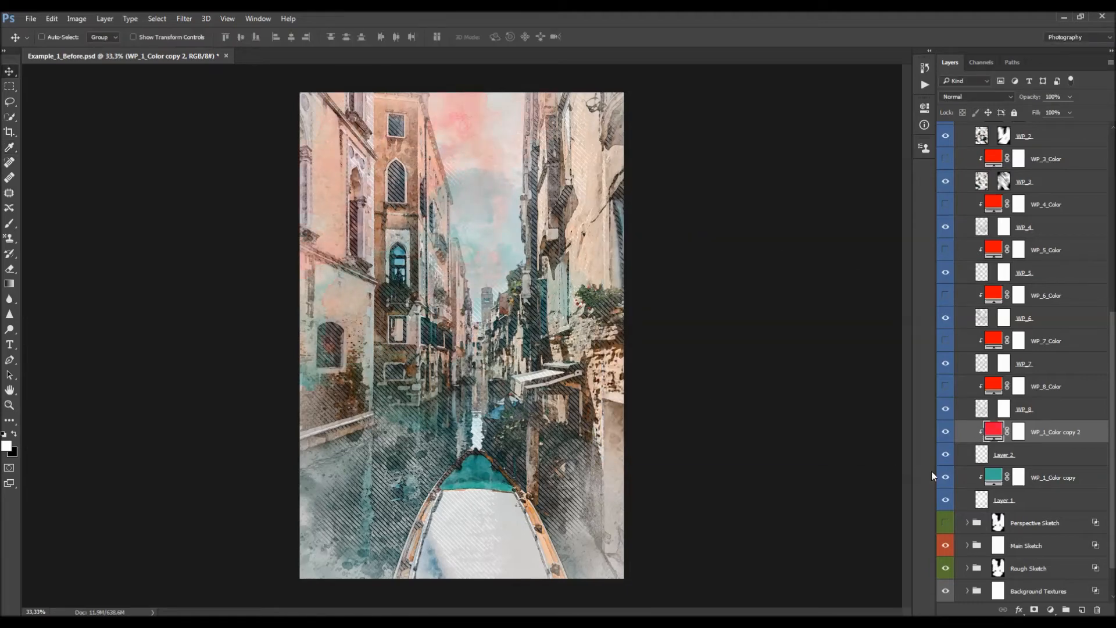
Step: Delete the two custom stamp layers with their clipped color fills and collapse the Watercolor Painting group
left_click(1028, 502, "shift")
key("Delete")
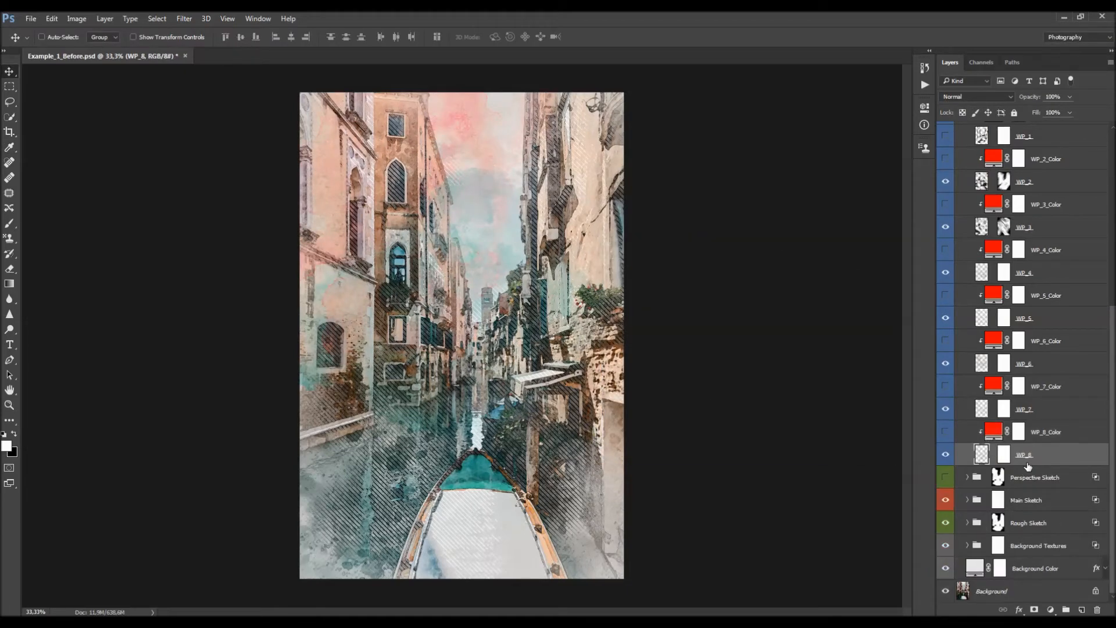
scroll(1039, 436, "up", 5)
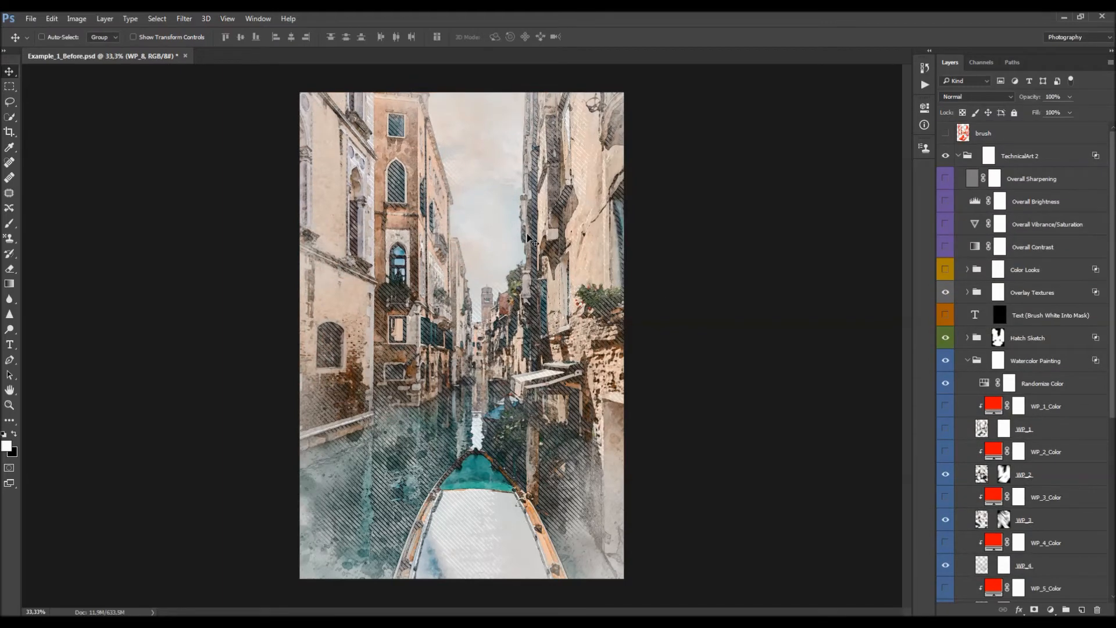
left_click(967, 363)
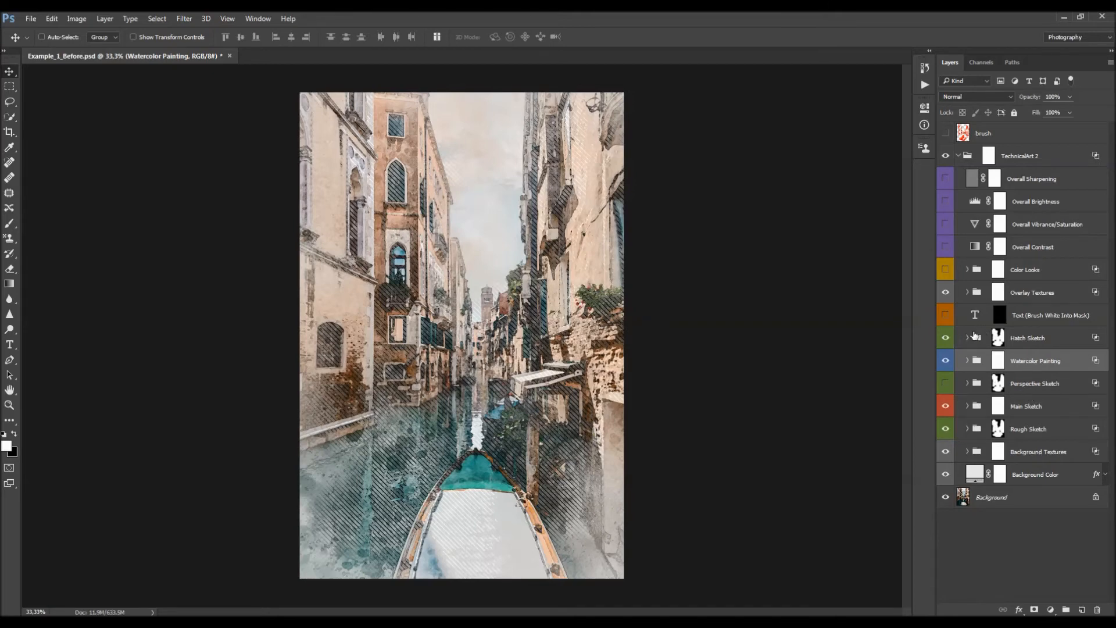
Step: Make the Text (Brush White Into Mask) layer visible and set its font to Palace Script MT at 125 px
left_click(999, 315)
left_click(946, 316)
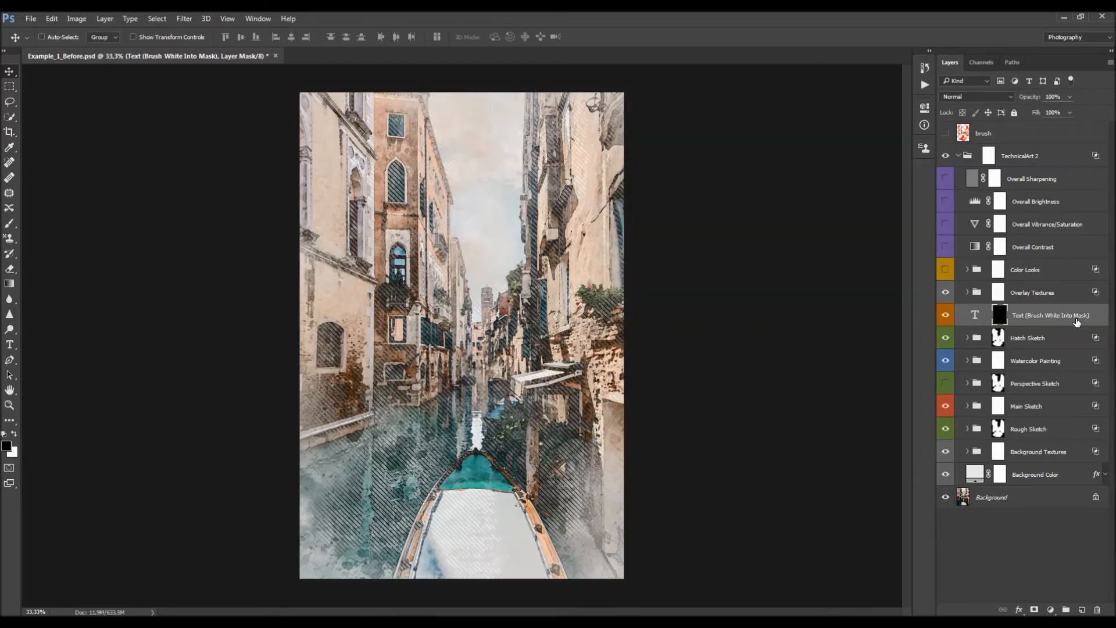
double_click(976, 315)
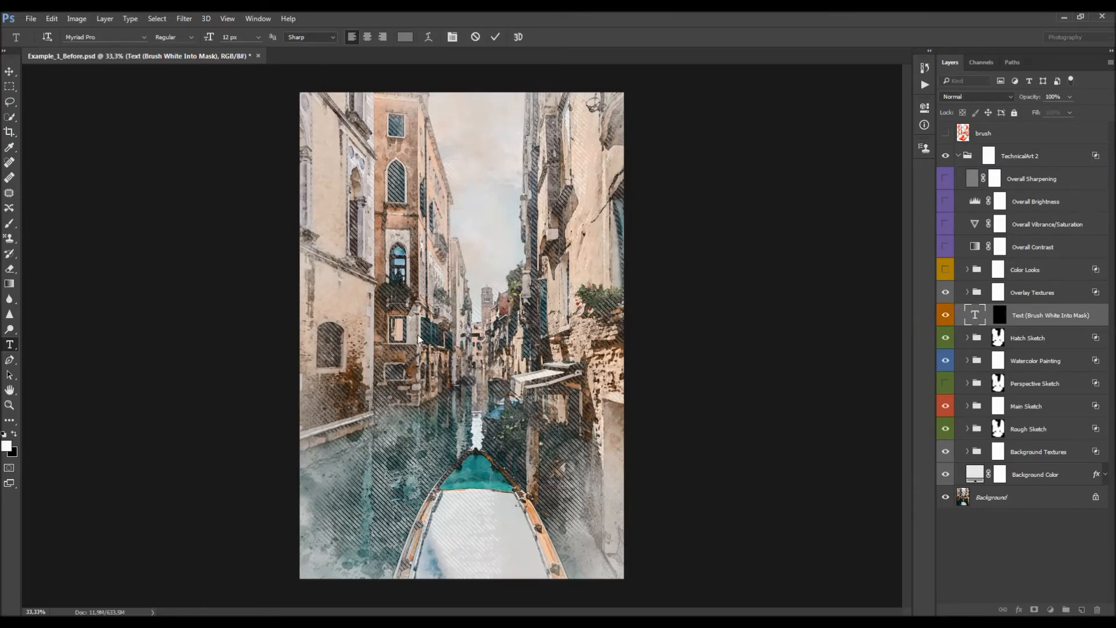
left_click(103, 39)
type("pala")
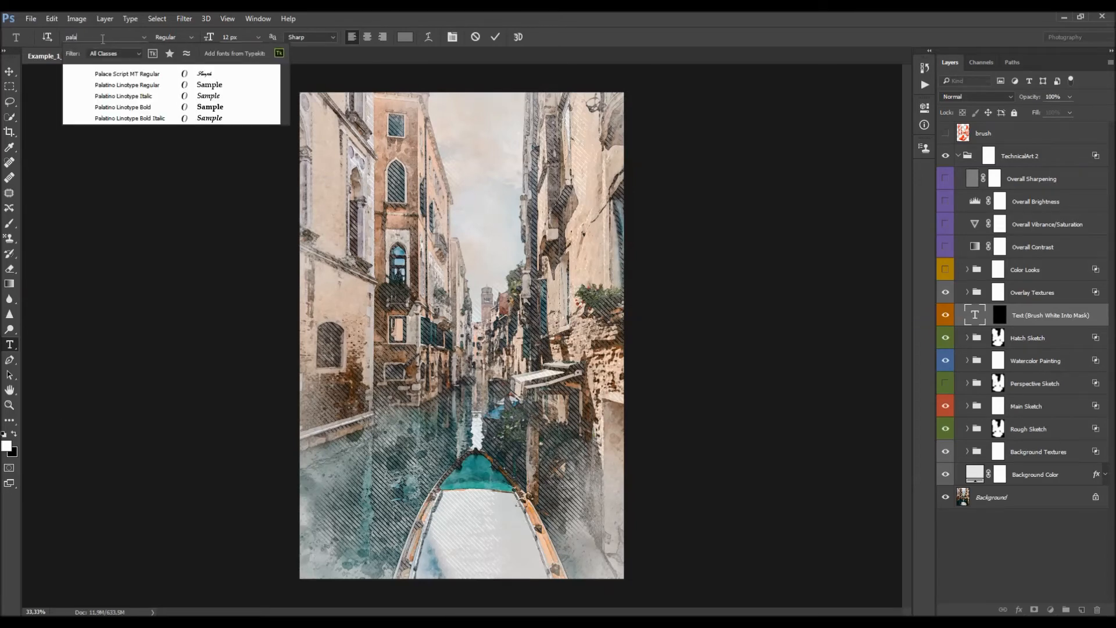
left_click(137, 74)
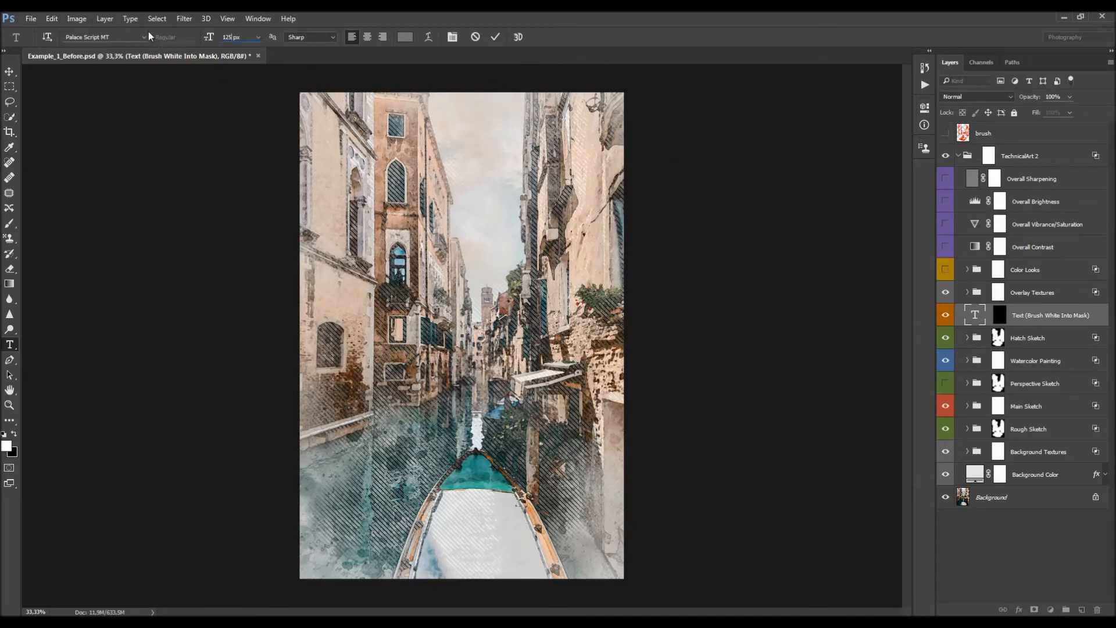
Step: Insert Lorem Ipsum placeholder text into the text layer and convert the layer to paragraph text
left_click(131, 19)
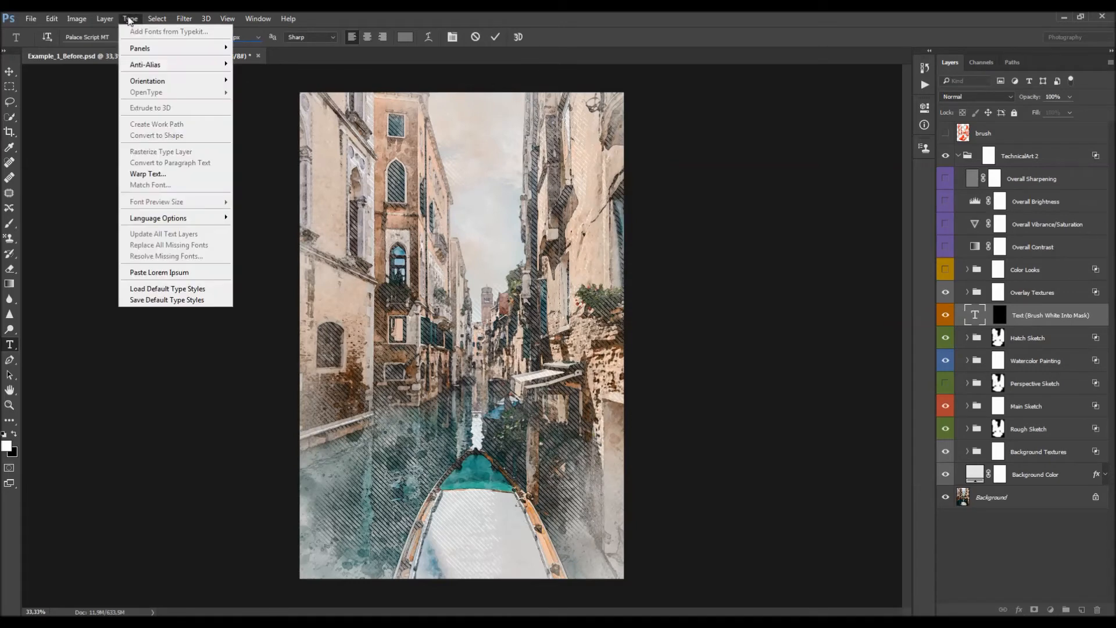
left_click(161, 273)
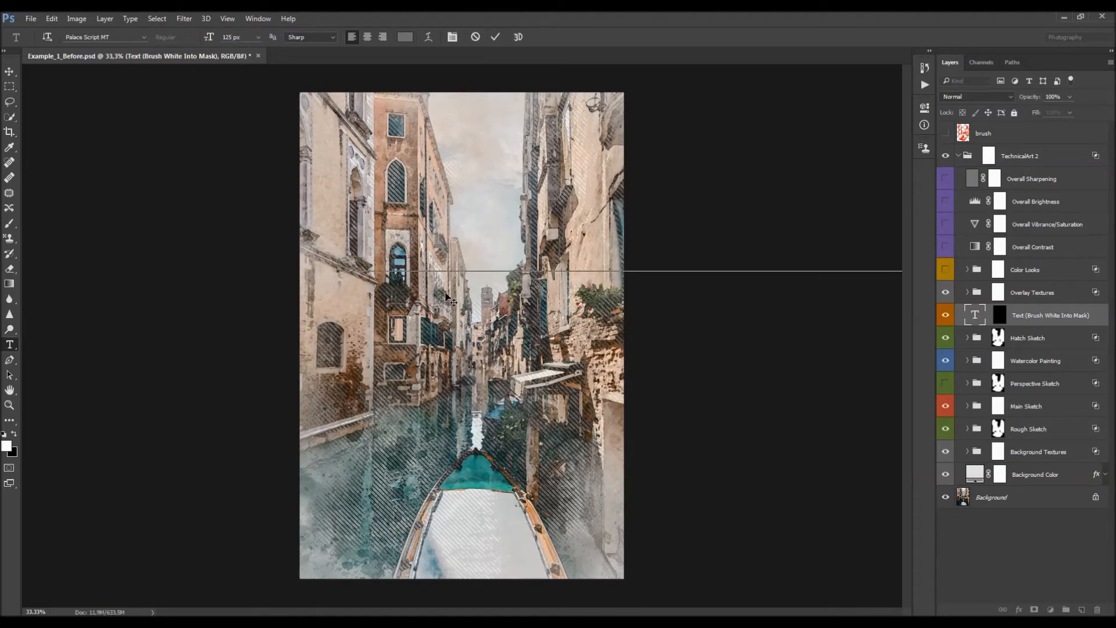
left_click(10, 71)
scroll(352, 257, "down", 12)
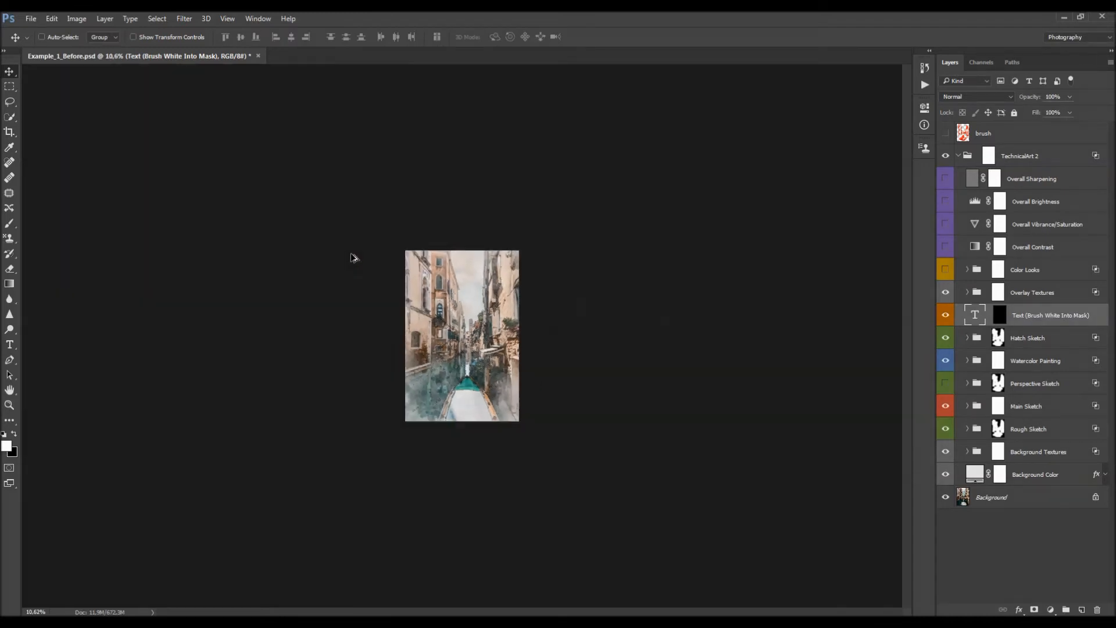
right_click(1030, 311)
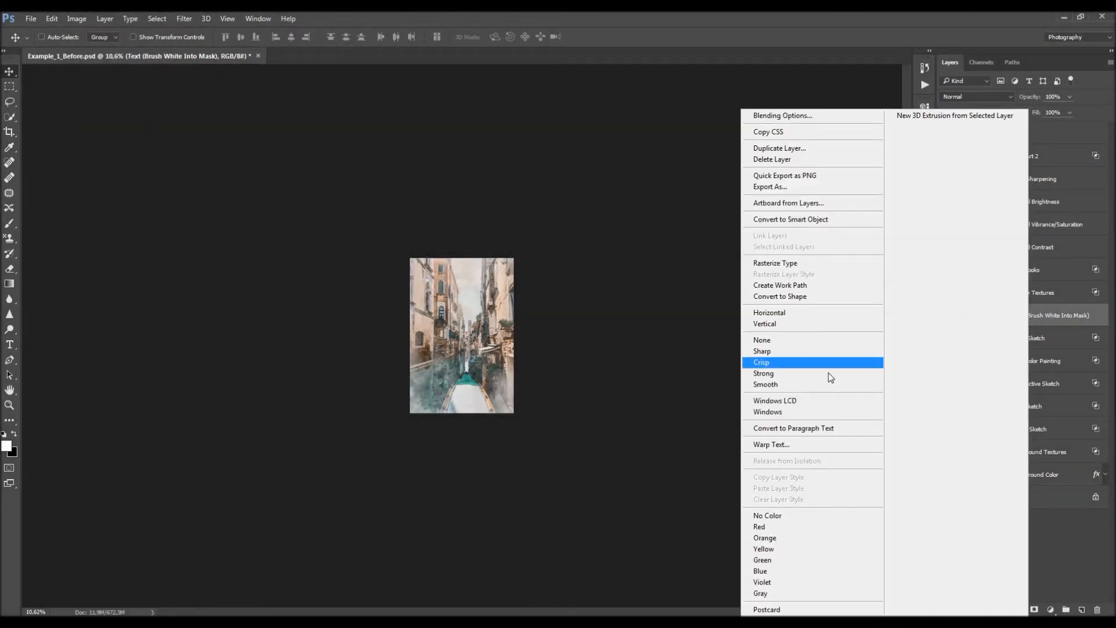
left_click(800, 428)
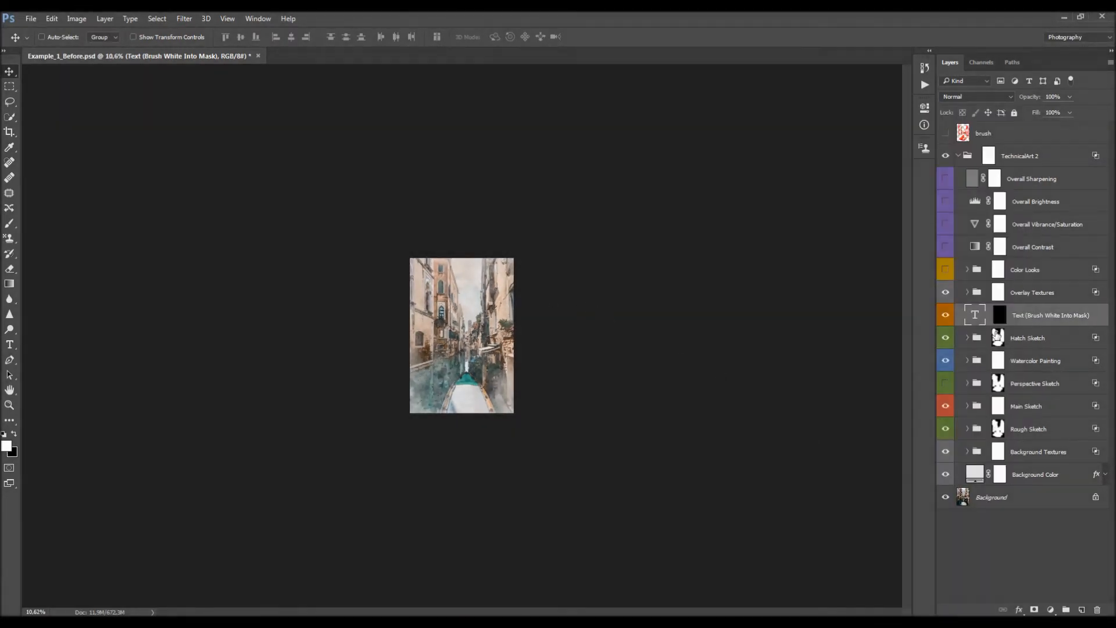
Step: Pull the oversized paragraph text box in toward the photo
double_click(974, 315)
scroll(762, 354, "down", 5)
scroll(759, 346, "down", 3)
left_click_drag(782, 334, 481, 358)
key("ctrl+Return")
key("ctrl+0")
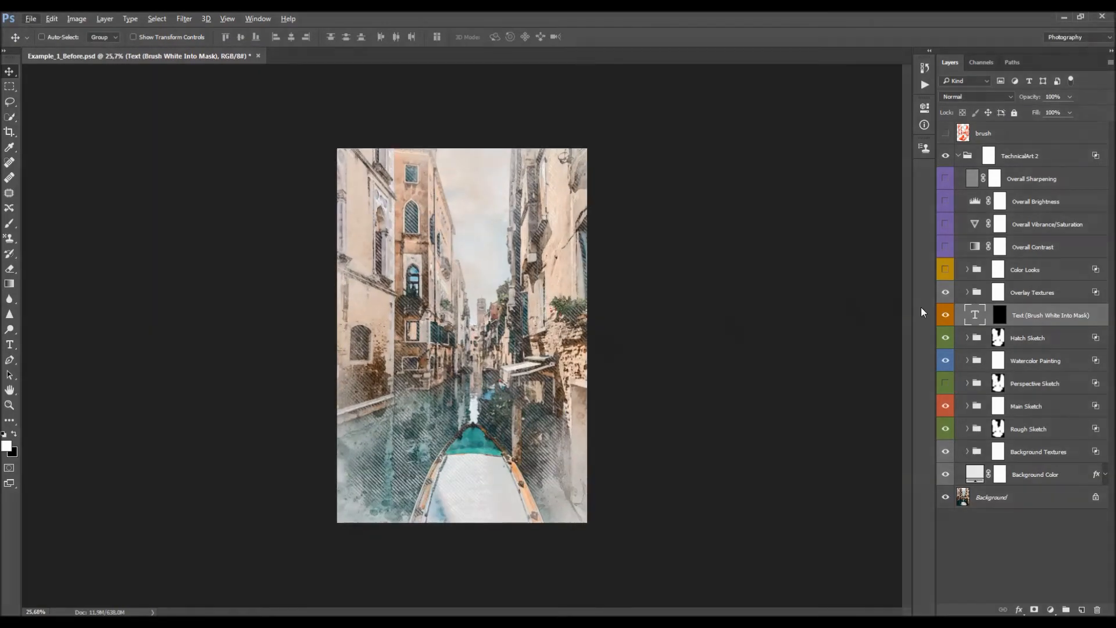
Step: Resize the paragraph text box from its corners so that it just encloses the whole photo
double_click(980, 317)
left_click_drag(353, 276, 313, 128)
scroll(510, 356, "down", 1)
left_click_drag(668, 569, 573, 499)
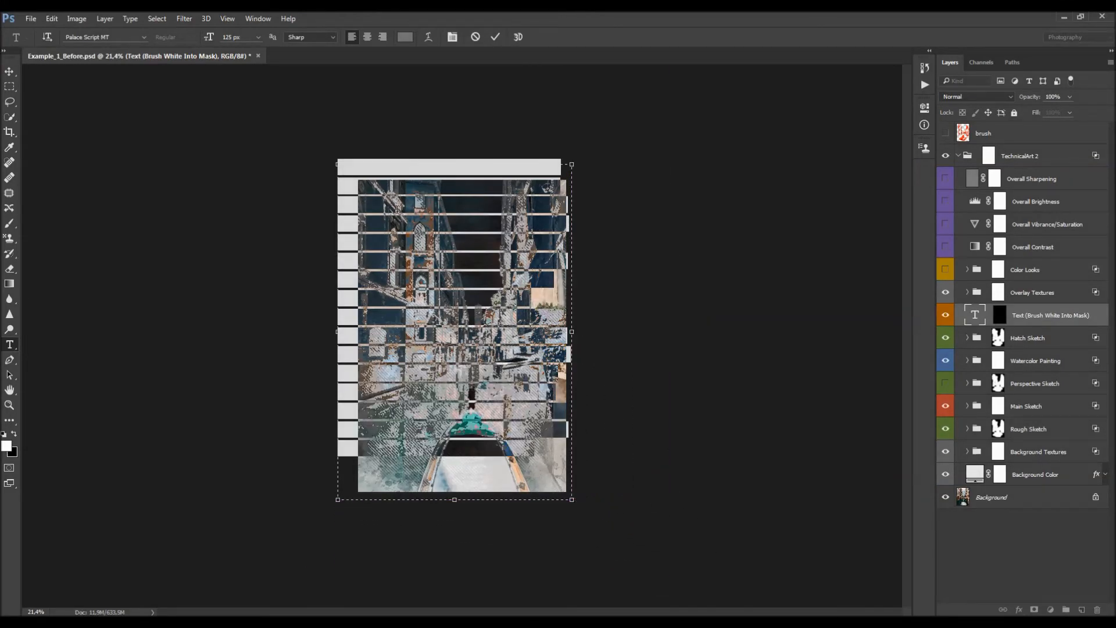
left_click_drag(338, 165, 353, 171)
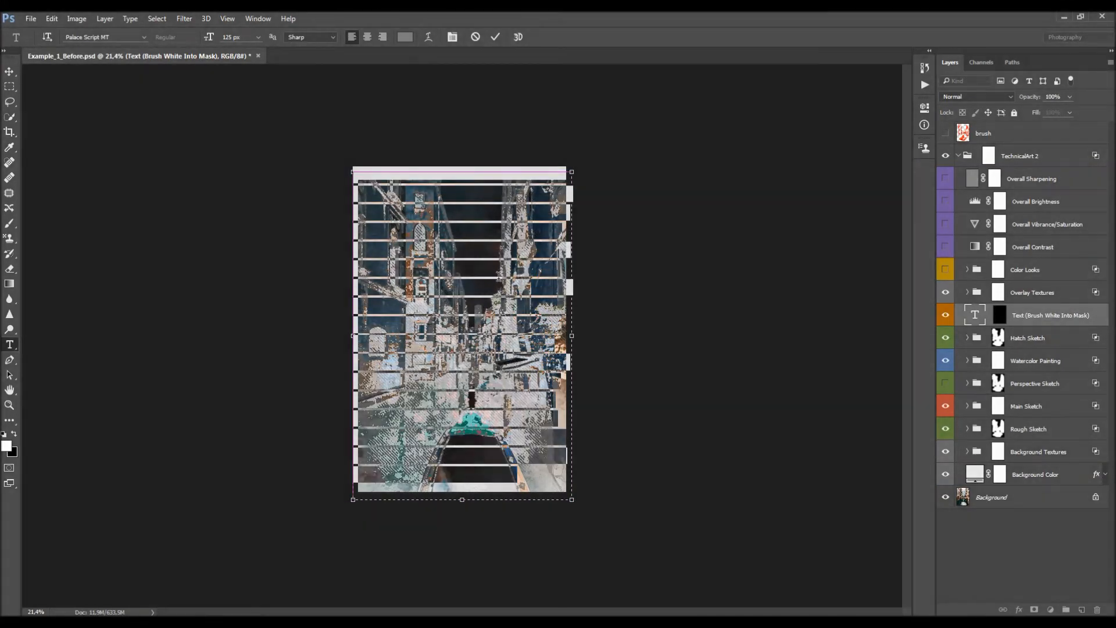
scroll(504, 359, "up", 2)
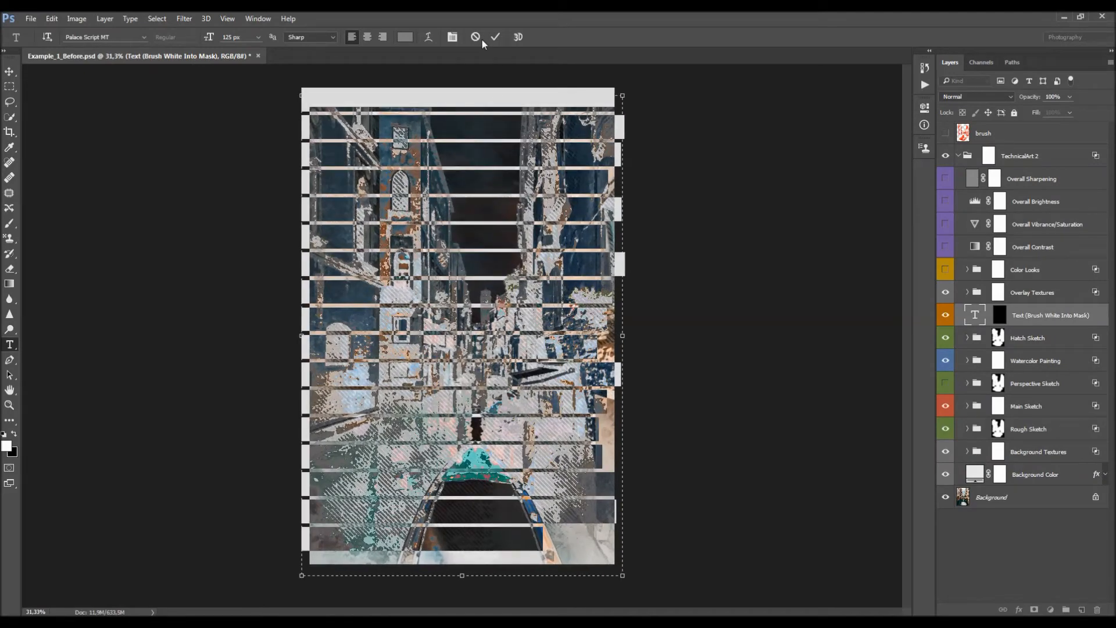
left_click(495, 37)
Step: Disable the text layer's mask and shift the text block slightly to the right over the photo
key("v")
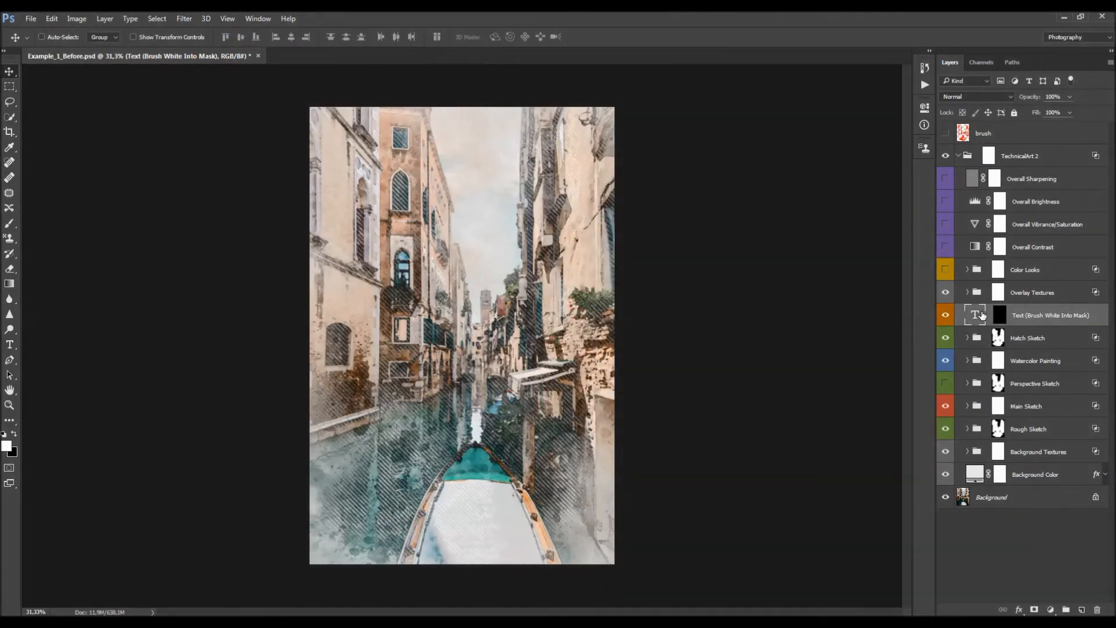
left_click(1000, 314, "shift")
left_click_drag(553, 239, 552, 234)
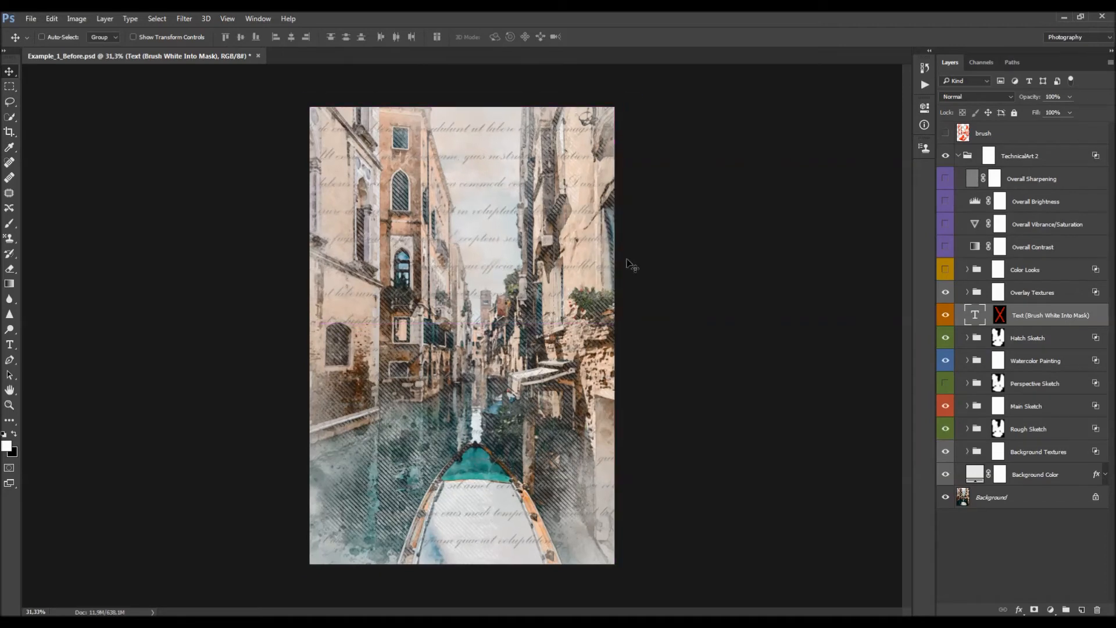
Step: Set the leading of the text layer's paragraph to 80 px
left_click(258, 18)
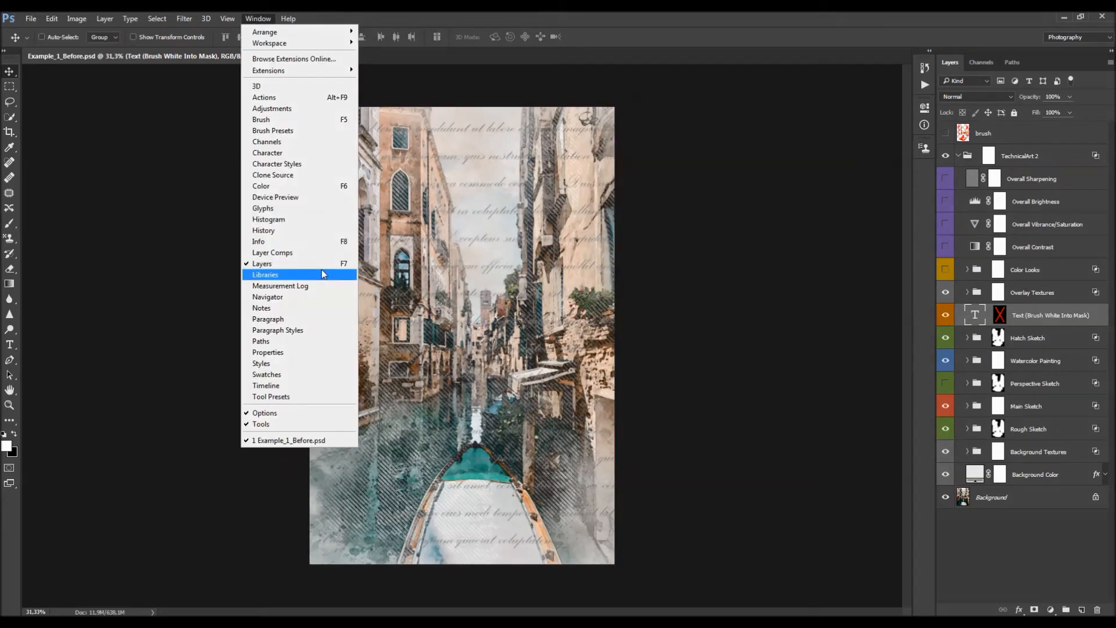
left_click(278, 154)
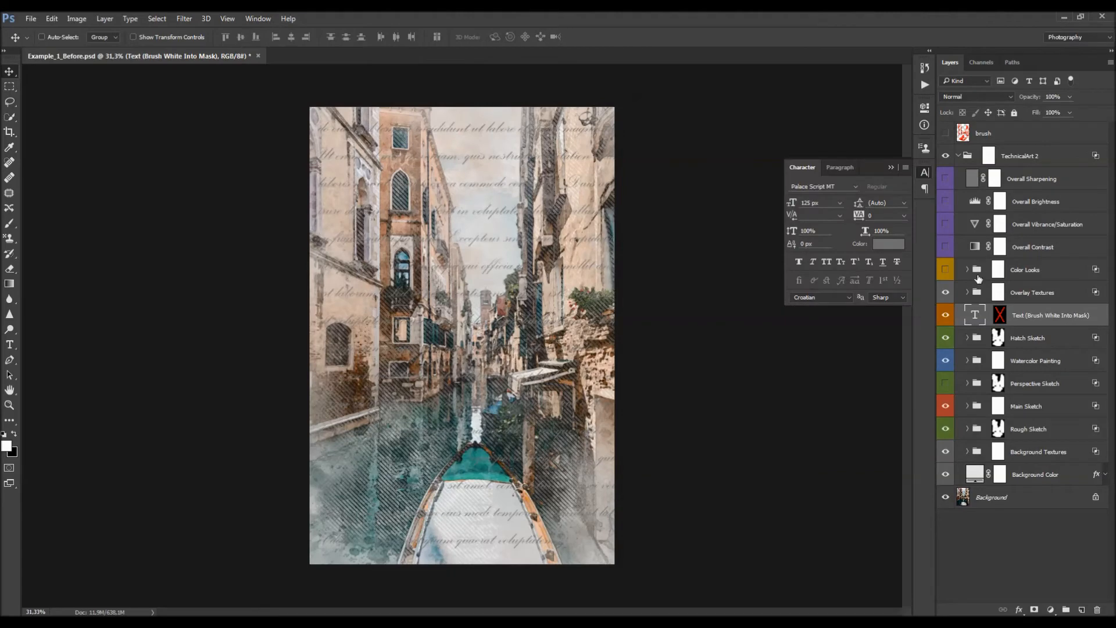
double_click(974, 314)
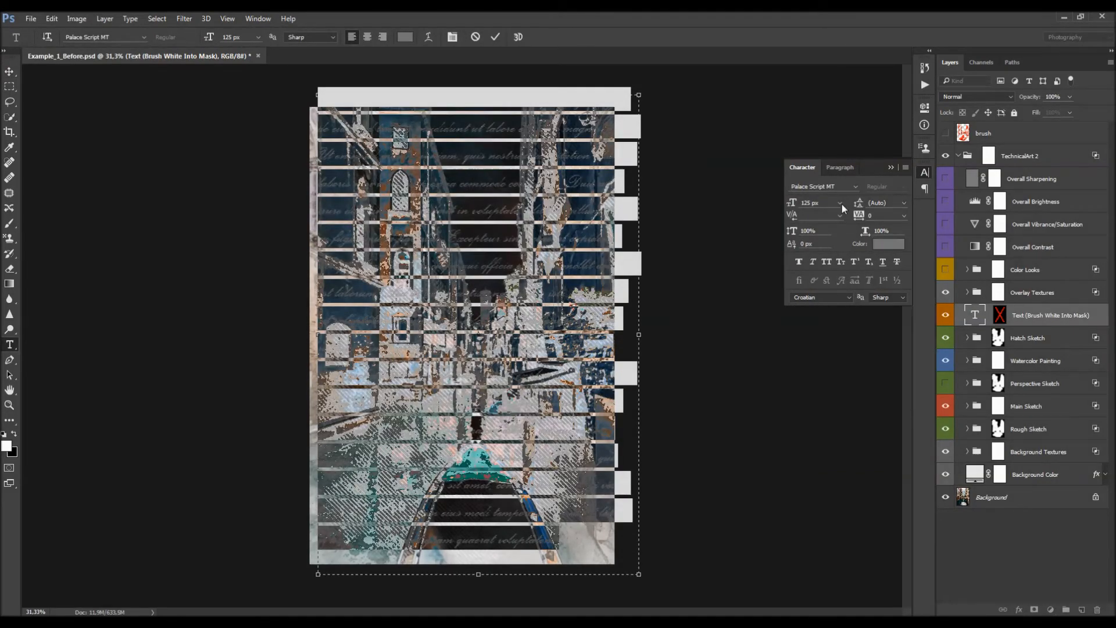
left_click(872, 202)
type("80")
key("Return")
key("ctrl+Return")
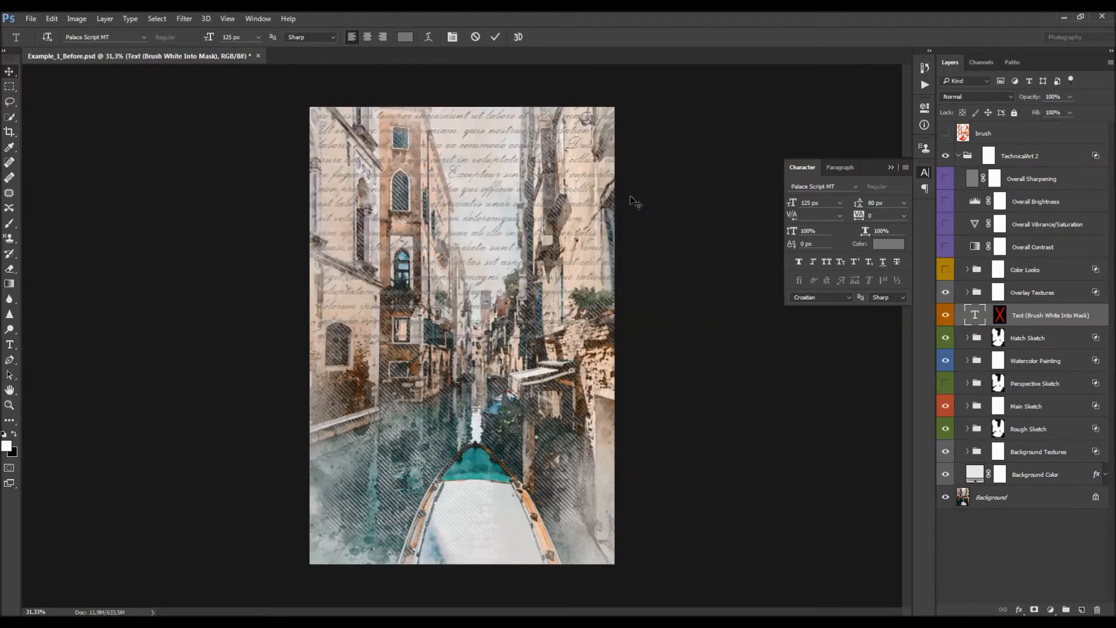
key("v")
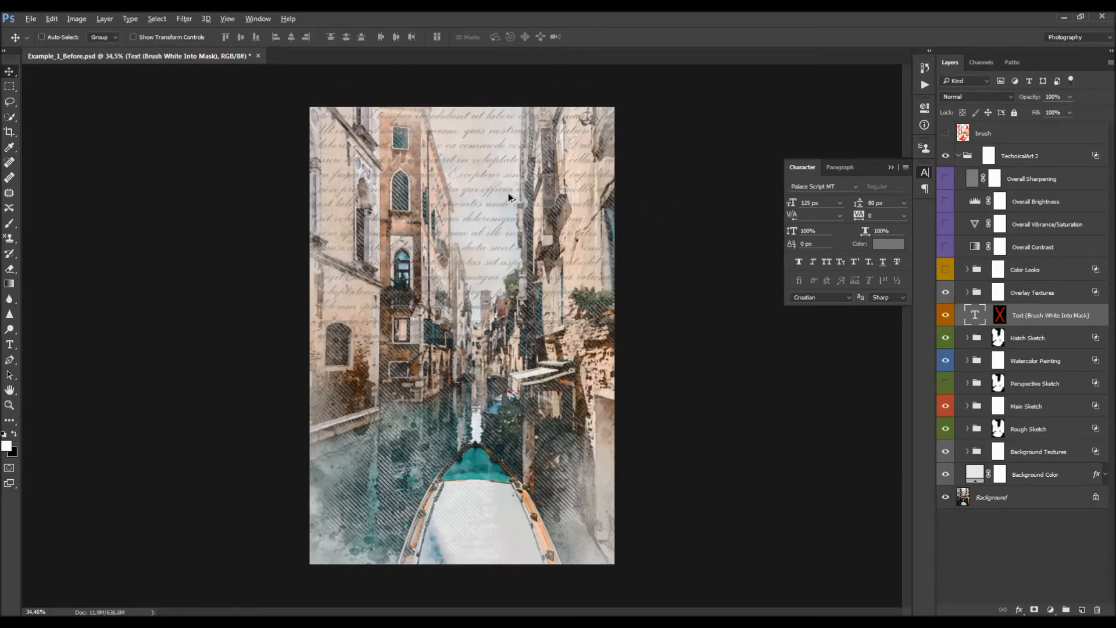
scroll(510, 200, "up", 1)
left_click(890, 168)
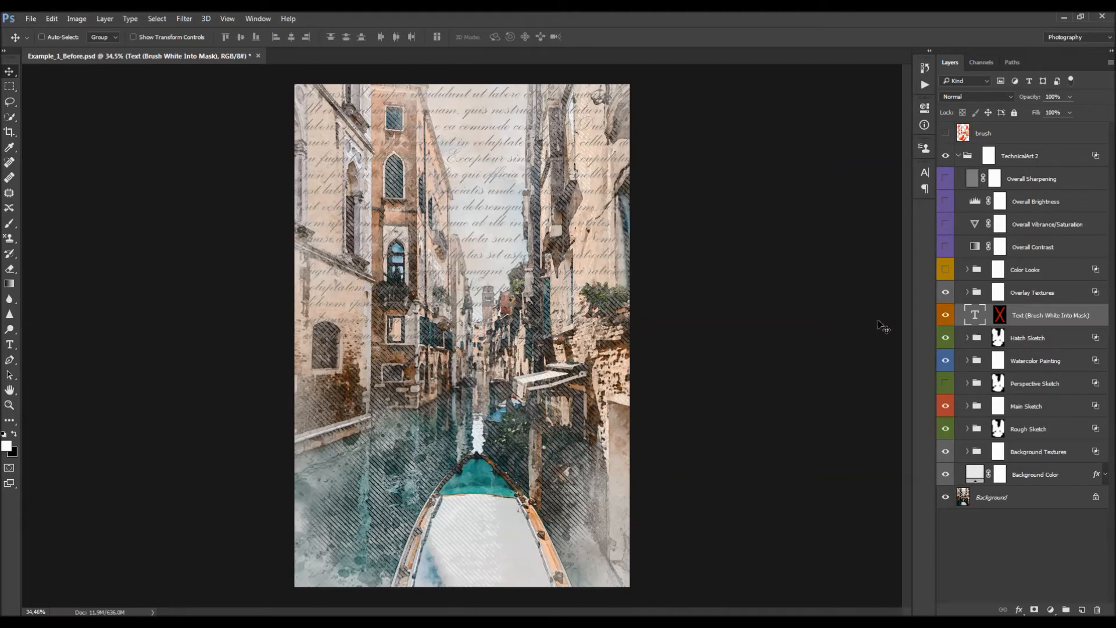
Step: Paste more placeholder text at the end of the paragraph to fill the lower half of the photo
double_click(981, 321)
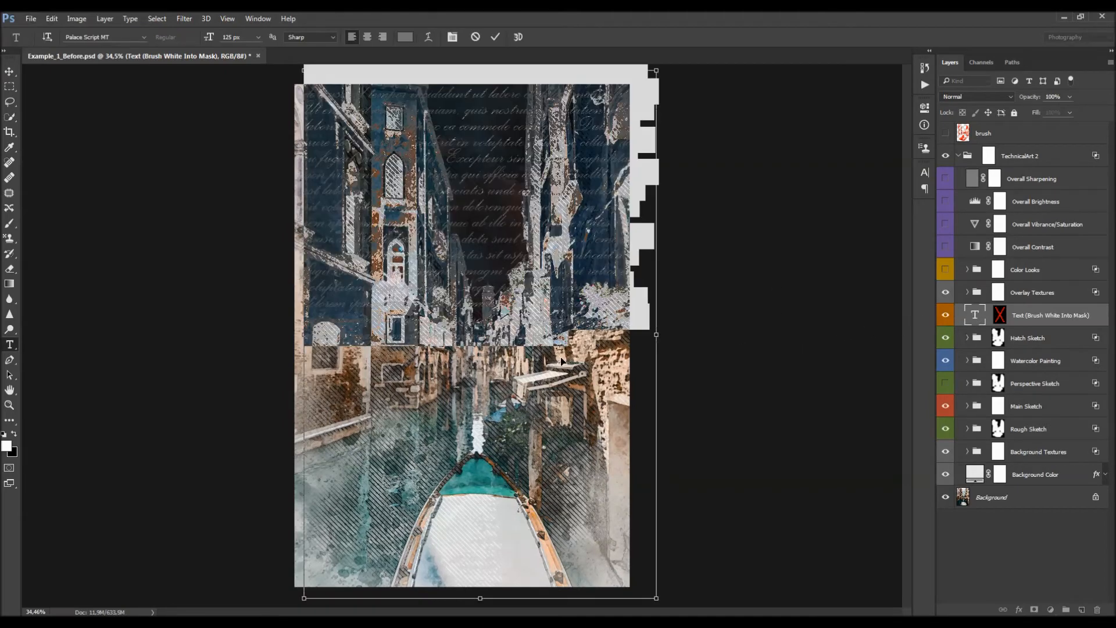
left_click(576, 342)
key("ctrl+v")
key("ctrl+Return")
key("v")
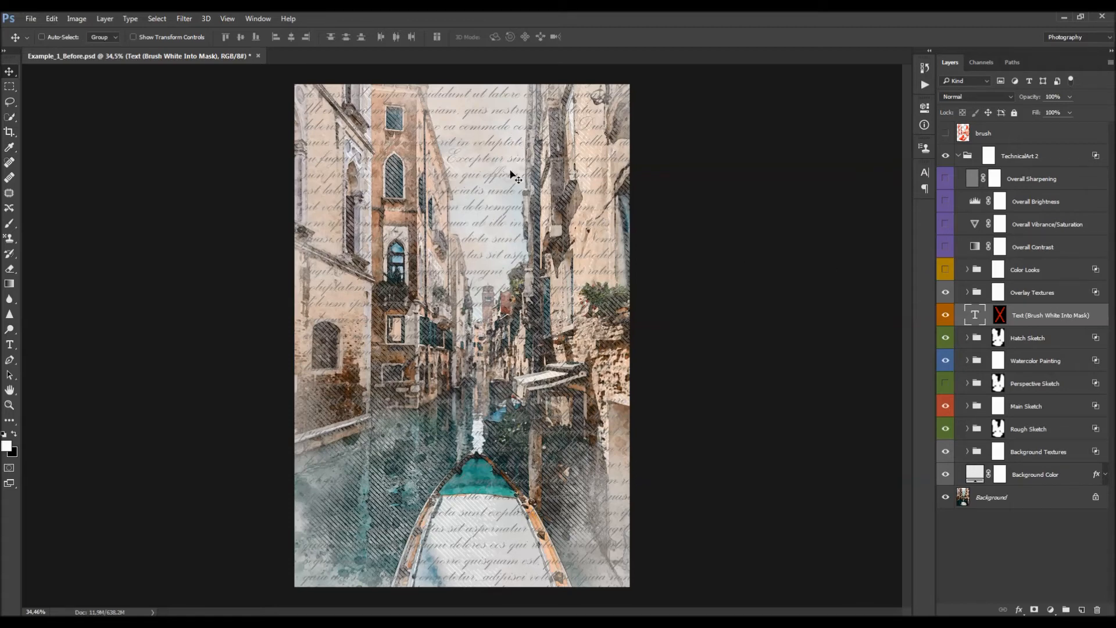
Step: Change the color of the script text to a saturated blue
double_click(972, 317)
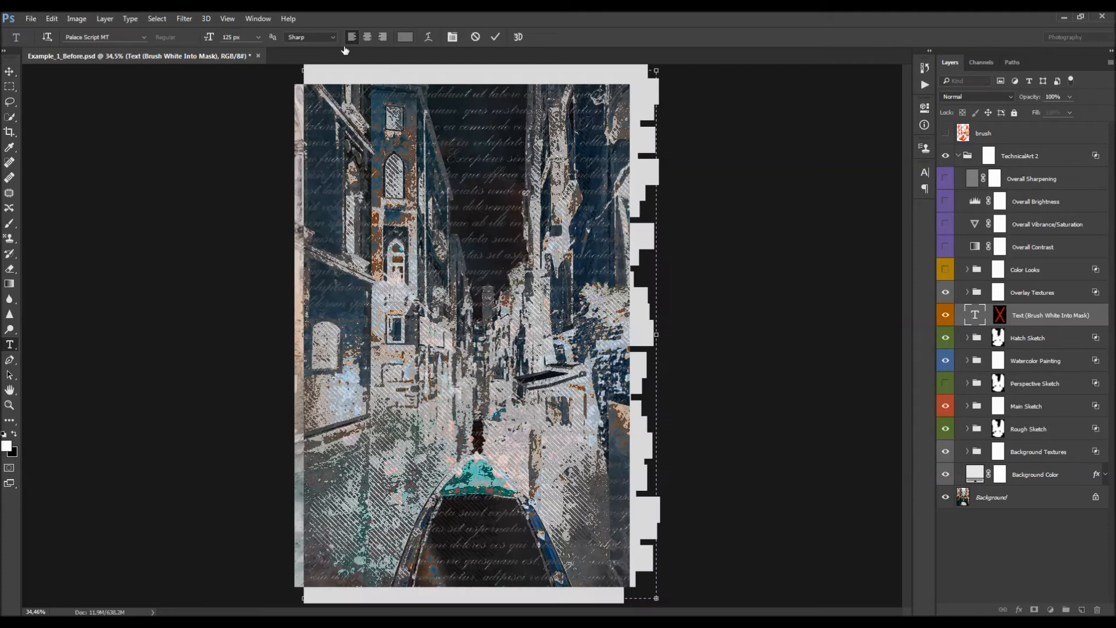
left_click(406, 37)
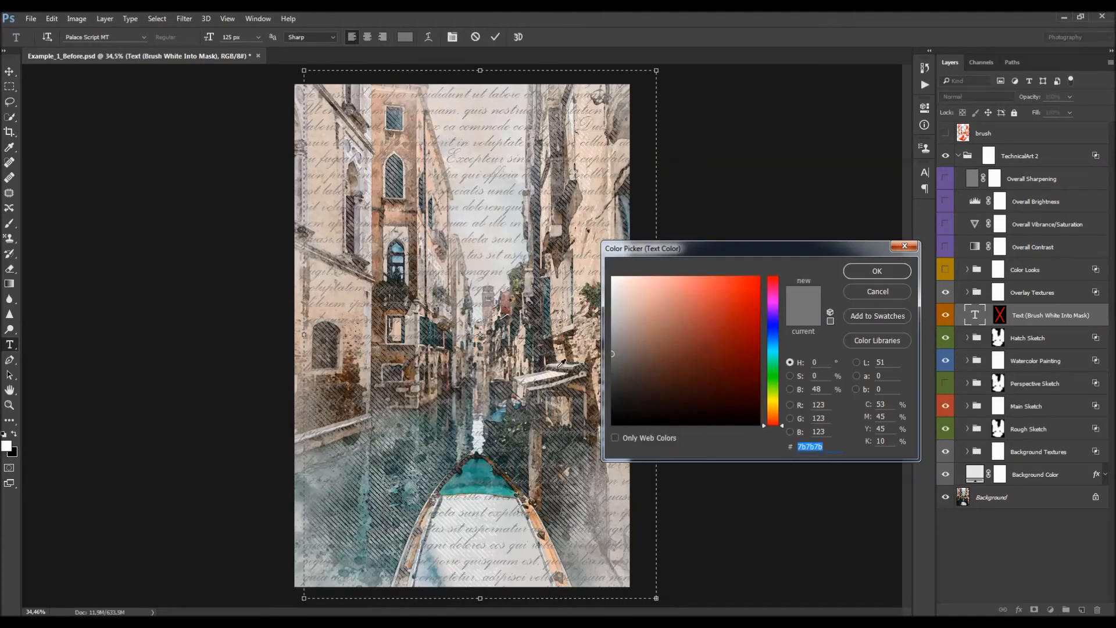
left_click(545, 298)
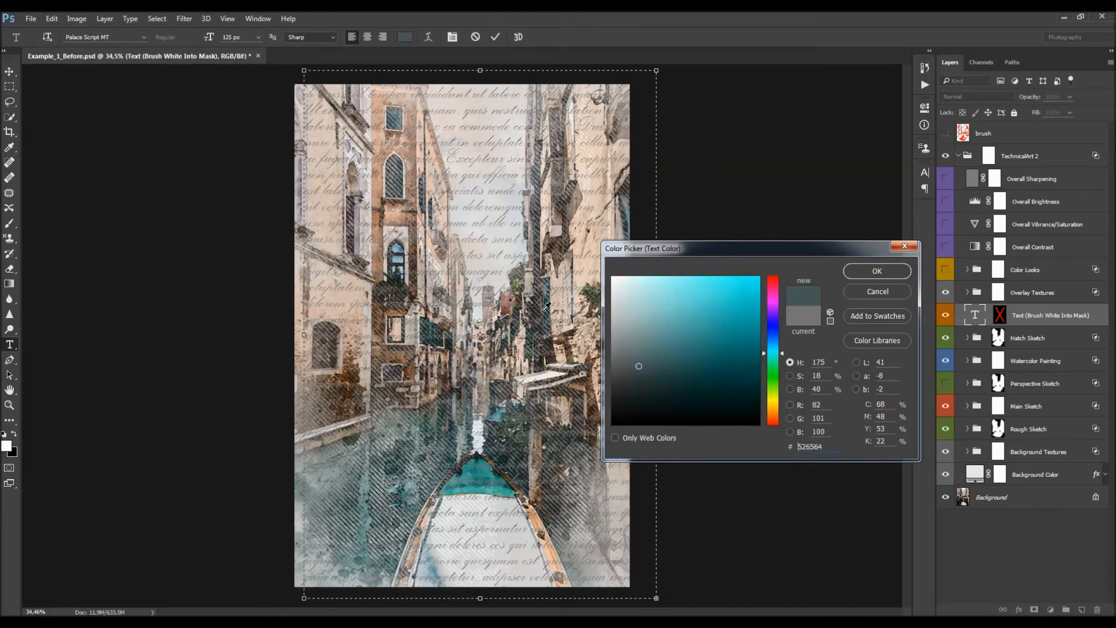
left_click(505, 410)
left_click_drag(721, 332, 768, 336)
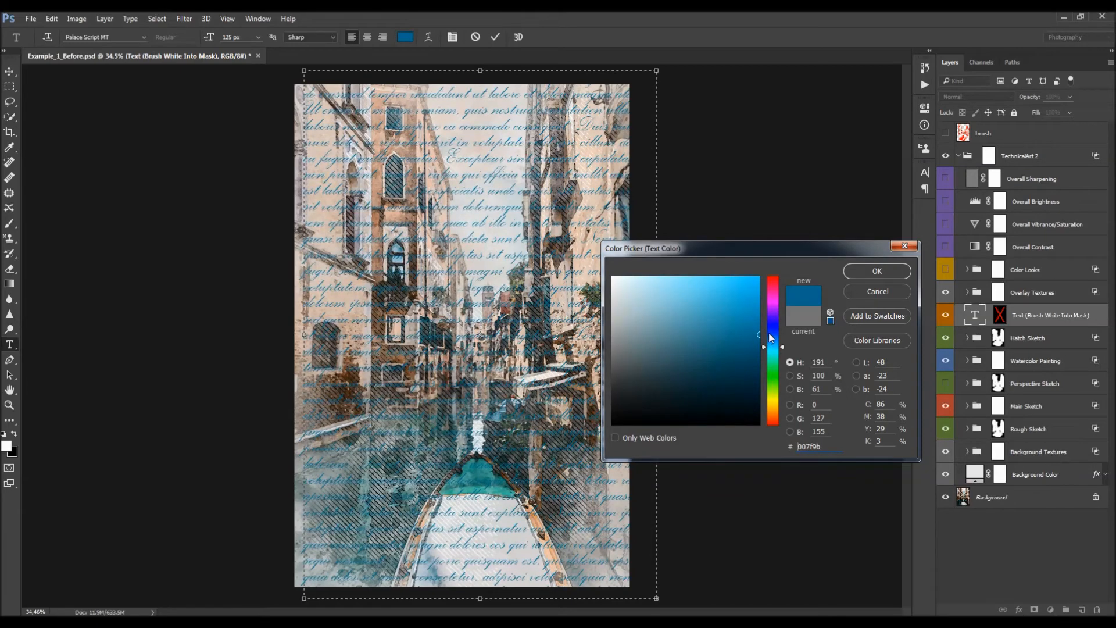
key("Return")
key("ctrl+Return")
key("v")
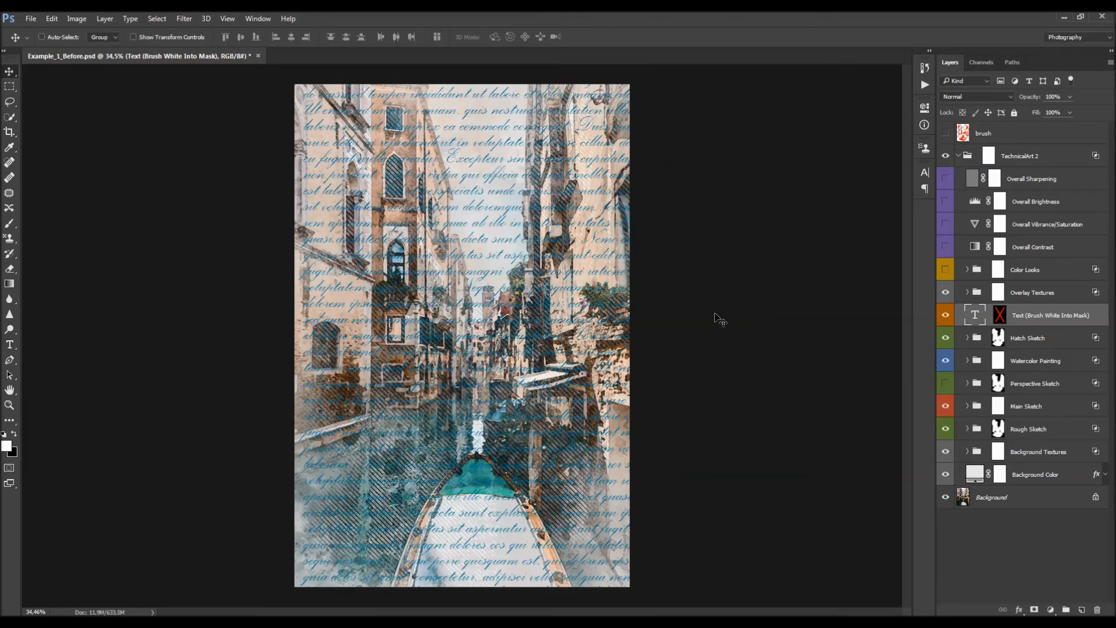
Step: Re-enable and target the text layer's mask, and choose the 3701 watercolor brush with white as the foreground color
left_click(1000, 314)
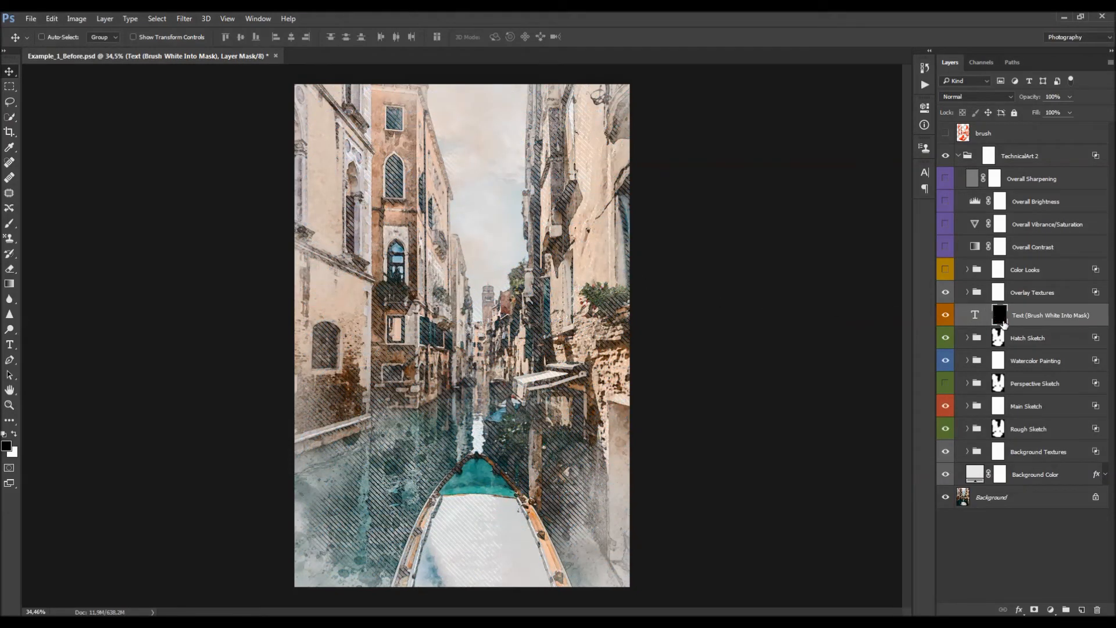
key("b")
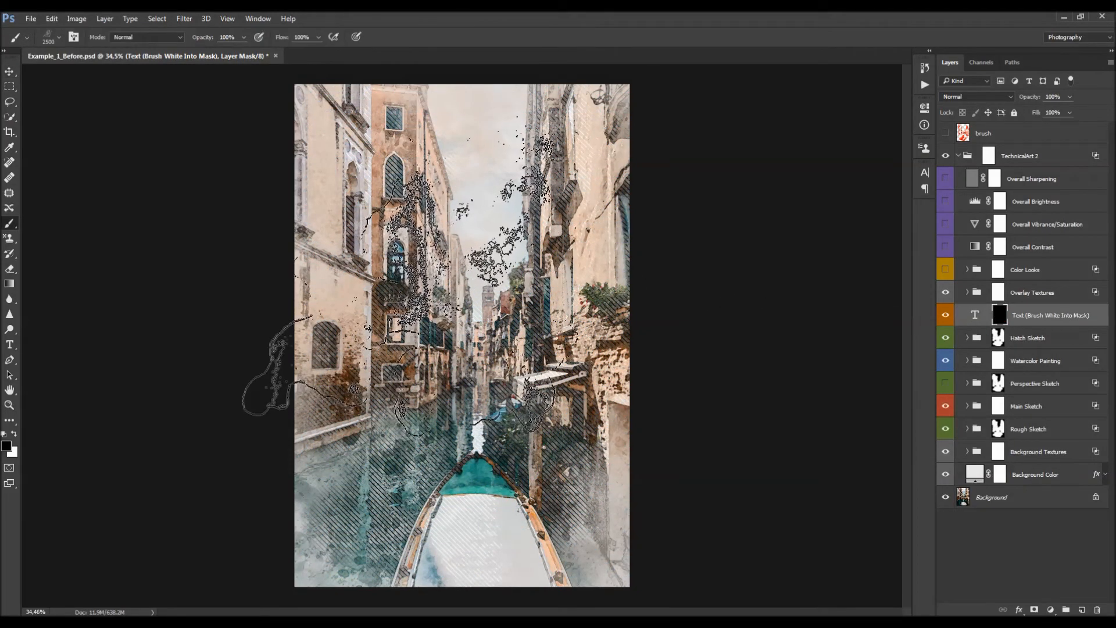
right_click(581, 364)
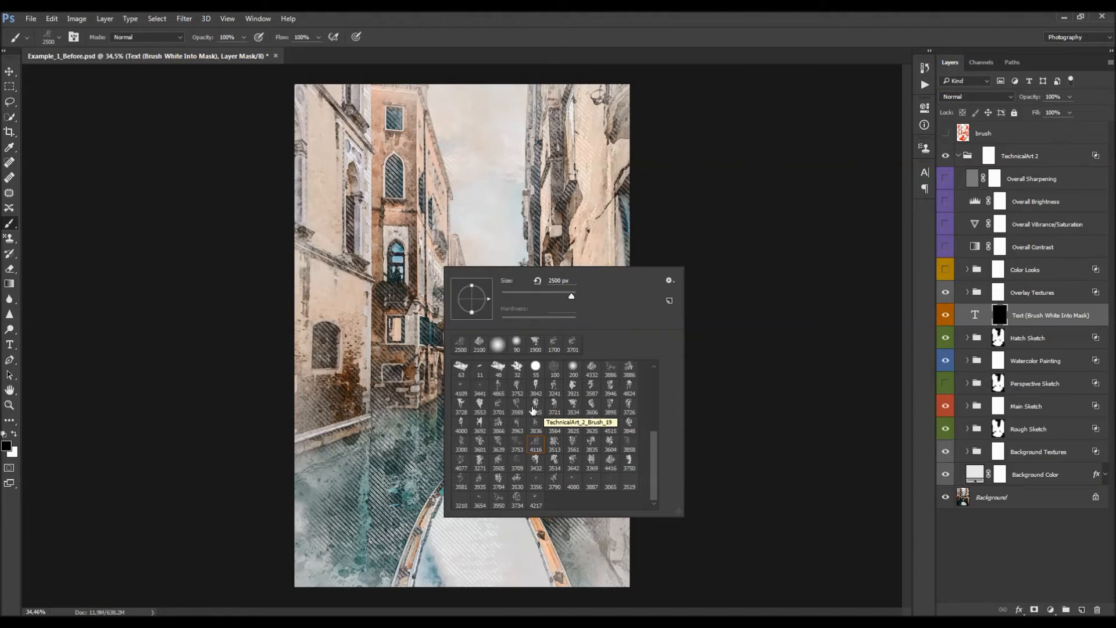
left_click(501, 407)
key("Return")
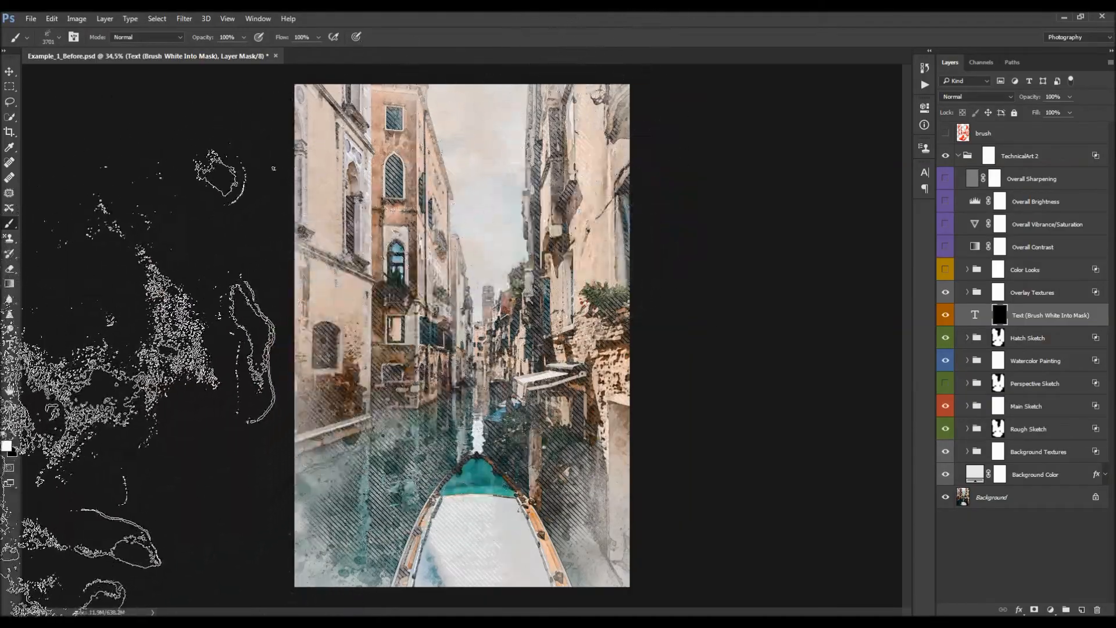
Step: Shrink the 3701 watercolor brush to 2200 px and stamp white into the text layer's mask over the sky
key("bracketleft")
key("bracketleft")
key("bracketleft")
key("bracketleft")
key("bracketleft")
key("bracketleft")
key("bracketleft")
key("bracketleft")
key("bracketleft")
key("bracketleft")
key("bracketleft")
key("bracketleft")
key("bracketleft")
key("bracketleft")
key("bracketleft")
key("bracketleft")
key("bracketleft")
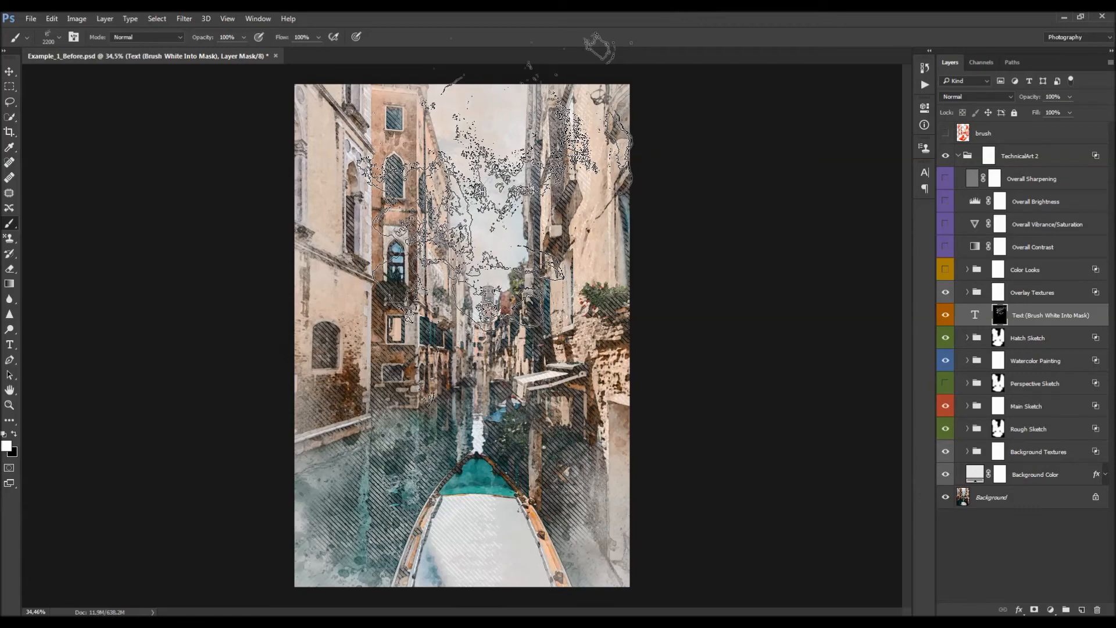
left_click(494, 196)
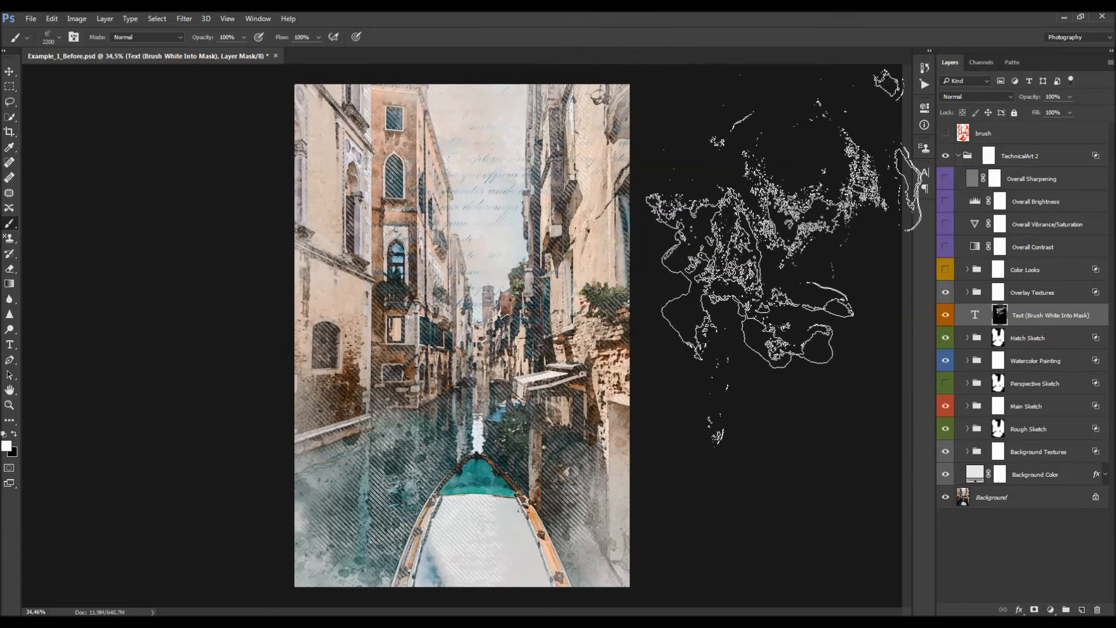
left_click(999, 315, "shift")
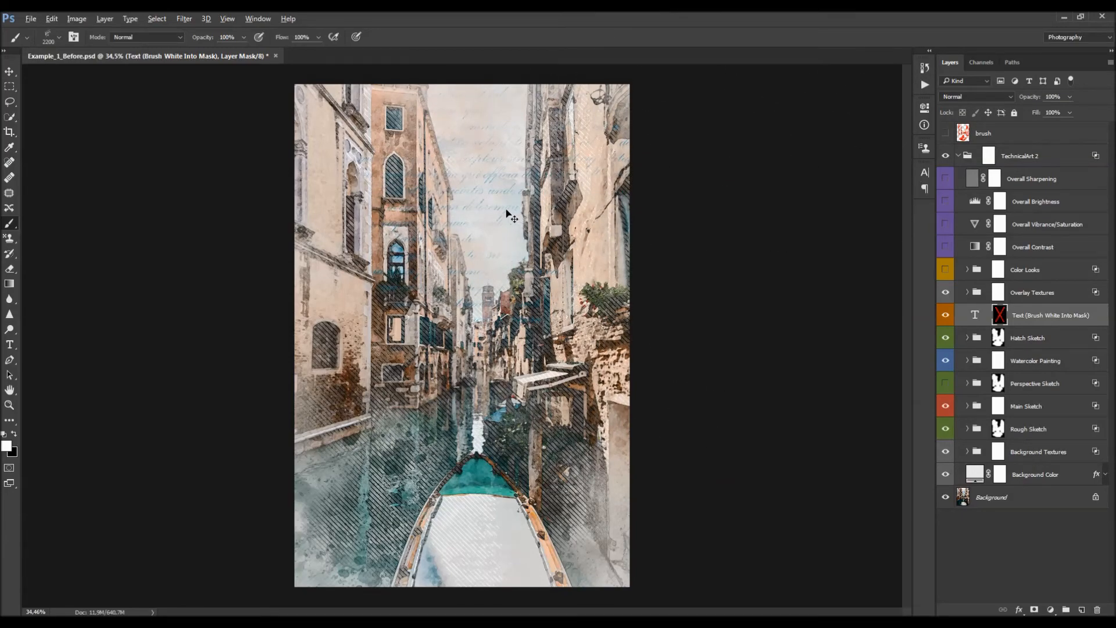
left_click(1000, 314, "shift")
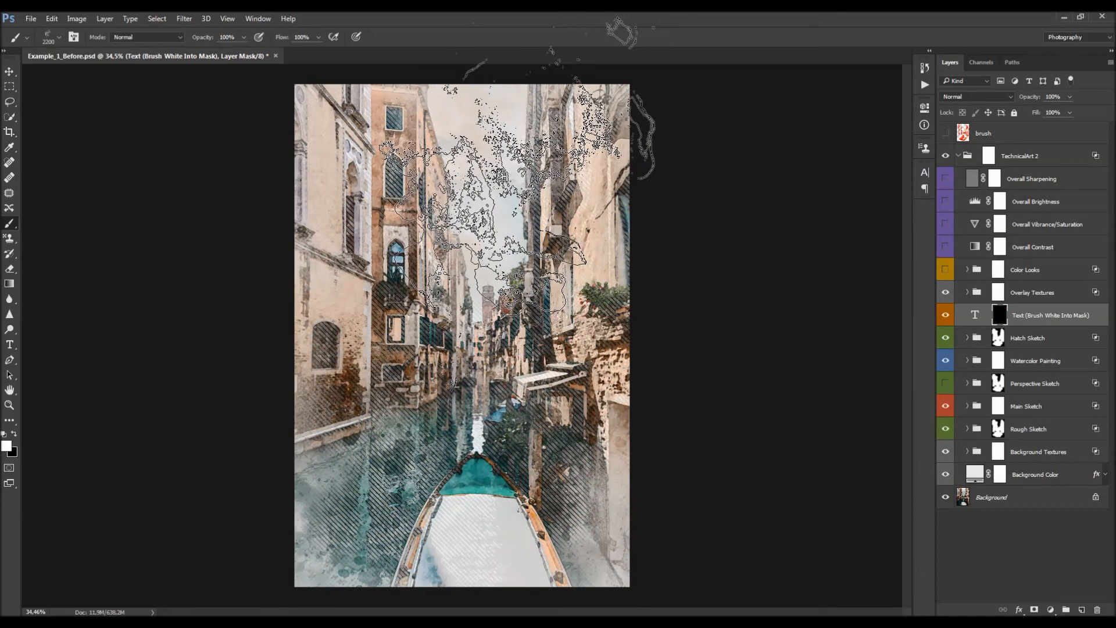
key("v")
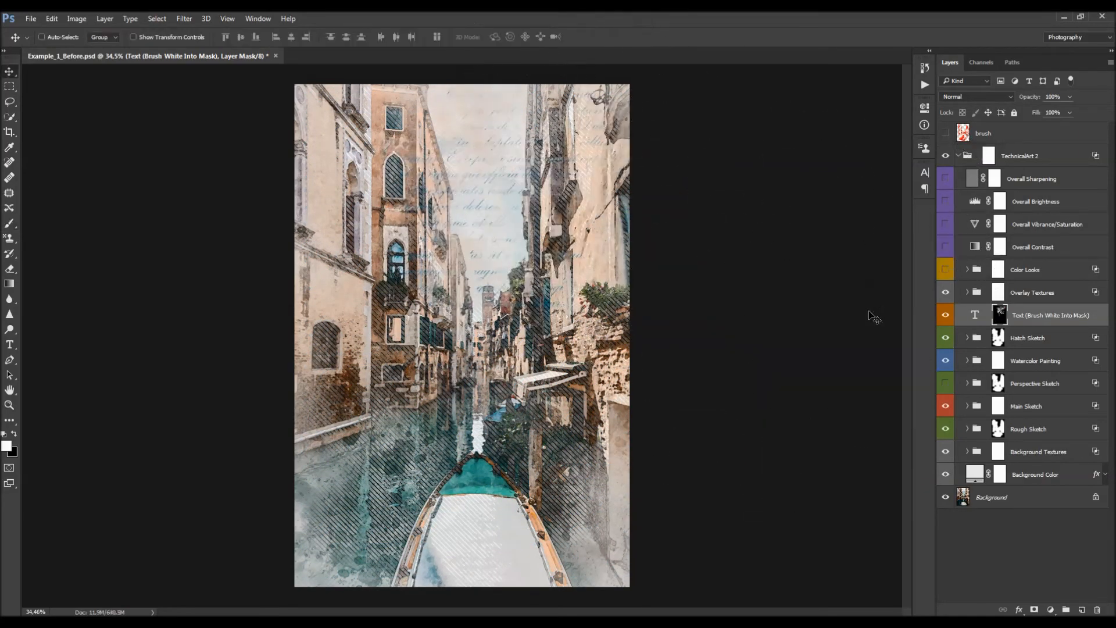
Step: Brighten the text layer's mask with a Levels adjustment, setting the white input level to 208
left_click(998, 314, "alt")
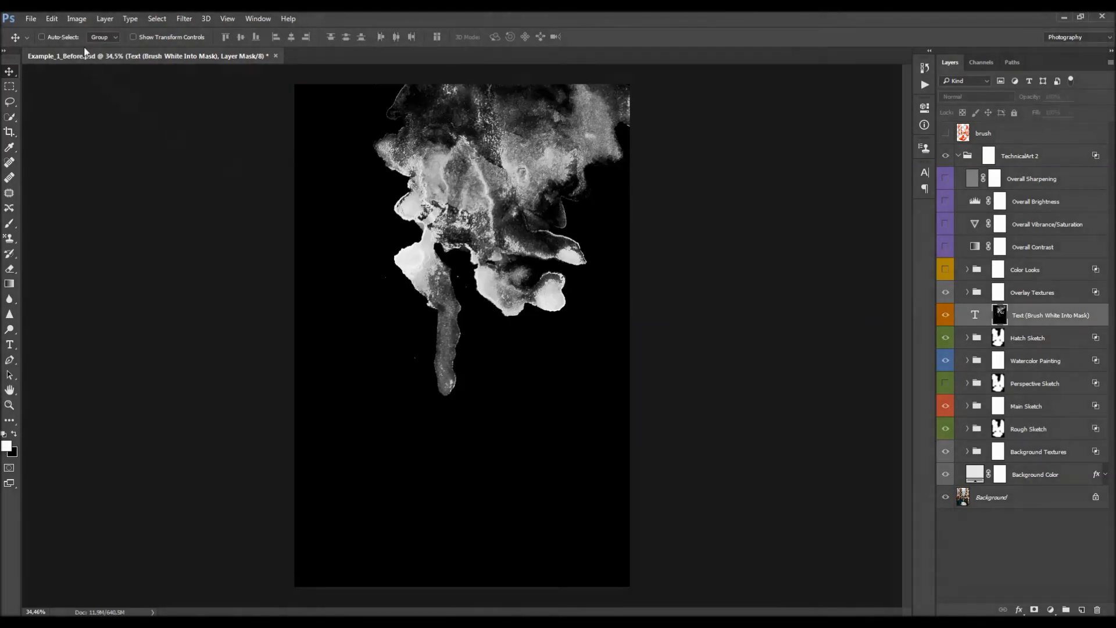
left_click(76, 18)
mouse_move(85, 49)
left_click(232, 59)
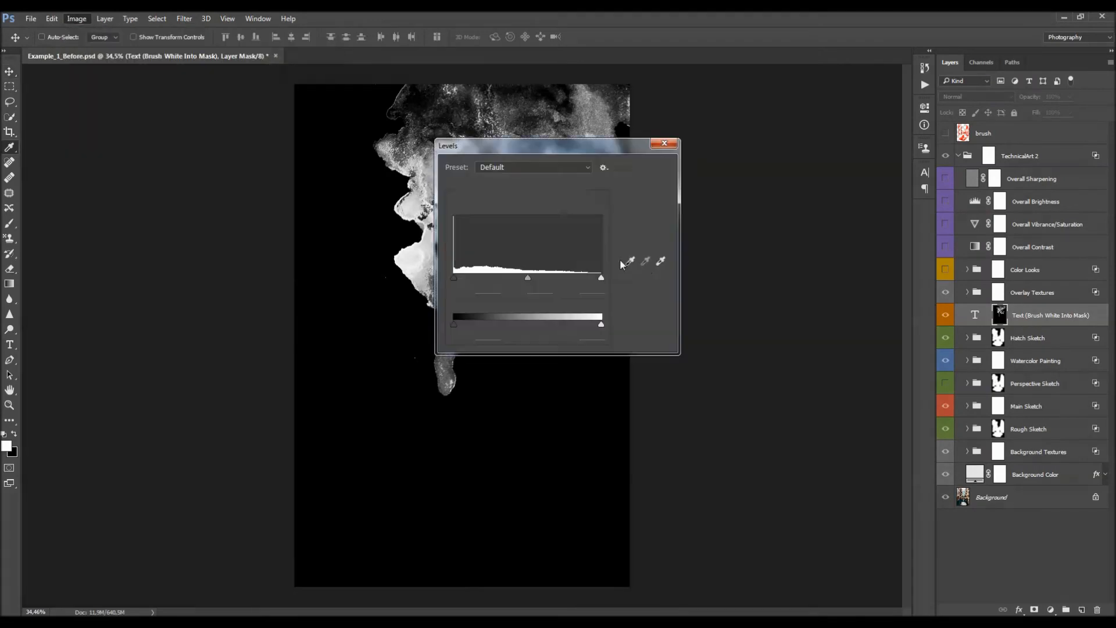
left_click_drag(603, 277, 581, 277)
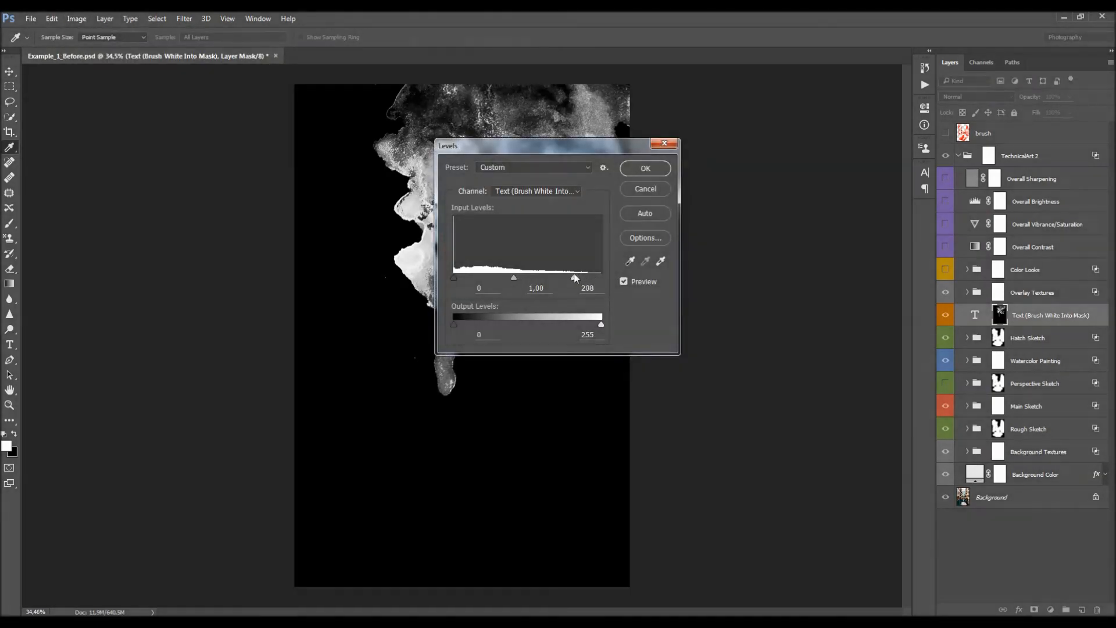
left_click_drag(563, 147, 736, 191)
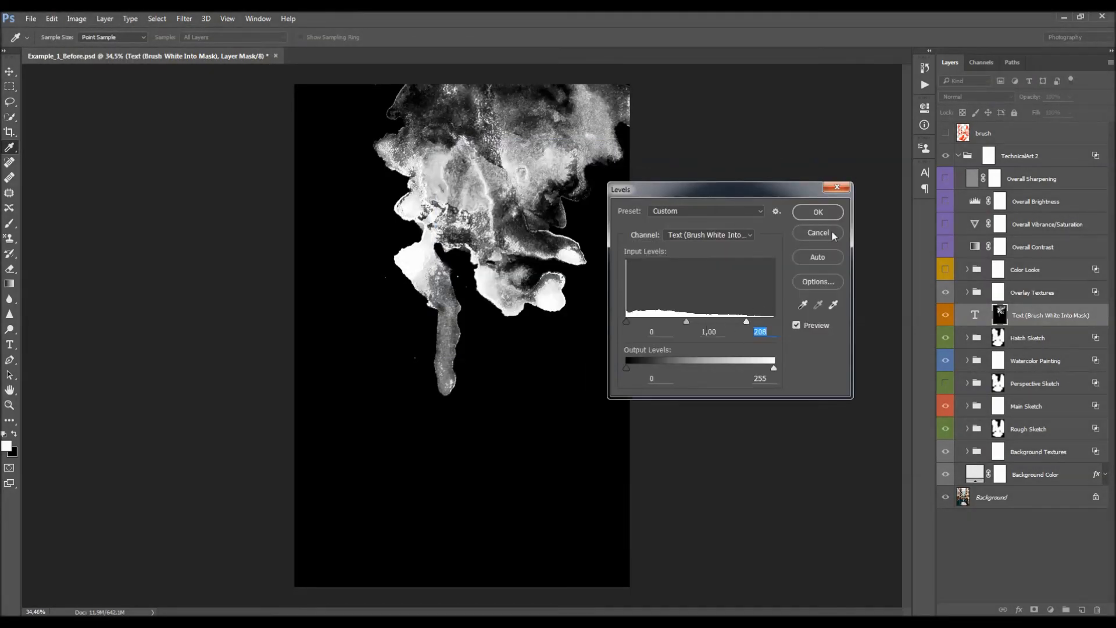
left_click(818, 213)
left_click(998, 315, "alt")
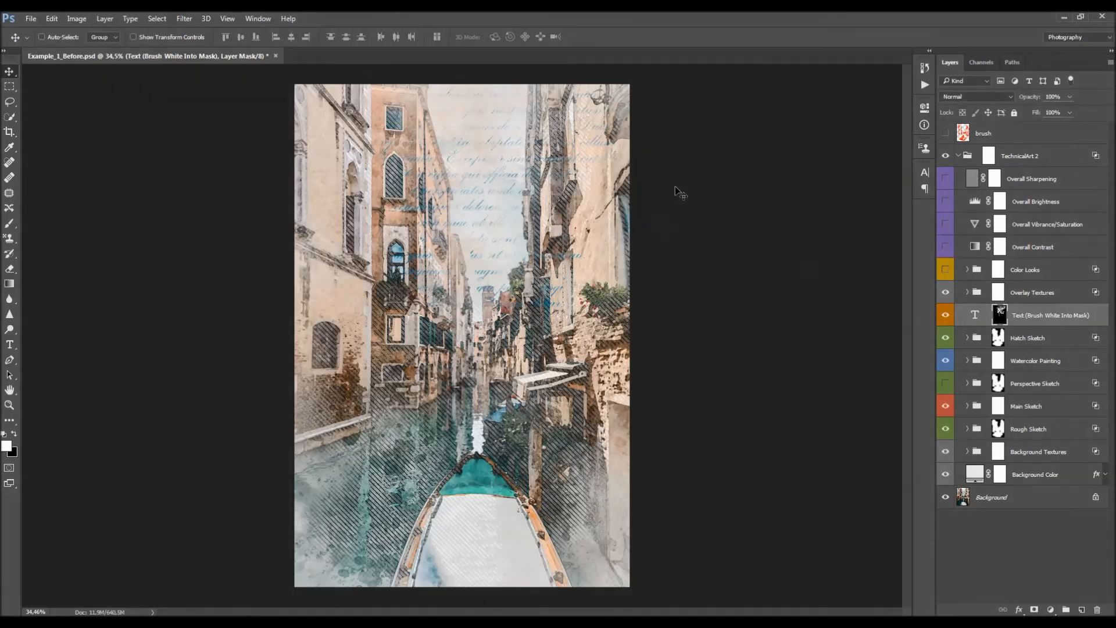
Step: Lower the script text layer's opacity to 87% and duplicate the layer
mouse_move(1038, 100)
left_mouse_down()
mouse_move(1016, 101)
mouse_move(1040, 102)
left_mouse_up()
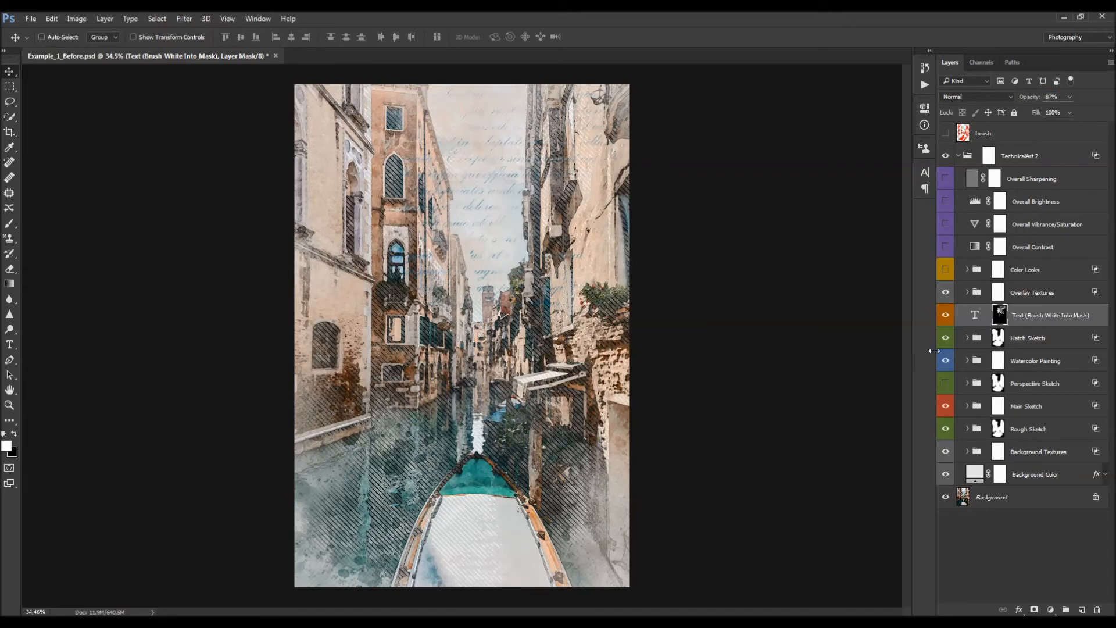
key("ctrl+j")
left_click(976, 316)
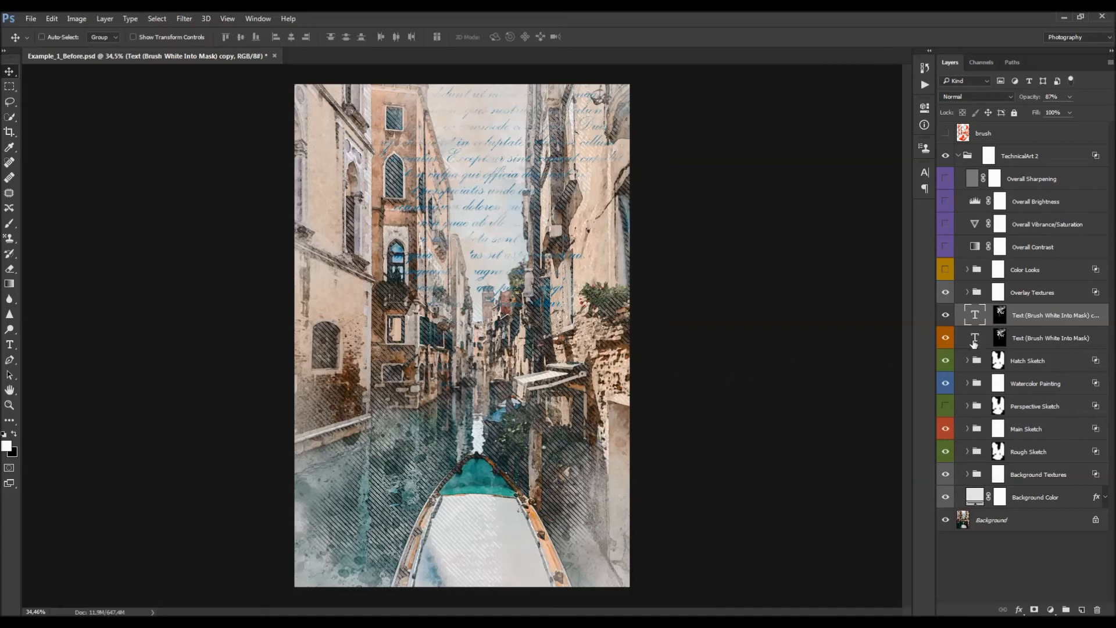
Step: Fill the mask of the duplicated text layer with black
left_click(998, 315)
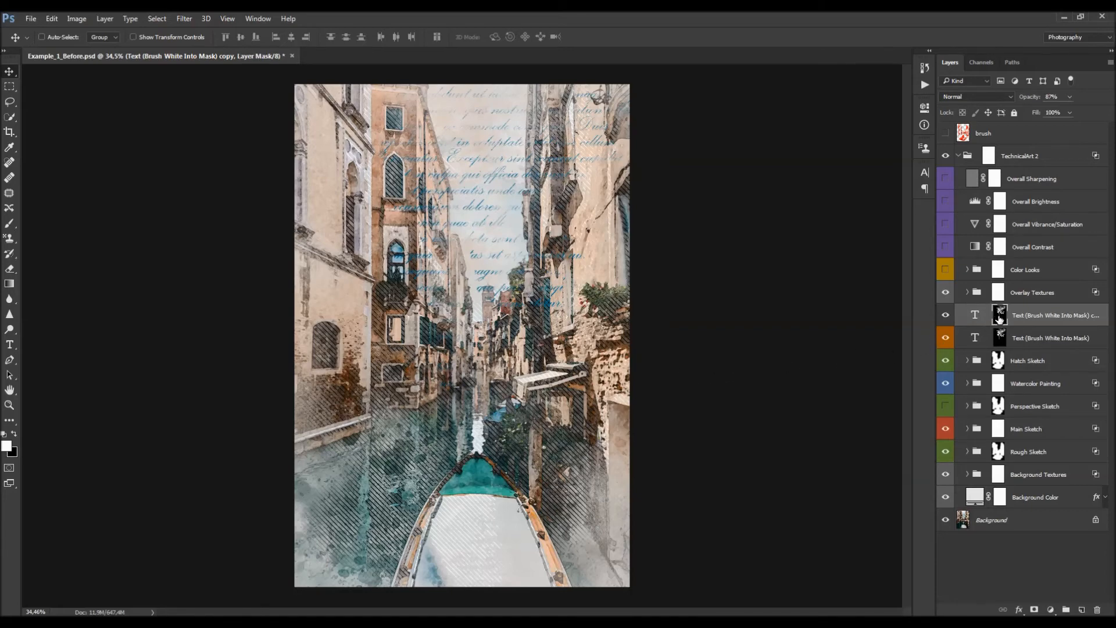
key("x")
key("shift+F5")
key("Return")
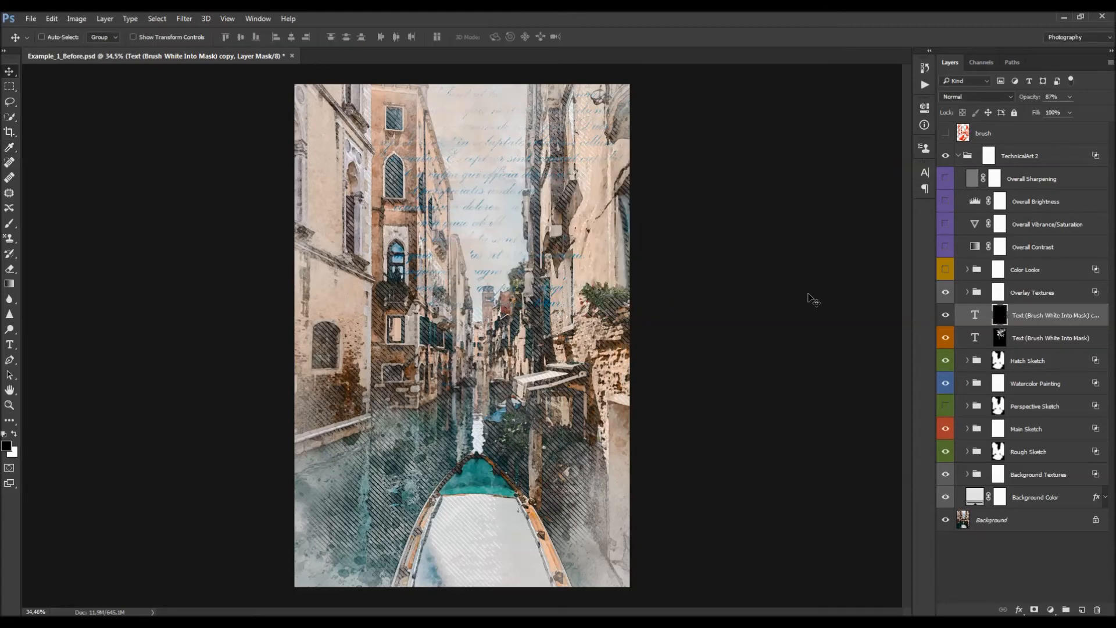
Step: Stamp the 3534 watercolor brush at 2300 px in white on the copy's mask over the lower-left water
key("b")
right_click(499, 306)
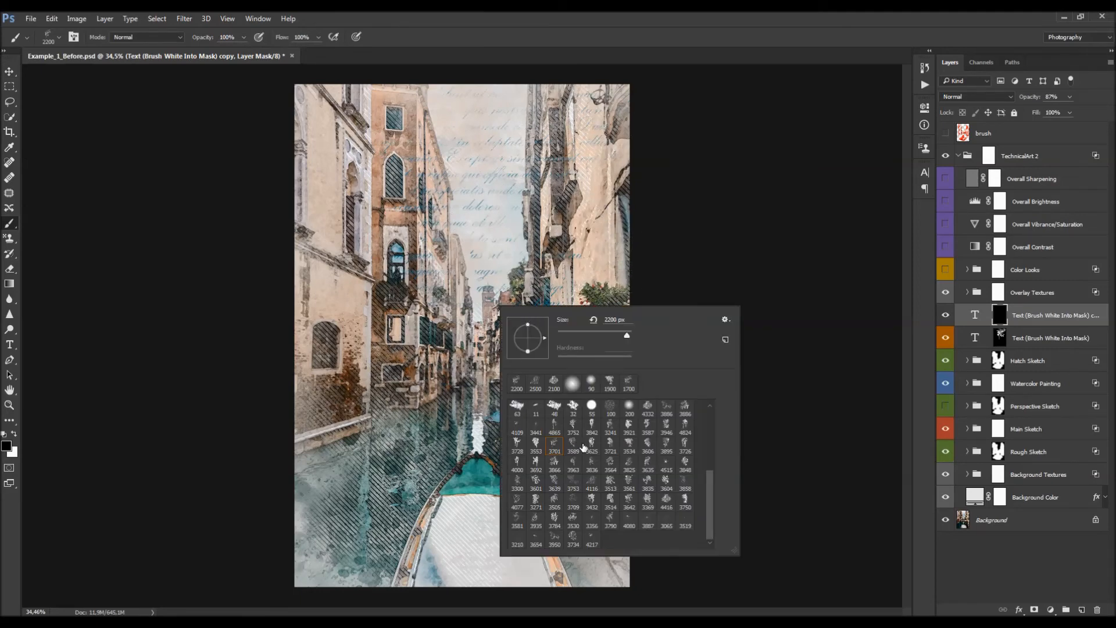
left_click(629, 444)
scroll(436, 366, "down", 2)
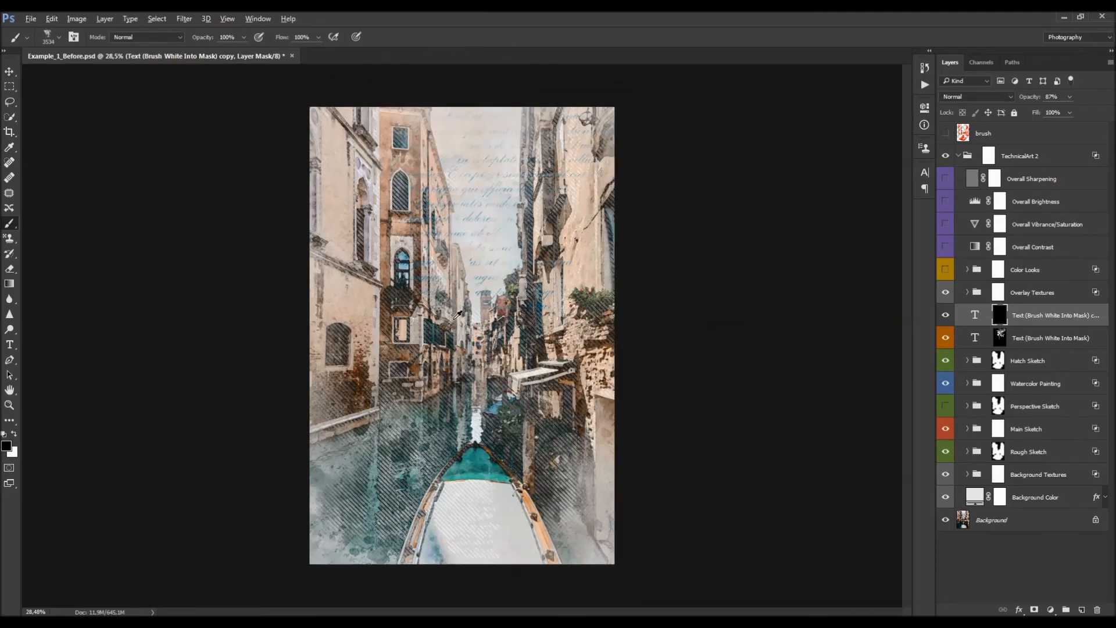
scroll(436, 366, "down", 2)
key("[")
key("[")
key("[")
key("[")
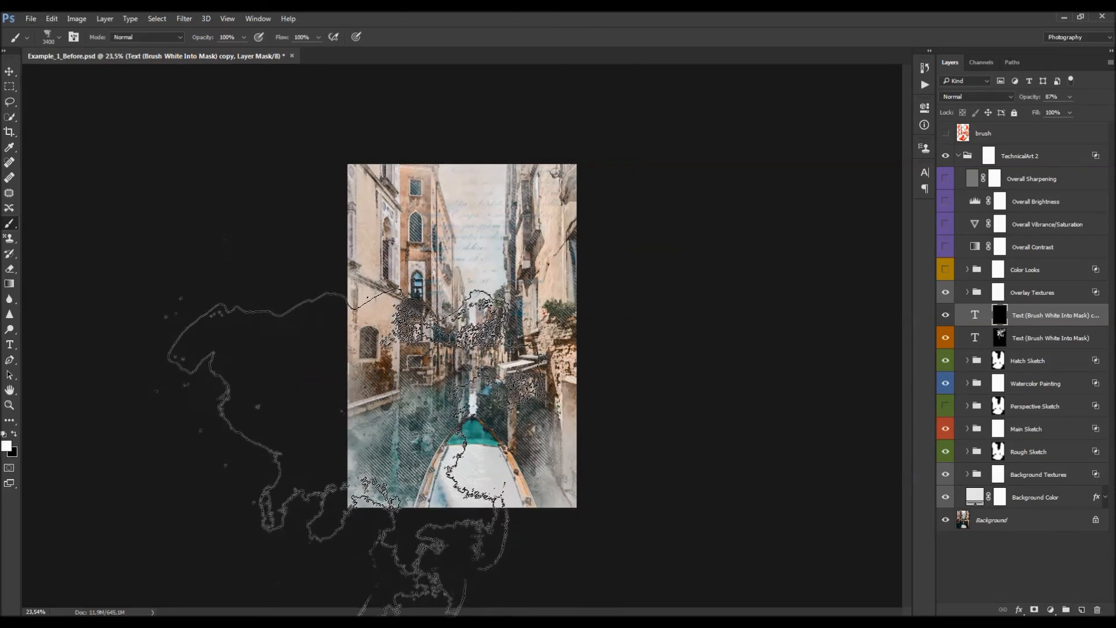
key("[")
key("[")
key("[")
key("[")
key("[")
key("[")
key("[")
key("[")
key("[")
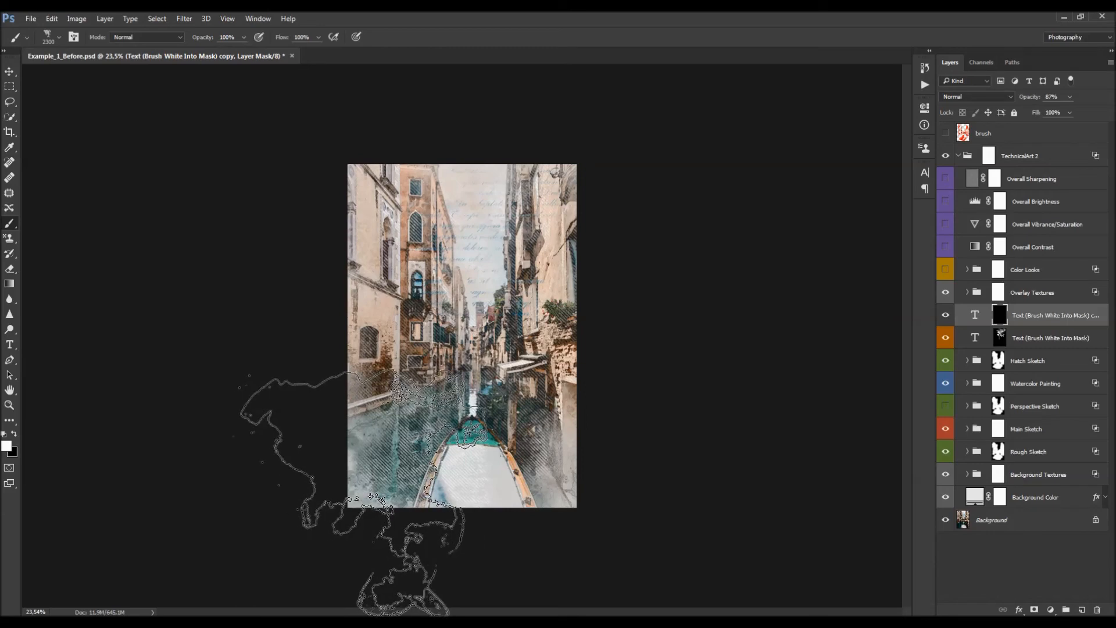
key("v")
scroll(451, 460, "up", 6)
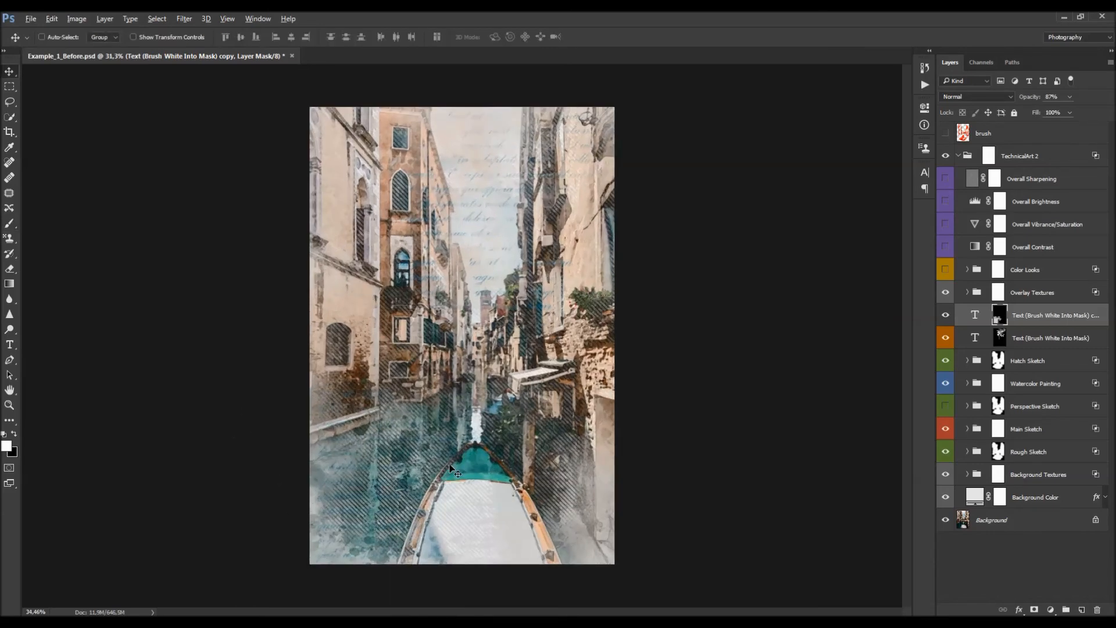
Step: Change the color of the duplicated script text to white and fit the image in view
scroll(450, 462, "down", 1)
scroll(697, 386, "down", 1)
double_click(975, 315)
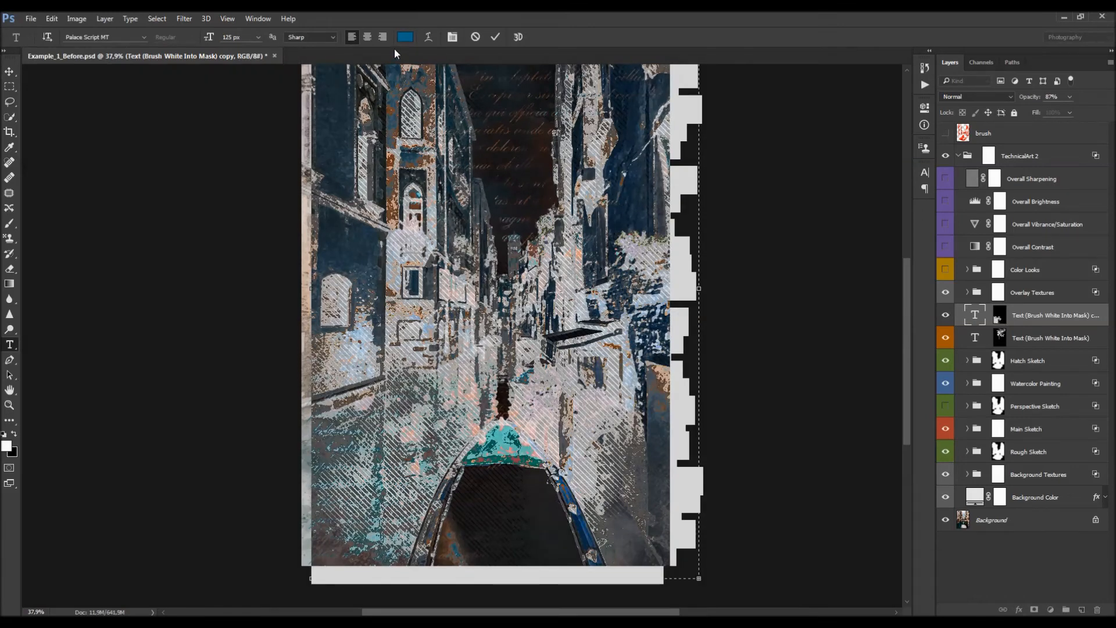
left_click(405, 37)
left_click_drag(620, 283, 526, 241)
key("Return")
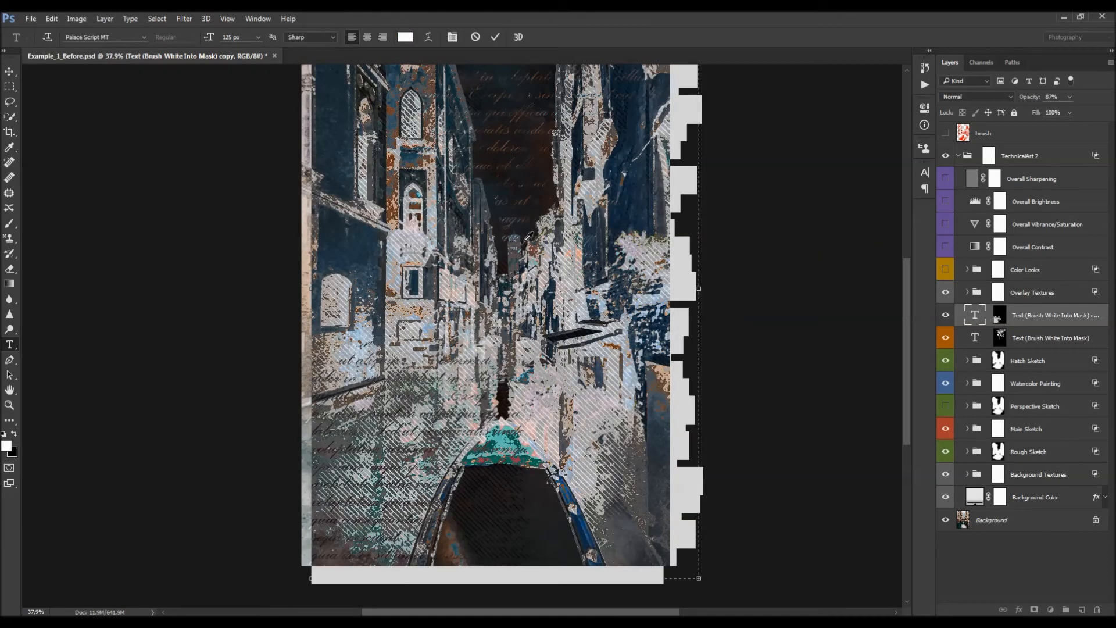
key("ctrl+Return")
left_click_drag(504, 270, 483, 272)
key("ctrl+0")
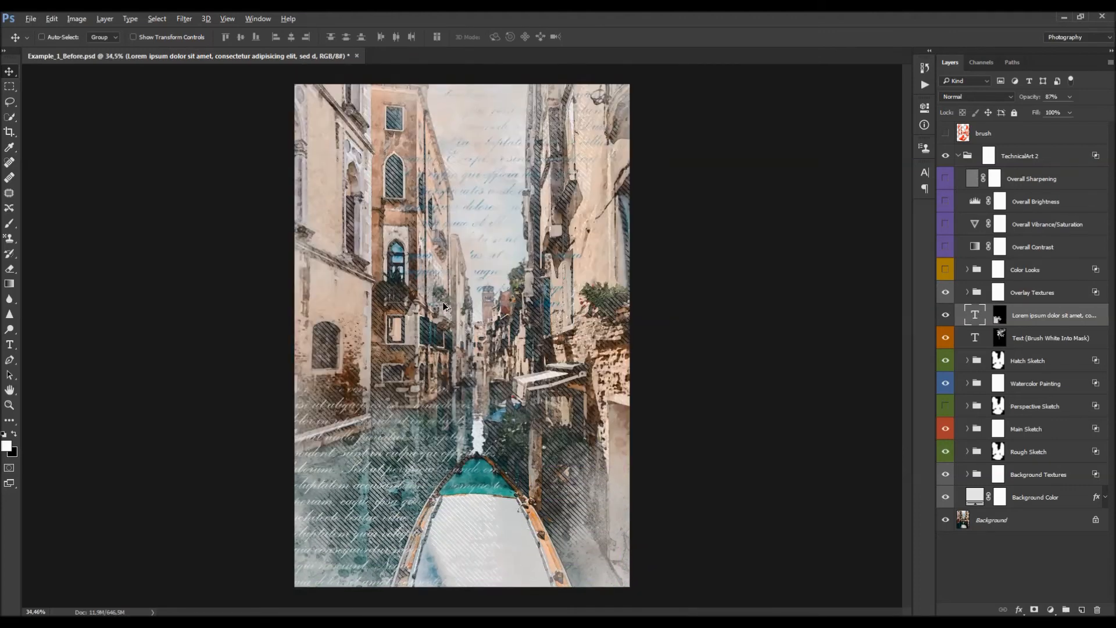
Step: Reposition the white text layer's mask so the script shows over the water in the photo's lower-left corner
scroll(453, 315, "down", 2)
scroll(465, 323, "up", 1)
left_click(1002, 316)
left_click_drag(646, 299, 593, 318)
left_click(974, 316)
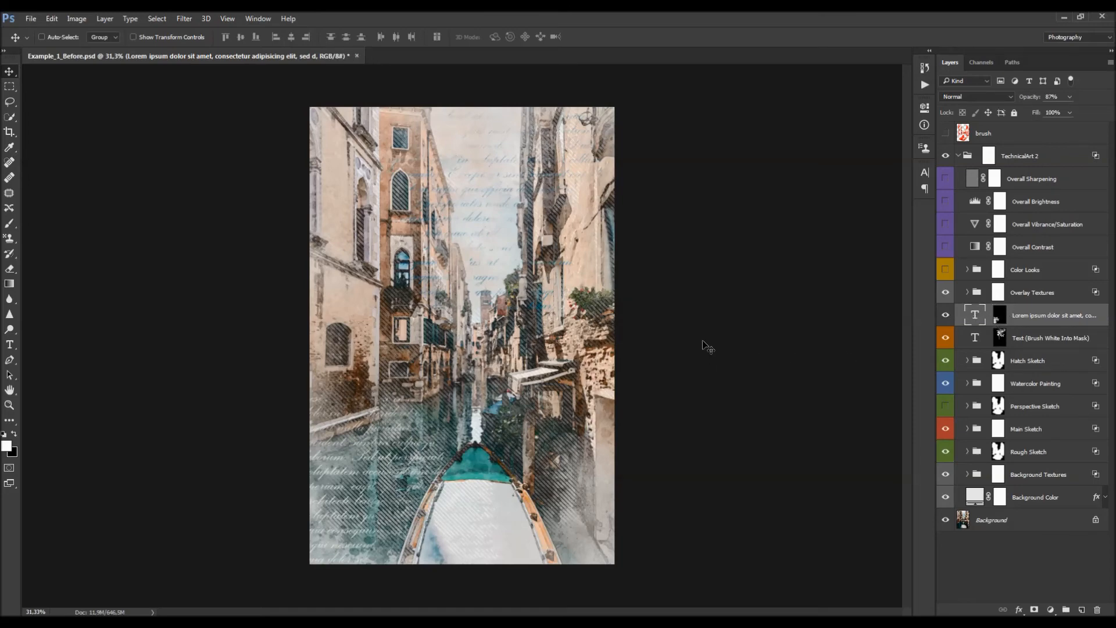
scroll(516, 319, "down", 1)
scroll(516, 320, "up", 1)
left_click(999, 315)
left_click_drag(481, 375, 463, 362)
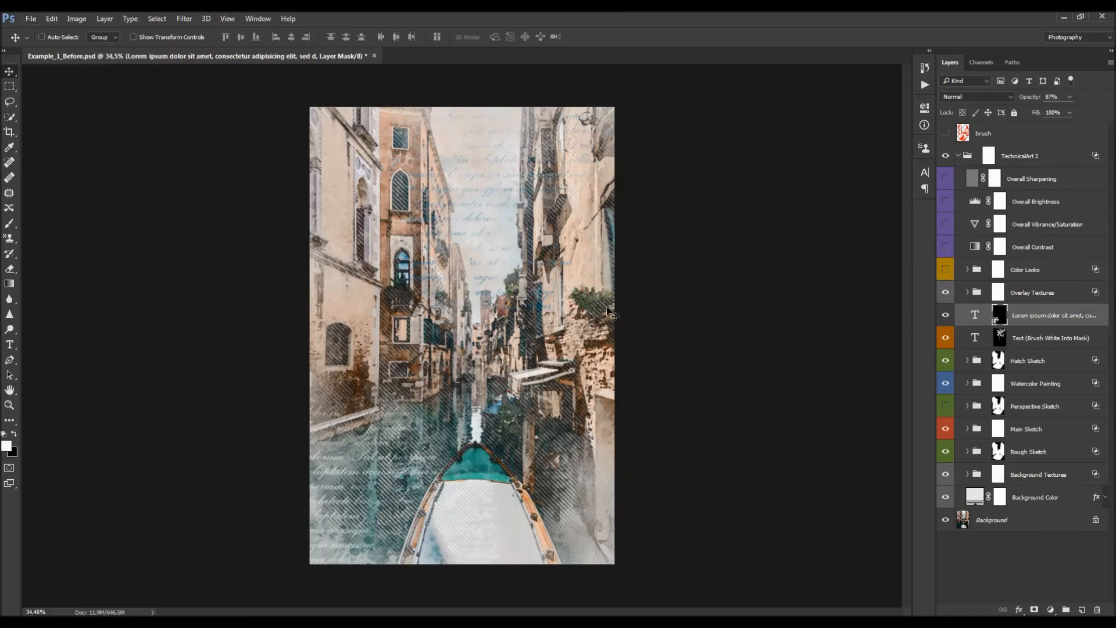
scroll(488, 276, "up", 1)
Step: Touch up the white text's mask with a black 600 px soft round brush and raise the layer's opacity
key("b")
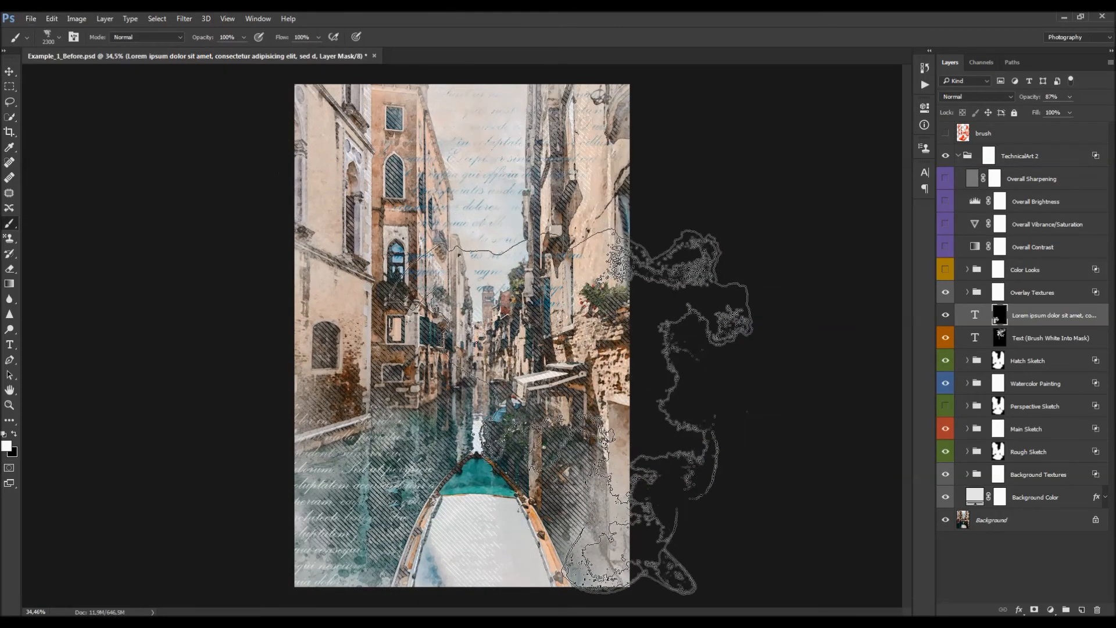
right_click(520, 381)
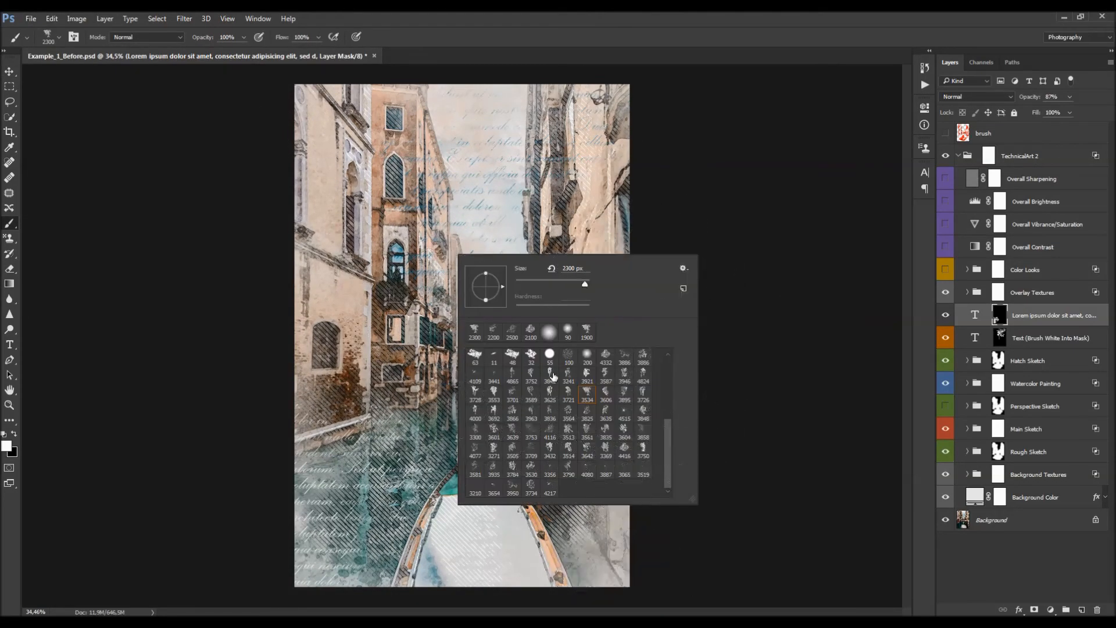
left_click(588, 357)
key("Return")
key("bracketright")
key("bracketright")
key("bracketright")
key("bracketright")
key("bracketright")
key("x")
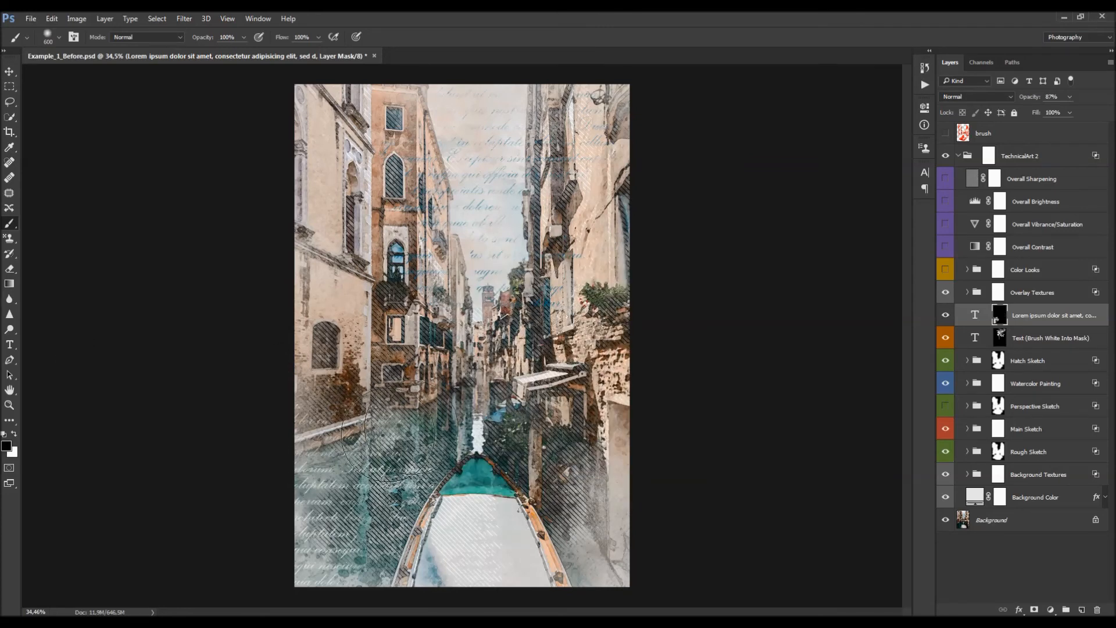
key("v")
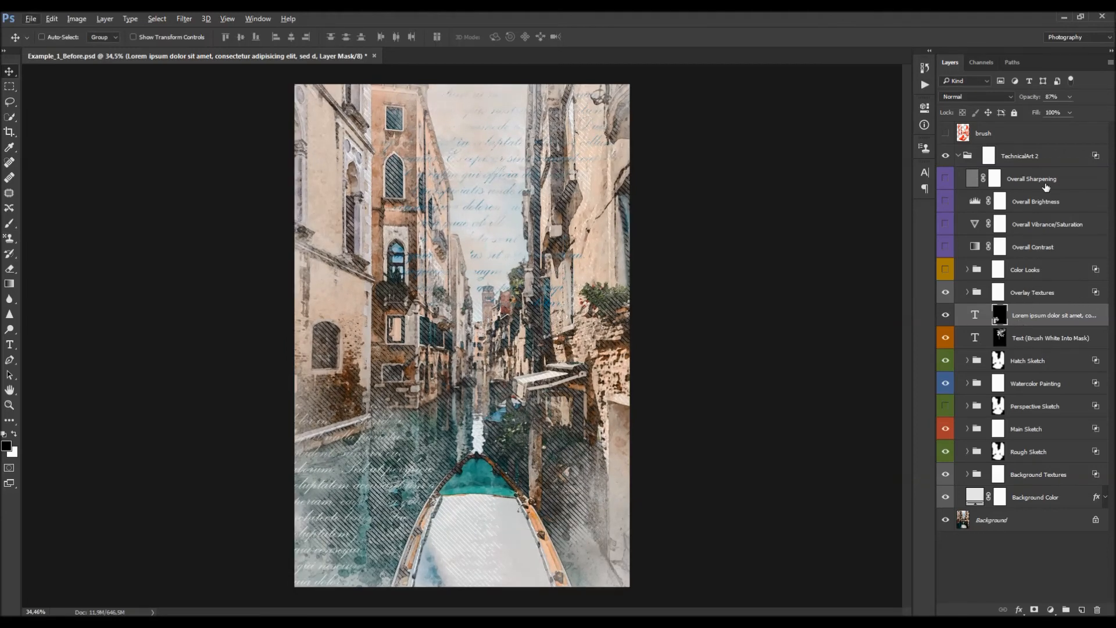
left_click_drag(1027, 102, 1049, 104)
Step: Show the Canvas Texture layer in the Overlay Textures group, set its opacity to 90%, and collapse the group
left_click(968, 293)
left_click(1038, 382)
left_click(943, 383)
left_click_drag(1023, 97, 1081, 107)
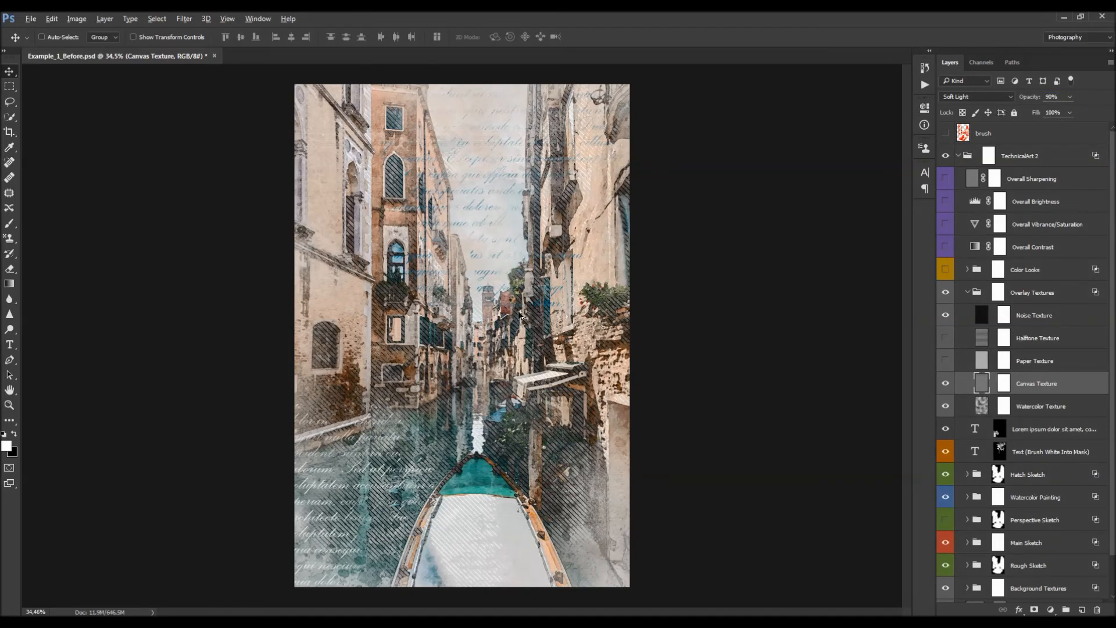
scroll(518, 319, "up", 3)
left_click(944, 383)
left_click(945, 383)
scroll(516, 300, "down", 4)
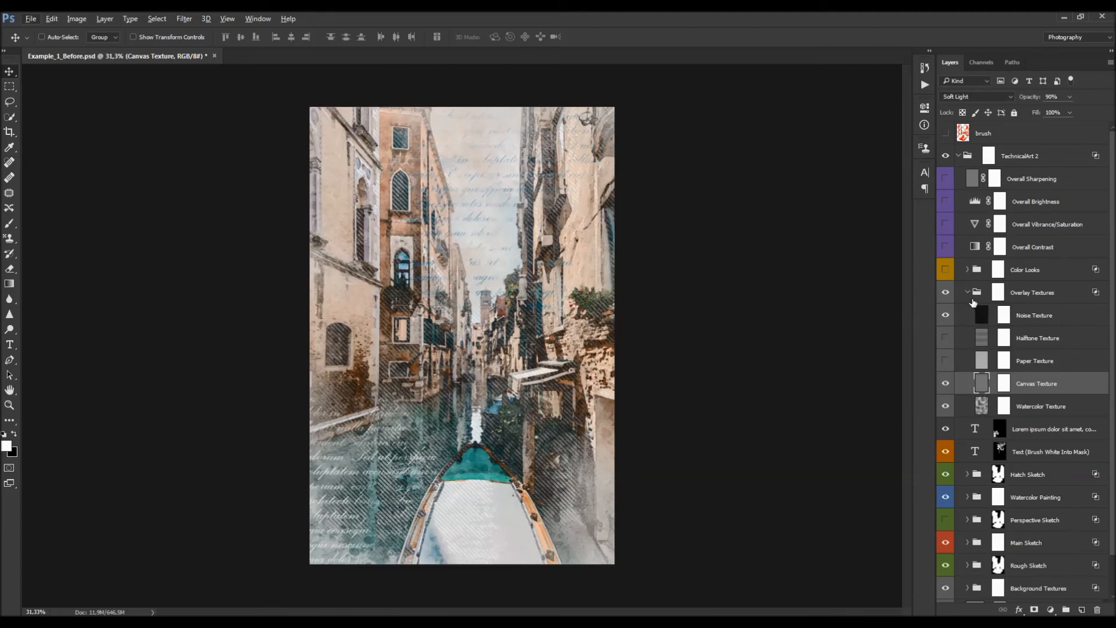
left_click(968, 294)
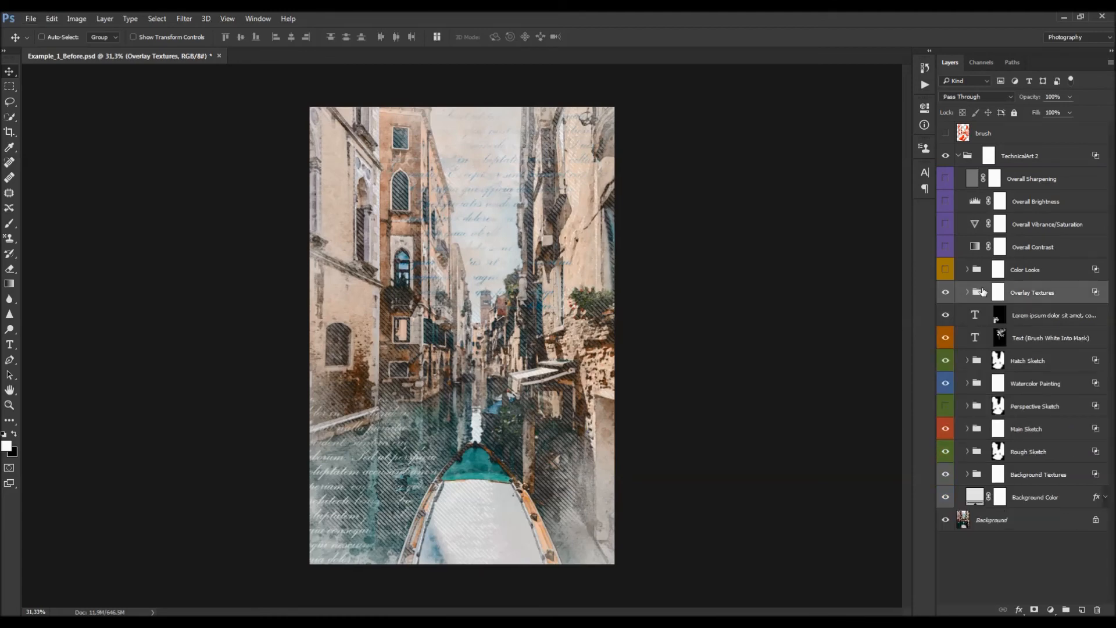
Step: Turn on the Color Looks group and expand it to list its color presets
left_click(969, 275)
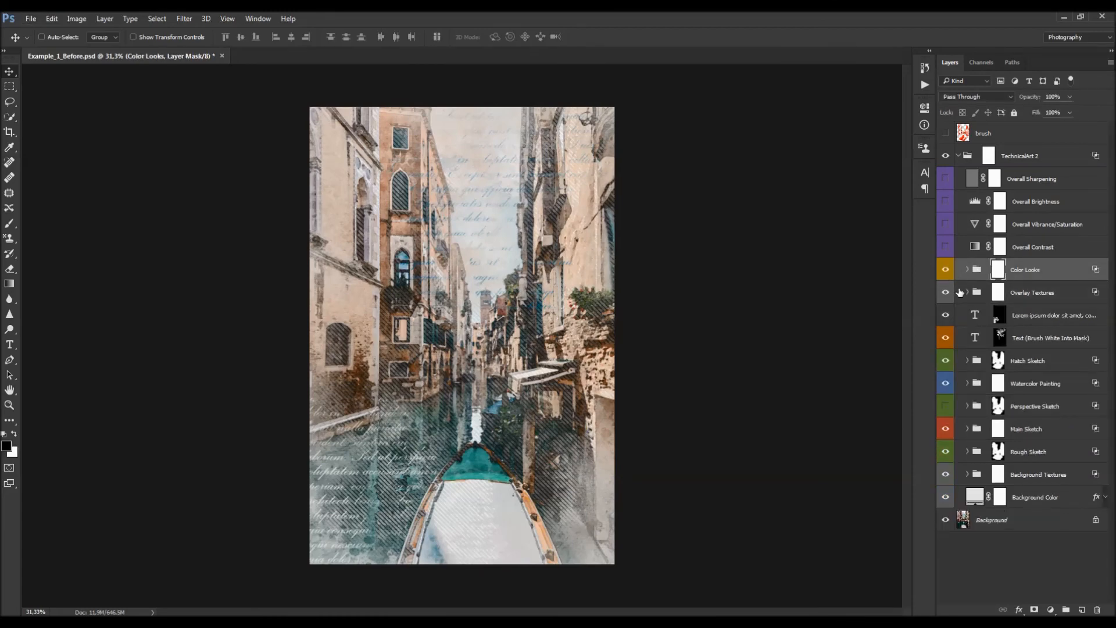
left_click(968, 270)
scroll(1000, 306, "down", 3)
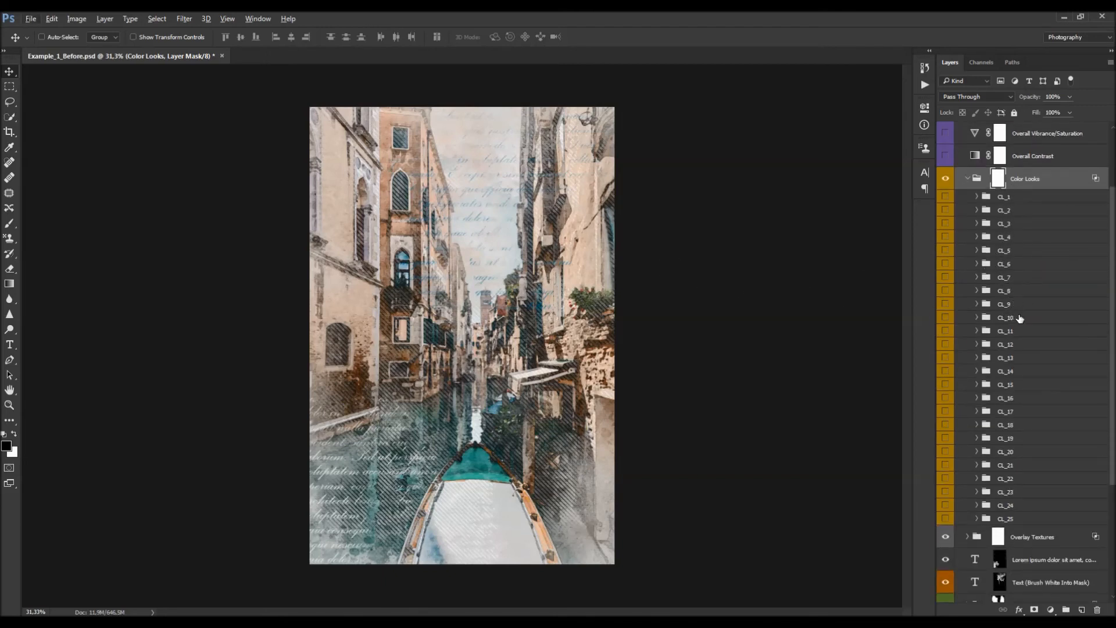
Step: Preview individual color looks from both ends of the Color Looks group, including CL_3, CL_2 and CL_25, hiding each one after viewing
left_click(1014, 226)
left_click(945, 223)
key("ctrl+0")
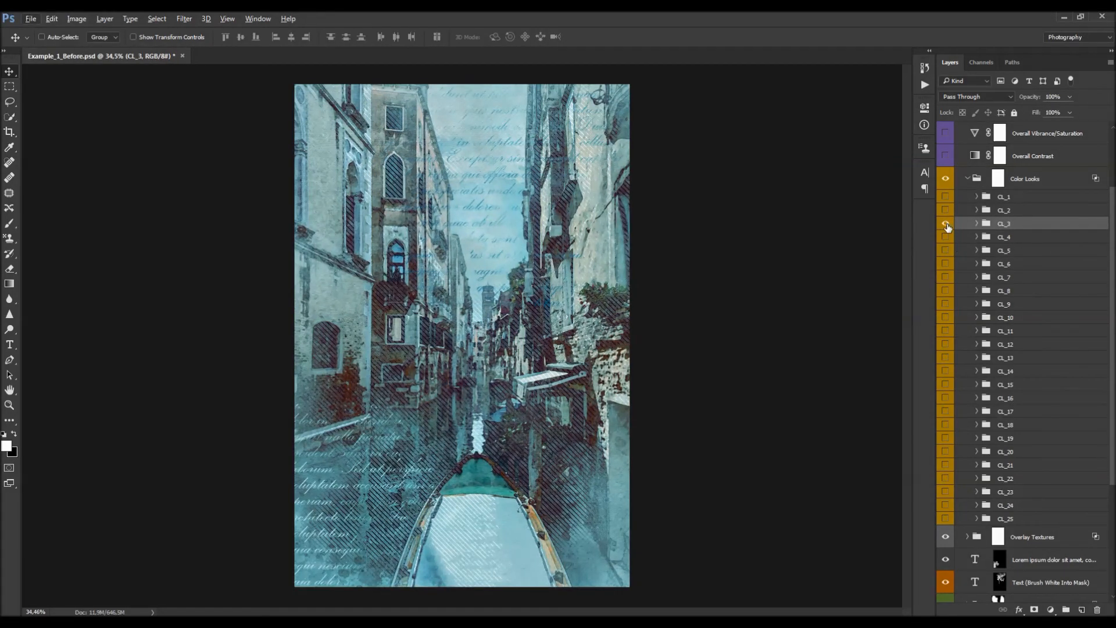
left_click(945, 224)
left_click(945, 210)
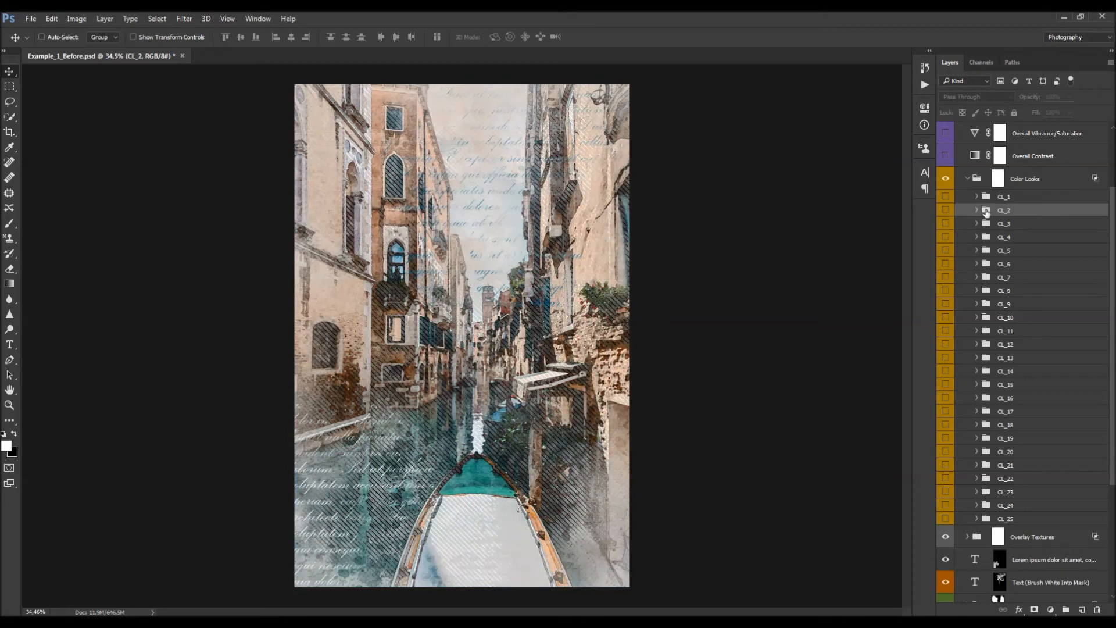
left_click(945, 210)
left_click(945, 196)
left_click(945, 504)
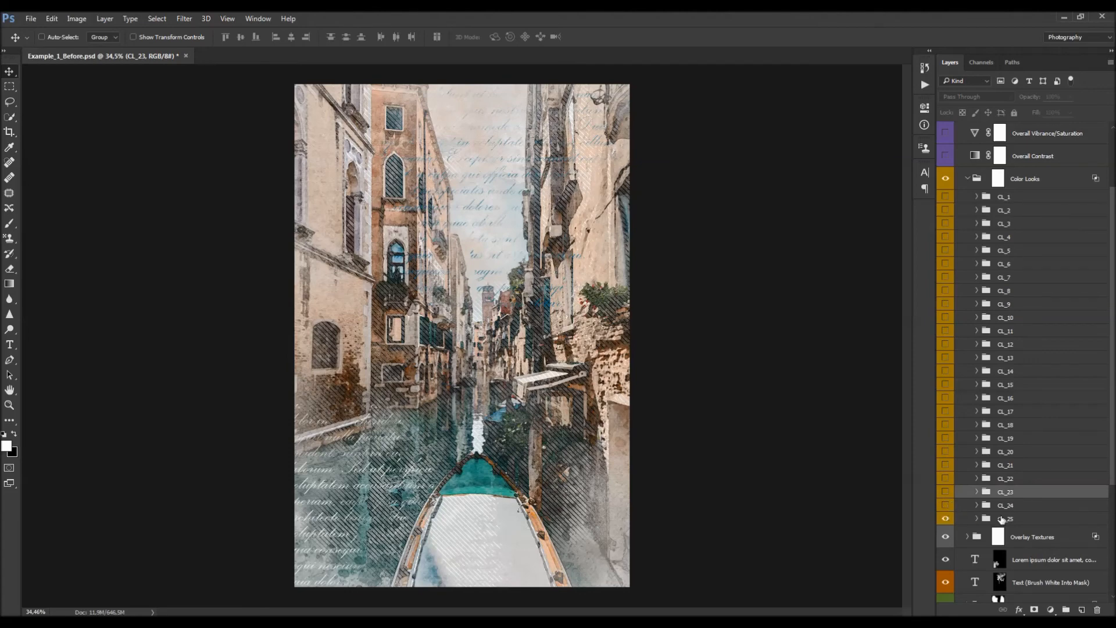
left_click(1001, 519)
left_click(945, 515)
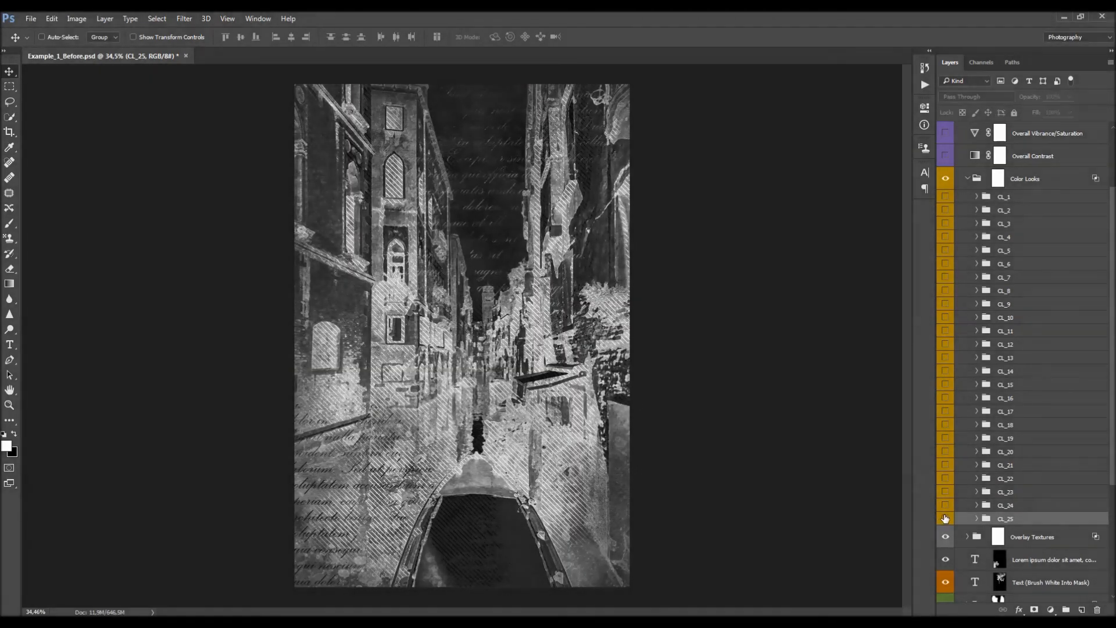
Step: Try combining color look CL_24 at 74% opacity with CL_22 at 40% opacity, and hide both again
left_click(996, 505)
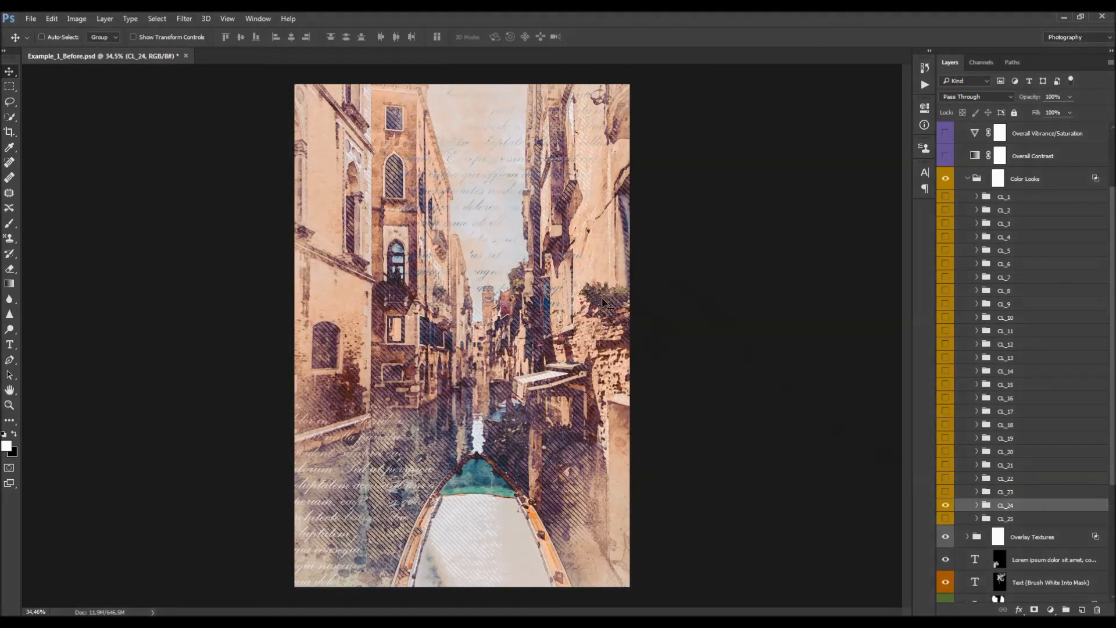
left_click(946, 480)
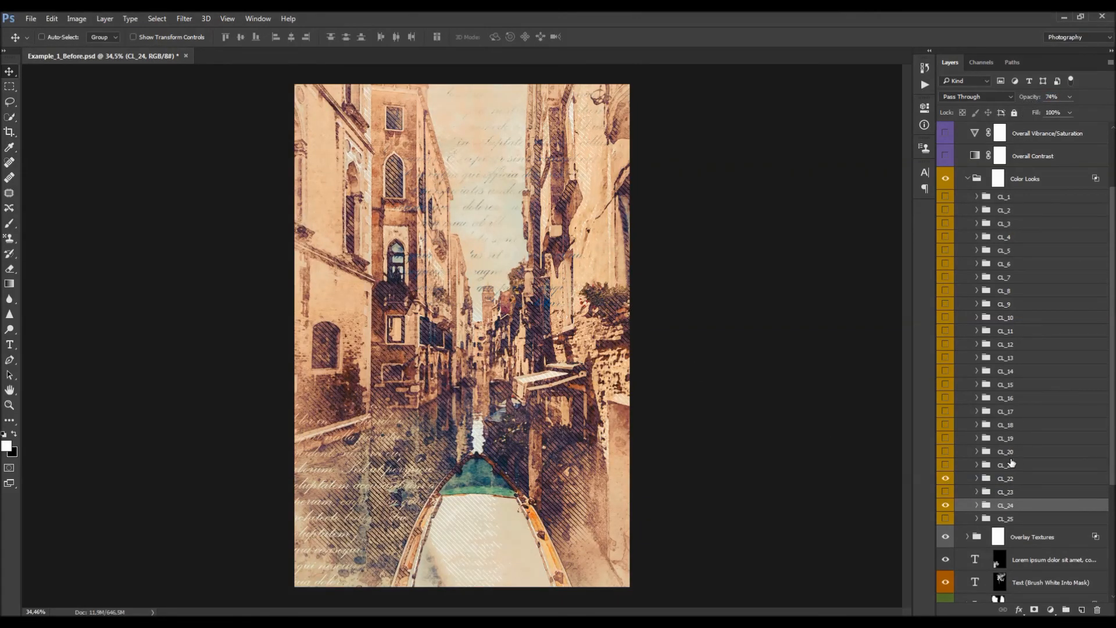
left_click(1006, 479)
left_click_drag(1029, 97, 993, 104)
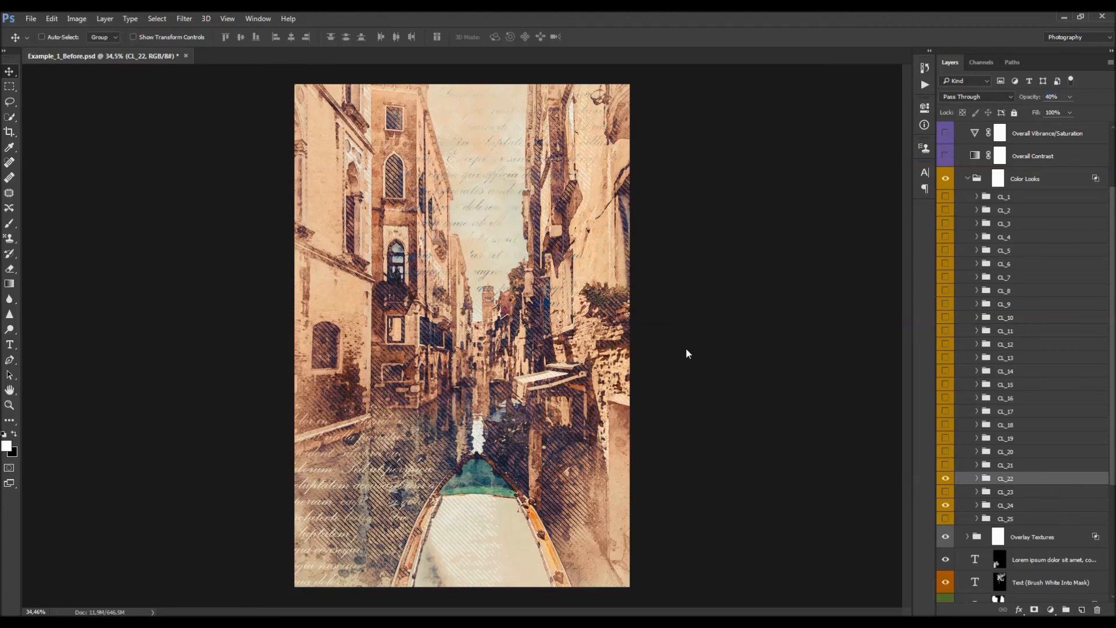
left_click_drag(947, 481, 945, 506)
Step: Show color look CL_16 at a reduced opacity and collapse the Color Looks group
left_click(990, 398)
left_click(945, 398)
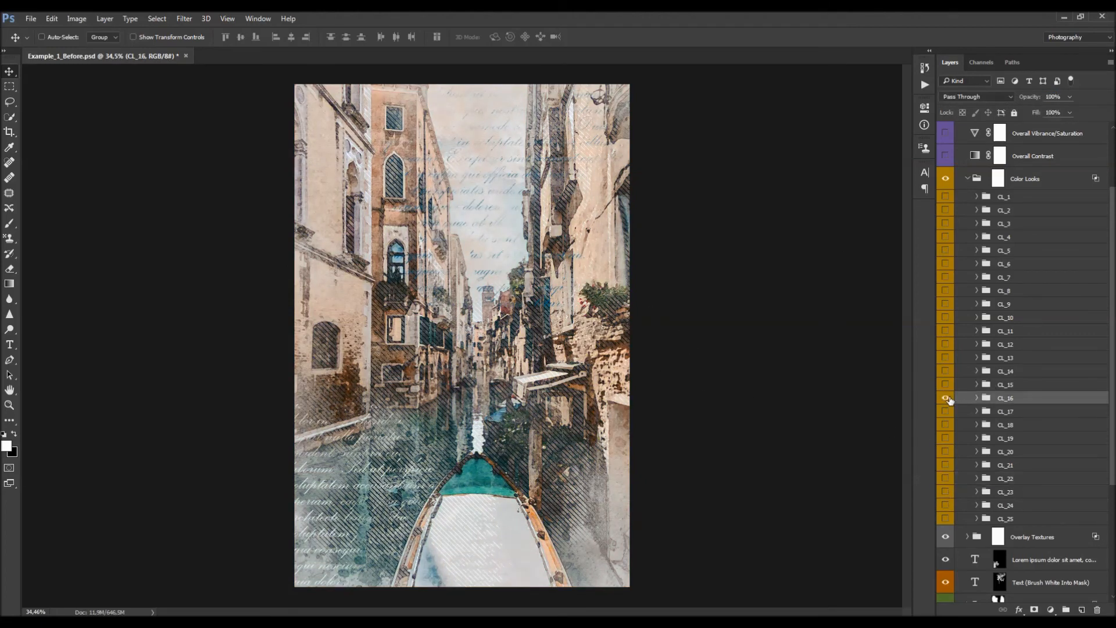
left_click_drag(1029, 97, 1003, 100)
left_click(966, 179)
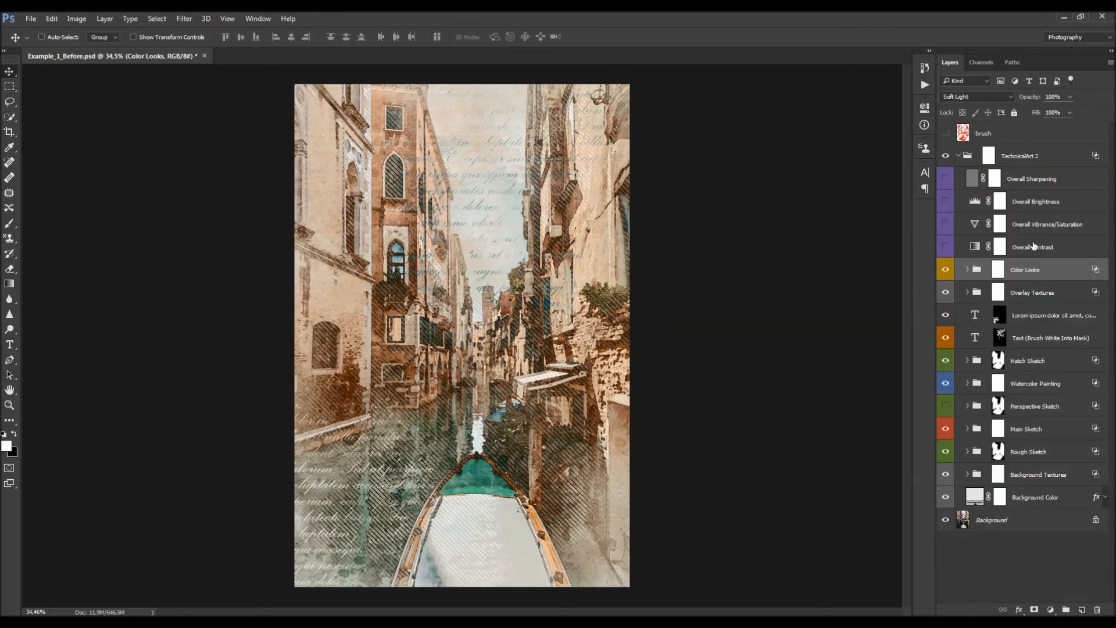
Step: Turn on the Overall Contrast layer, set its opacity to 28%, and compare the picture with and without it
left_click(1033, 248)
left_click(945, 247)
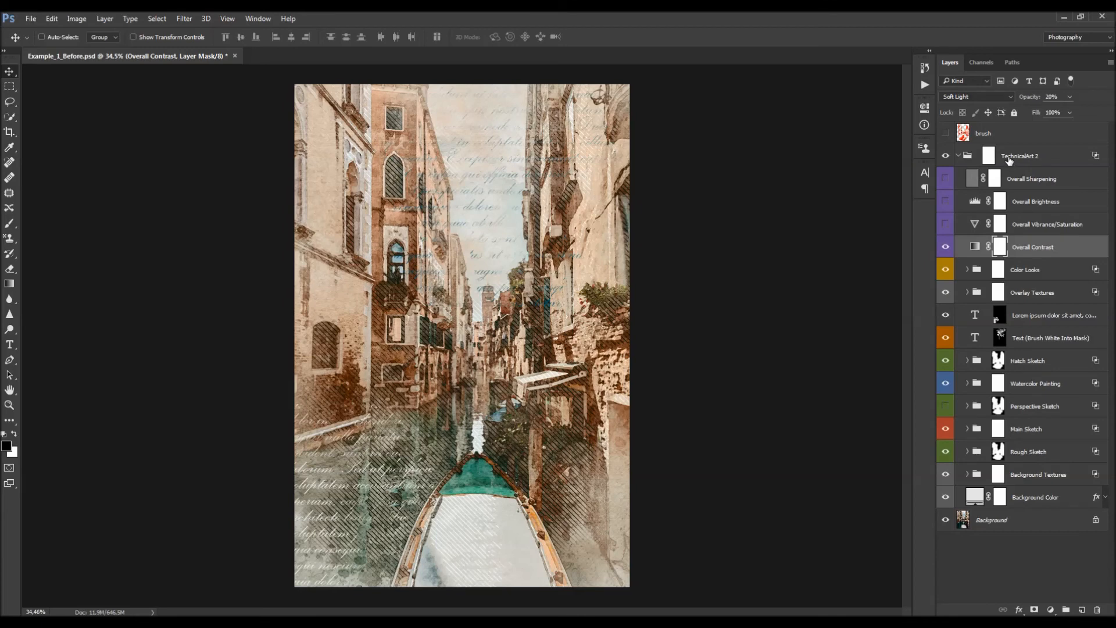
left_click_drag(1035, 99, 810, 108)
left_click_drag(1023, 124, 766, 124)
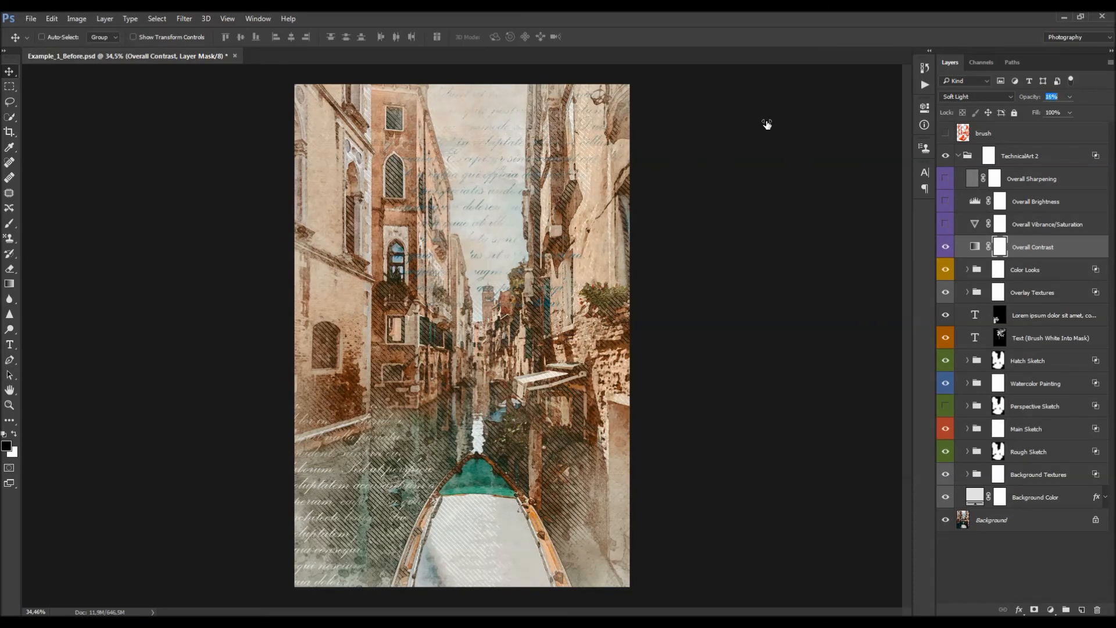
left_click(944, 246)
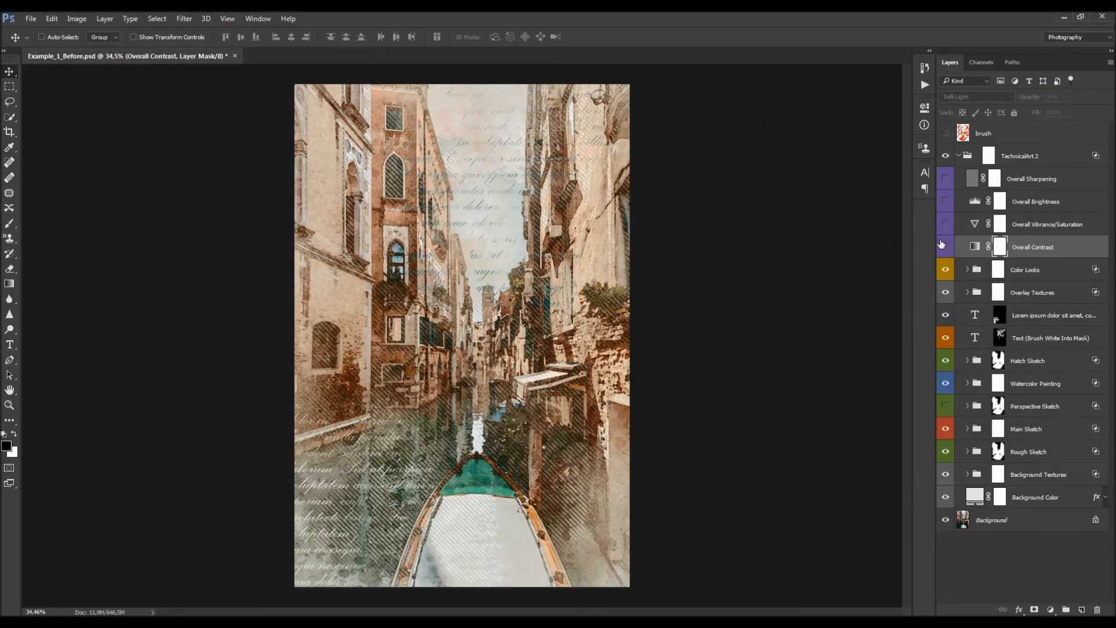
left_click(944, 246)
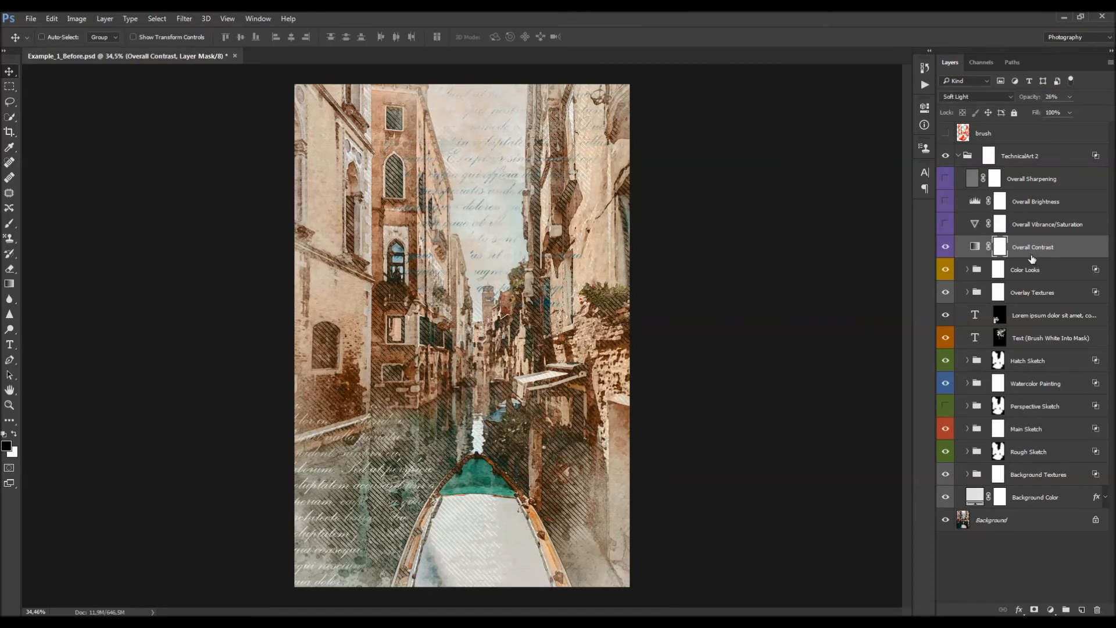
Step: Turn on the Overall Vibrance/Saturation layer and adjust its vibrance and saturation
left_click(1034, 232)
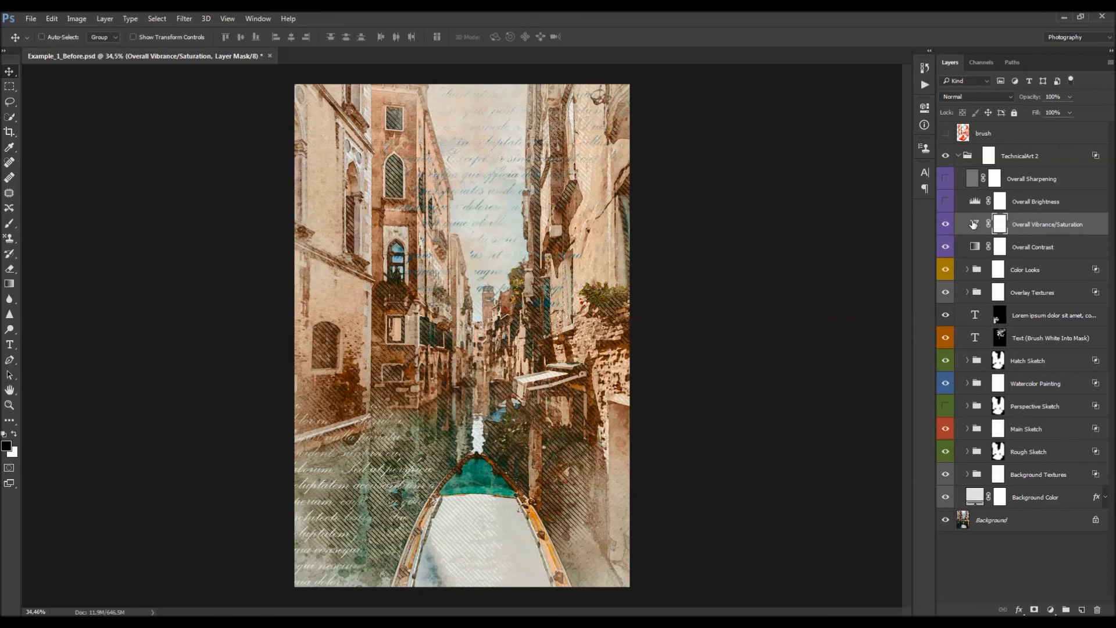
double_click(973, 223)
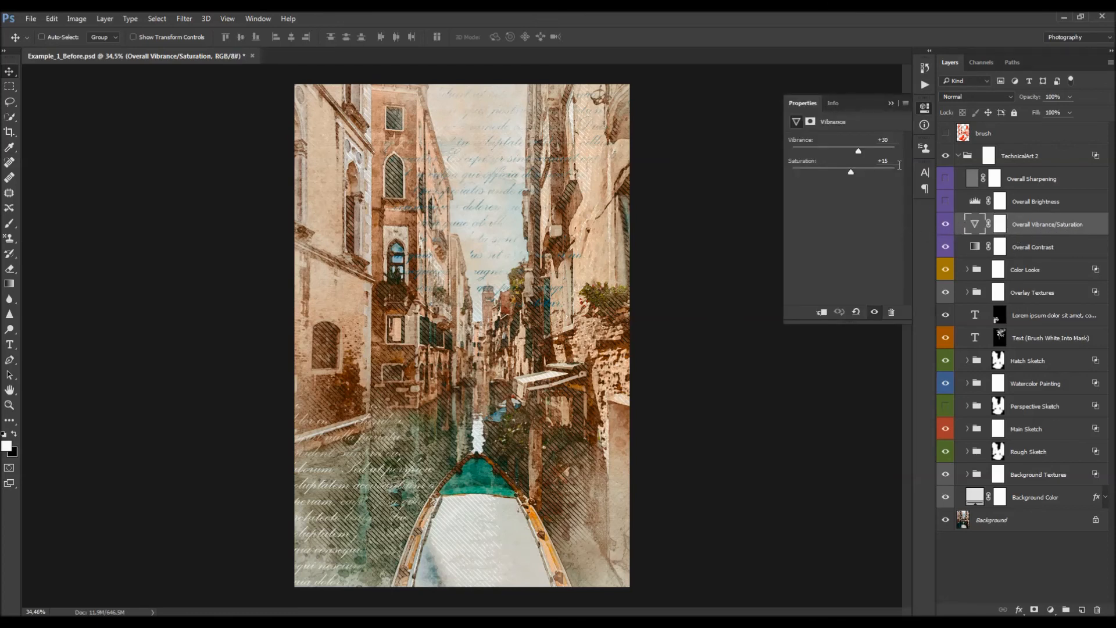
left_click_drag(861, 150, 852, 179)
left_click(945, 224)
Step: Turn on the Overall Brightness layer, inspect its Levels settings, and compare the picture with and without it
left_click(975, 201)
left_click(945, 201)
left_click(974, 203)
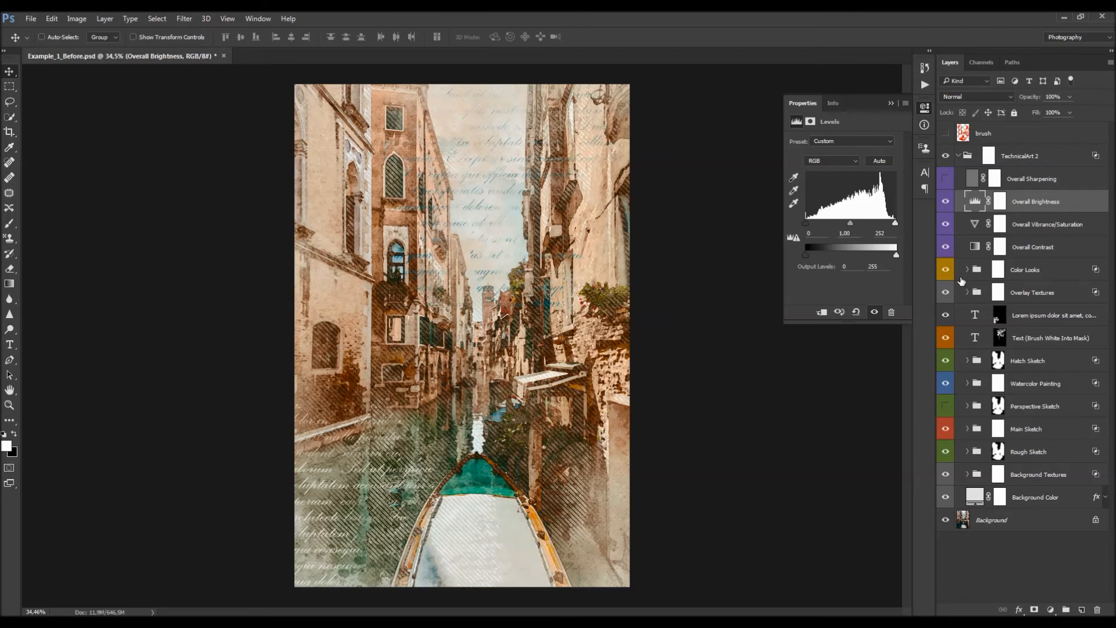
left_click(945, 202)
left_click(945, 202)
left_click(890, 103)
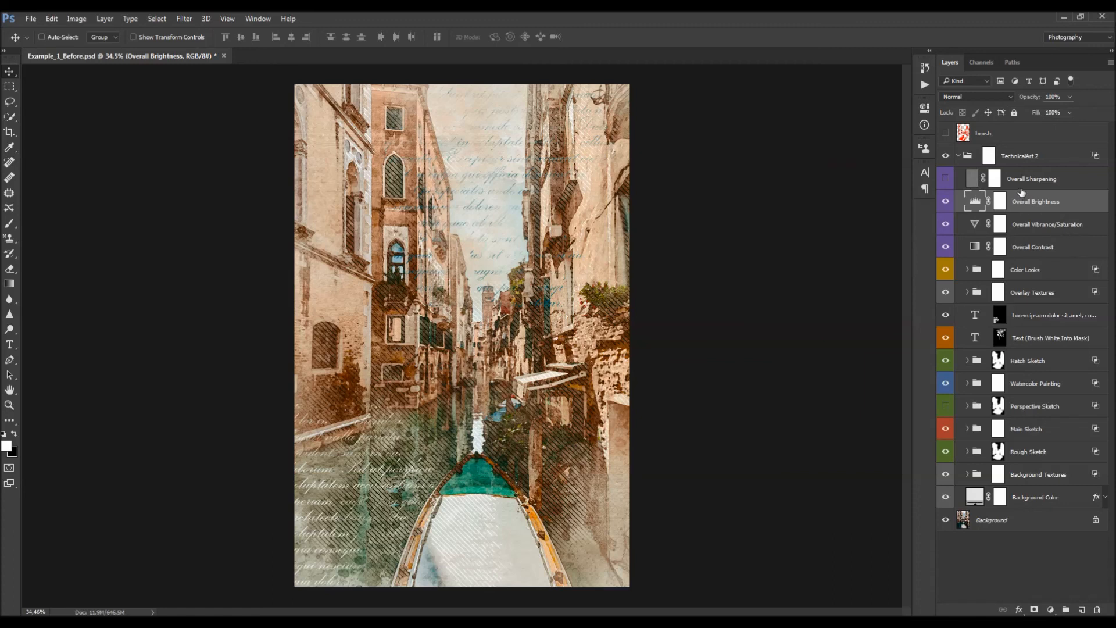
Step: Show the Overall Sharpening layer, shift its content across the canvas to reveal the misaligned outlines, and delete the layer
left_click(1020, 183)
left_click(946, 178)
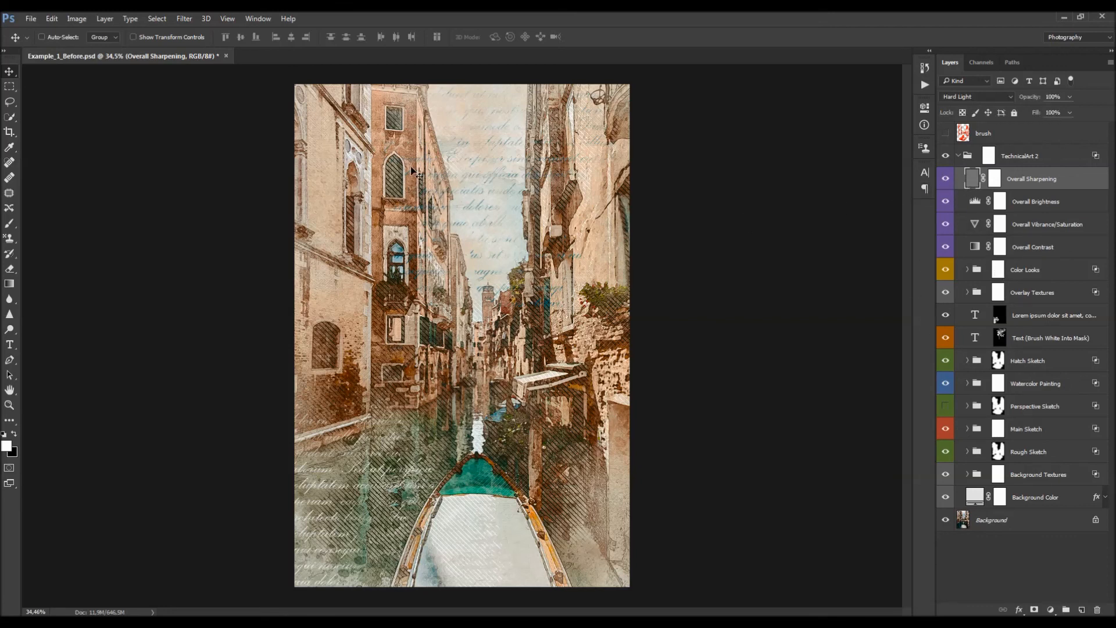
left_click_drag(575, 283, 641, 313)
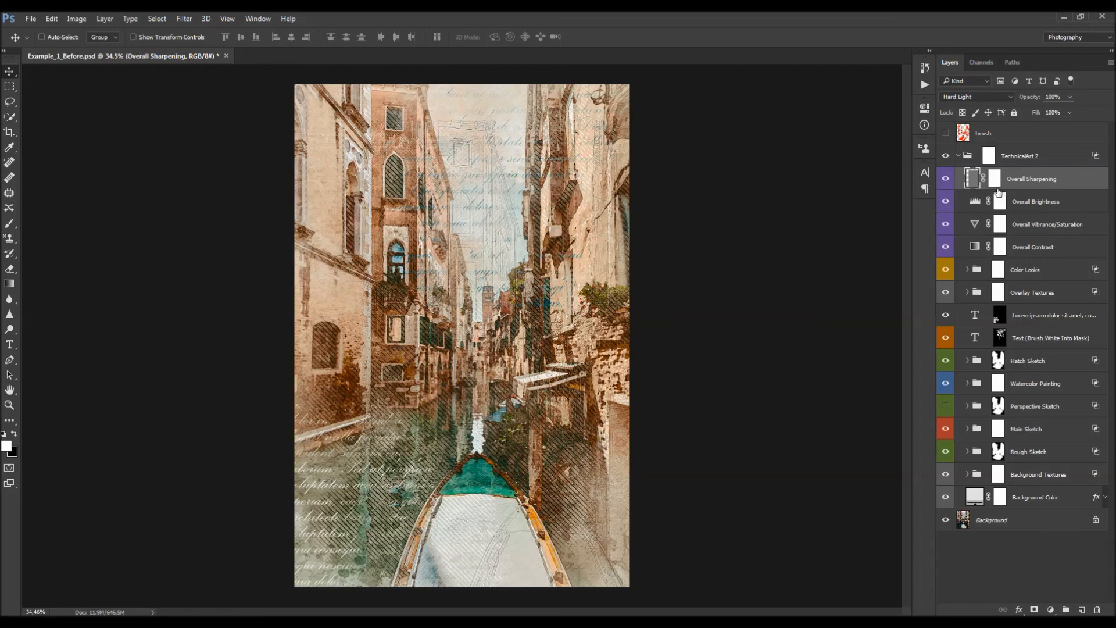
key("Delete")
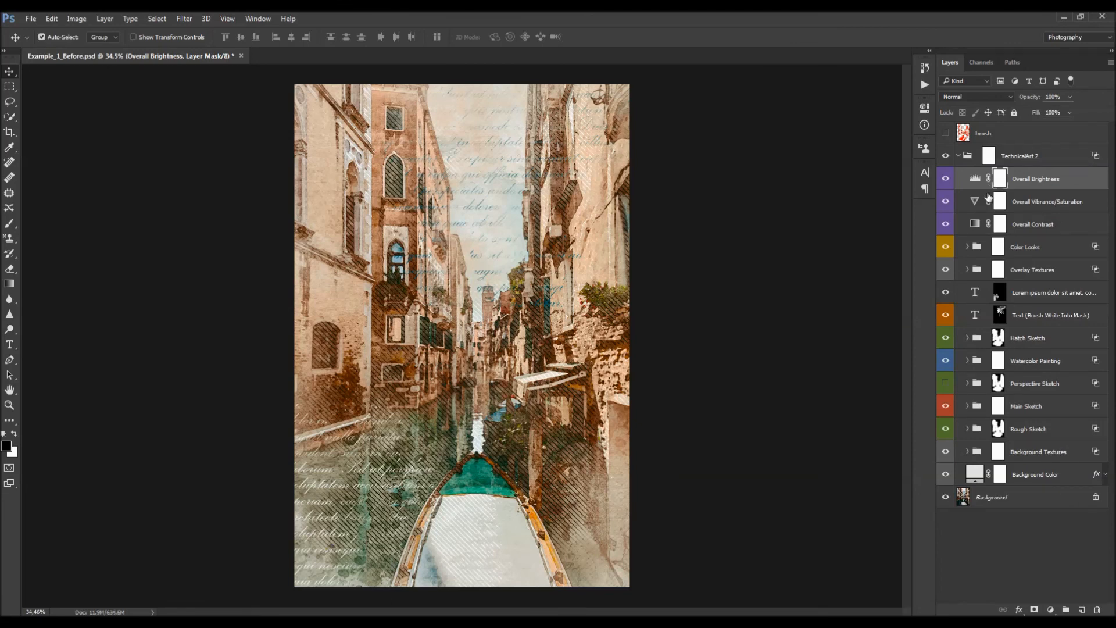
Step: Stamp all visible layers into a new layer above Overall Brightness and desaturate it
key("ctrl+shift+alt+e")
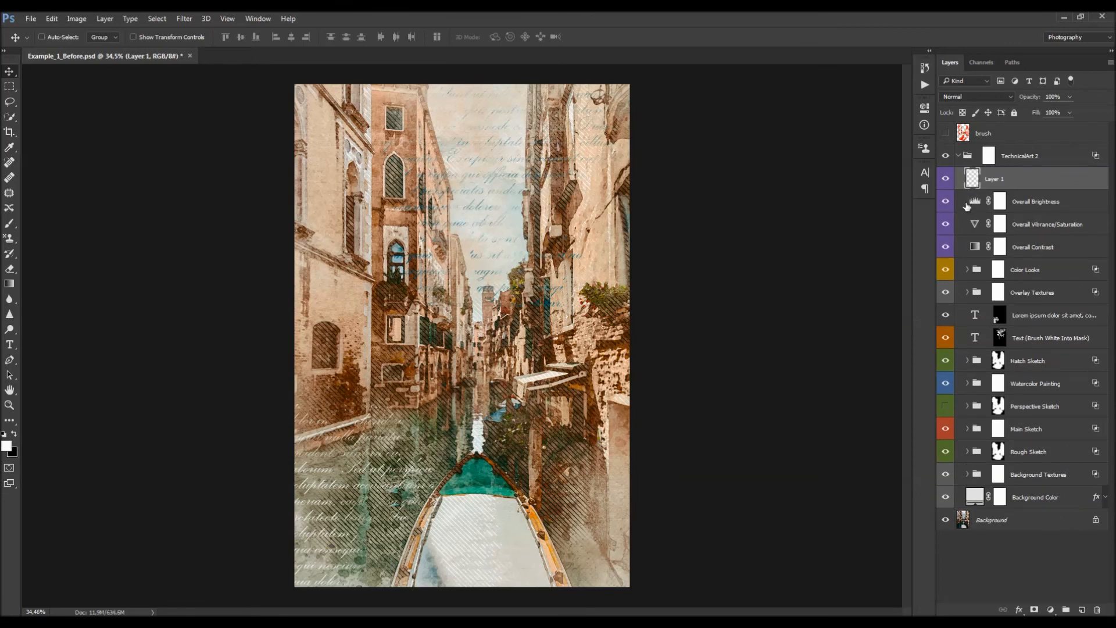
key("ctrl")
key("shift+ctrl+u")
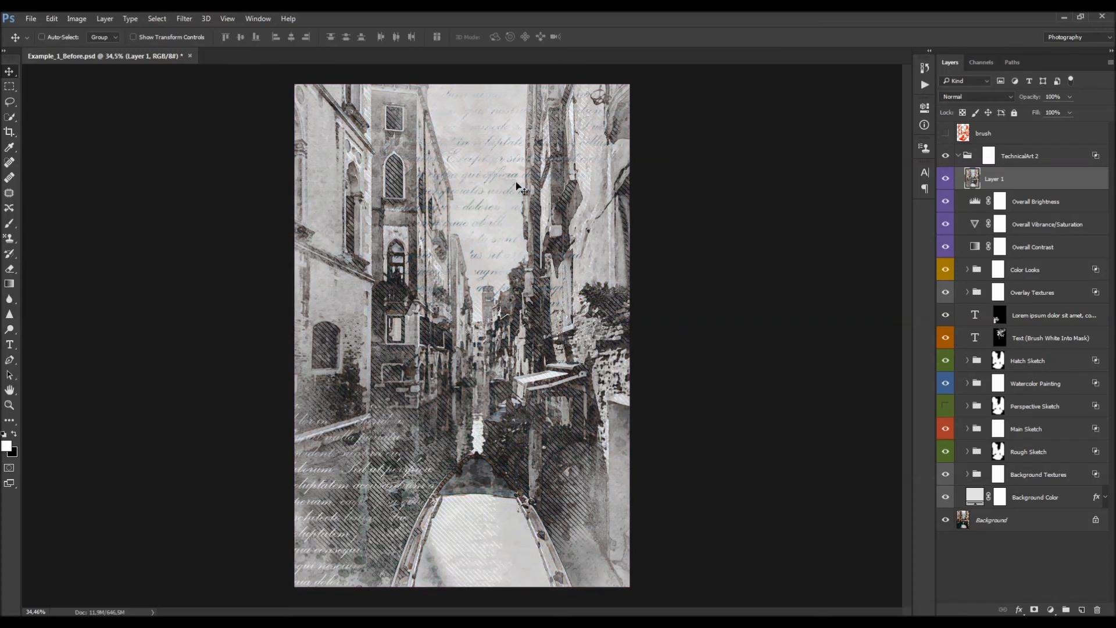
Step: Apply the High Pass filter with a 2-pixel radius to the desaturated stamped layer
left_click(183, 19)
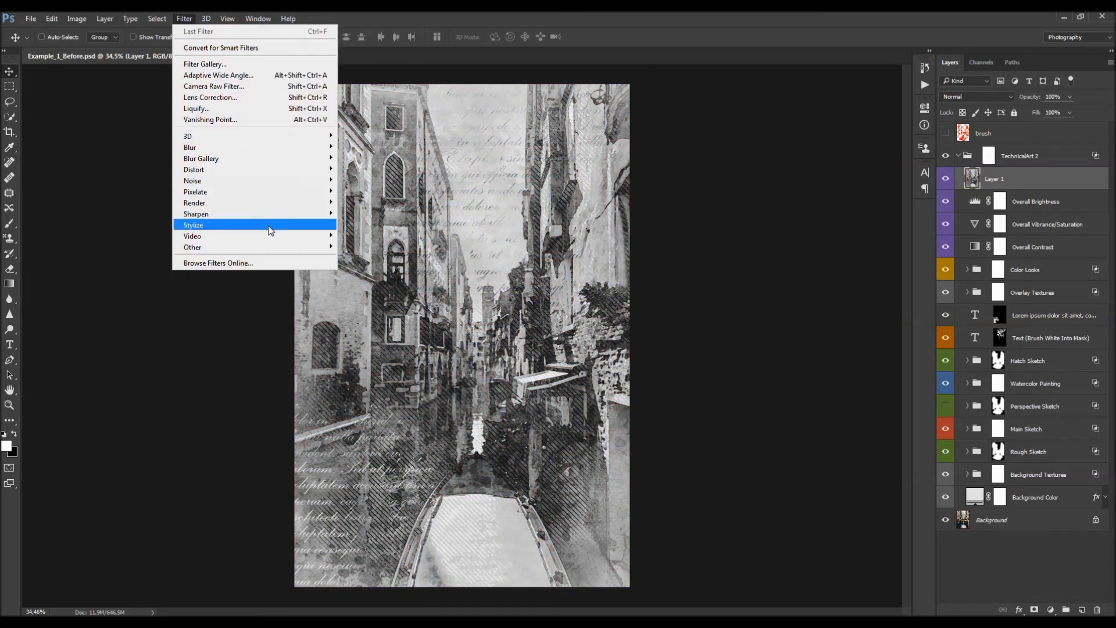
mouse_move(233, 247)
left_click(358, 259)
type("2")
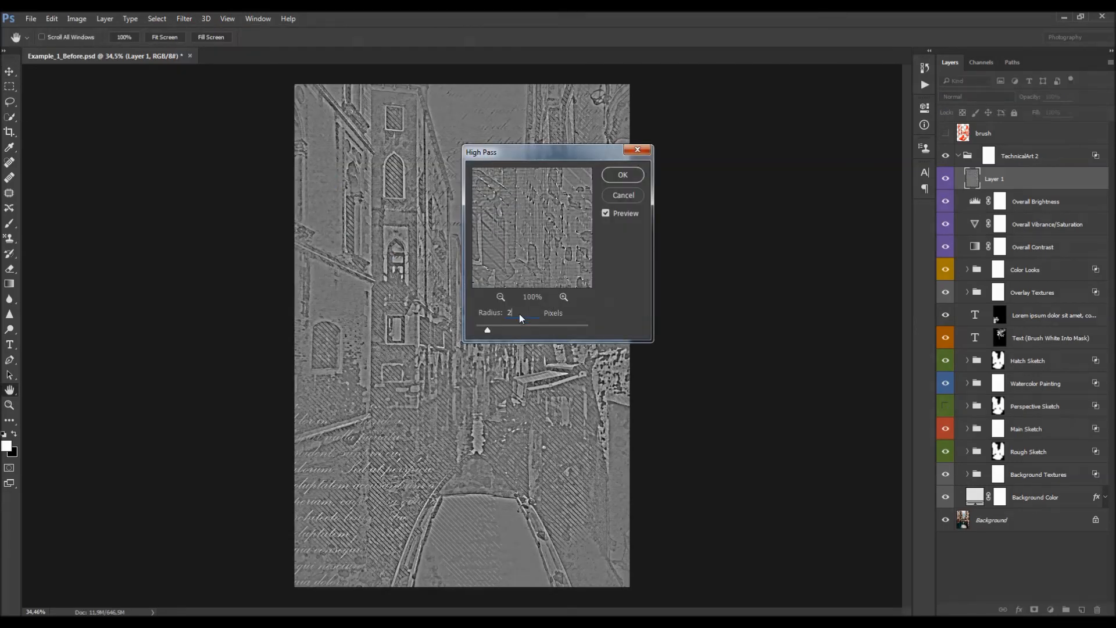
key("Return")
Step: Blend the High Pass layer in Hard Light mode, adjusting its opacity, and collapse the TechnicalArt 2 group
left_click(960, 97)
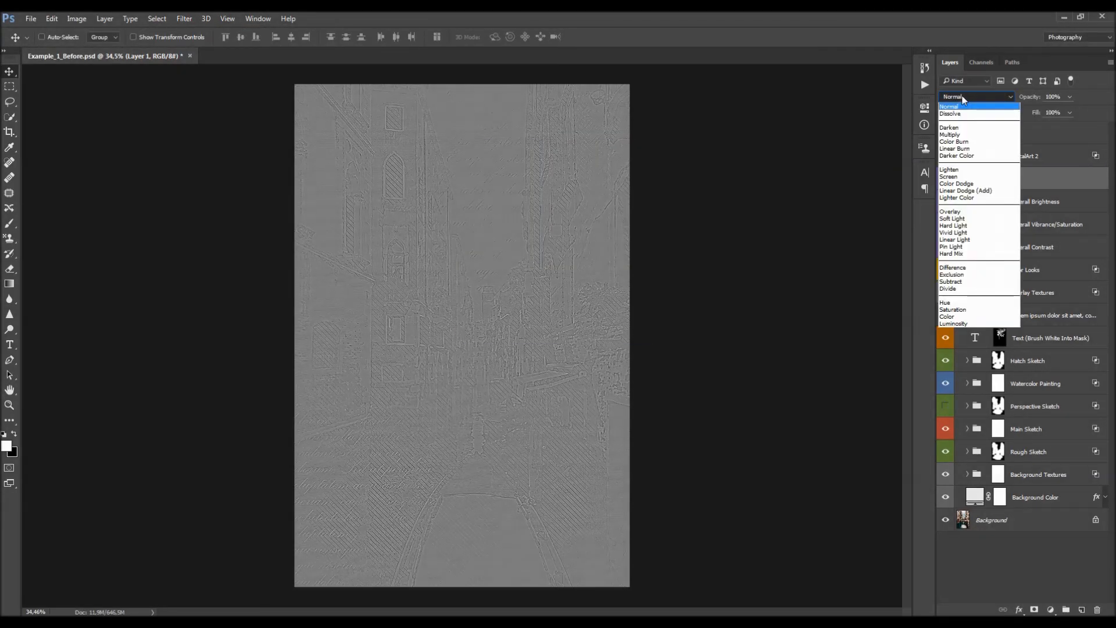
left_click(962, 226)
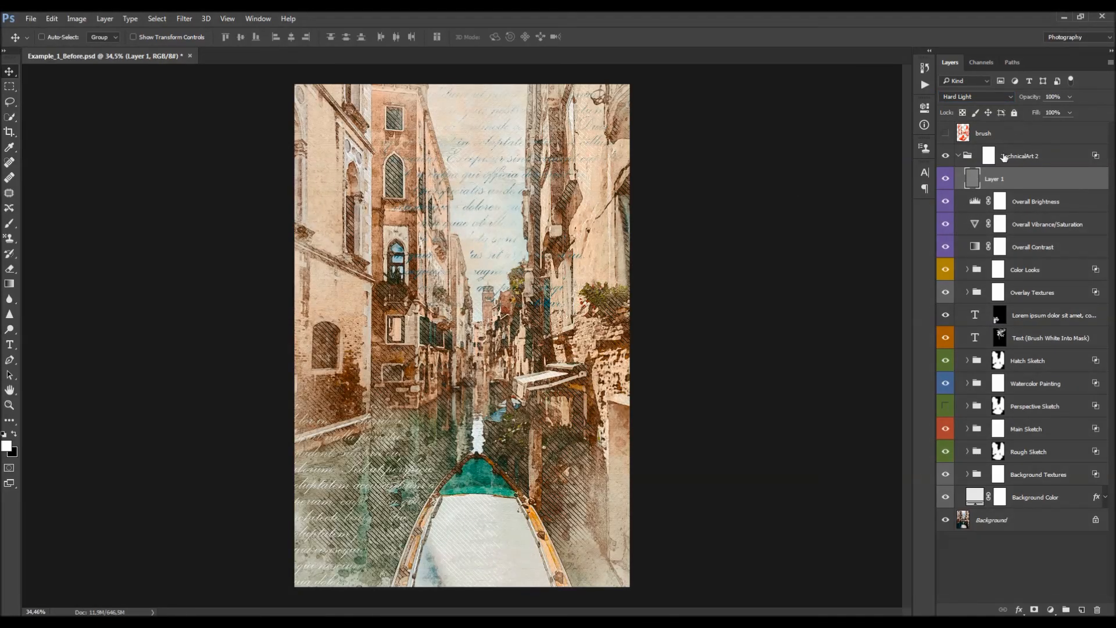
left_click_drag(1028, 97, 1082, 103)
left_click(961, 156)
Step: Try deleting the TechnicalArt 2 group with the brush layer shown, undo the deletion, and hide the brush layer
left_click(964, 134)
left_click(946, 134)
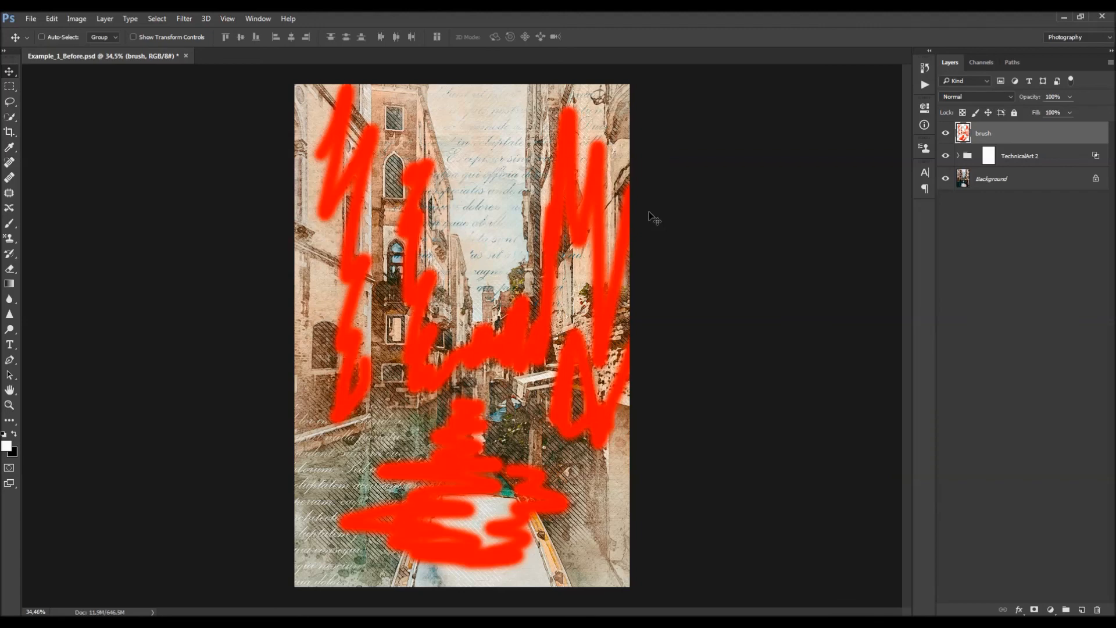
left_click(1038, 163)
key("Delete")
left_click(927, 86)
left_click(927, 86)
key("ctrl+z")
left_click(945, 133)
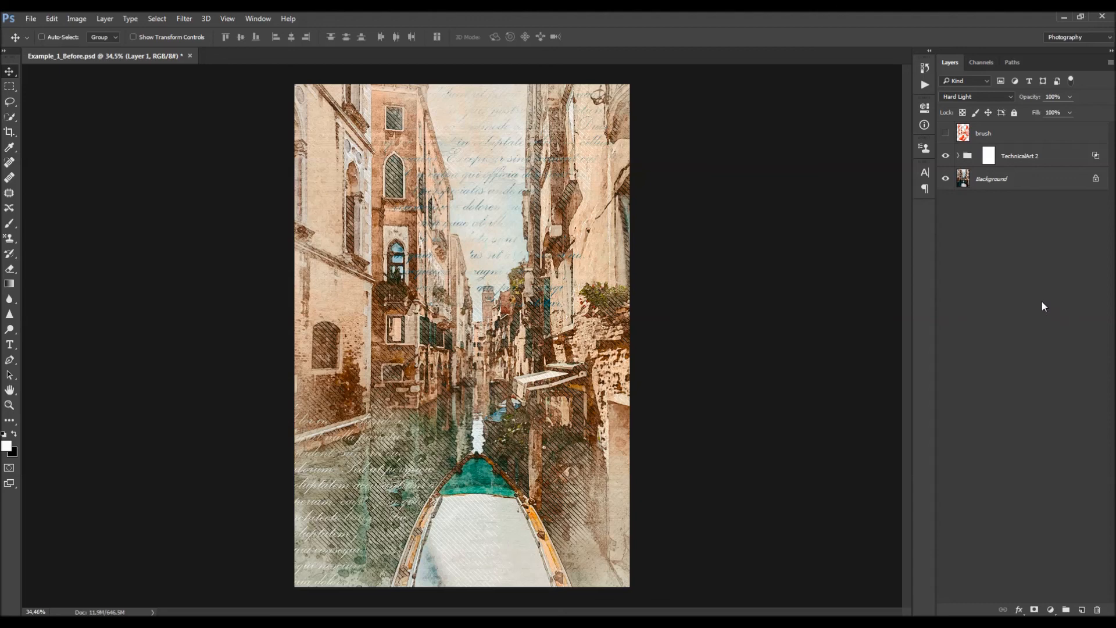
Step: Duplicate the Background photo, place the copy above the TechnicalArt 2 group, and hide it for a before/after comparison
left_click(1019, 184)
key("ctrl+j")
left_click_drag(1018, 180, 1017, 152)
left_click(945, 156)
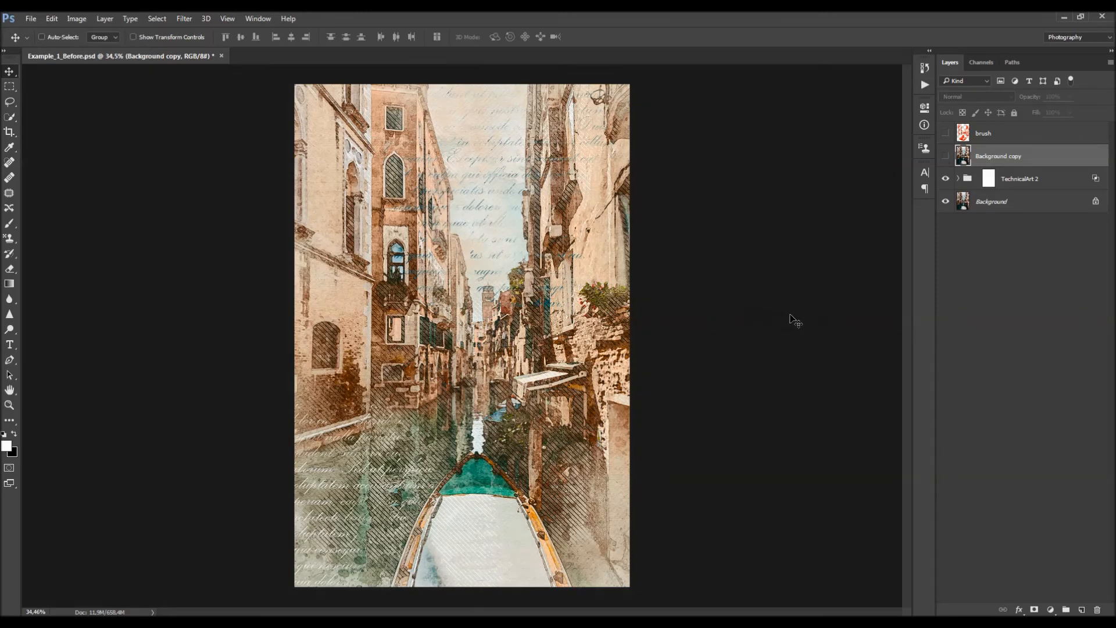